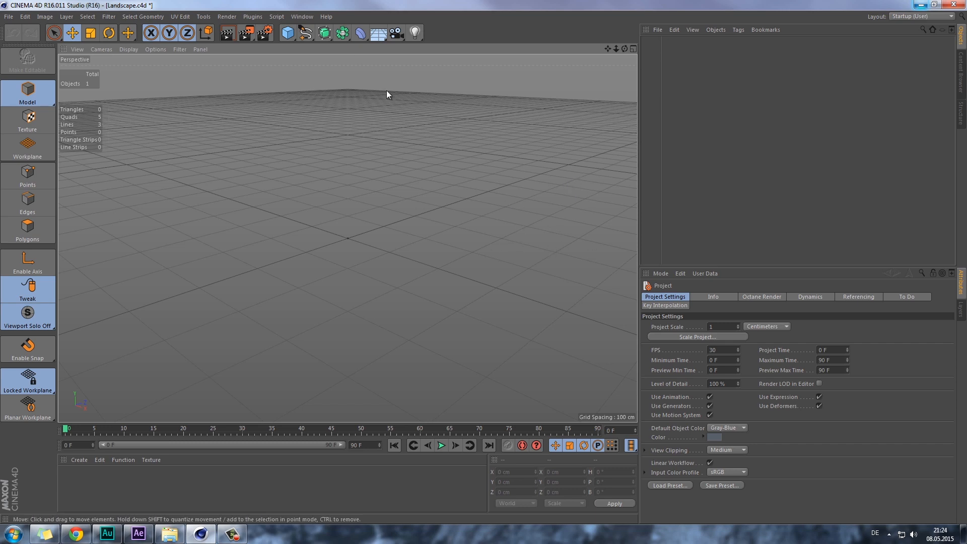
- Add a Landscape primitive and set its width and depth to 1500 cm each
{"action": "left_click", "coordinate": [288, 34]}
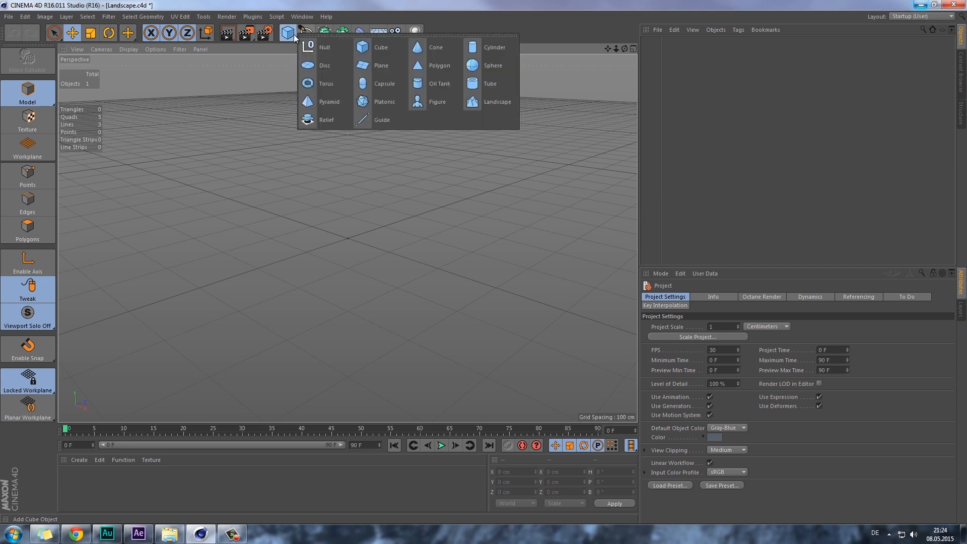
{"action": "left_click", "coordinate": [498, 103]}
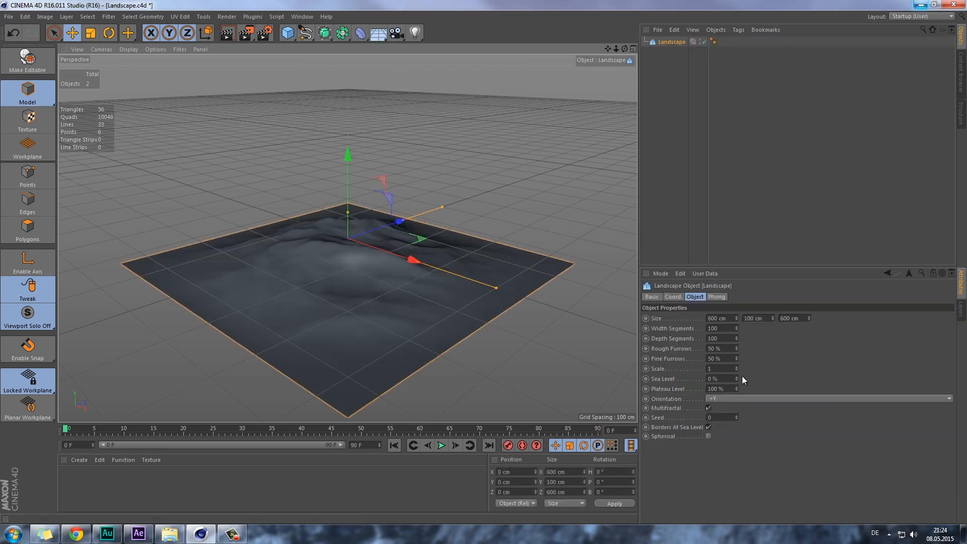
{"action": "left_click", "coordinate": [720, 317]}
{"action": "type", "text": "1500"}
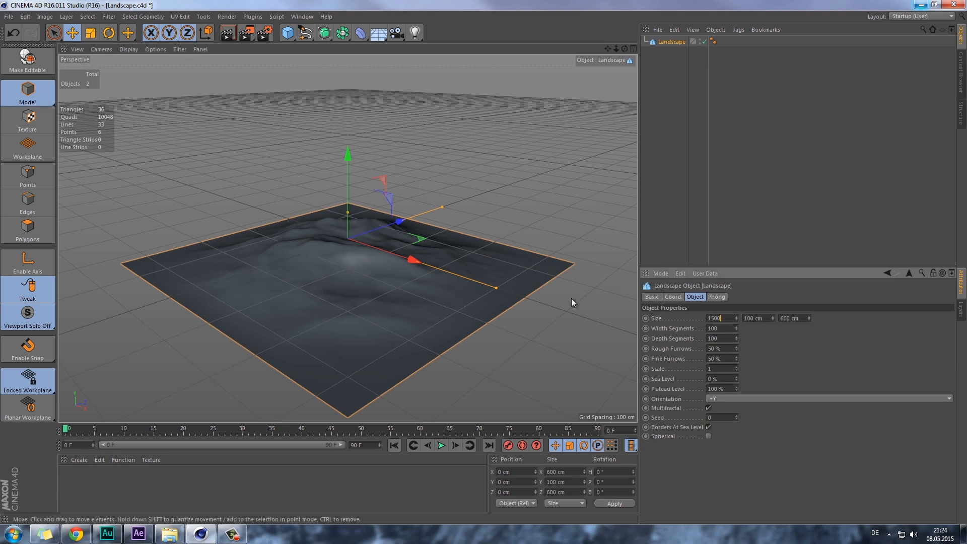
{"action": "key", "text": "Tab"}
{"action": "key", "text": "Tab"}
{"action": "type", "text": "1500"}
{"action": "key", "text": "Return"}
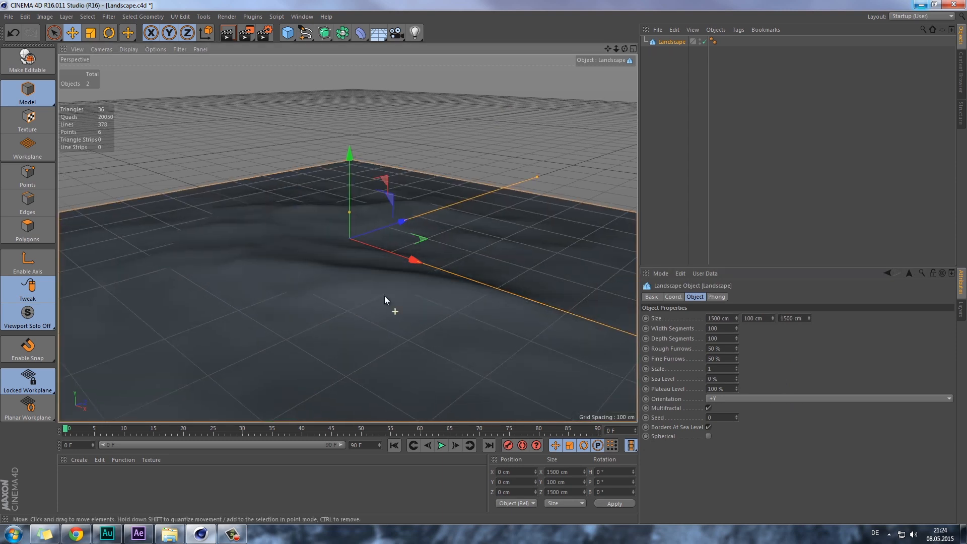
- Set the landscape's height to 179 cm and its Rough Furrows to 99 %
{"action": "left_click_drag", "start_coordinate": [385, 296], "coordinate": [376, 296]}
{"action": "mouse_move", "coordinate": [772, 318]}
{"action": "left_mouse_down"}
{"action": "mouse_move", "coordinate": [776, 304]}
{"action": "mouse_move", "coordinate": [773, 321]}
{"action": "left_mouse_up"}
{"action": "mouse_move", "coordinate": [482, 357]}
{"action": "left_mouse_down"}
{"action": "mouse_move", "coordinate": [474, 330]}
{"action": "mouse_move", "coordinate": [480, 360]}
{"action": "left_mouse_up"}
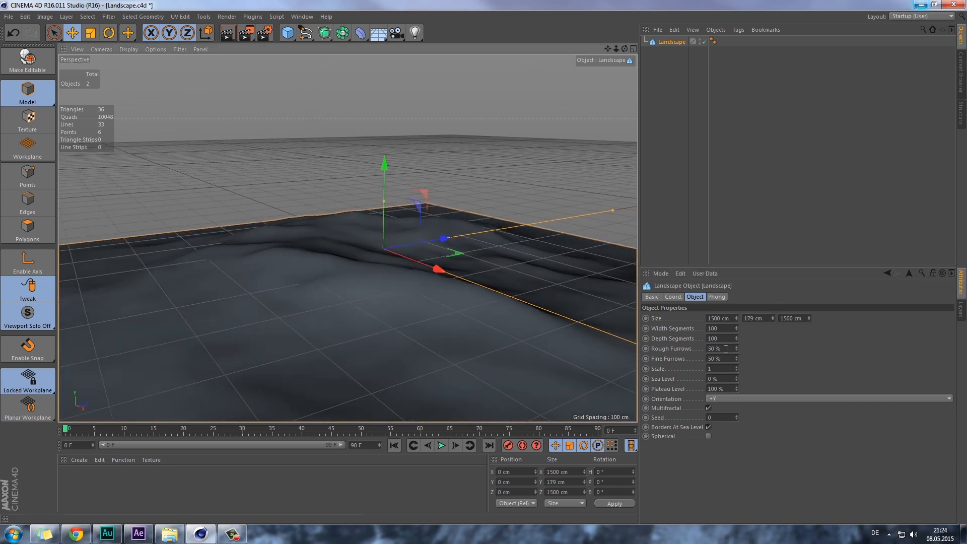
{"action": "left_click_drag", "start_coordinate": [734, 347], "coordinate": [735, 346]}
{"action": "mouse_move", "coordinate": [475, 292]}
{"action": "left_mouse_down"}
{"action": "mouse_move", "coordinate": [531, 355]}
{"action": "mouse_move", "coordinate": [475, 309]}
{"action": "mouse_move", "coordinate": [473, 274]}
{"action": "mouse_move", "coordinate": [477, 305]}
{"action": "mouse_move", "coordinate": [438, 335]}
{"action": "mouse_move", "coordinate": [421, 270]}
{"action": "mouse_move", "coordinate": [433, 307]}
{"action": "mouse_move", "coordinate": [454, 276]}
{"action": "mouse_move", "coordinate": [466, 309]}
{"action": "left_mouse_up"}
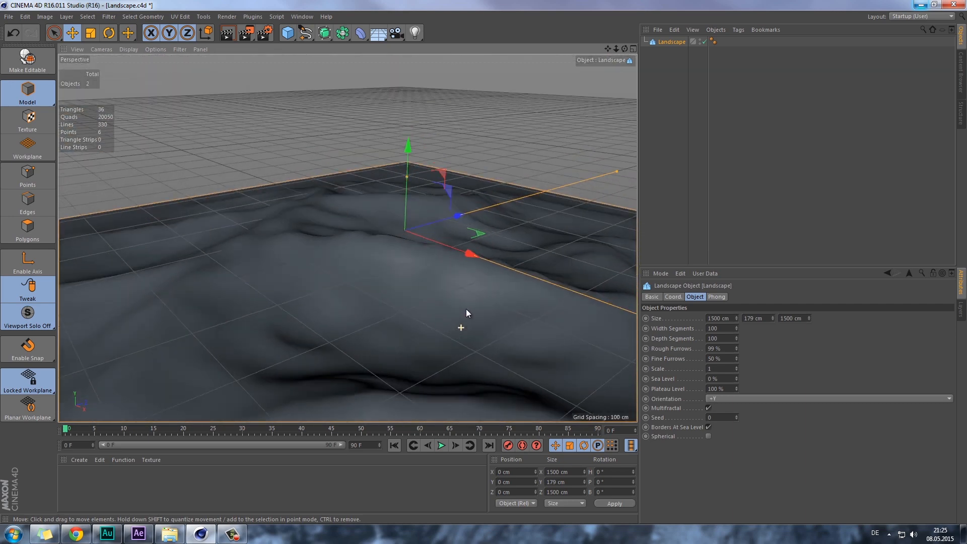
- Delete the Phong tag from the landscape object to shade it with hard, faceted polygons
{"action": "left_click", "coordinate": [715, 42]}
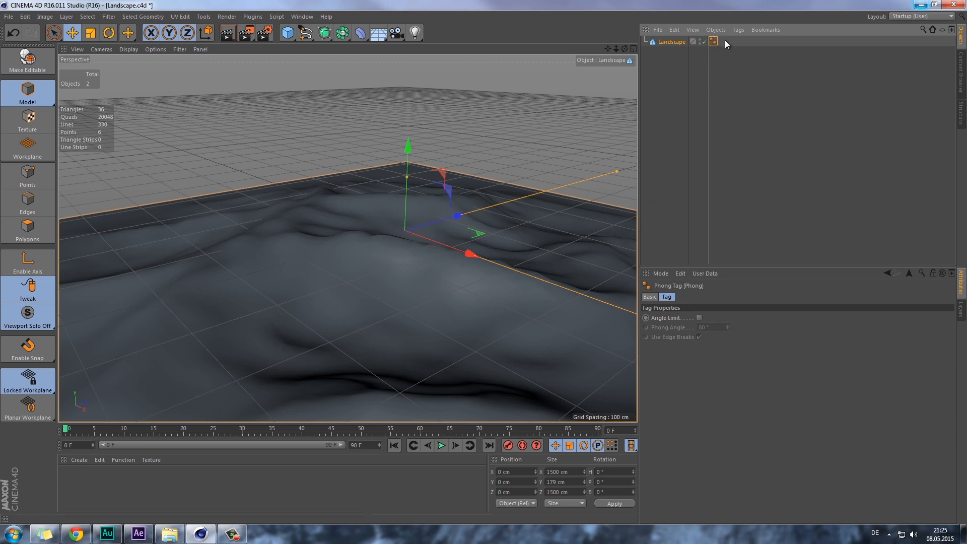
{"action": "key", "text": "Delete"}
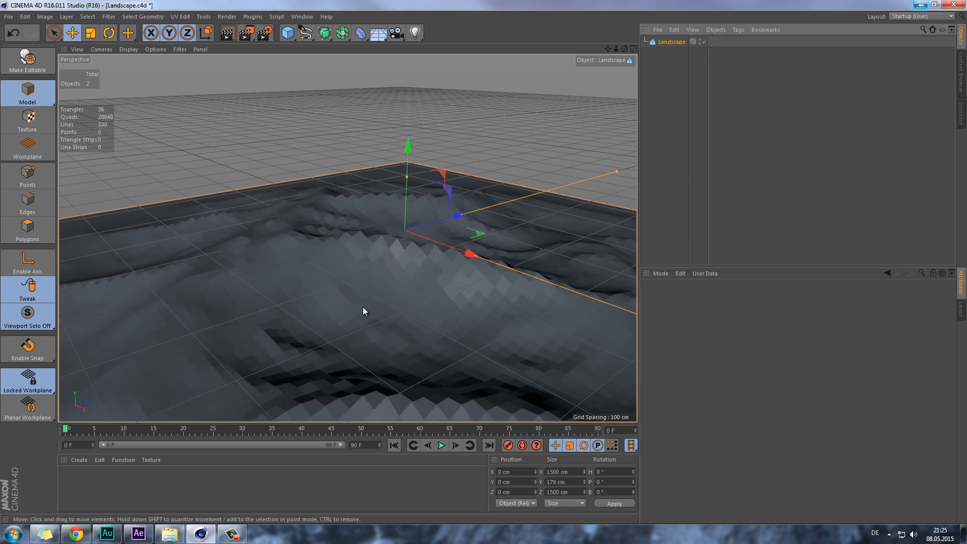
{"action": "left_click_drag", "start_coordinate": [406, 321], "coordinate": [420, 335]}
{"action": "scroll", "coordinate": [389, 261], "scroll_direction": "up", "scroll_amount": 4}
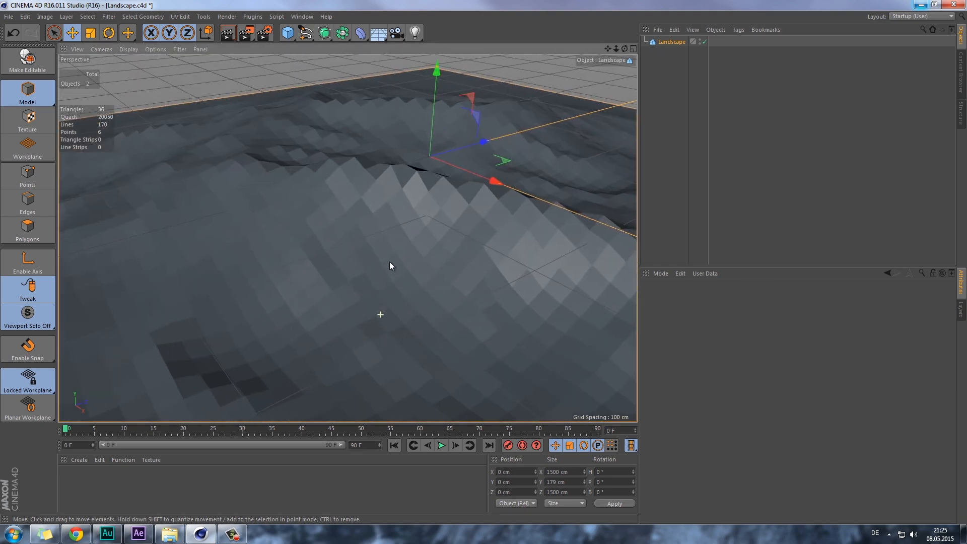
{"action": "left_click_drag", "start_coordinate": [357, 325], "coordinate": [395, 321]}
{"action": "left_click_drag", "start_coordinate": [352, 395], "coordinate": [379, 307]}
{"action": "left_click_drag", "start_coordinate": [372, 264], "coordinate": [336, 256]}
- Set the landscape's Scale to 1.28 and its Plateau Level to 82 %
{"action": "left_click", "coordinate": [671, 42]}
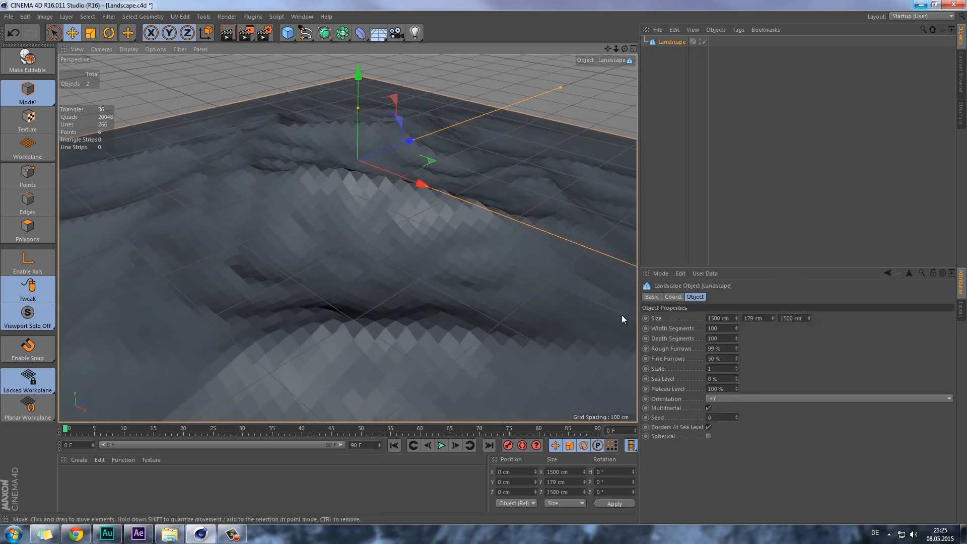
{"action": "left_click_drag", "start_coordinate": [735, 369], "coordinate": [735, 368]}
{"action": "left_click_drag", "start_coordinate": [391, 295], "coordinate": [403, 259]}
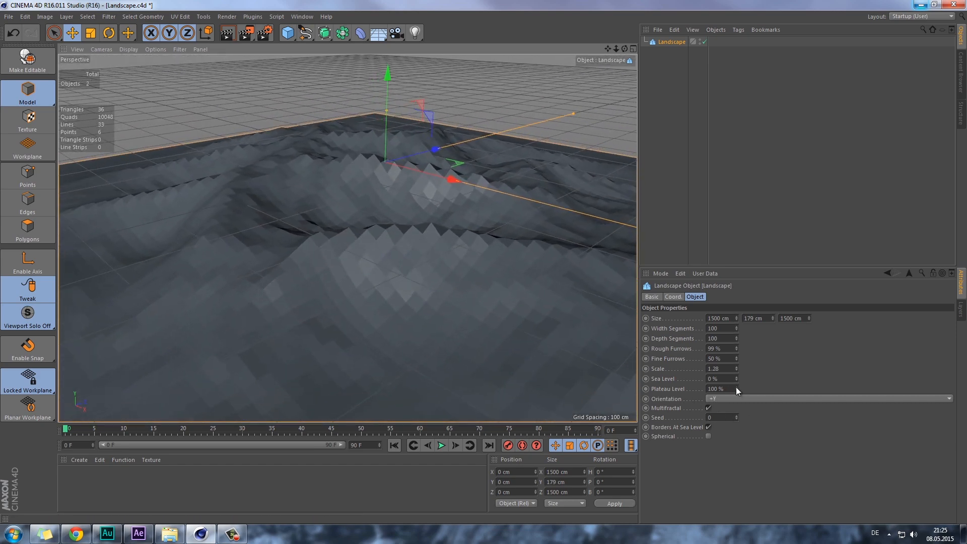
{"action": "left_click_drag", "start_coordinate": [735, 387], "coordinate": [737, 388]}
{"action": "left_click_drag", "start_coordinate": [509, 334], "coordinate": [410, 222]}
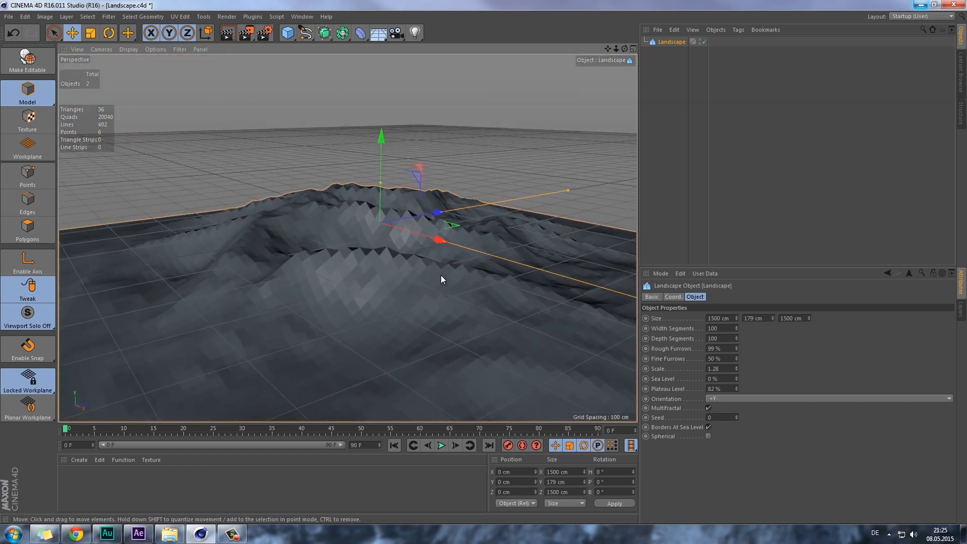
{"action": "mouse_move", "coordinate": [347, 238]}
{"action": "left_mouse_down"}
{"action": "mouse_move", "coordinate": [483, 296]}
{"action": "mouse_move", "coordinate": [429, 273]}
{"action": "left_mouse_up"}
- Save the project with nothing selected and export it as the Wavefront file Landscape.obj at a scale of 1 centimeter
{"action": "key", "text": "ctrl+shift+a"}
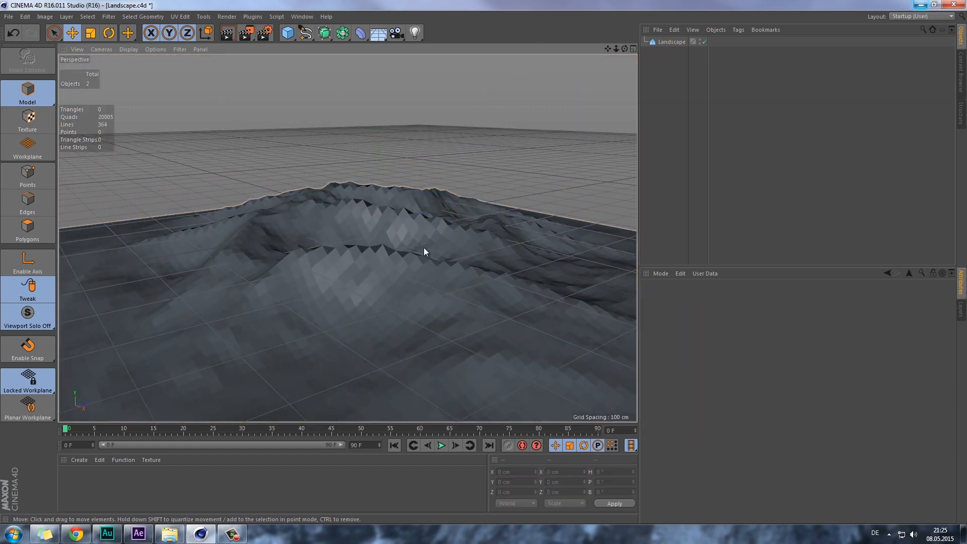
{"action": "key", "text": "ctrl+s"}
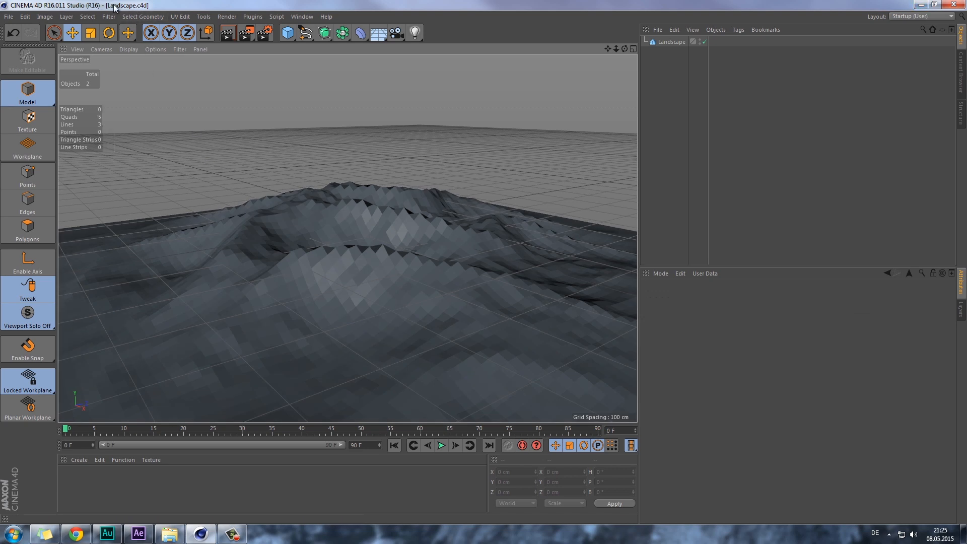
{"action": "left_click", "coordinate": [8, 16]}
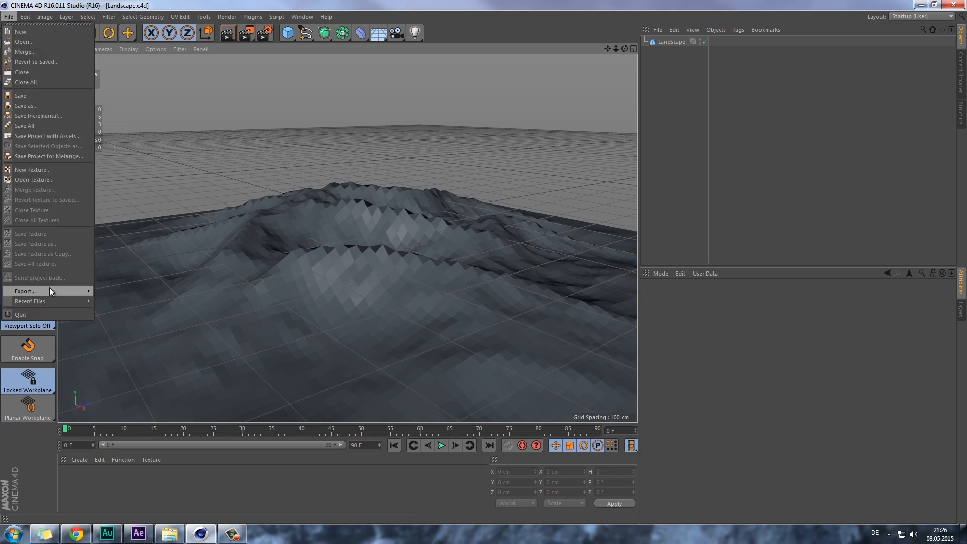
{"action": "mouse_move", "coordinate": [49, 289]}
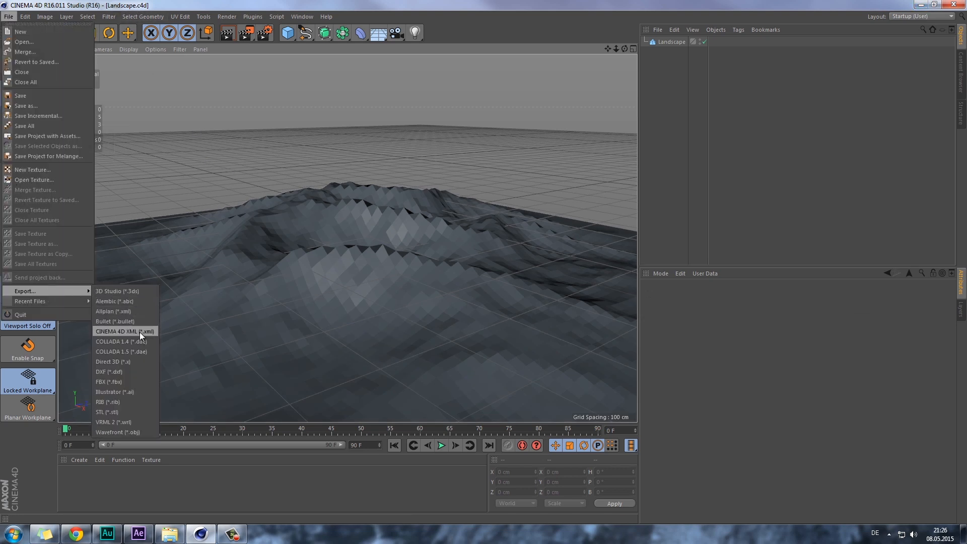
{"action": "left_click", "coordinate": [138, 432]}
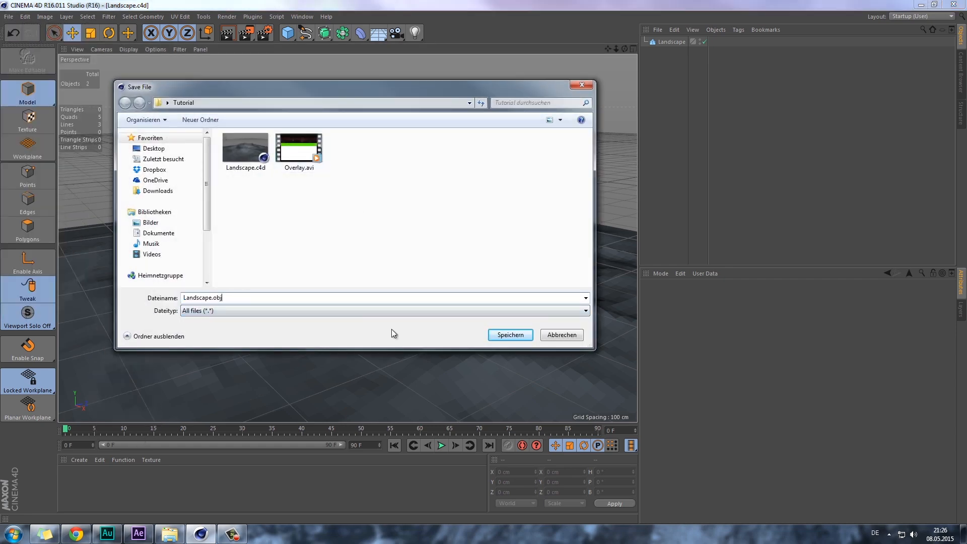
{"action": "left_click", "coordinate": [510, 334]}
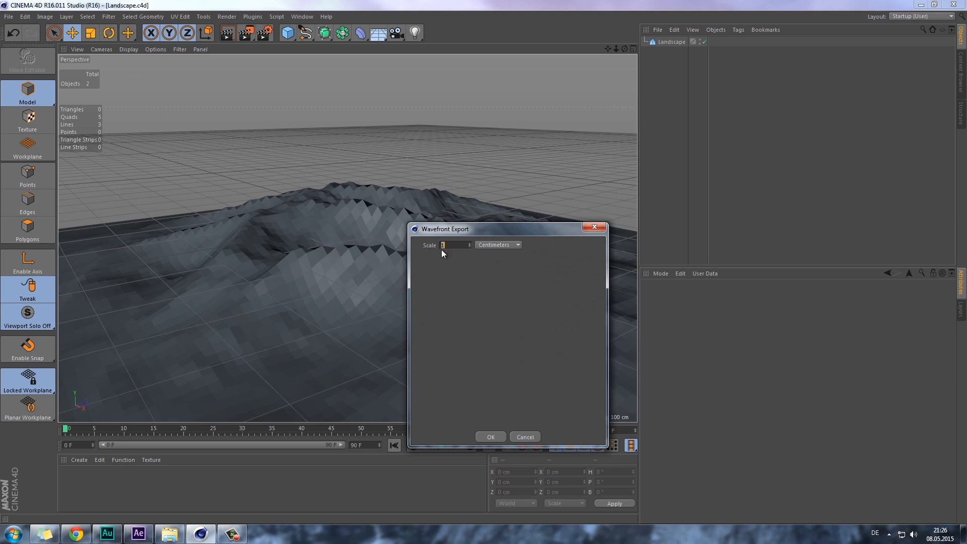
{"action": "left_click", "coordinate": [491, 437]}
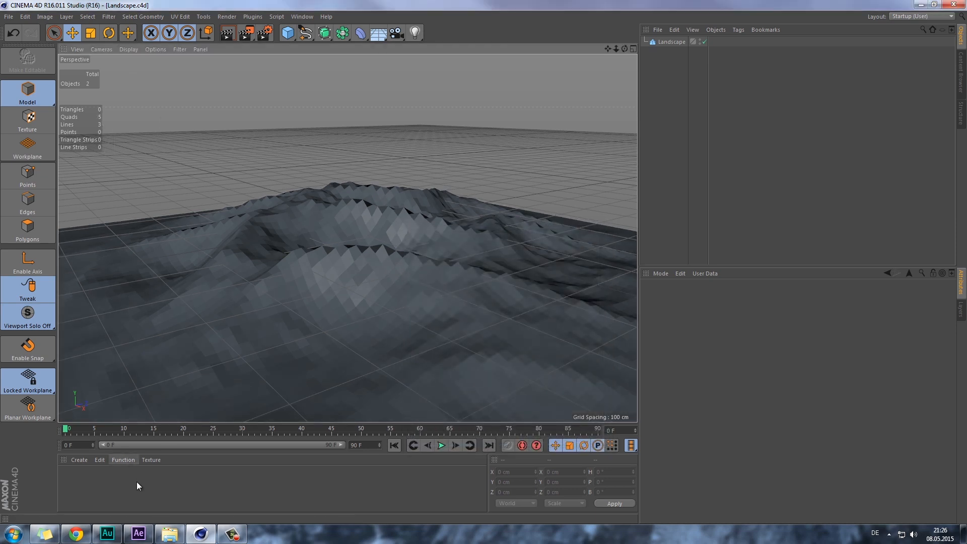
- Switch to After Effects and create a composition at 30 frames per second with a duration of 0:00:10:00
{"action": "left_click", "coordinate": [139, 533]}
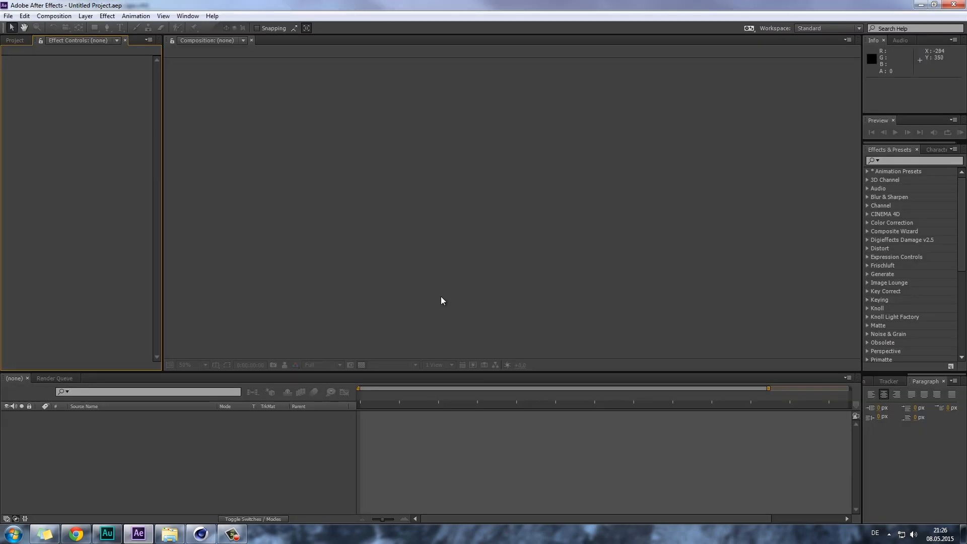
{"action": "key", "text": "ctrl+n"}
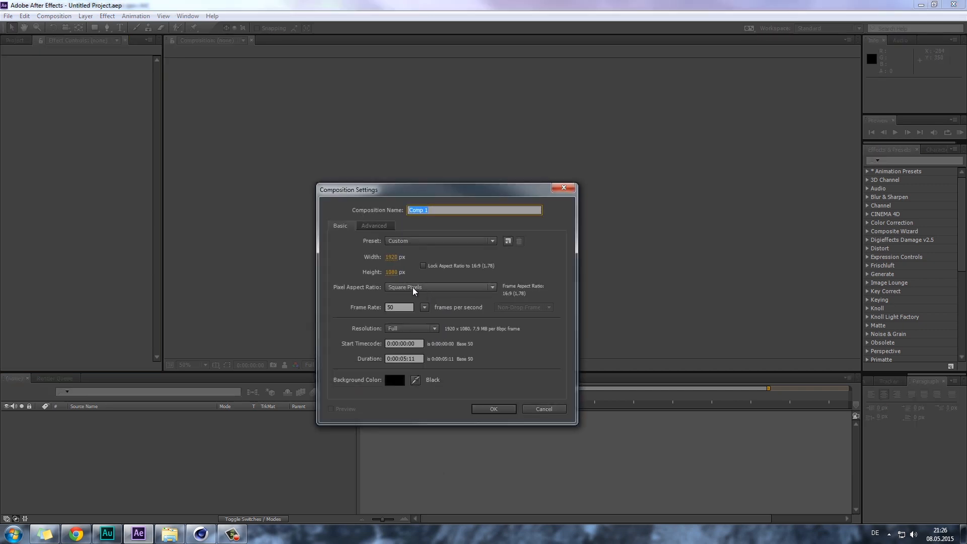
{"action": "left_click_drag", "start_coordinate": [428, 186], "coordinate": [440, 163]}
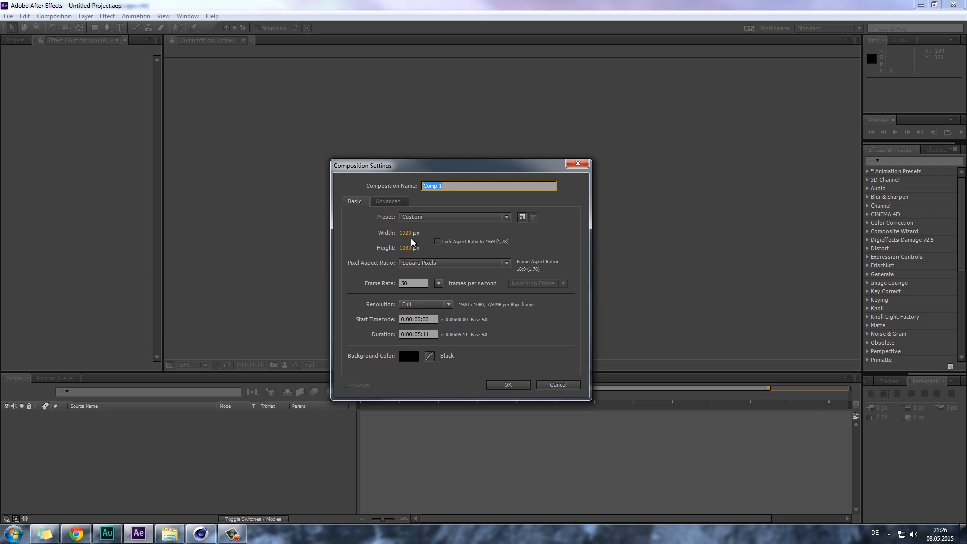
{"action": "left_click", "coordinate": [407, 283]}
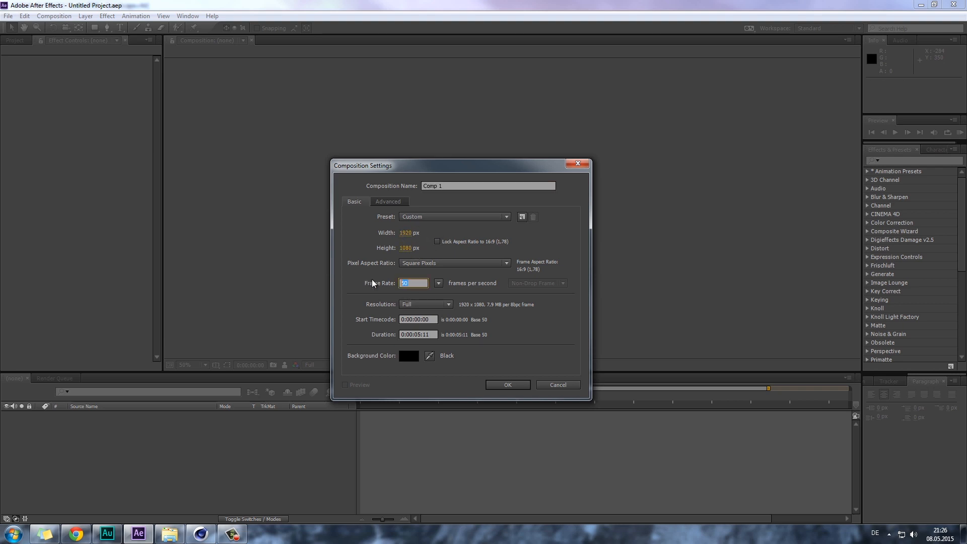
{"action": "type", "text": "30"}
{"action": "key", "text": "Tab"}
{"action": "key", "text": "BackSpace"}
{"action": "key", "text": "BackSpace"}
{"action": "type", "text": "0"}
{"action": "left_click", "coordinate": [411, 356]}
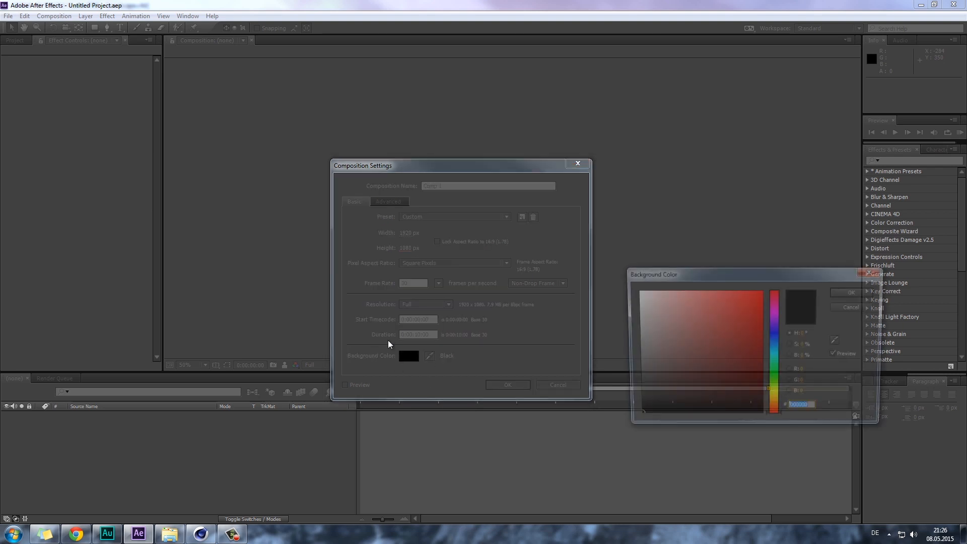
{"action": "left_click", "coordinate": [837, 308]}
{"action": "left_click", "coordinate": [519, 386]}
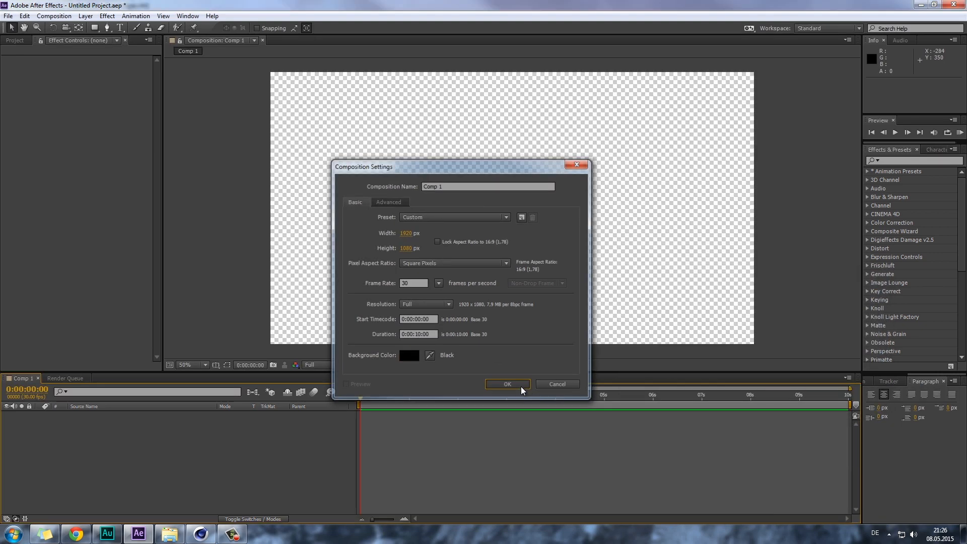
- Create a black solid layer named Background in the composition
{"action": "left_click", "coordinate": [15, 40]}
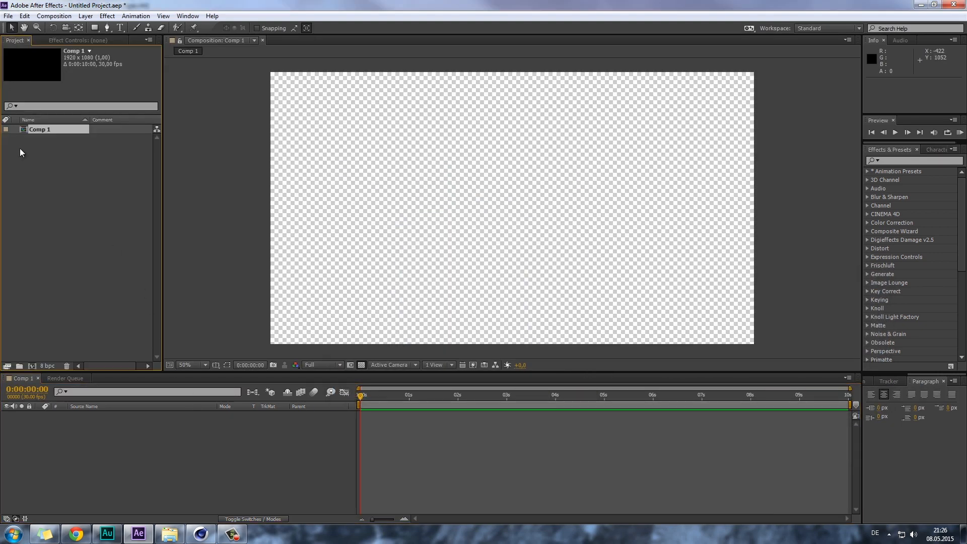
{"action": "right_click", "coordinate": [194, 434]}
{"action": "mouse_move", "coordinate": [226, 323]}
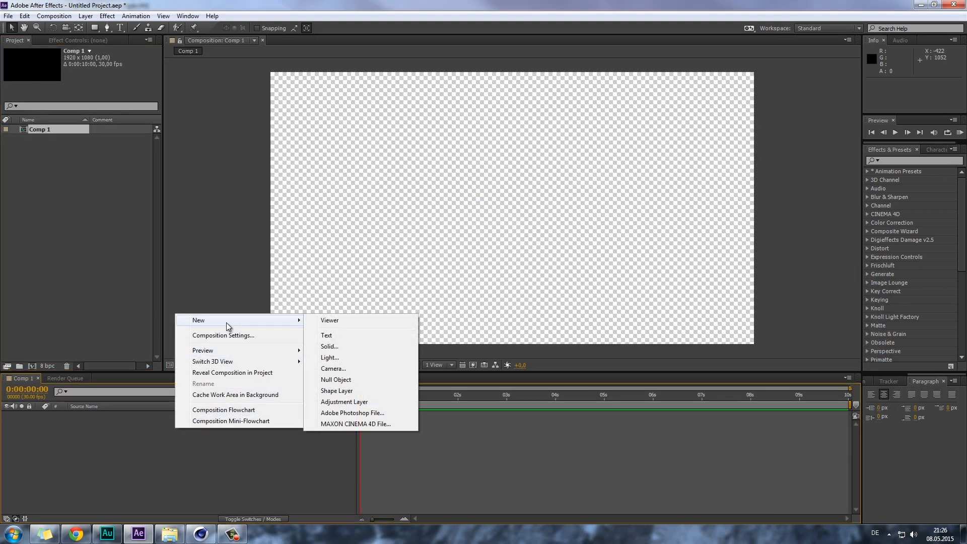
{"action": "left_click", "coordinate": [366, 347]}
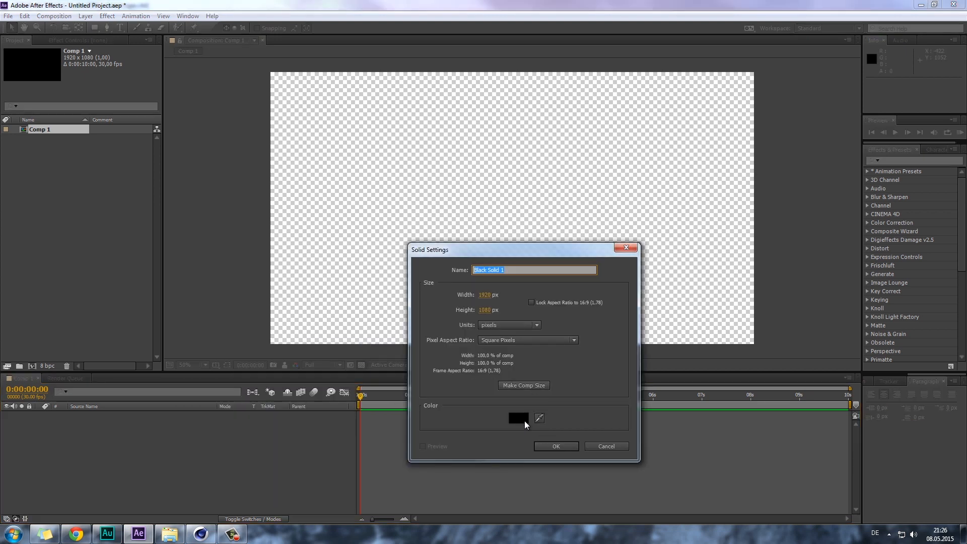
{"action": "type", "text": "Background"}
{"action": "key", "text": "Return"}
- Add a second black solid layer named Plexus above the background layer
{"action": "right_click", "coordinate": [165, 439]}
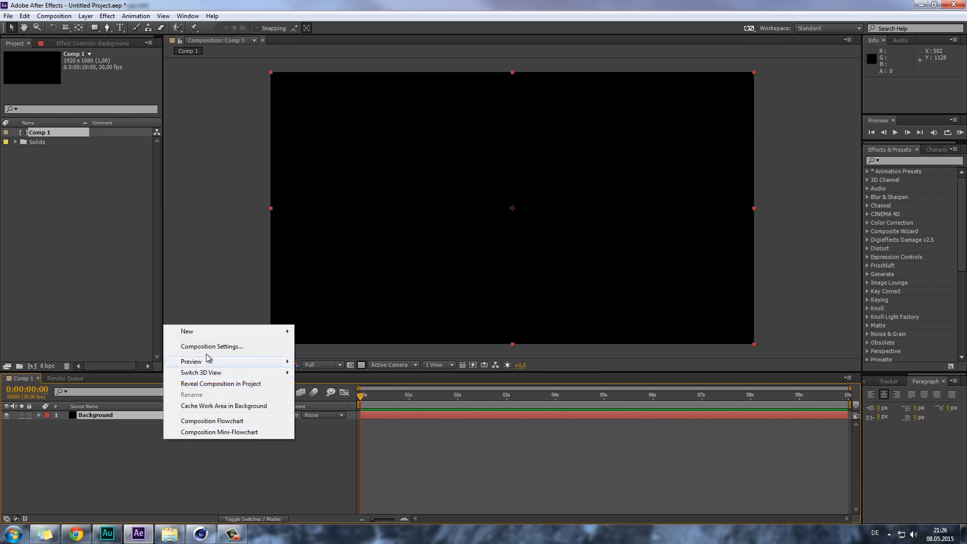
{"action": "mouse_move", "coordinate": [226, 331]}
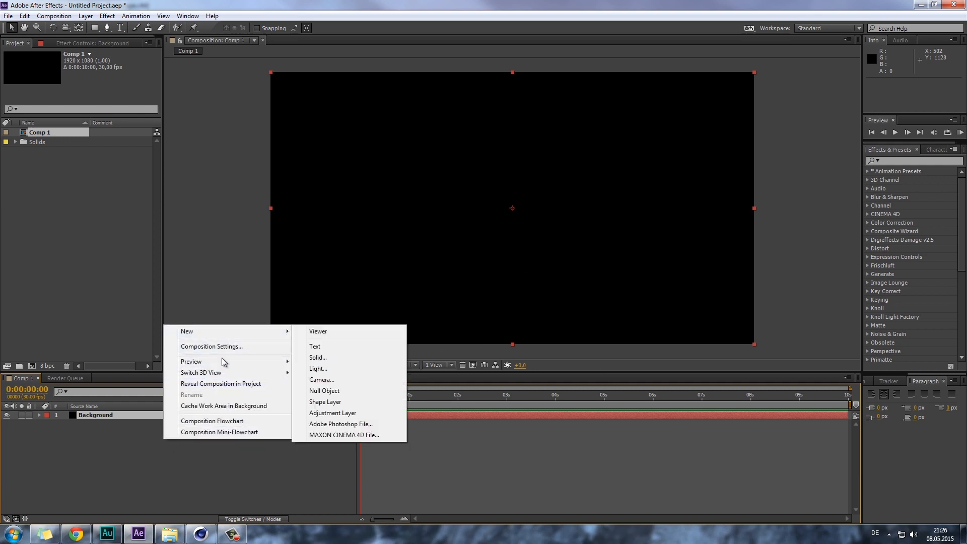
{"action": "left_click", "coordinate": [328, 357]}
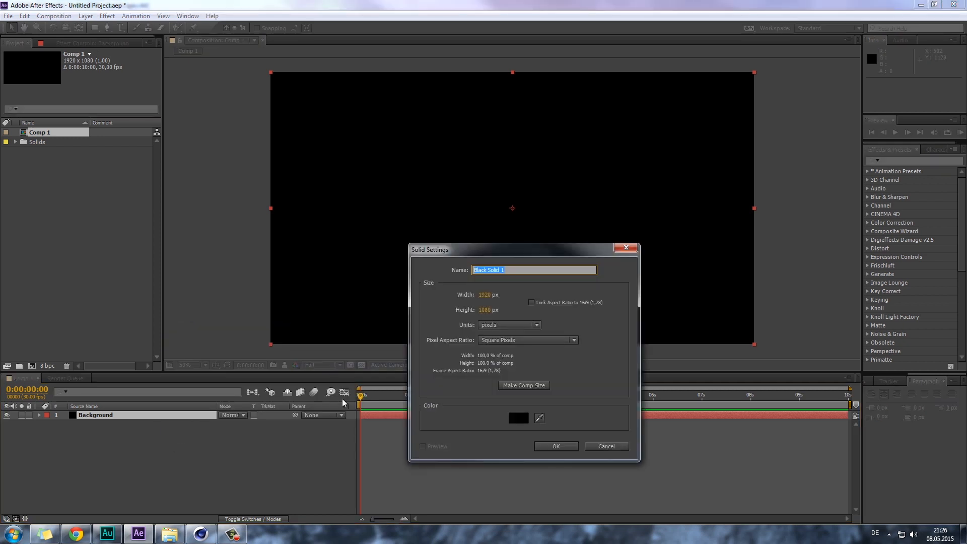
{"action": "type", "text": "Plexus"}
{"action": "key", "text": "Return"}
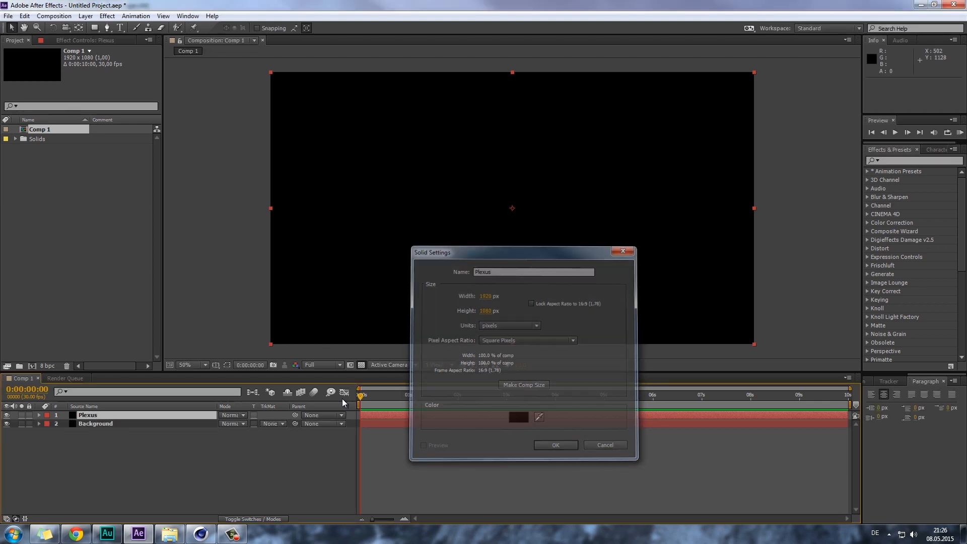
- Find the Plexus effect in the effects library and apply it to the Plexus layer
{"action": "scroll", "coordinate": [908, 293], "scroll_direction": "down", "scroll_amount": 5}
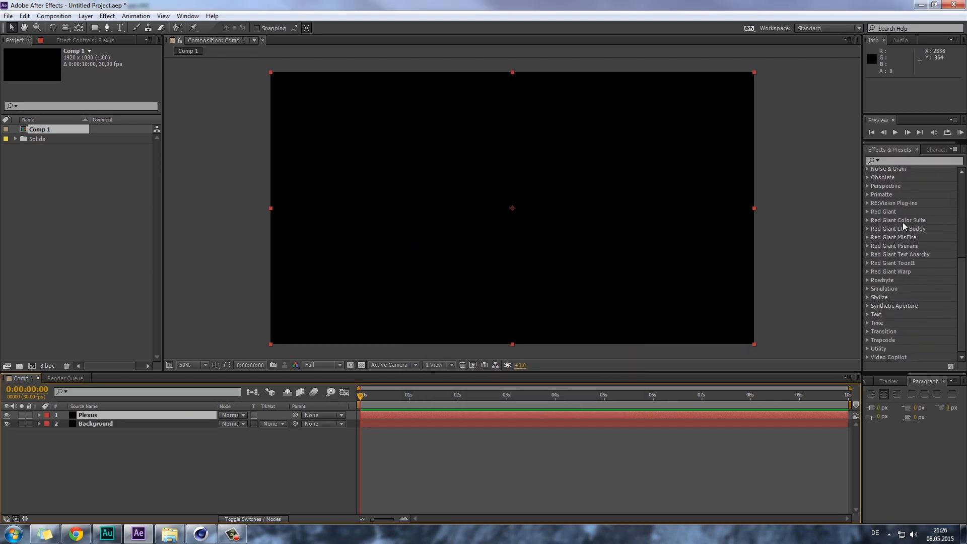
{"action": "left_click", "coordinate": [904, 161]}
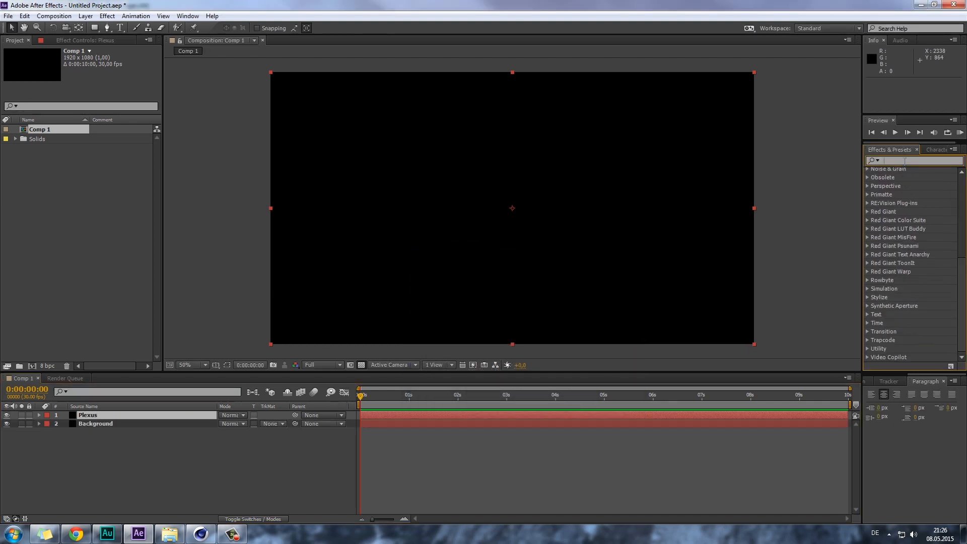
{"action": "type", "text": "Plexus"}
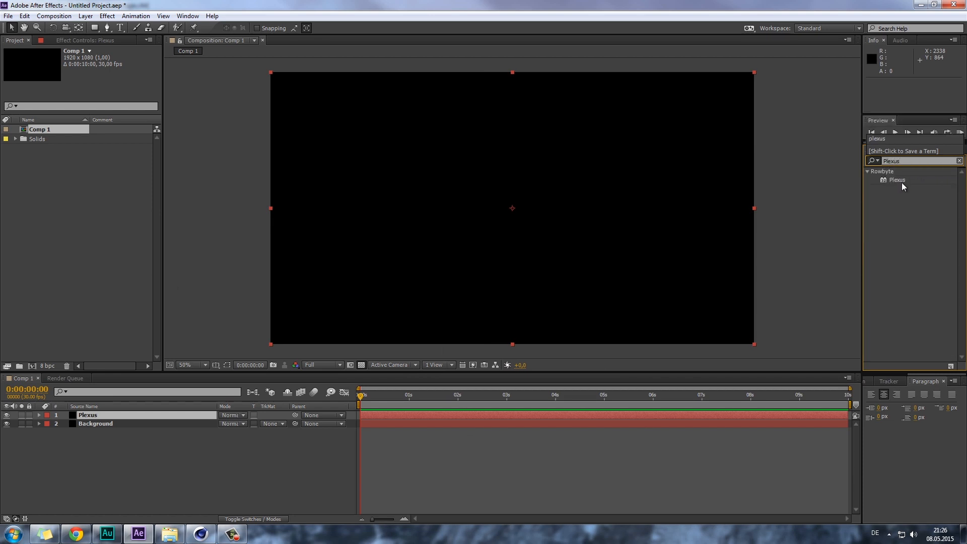
{"action": "left_click_drag", "start_coordinate": [898, 181], "coordinate": [112, 416]}
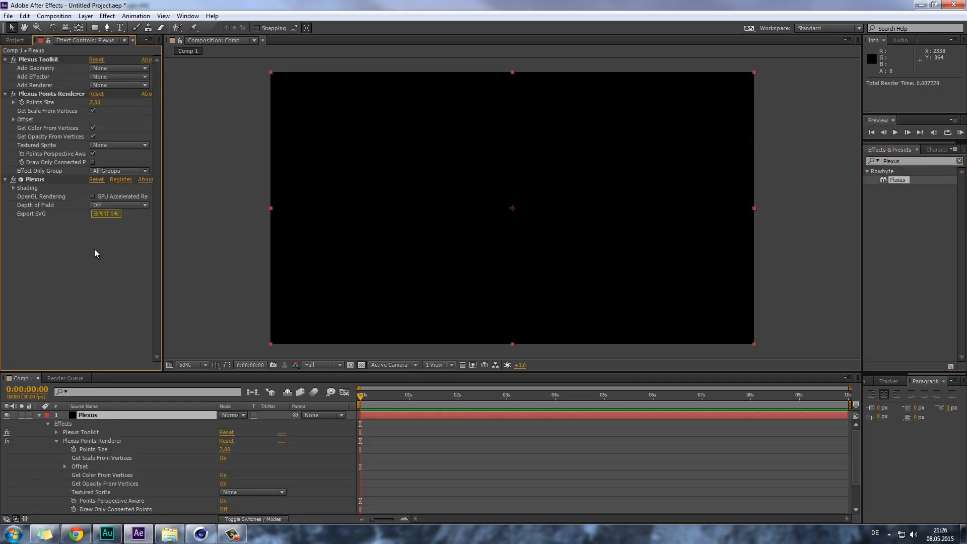
- Add OBJ geometry to the Plexus effect and import Landscape.obj from the Tutorial folder on the desktop
{"action": "left_click", "coordinate": [104, 69]}
{"action": "left_click", "coordinate": [118, 112]}
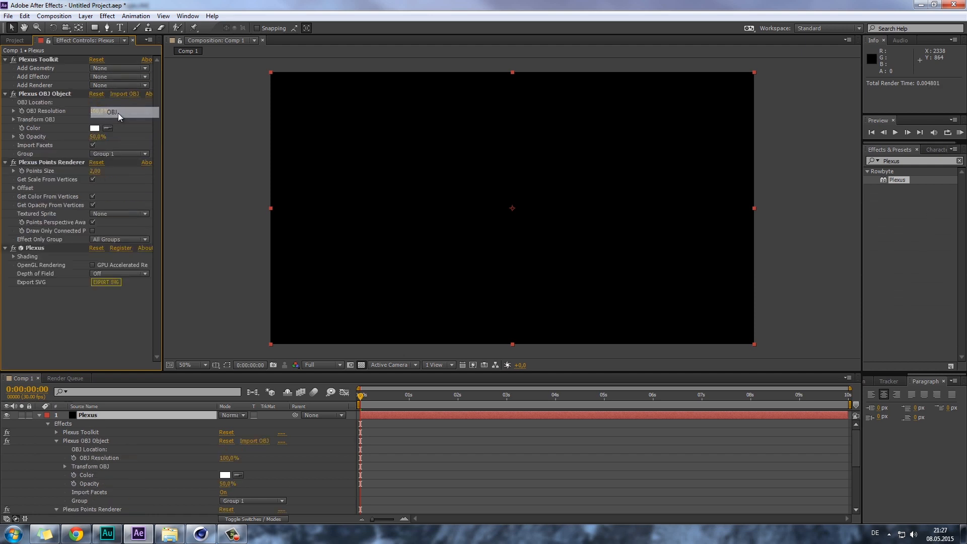
{"action": "left_click", "coordinate": [116, 94]}
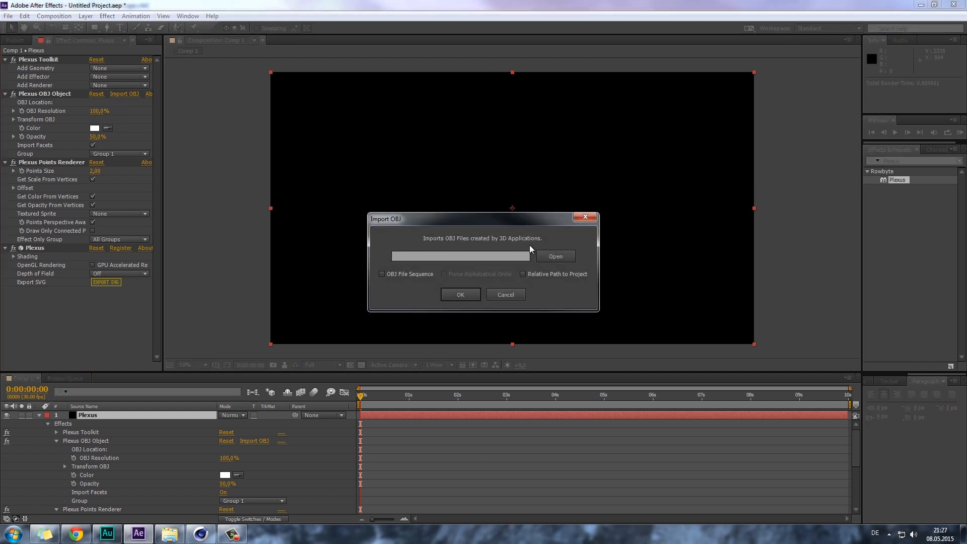
{"action": "left_click", "coordinate": [563, 256]}
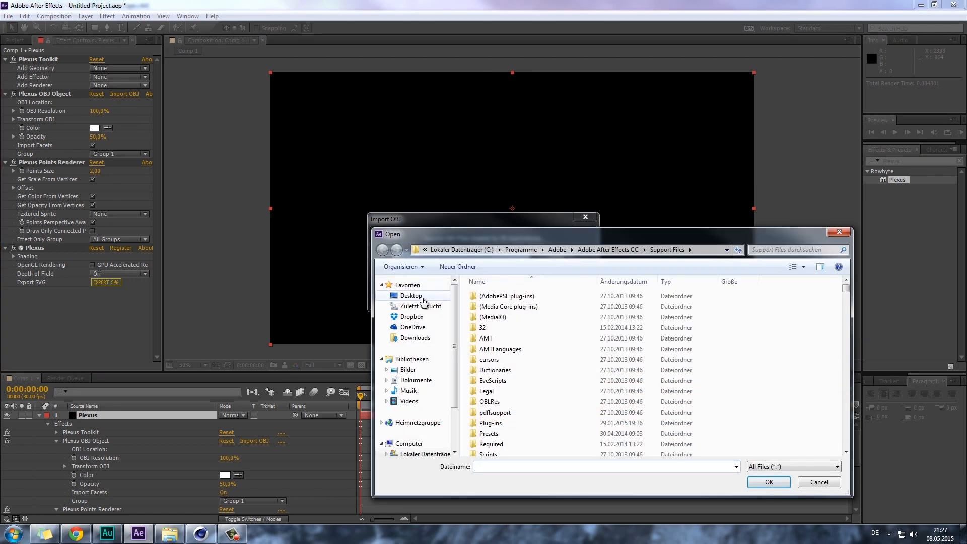
{"action": "left_click", "coordinate": [423, 301]}
{"action": "double_click", "coordinate": [533, 295]}
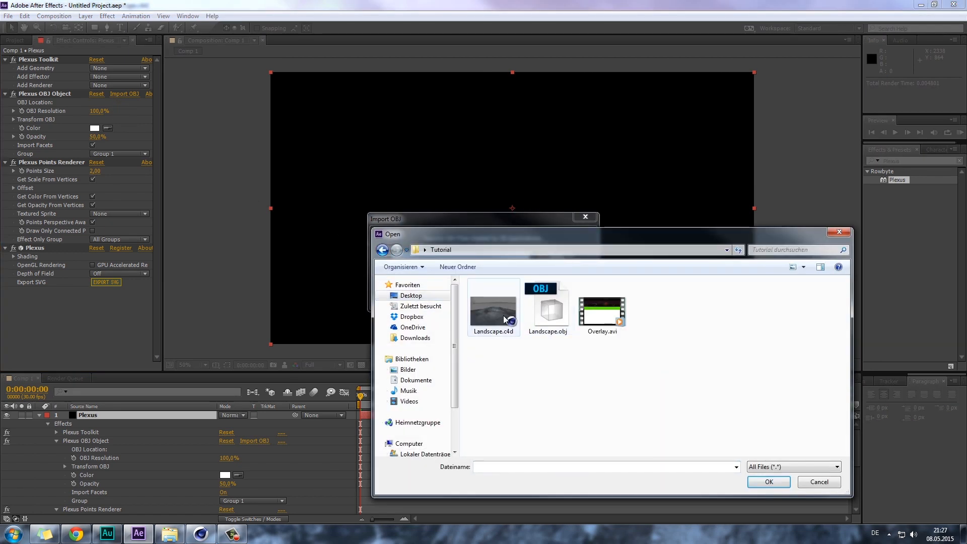
{"action": "left_click", "coordinate": [550, 310]}
{"action": "left_click_drag", "start_coordinate": [531, 236], "coordinate": [427, 224]}
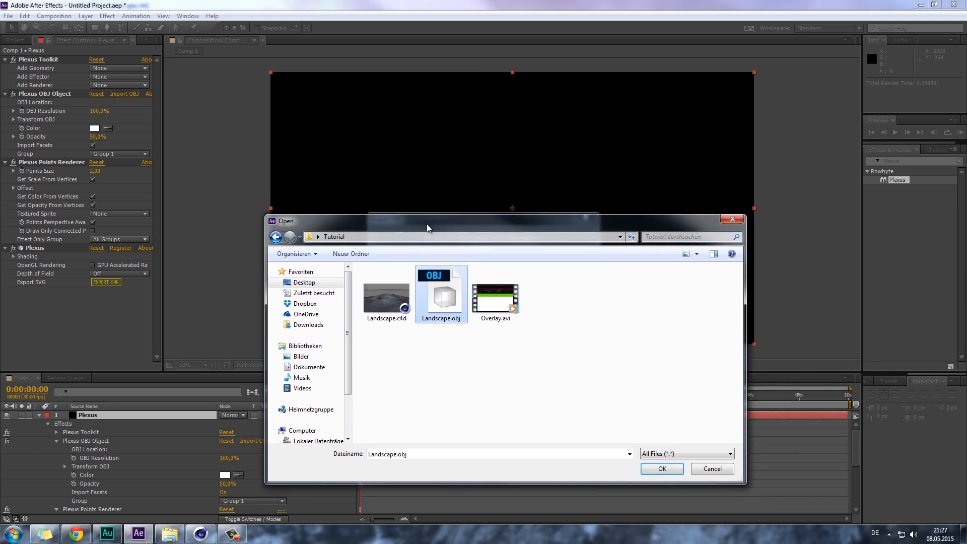
{"action": "double_click", "coordinate": [446, 301]}
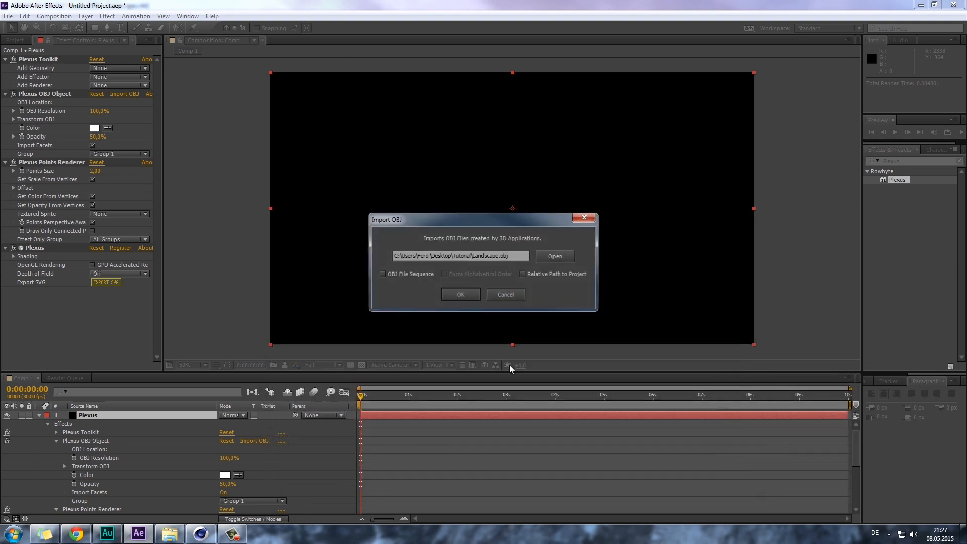
{"action": "left_click", "coordinate": [461, 294]}
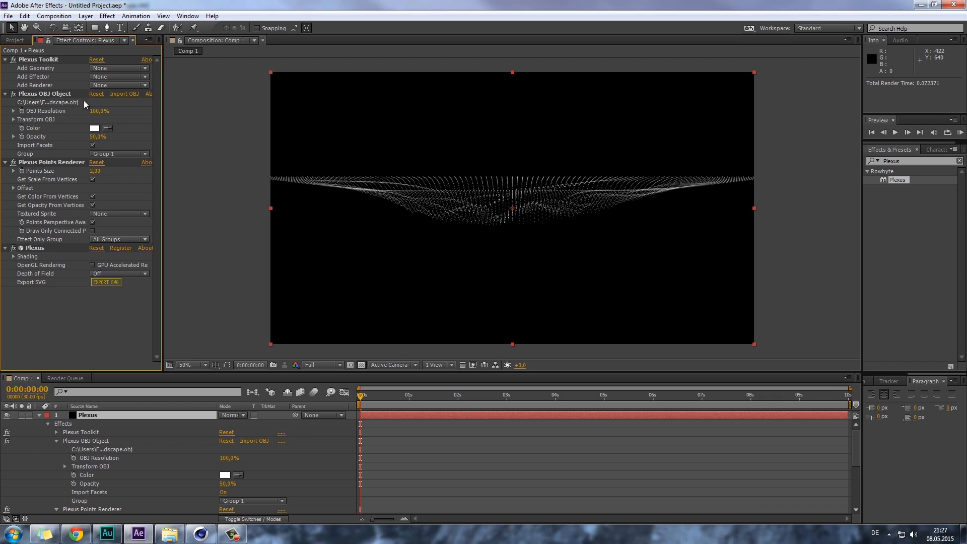
- Compare the composition with the Plexus Points Renderer off and on, and inspect the landscape points up close
{"action": "left_click", "coordinate": [13, 162]}
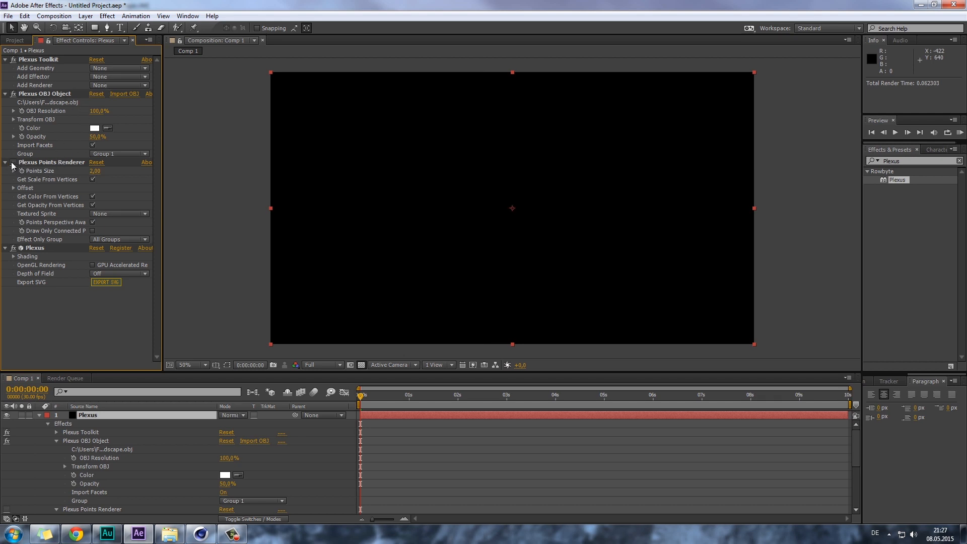
{"action": "left_click", "coordinate": [13, 163]}
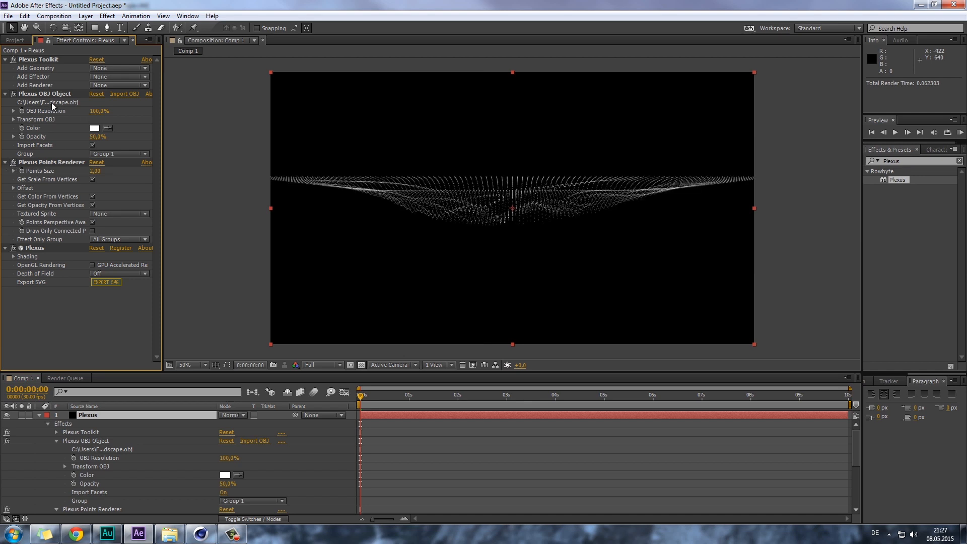
{"action": "scroll", "coordinate": [509, 197], "scroll_direction": "up", "scroll_amount": 1}
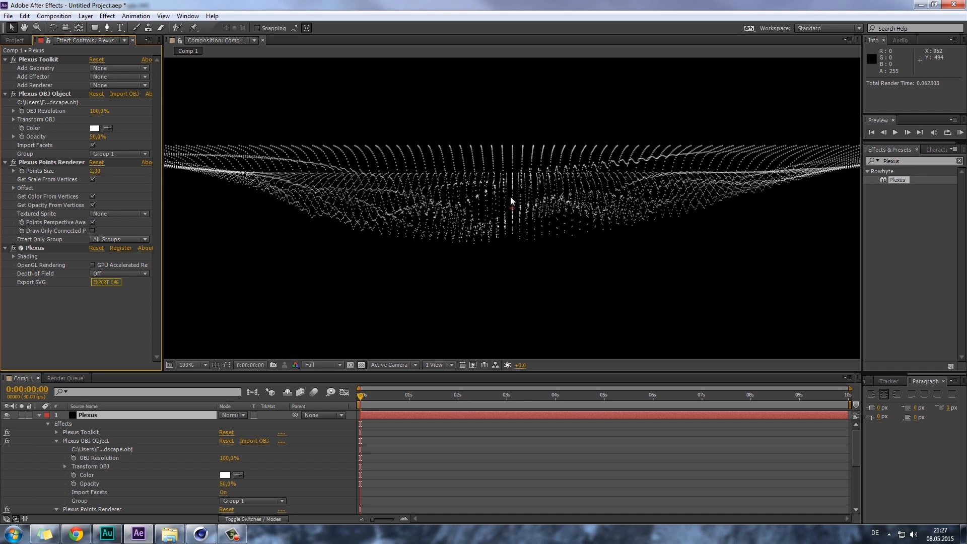
{"action": "scroll", "coordinate": [509, 197], "scroll_direction": "down", "scroll_amount": 1}
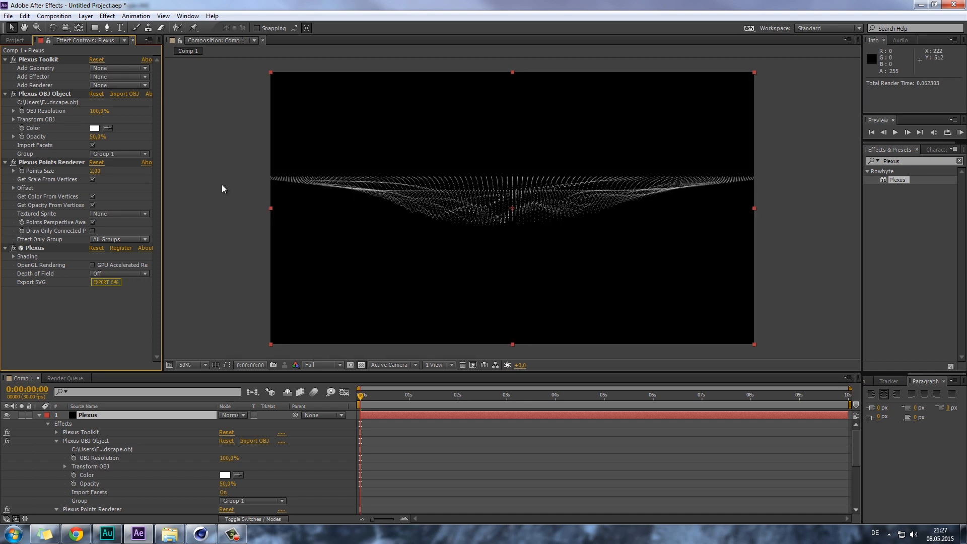
- Enable Invert Y in the Plexus OBJ Object's transform settings to flip the landscape vertically
{"action": "left_click", "coordinate": [39, 94]}
{"action": "left_click", "coordinate": [14, 120]}
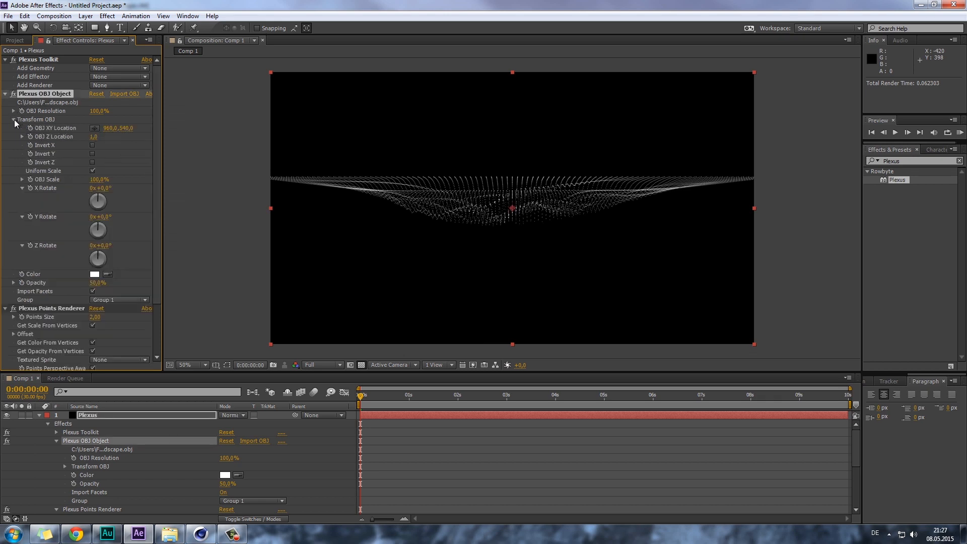
{"action": "left_click", "coordinate": [93, 153]}
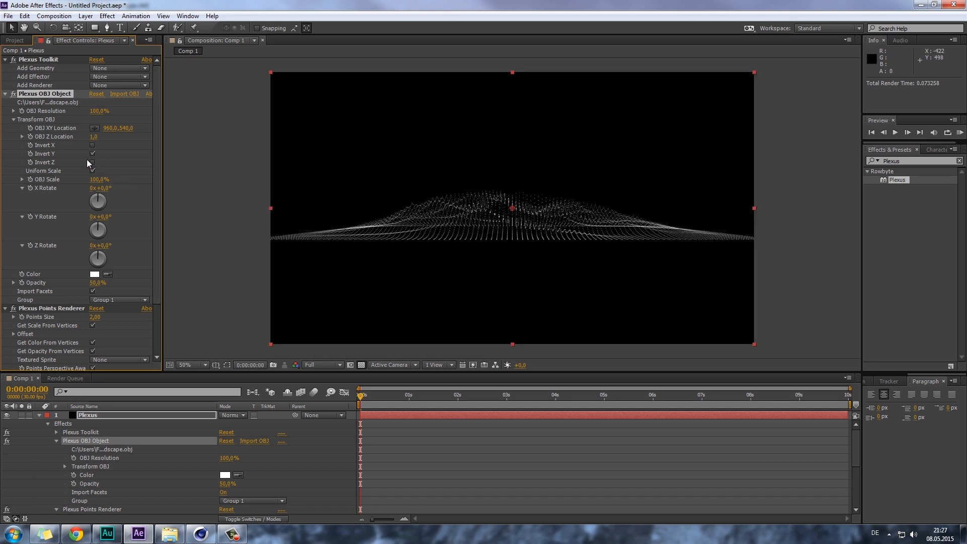
- Disable the Plexus Points Renderer and add a Lines renderer to the Plexus effect
{"action": "left_click", "coordinate": [5, 94]}
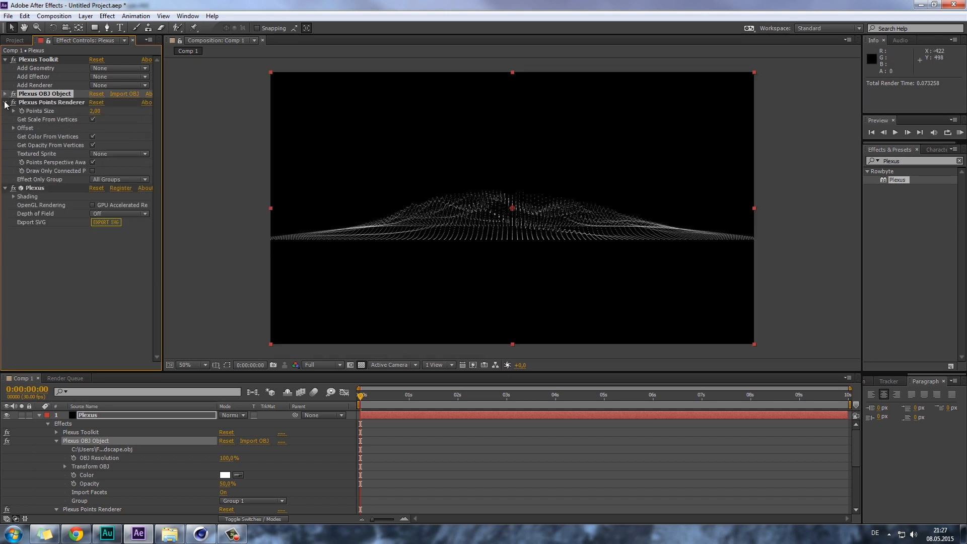
{"action": "left_click", "coordinate": [5, 103]}
{"action": "left_click", "coordinate": [13, 103]}
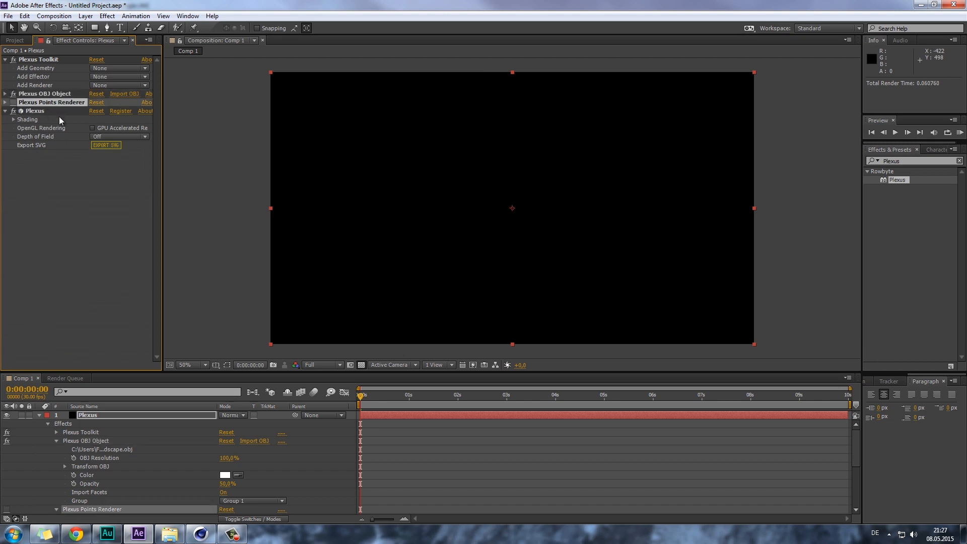
{"action": "left_click", "coordinate": [109, 85]}
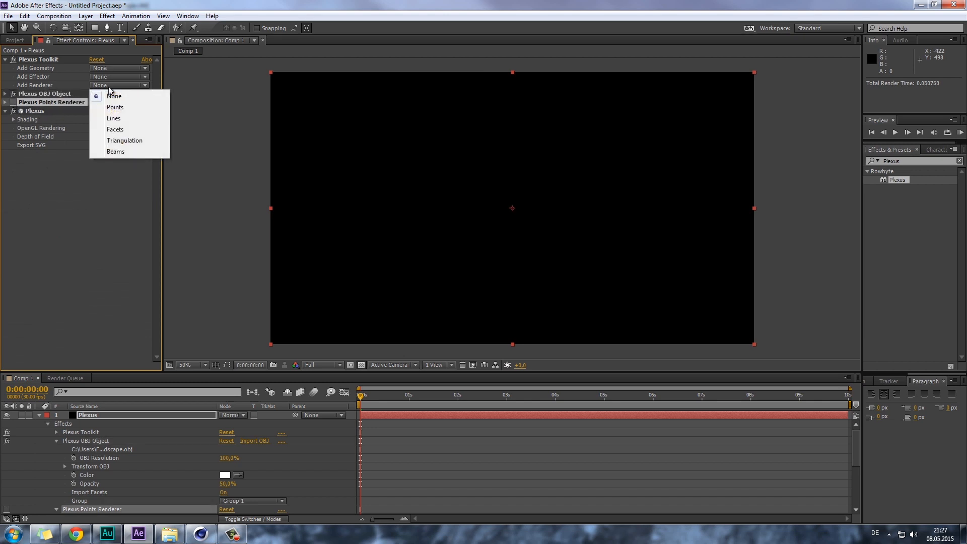
{"action": "left_click", "coordinate": [121, 119]}
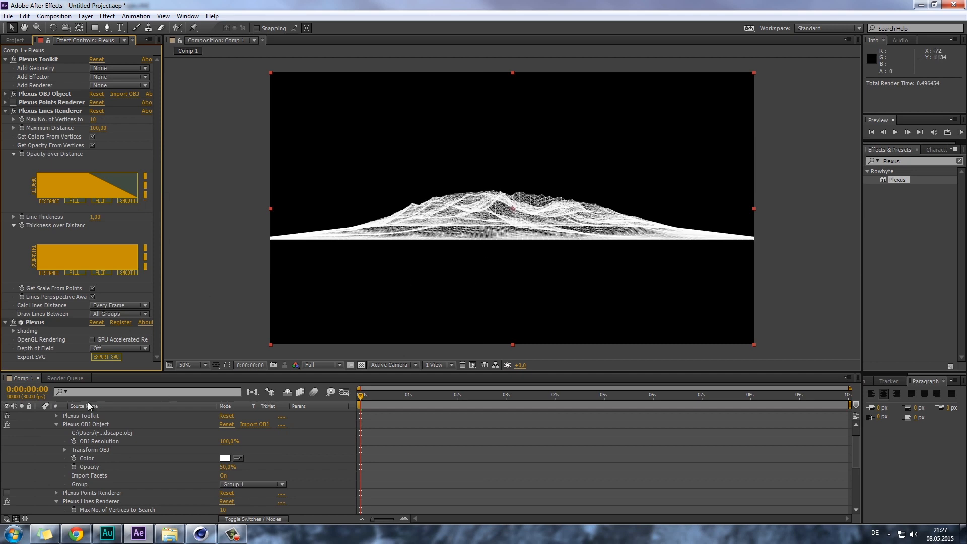
- Create a two-node camera layer named Camera with the 50mm preset and depth of field enabled
{"action": "scroll", "coordinate": [68, 440], "scroll_direction": "up", "scroll_amount": 1}
{"action": "left_click", "coordinate": [39, 415]}
{"action": "right_click", "coordinate": [134, 451]}
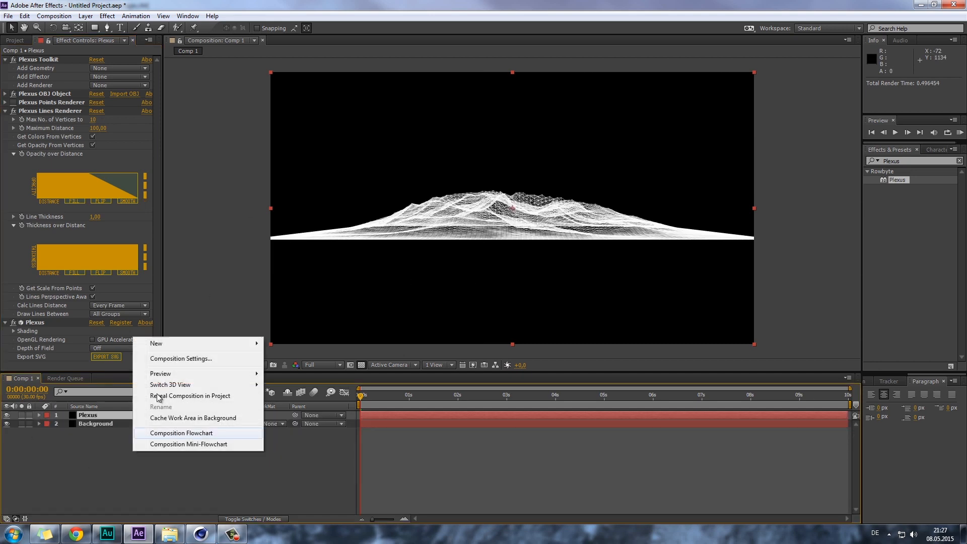
{"action": "mouse_move", "coordinate": [212, 343]}
{"action": "left_click", "coordinate": [292, 391]}
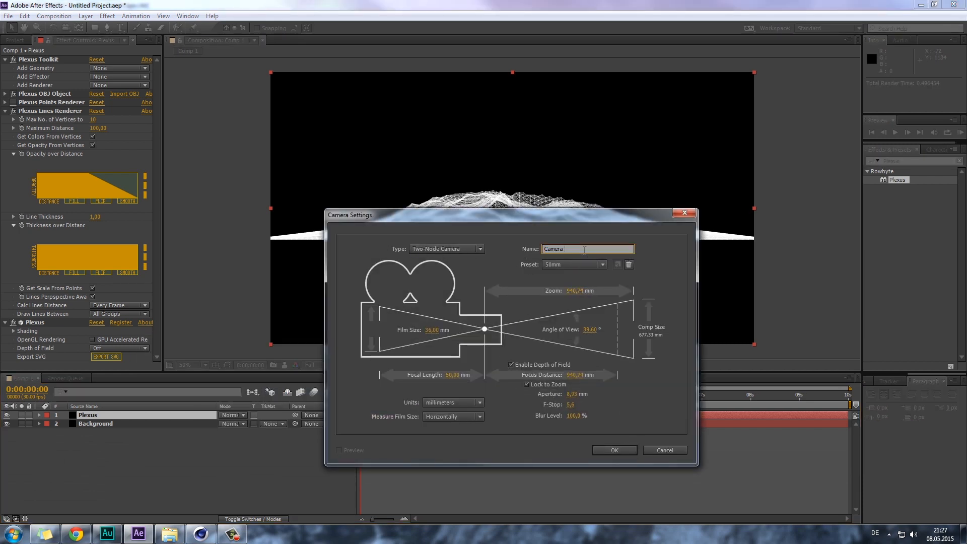
{"action": "left_click", "coordinate": [615, 451]}
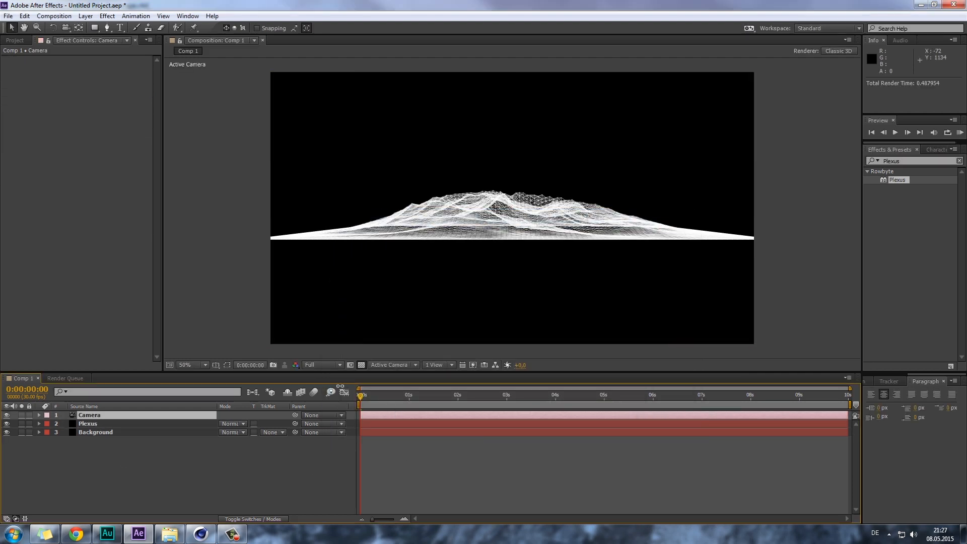
- Dolly the camera toward the landscape with the Track Z Camera Tool to a Z position of about -1301.6
{"action": "key", "text": "c"}
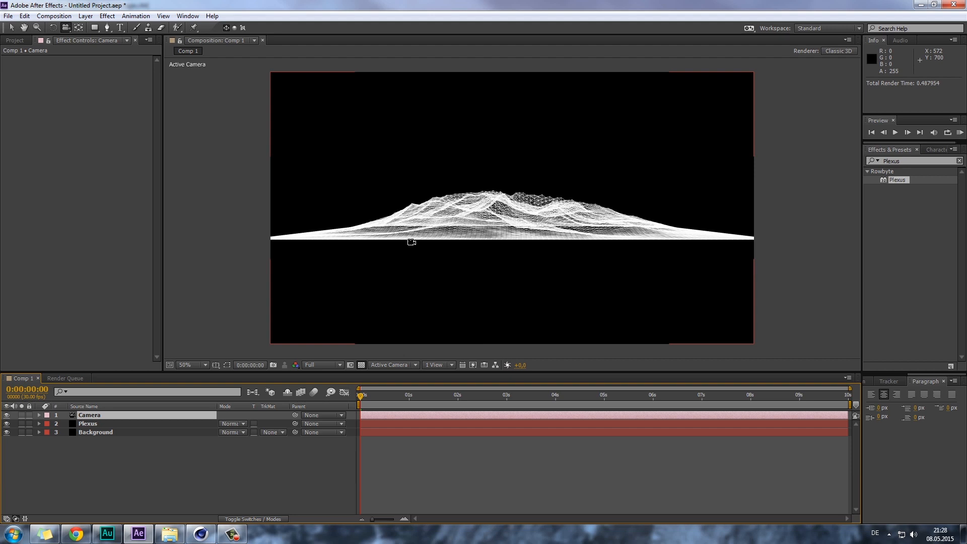
{"action": "left_click", "coordinate": [67, 28]}
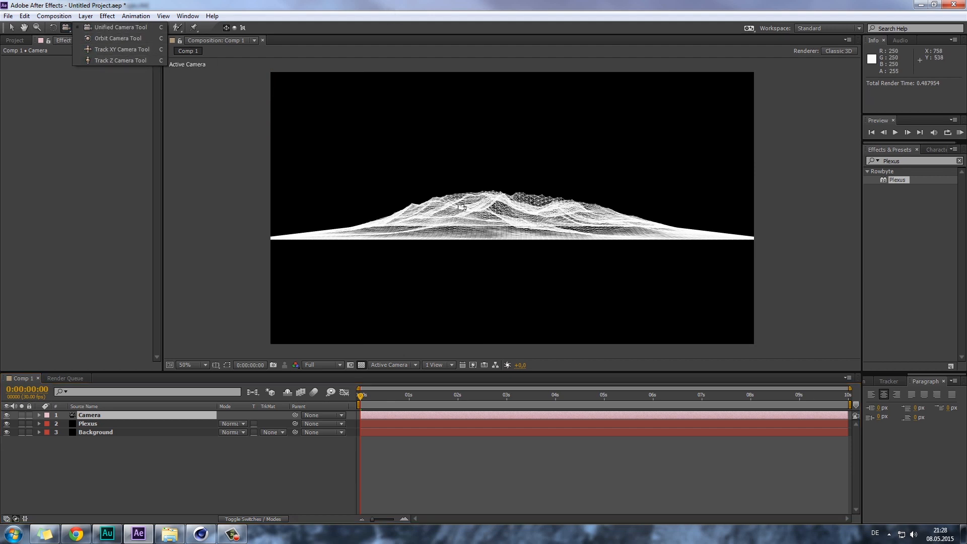
{"action": "left_click_drag", "start_coordinate": [4, 31], "coordinate": [49, 23]}
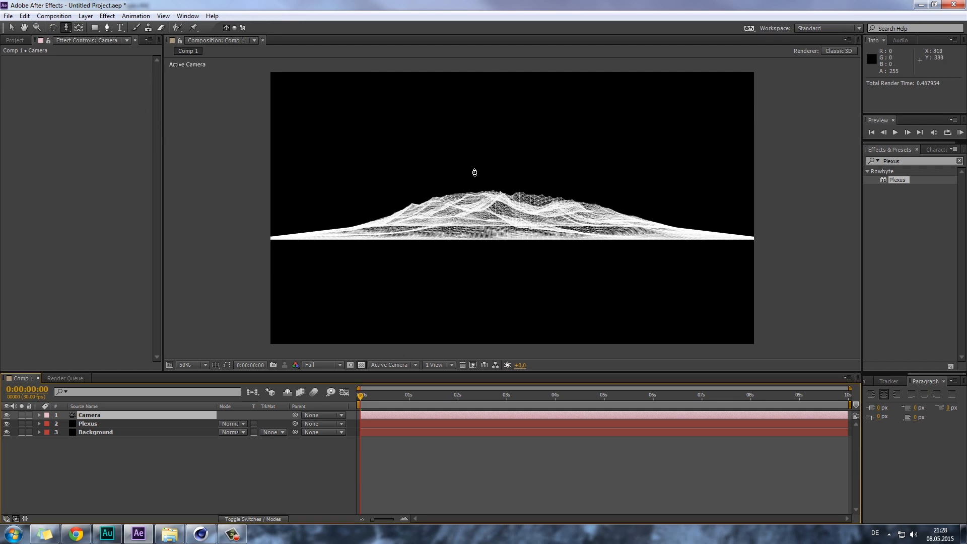
{"action": "left_click_drag", "start_coordinate": [473, 181], "coordinate": [488, 105]}
{"action": "left_click_drag", "start_coordinate": [487, 201], "coordinate": [479, 372]}
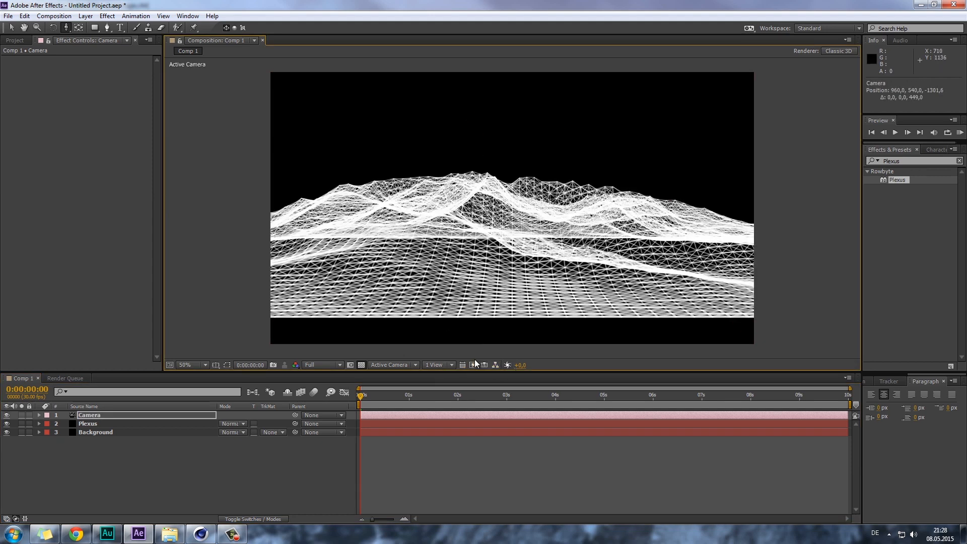
- Set the composition preview to Fast Draft and its resolution to Half
{"action": "left_click", "coordinate": [484, 364]}
{"action": "left_click", "coordinate": [504, 409]}
{"action": "left_click", "coordinate": [322, 363]}
{"action": "left_click", "coordinate": [341, 403]}
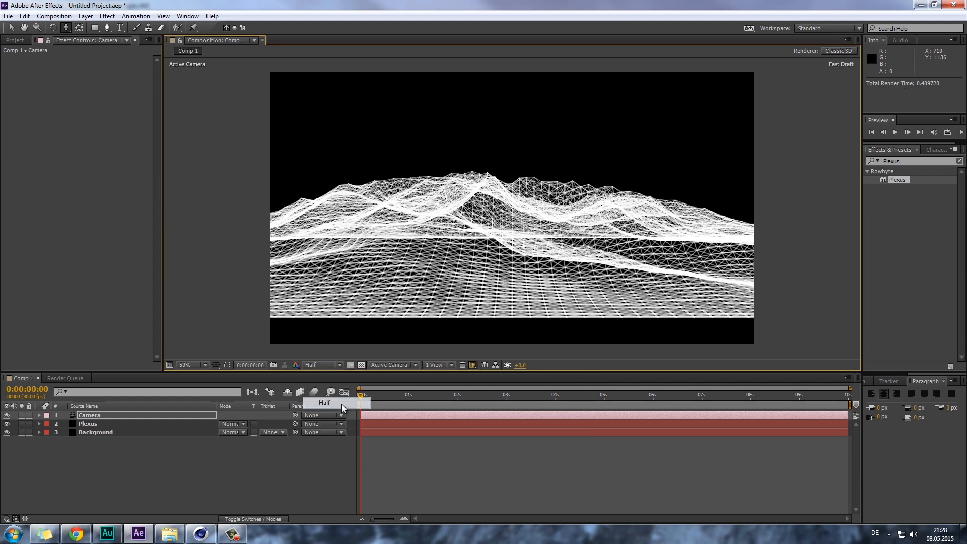
- Dolly the camera closer to a Z position of about -1133.7 and orbit it to look down over the landscape
{"action": "left_click_drag", "start_coordinate": [506, 229], "coordinate": [512, 190]}
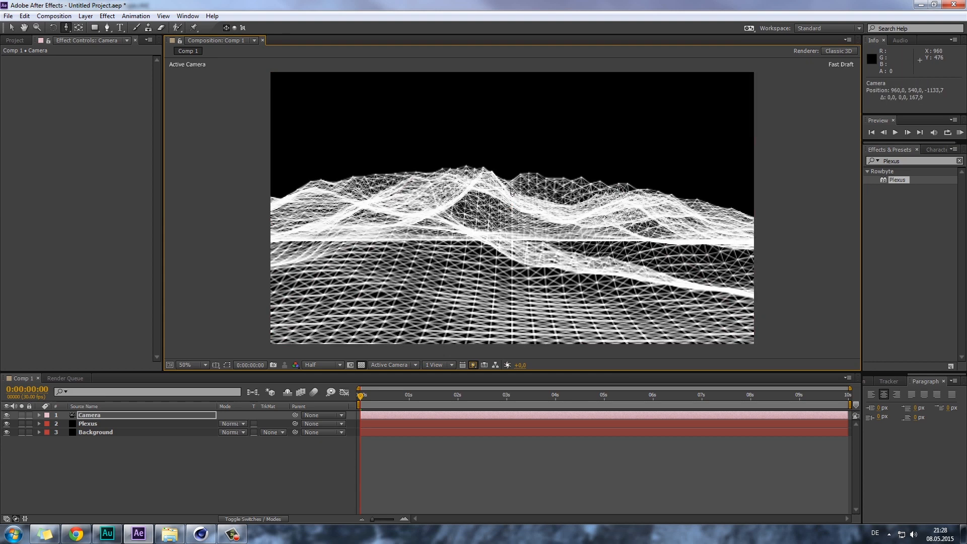
{"action": "key", "text": "c"}
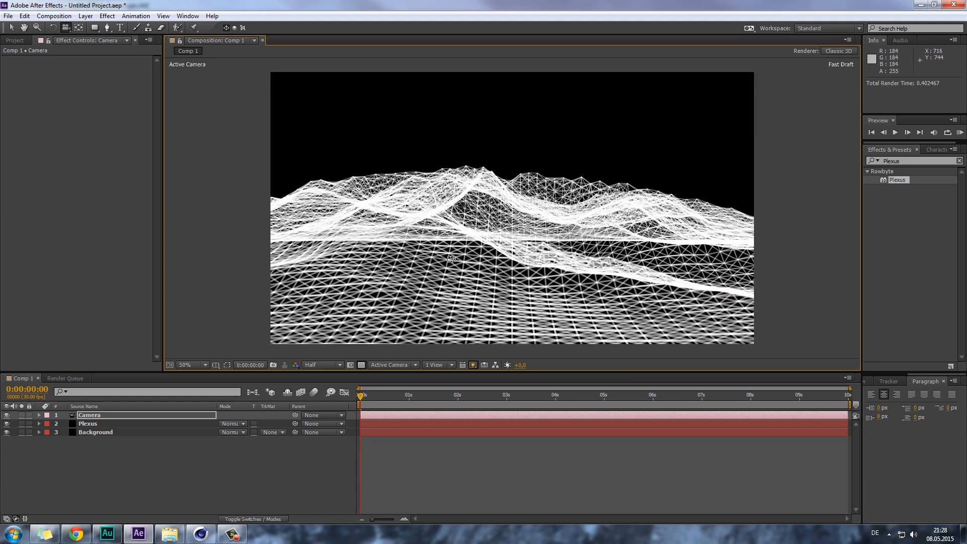
{"action": "key", "text": "c"}
{"action": "mouse_move", "coordinate": [464, 243]}
{"action": "left_mouse_down"}
{"action": "mouse_move", "coordinate": [466, 265]}
{"action": "mouse_move", "coordinate": [483, 275]}
{"action": "mouse_move", "coordinate": [474, 253]}
{"action": "left_mouse_up"}
{"action": "key", "text": "c"}
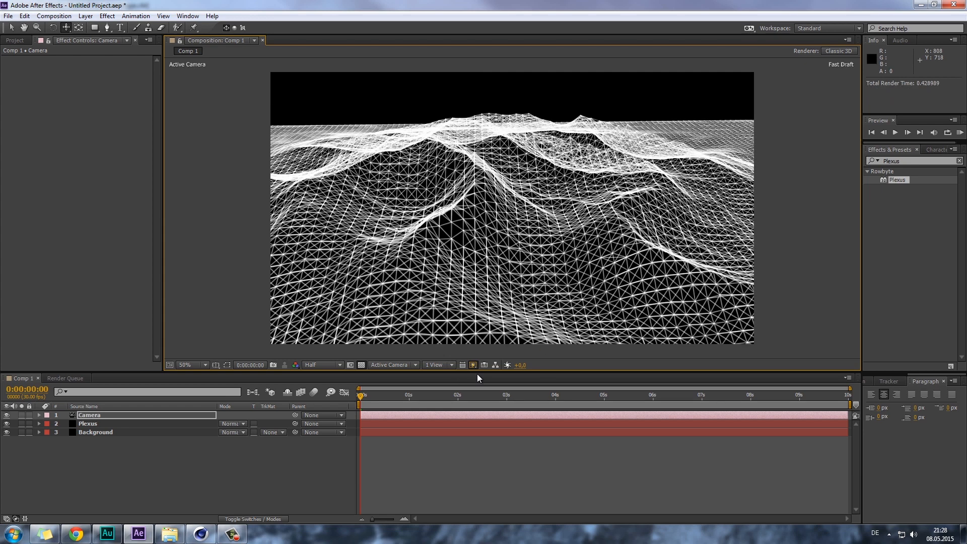
- Clear the effects search and set the line thickness of the Plexus Lines Renderer to 0.50
{"action": "left_click", "coordinate": [959, 161]}
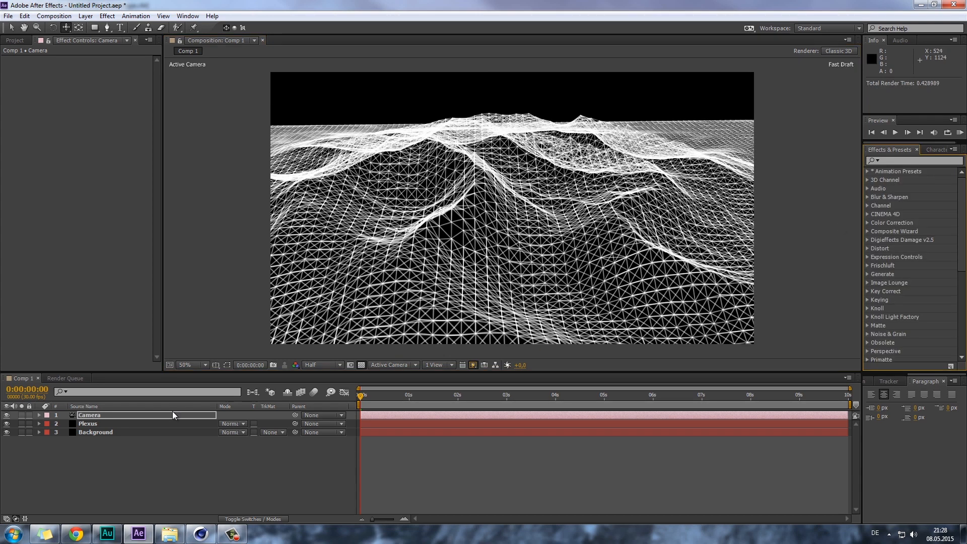
{"action": "left_click", "coordinate": [132, 419]}
{"action": "left_click", "coordinate": [132, 424]}
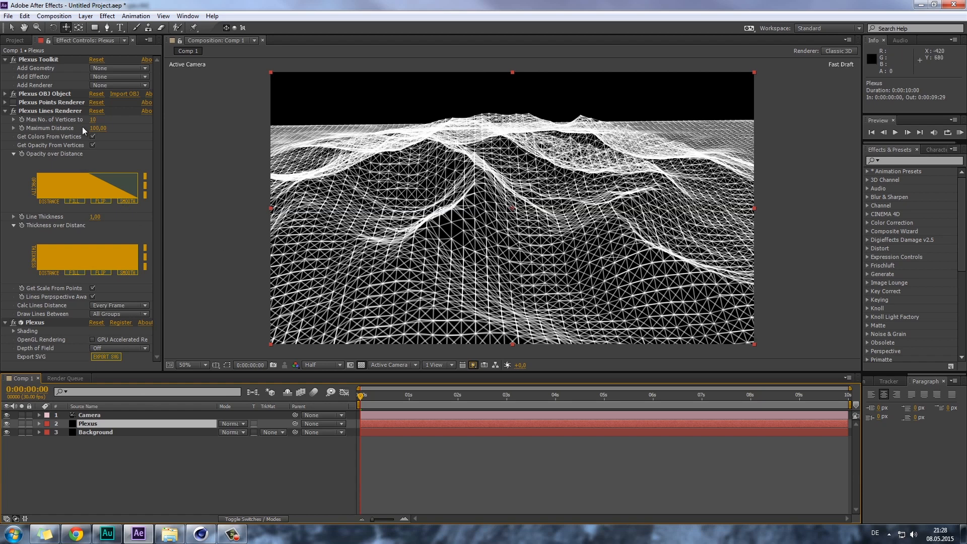
{"action": "left_click", "coordinate": [37, 114]}
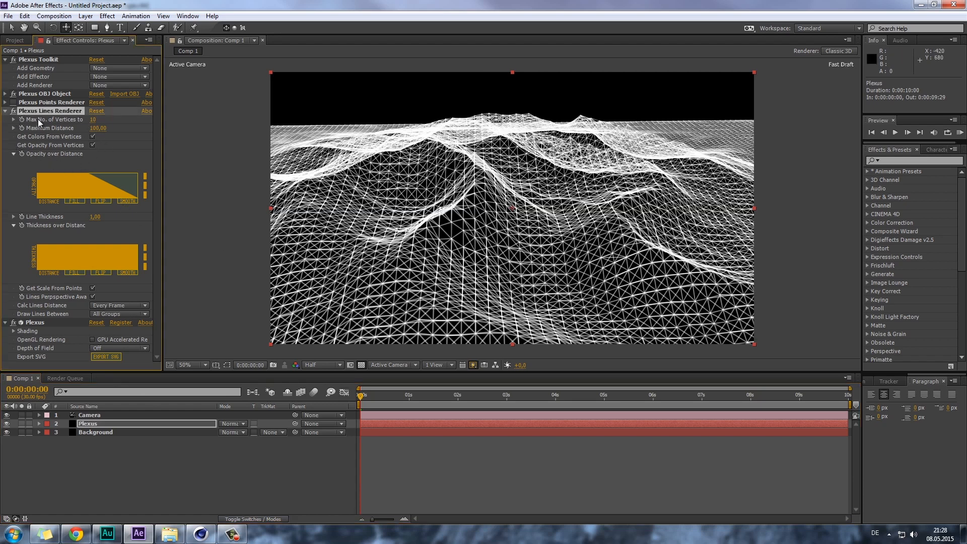
{"action": "left_click", "coordinate": [95, 217]}
{"action": "key", "text": "Return"}
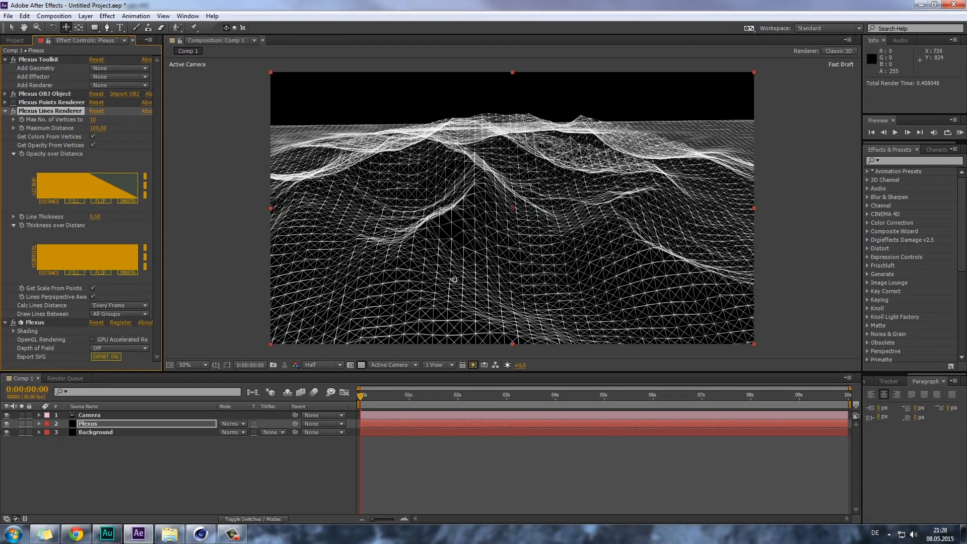
- Try a line thickness of 0.25 for the Plexus lines and return it to 0.50
{"action": "type", "text": "0,25"}
{"action": "key", "text": "Return"}
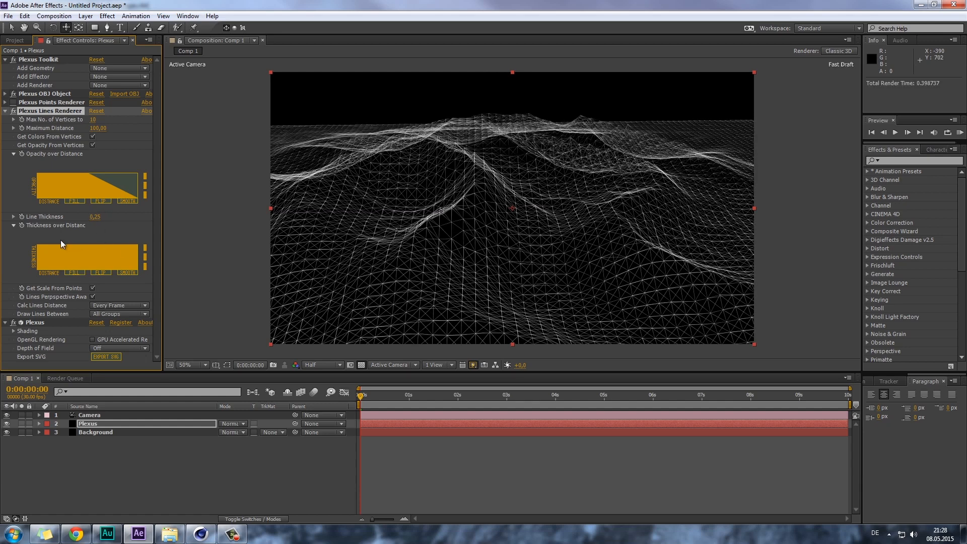
{"action": "left_click", "coordinate": [94, 216]}
{"action": "type", "text": "0,5"}
{"action": "key", "text": "Return"}
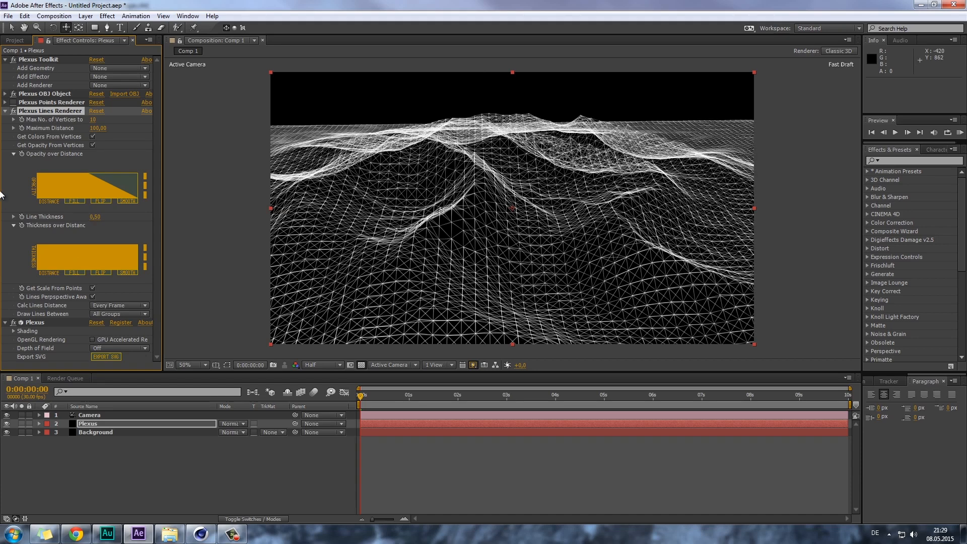
- Collapse the Opacity over Distance graph and orbit the camera down to a flatter view across the landscape
{"action": "left_click", "coordinate": [13, 154]}
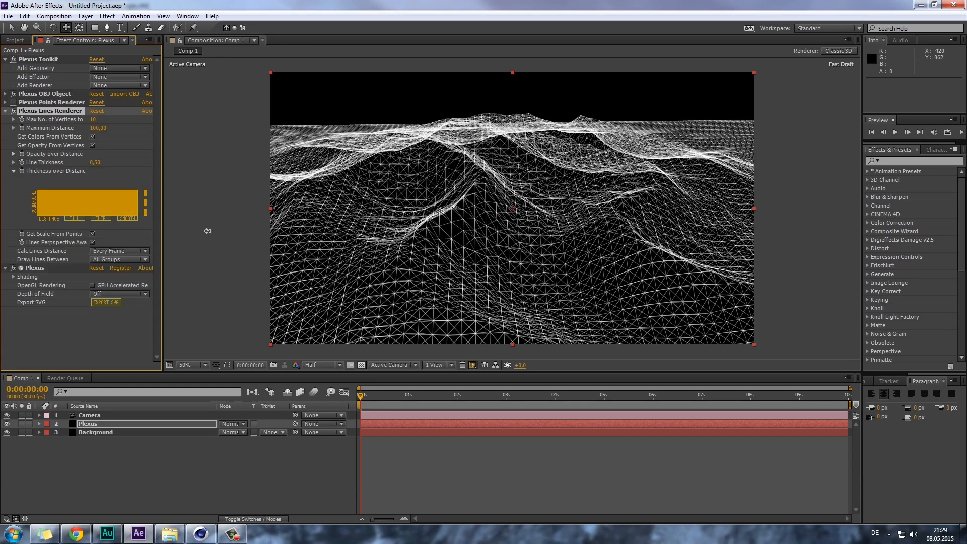
{"action": "key", "text": "c"}
{"action": "key", "text": "c"}
{"action": "mouse_move", "coordinate": [467, 238]}
{"action": "left_mouse_down"}
{"action": "mouse_move", "coordinate": [469, 220]}
{"action": "mouse_move", "coordinate": [467, 230]}
{"action": "left_mouse_up"}
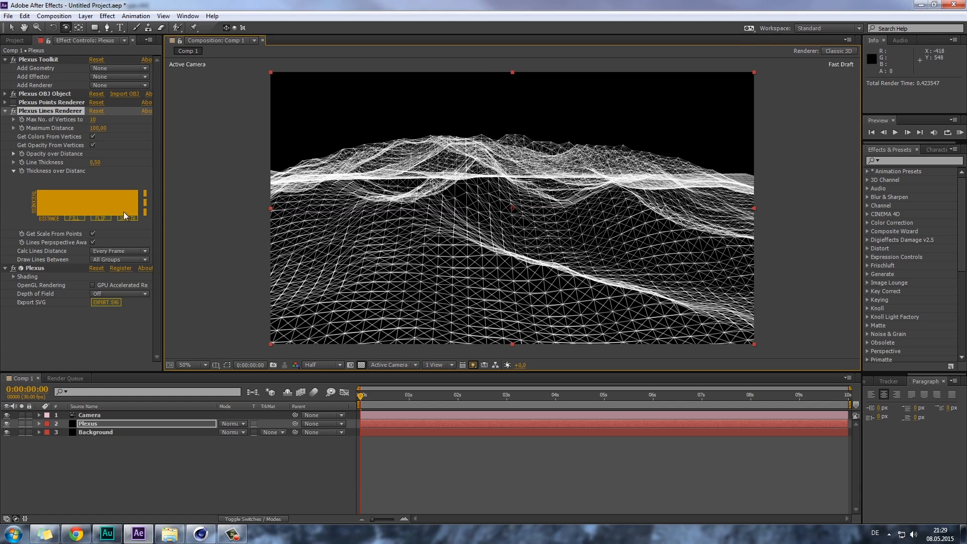
{"action": "left_click", "coordinate": [106, 85]}
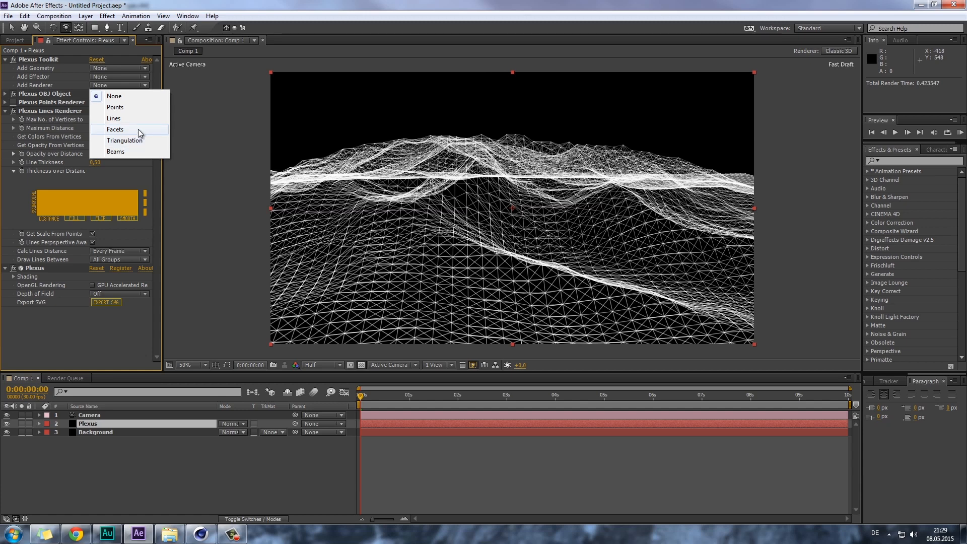
{"action": "left_click", "coordinate": [412, 210]}
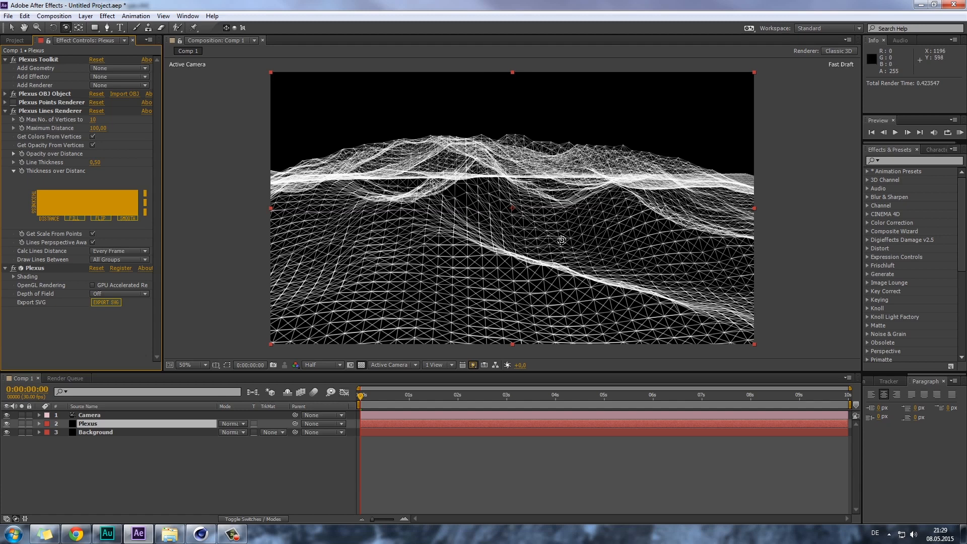
{"action": "left_click", "coordinate": [141, 459]}
{"action": "right_click", "coordinate": [171, 452]}
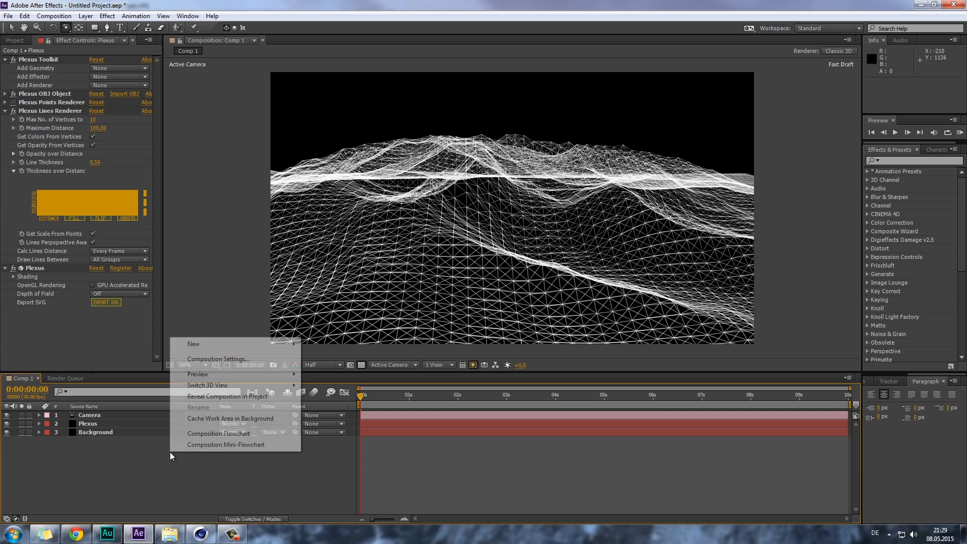
{"action": "mouse_move", "coordinate": [216, 343]}
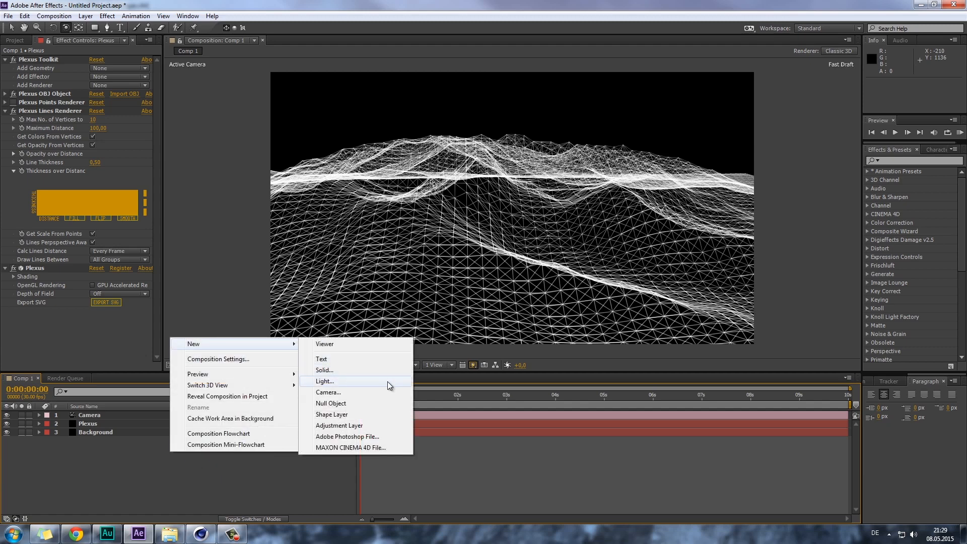
{"action": "left_click", "coordinate": [306, 201]}
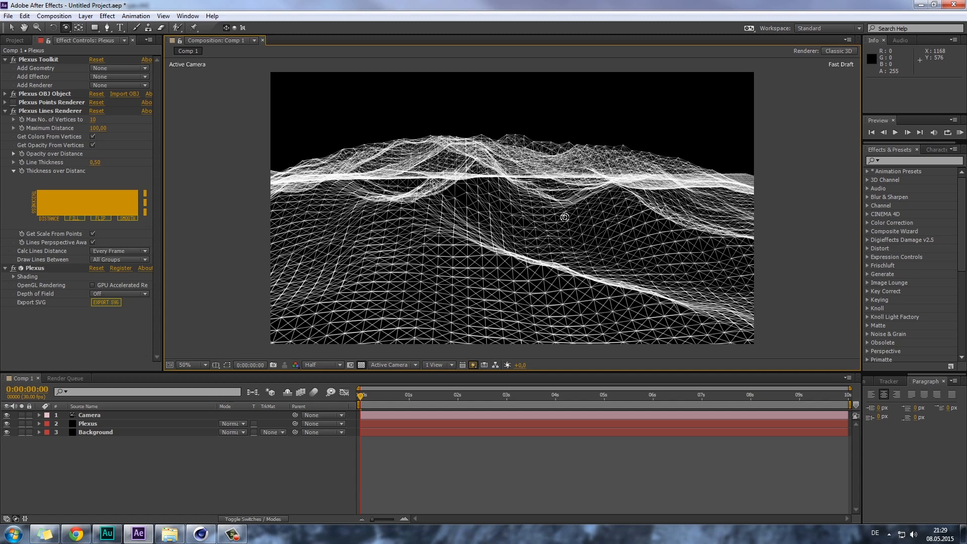
{"action": "right_click", "coordinate": [149, 461]}
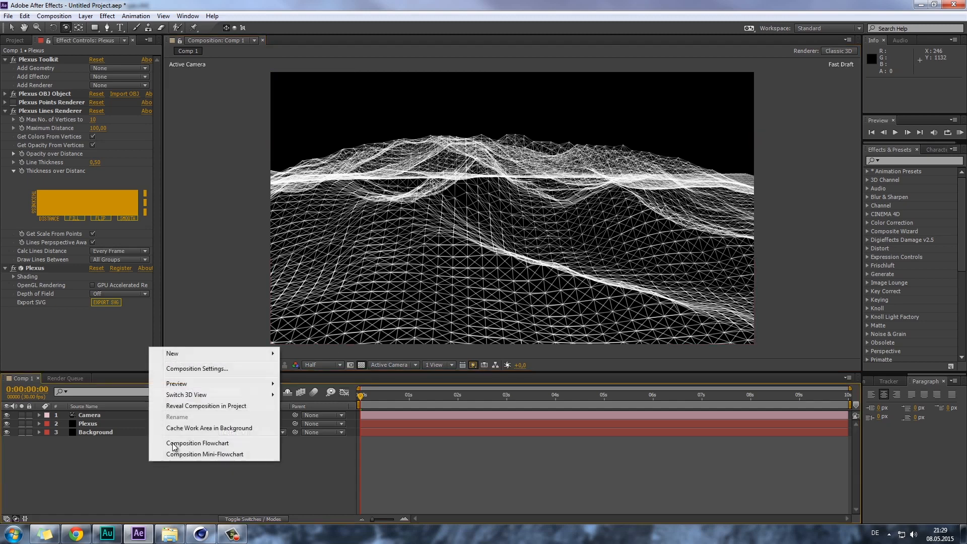
{"action": "mouse_move", "coordinate": [208, 353]}
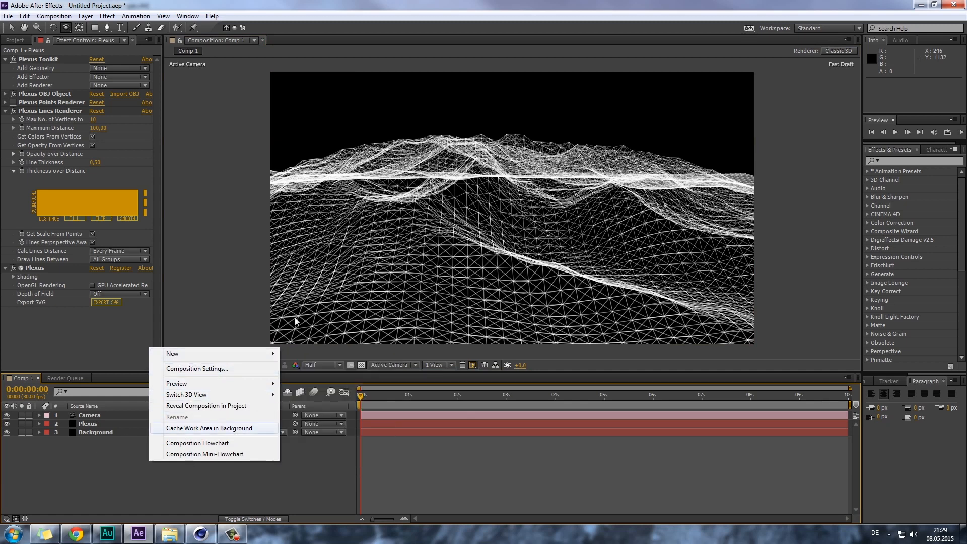
- Draw a rectangle shape layer of about 1774 × 964 px just inside the composition edges and make its stroke white
{"action": "left_click", "coordinate": [94, 28]}
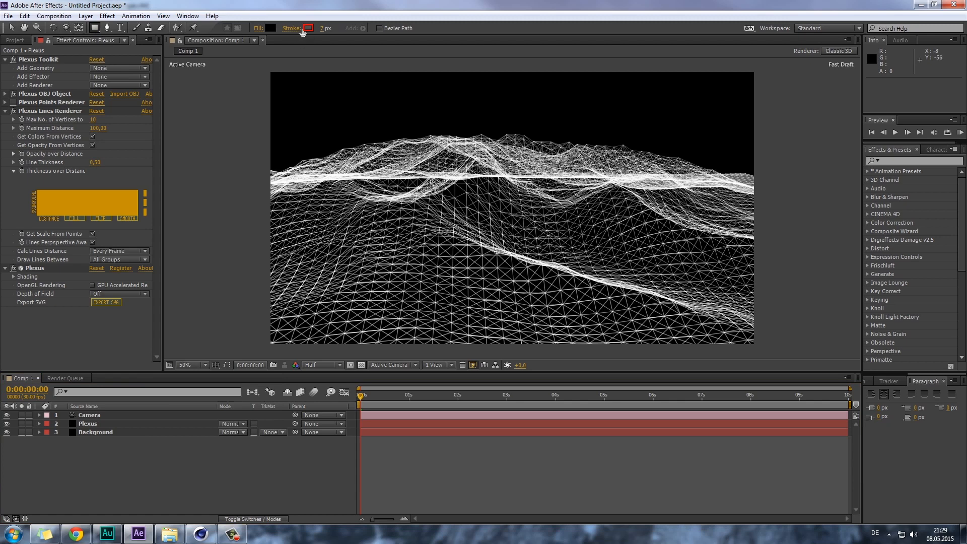
{"action": "mouse_move", "coordinate": [291, 88]}
{"action": "left_mouse_down"}
{"action": "mouse_move", "coordinate": [327, 121]}
{"action": "mouse_move", "coordinate": [514, 222]}
{"action": "mouse_move", "coordinate": [736, 330]}
{"action": "left_mouse_up"}
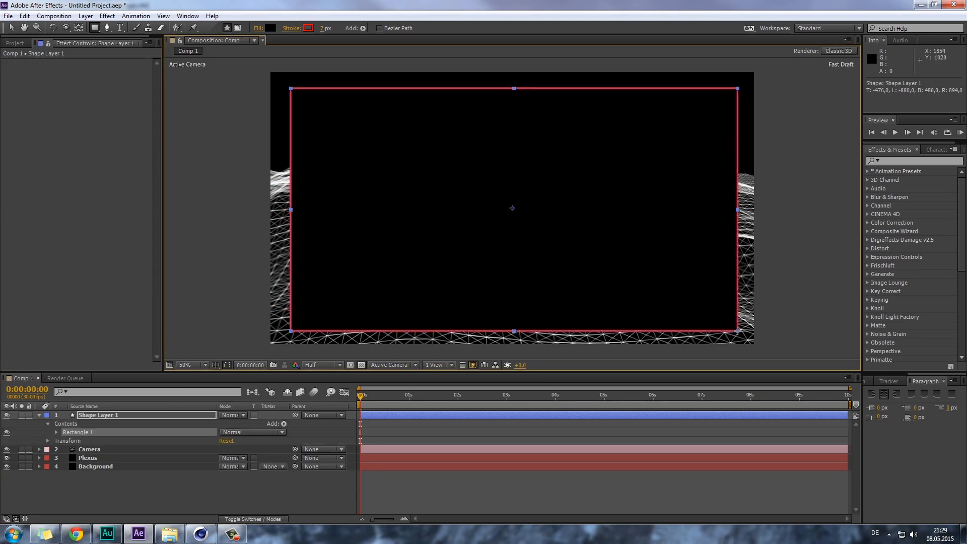
{"action": "left_click", "coordinate": [308, 29]}
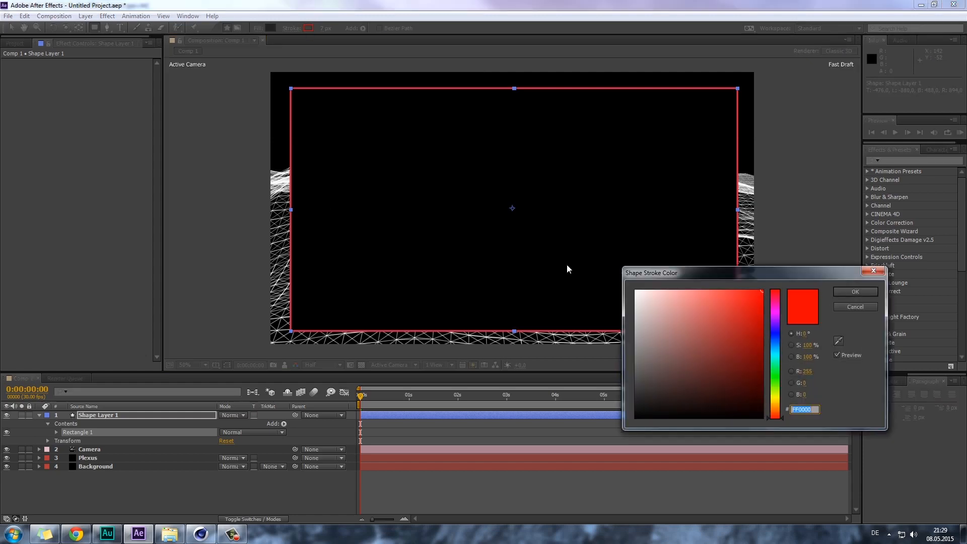
{"action": "left_click_drag", "start_coordinate": [654, 318], "coordinate": [604, 276]}
{"action": "left_click", "coordinate": [863, 291]}
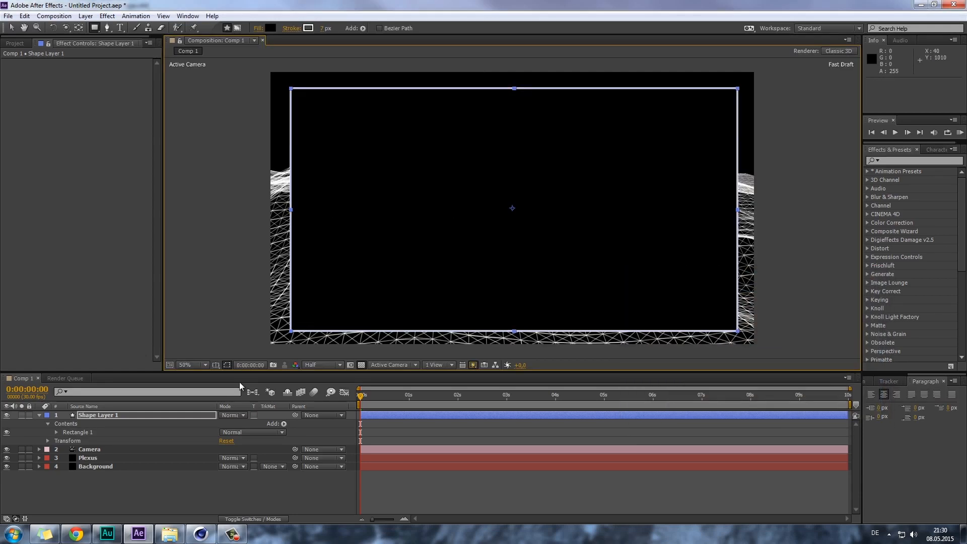
- Set the fill opacity of the rectangle in Shape Layer 1 to 0%, leaving only its outline
{"action": "left_click", "coordinate": [56, 432]}
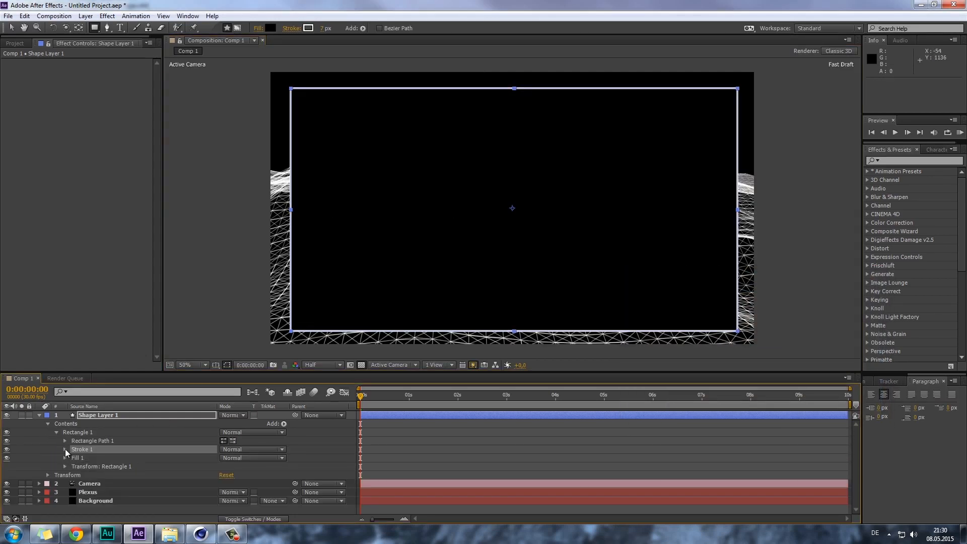
{"action": "left_click", "coordinate": [61, 442]}
{"action": "left_click", "coordinate": [65, 441]}
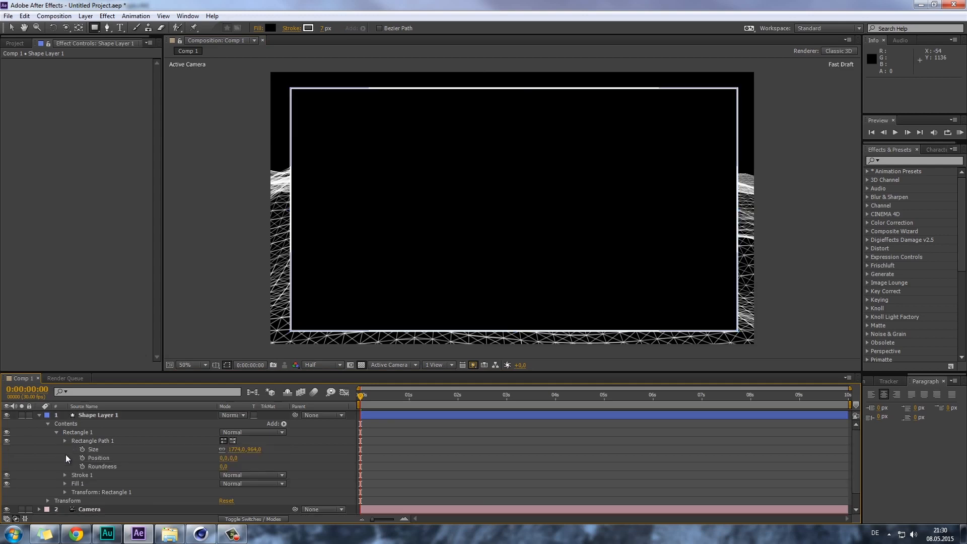
{"action": "left_click", "coordinate": [65, 441]}
{"action": "left_click", "coordinate": [65, 458]}
{"action": "left_click", "coordinate": [227, 493]}
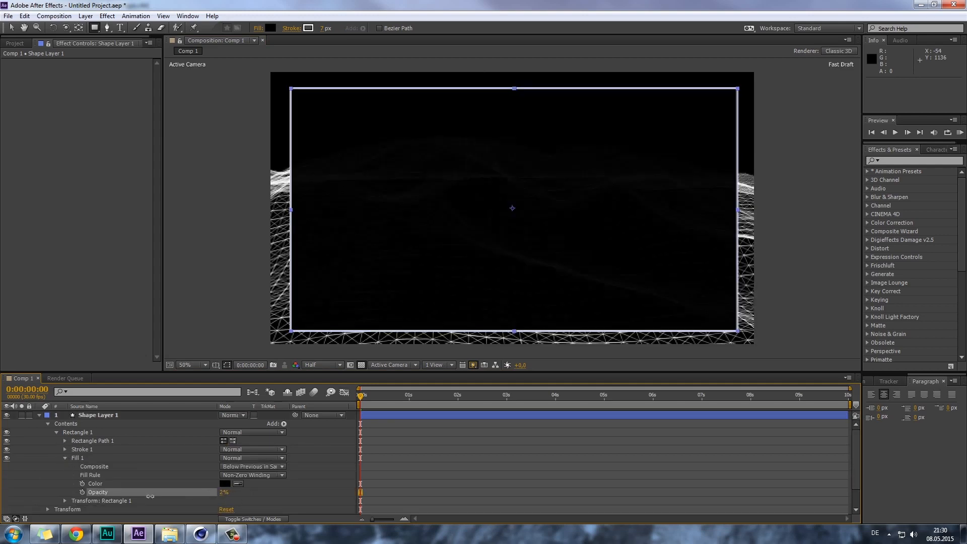
{"action": "type", "text": "0"}
{"action": "key", "text": "Return"}
{"action": "key", "text": "v"}
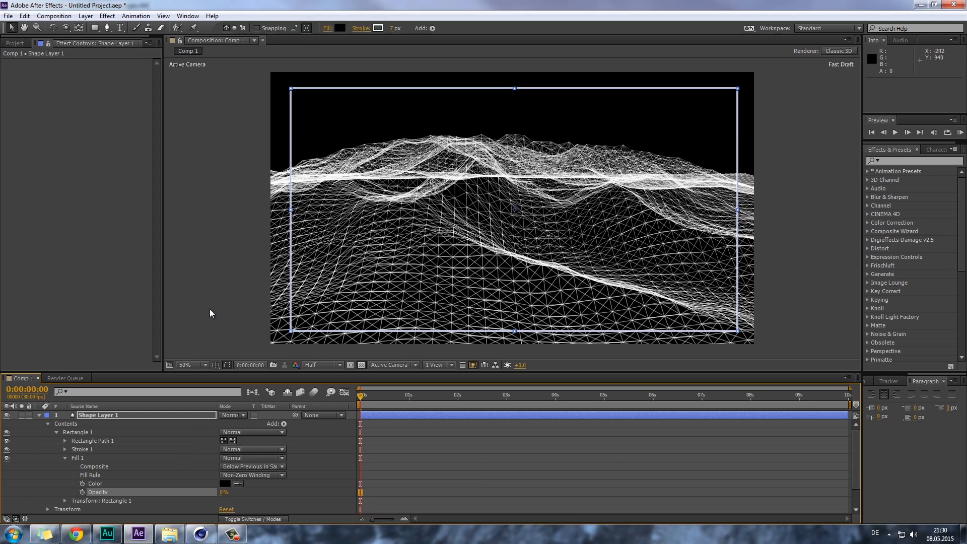
{"action": "left_click", "coordinate": [210, 309]}
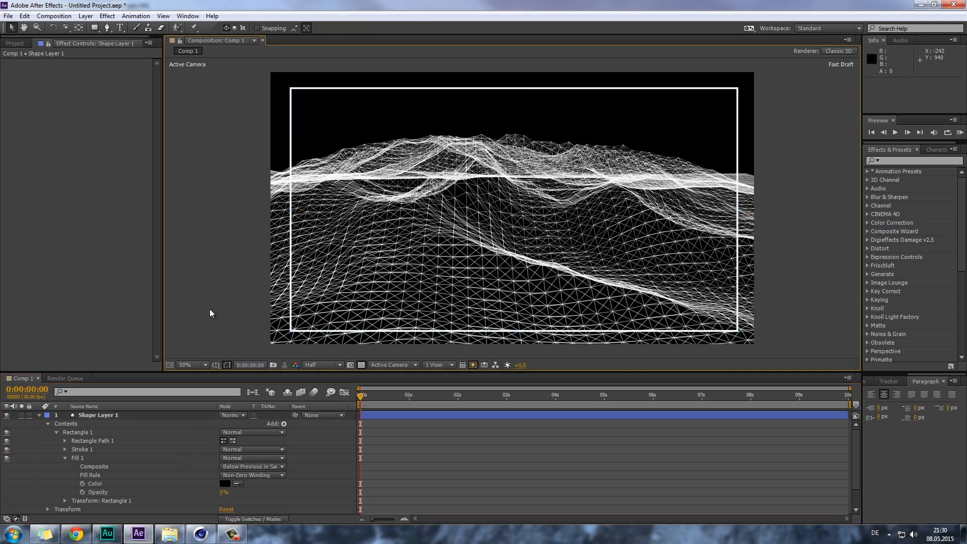
- Set the stroke width of the rectangle frame to 2 px
{"action": "left_click", "coordinate": [83, 458]}
{"action": "left_click", "coordinate": [65, 449]}
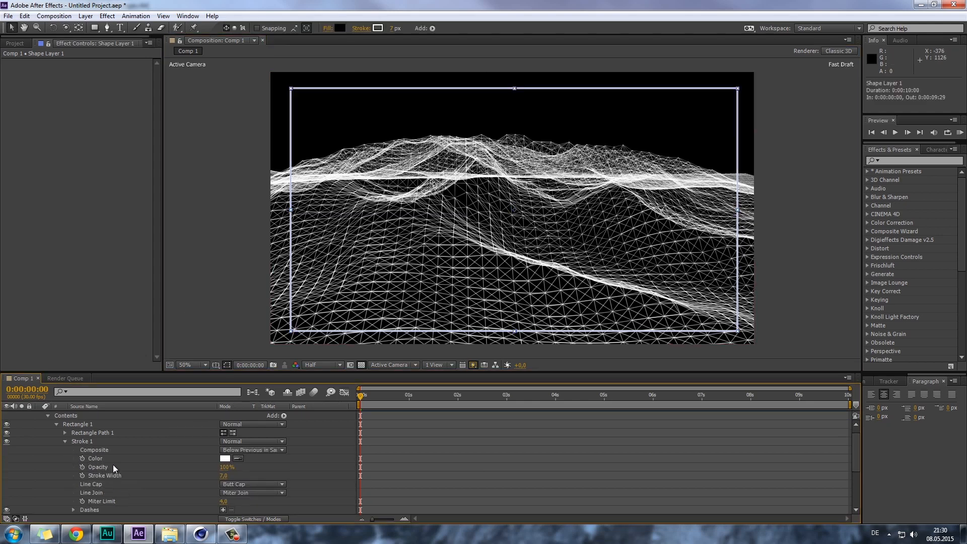
{"action": "left_click", "coordinate": [225, 473]}
{"action": "type", "text": "2"}
{"action": "key", "text": "Return"}
{"action": "left_click", "coordinate": [215, 272]}
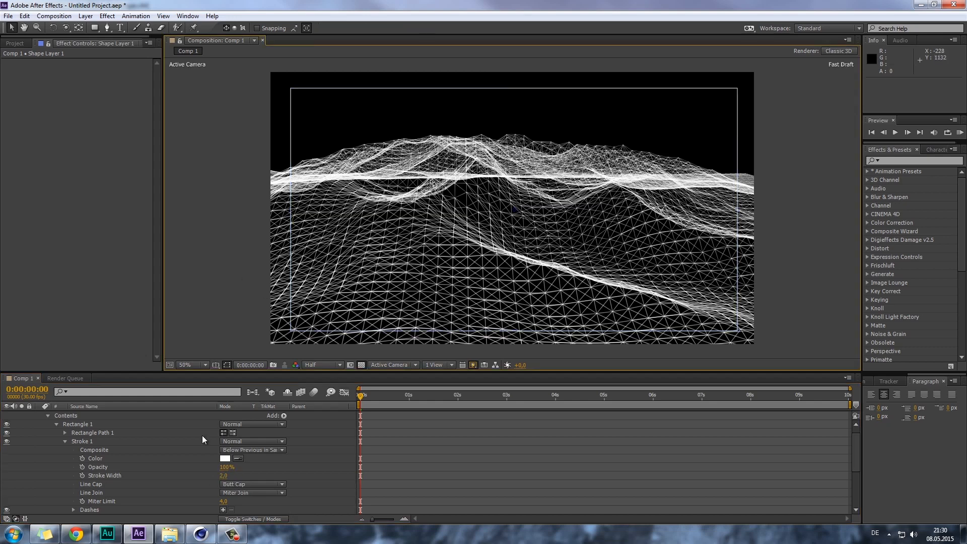
- Set the stroke width of the rectangle frame to 4 px
{"action": "left_click", "coordinate": [224, 476]}
{"action": "type", "text": "4"}
{"action": "key", "text": "Return"}
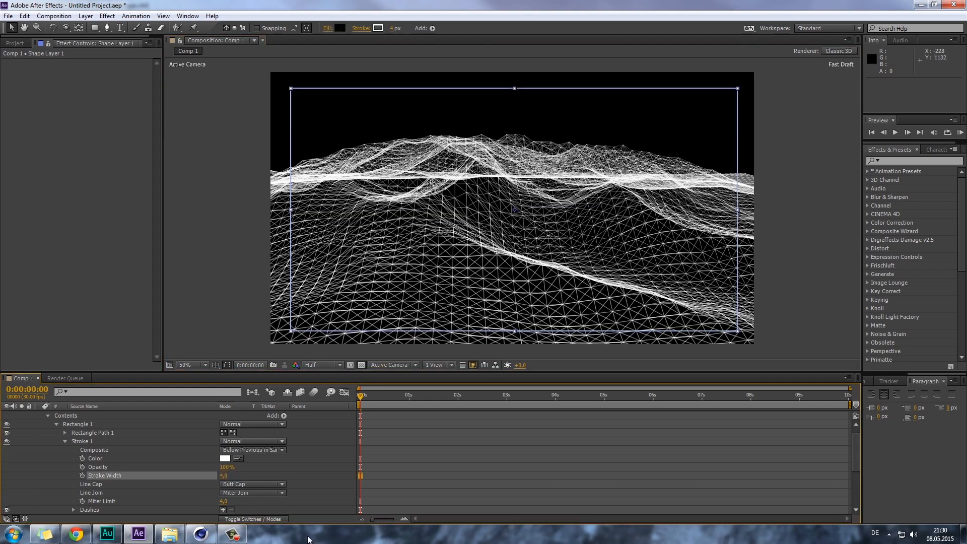
{"action": "left_click", "coordinate": [224, 279]}
- Center Shape Layer 1 horizontally and vertically in the composition using the Align options
{"action": "scroll", "coordinate": [436, 275], "scroll_direction": "up", "scroll_amount": 1}
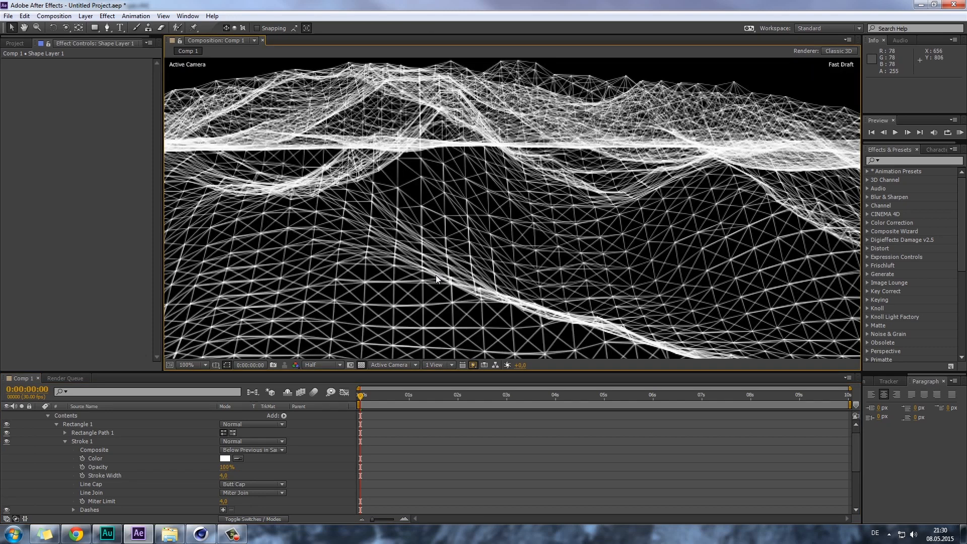
{"action": "scroll", "coordinate": [437, 275], "scroll_direction": "down", "scroll_amount": 1}
{"action": "scroll", "coordinate": [80, 421], "scroll_direction": "up", "scroll_amount": 1}
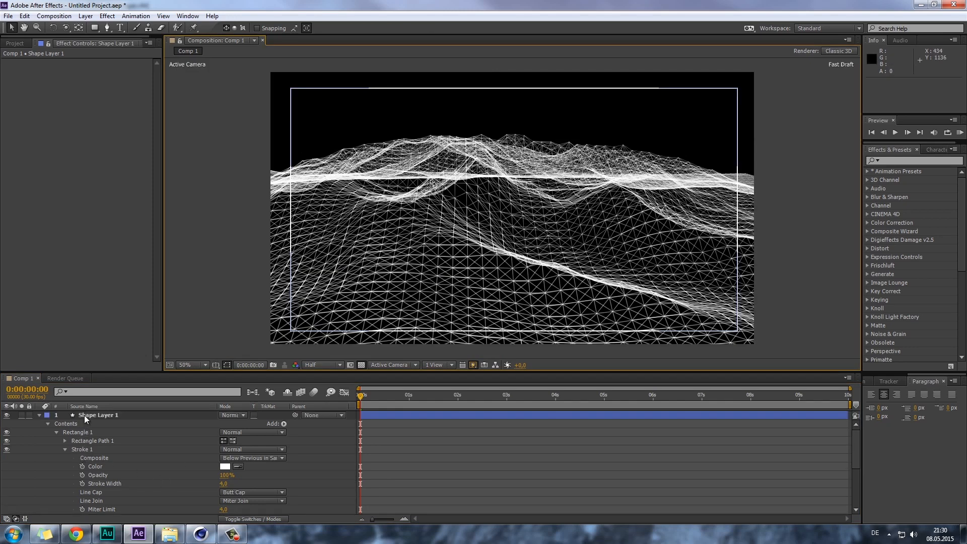
{"action": "left_click", "coordinate": [84, 415]}
{"action": "left_click_drag", "start_coordinate": [861, 387], "coordinate": [798, 387]}
{"action": "left_click", "coordinate": [868, 382]}
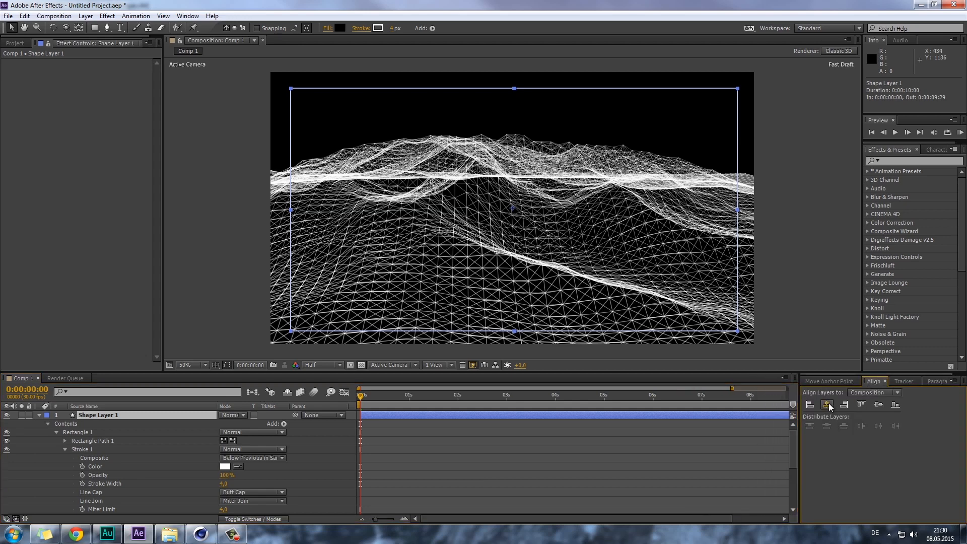
{"action": "left_click", "coordinate": [827, 405]}
{"action": "left_click", "coordinate": [878, 404]}
{"action": "left_click", "coordinate": [189, 17]}
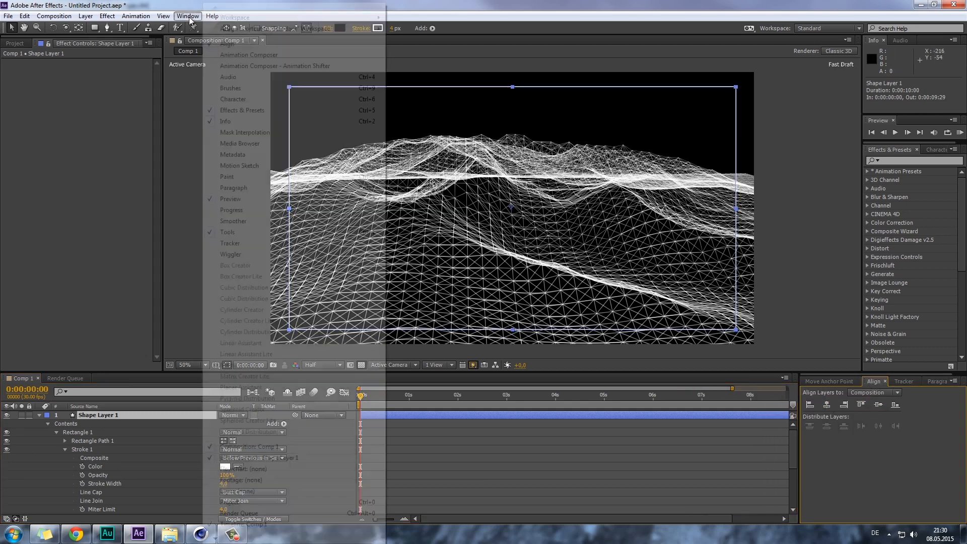
{"action": "left_click", "coordinate": [511, 11]}
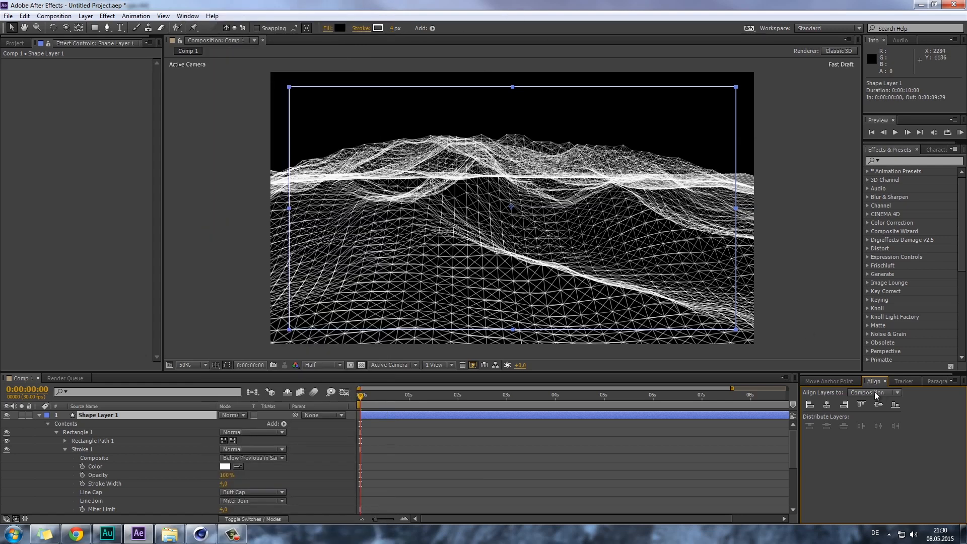
{"action": "left_click", "coordinate": [799, 248]}
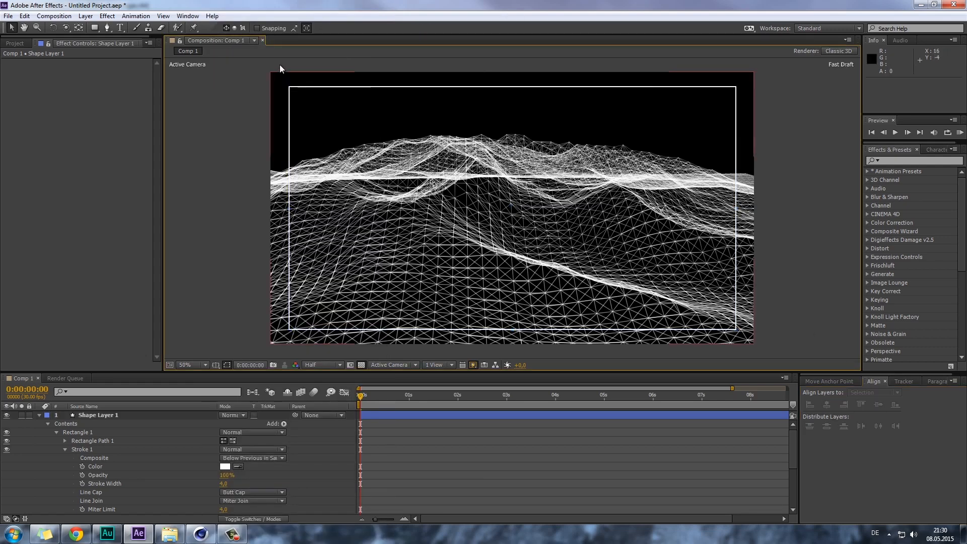
- Scale Shape Layer 1 up to 103% so the white frame sits closer to the composition edges
{"action": "key", "text": "slash"}
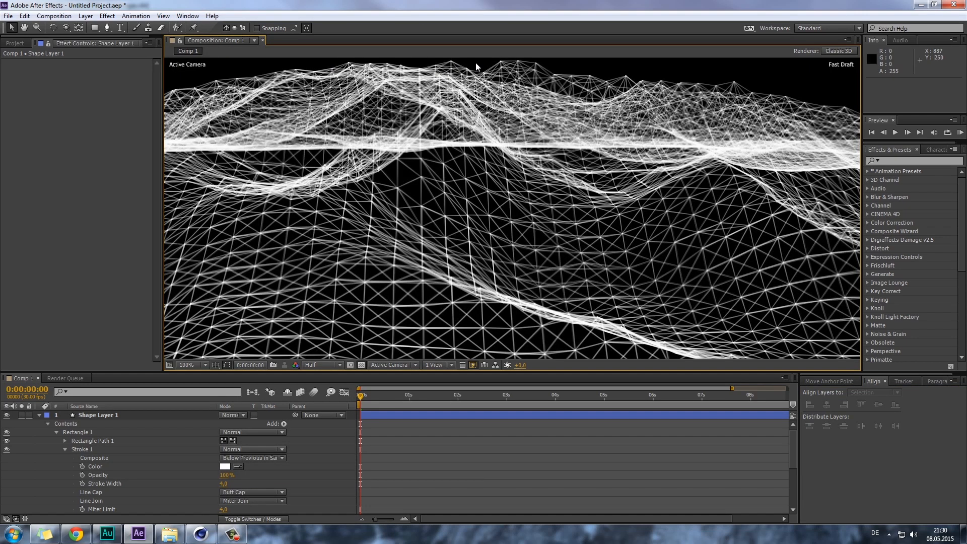
{"action": "left_click_drag", "start_coordinate": [442, 166], "coordinate": [440, 210]}
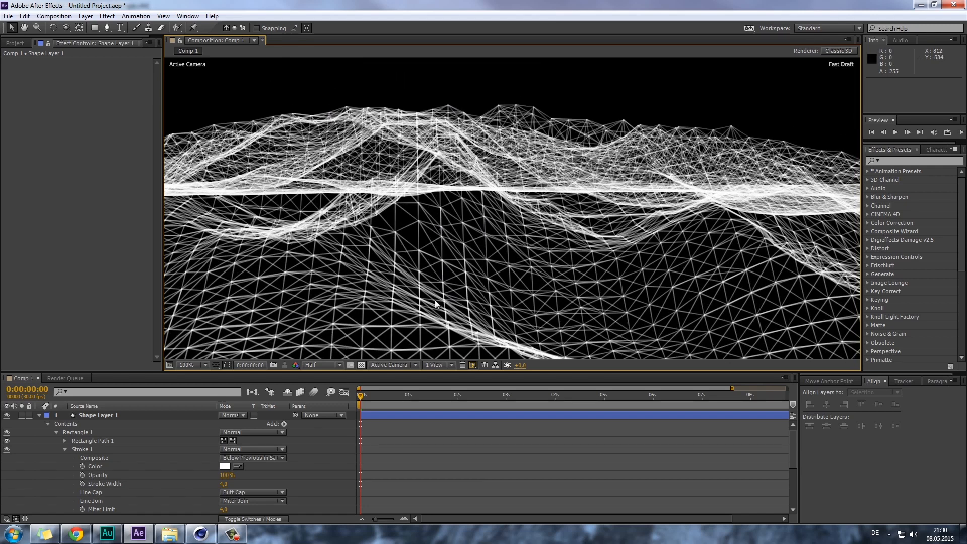
{"action": "left_click_drag", "start_coordinate": [397, 180], "coordinate": [417, 283]}
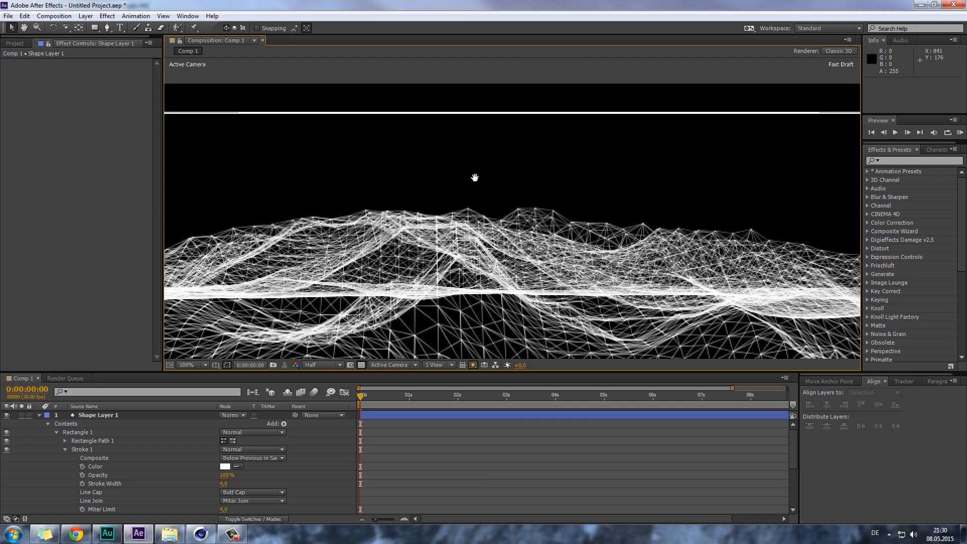
{"action": "left_click_drag", "start_coordinate": [475, 177], "coordinate": [688, 196]}
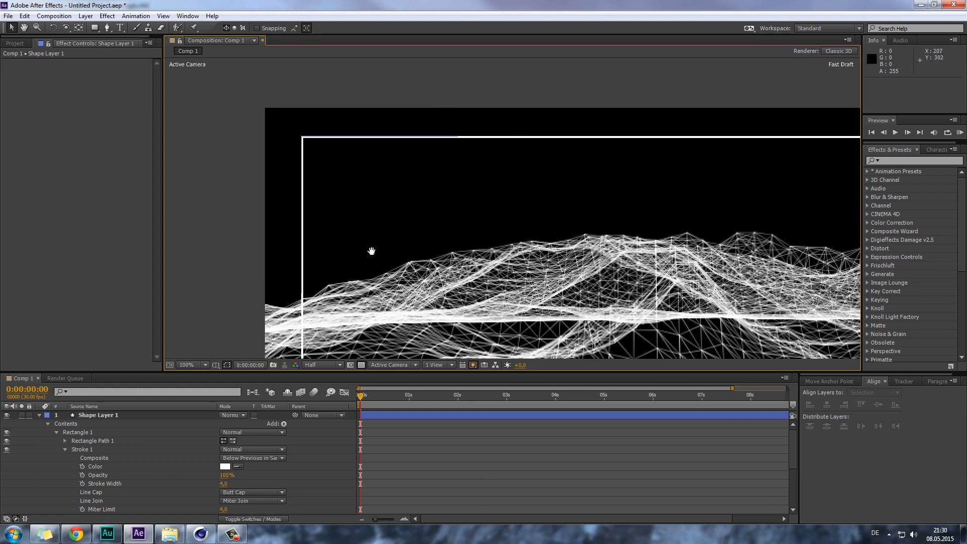
{"action": "left_click_drag", "start_coordinate": [371, 251], "coordinate": [375, 221]}
{"action": "scroll", "coordinate": [116, 455], "scroll_direction": "down", "scroll_amount": 5}
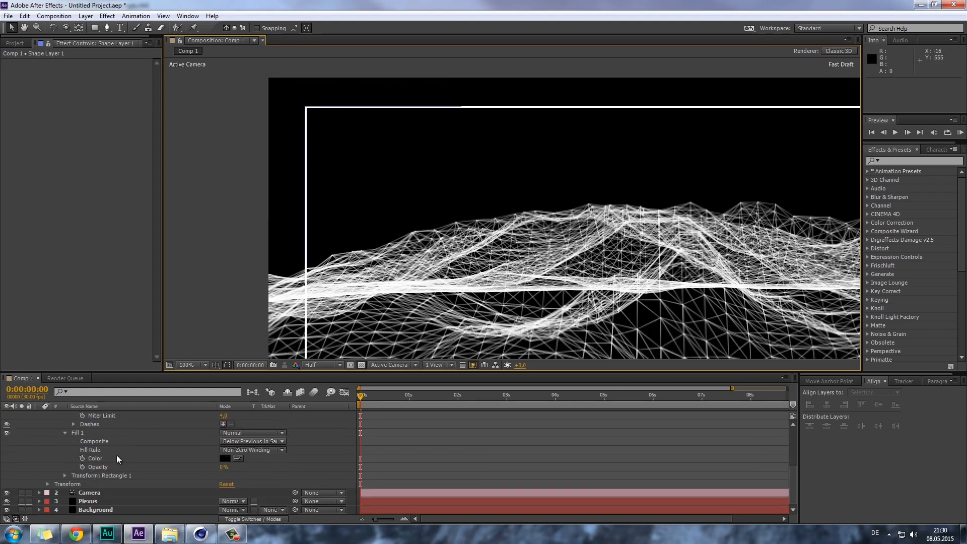
{"action": "scroll", "coordinate": [116, 455], "scroll_direction": "up", "scroll_amount": 4}
{"action": "left_click", "coordinate": [38, 415]}
{"action": "left_click", "coordinate": [96, 415]}
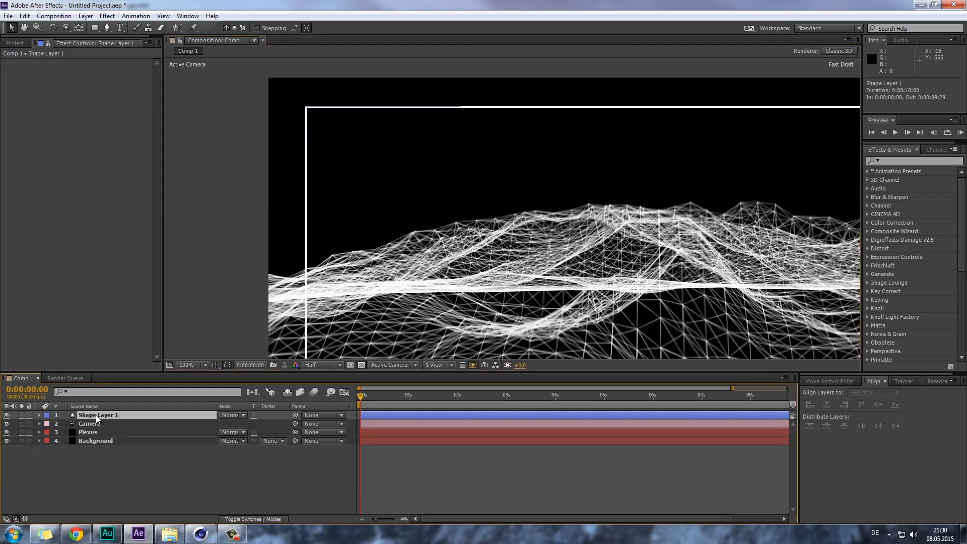
{"action": "key", "text": "s"}
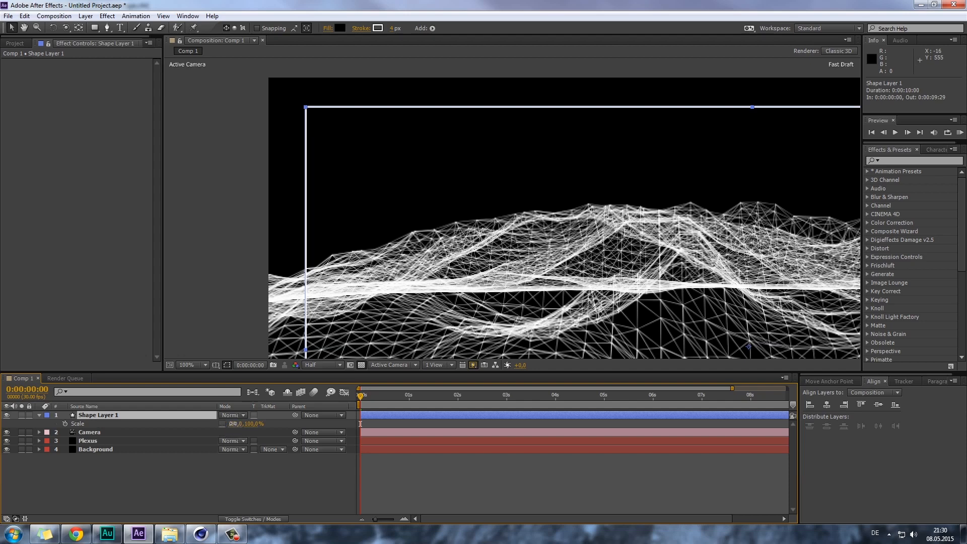
{"action": "left_click_drag", "start_coordinate": [236, 428], "coordinate": [259, 426]}
{"action": "left_click", "coordinate": [196, 315]}
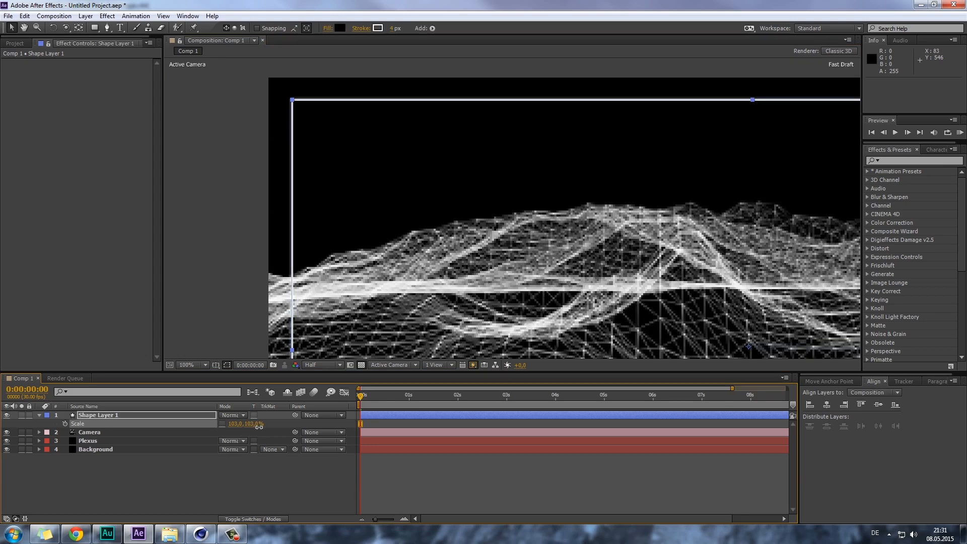
- Re-center the frame of Shape Layer 1 horizontally in the composition and clear the selection
{"action": "left_click", "coordinate": [190, 260]}
{"action": "left_click_drag", "start_coordinate": [486, 328], "coordinate": [358, 213]}
{"action": "scroll", "coordinate": [357, 213], "scroll_direction": "down", "scroll_amount": 1}
{"action": "mouse_move", "coordinate": [548, 235]}
{"action": "left_mouse_down"}
{"action": "mouse_move", "coordinate": [501, 200]}
{"action": "mouse_move", "coordinate": [483, 230]}
{"action": "left_mouse_up"}
{"action": "left_click", "coordinate": [76, 415]}
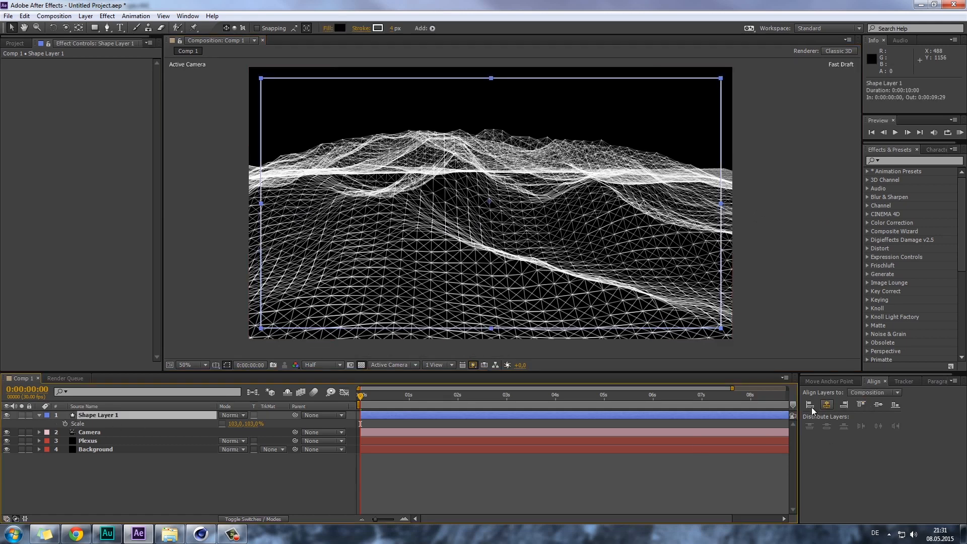
{"action": "left_click", "coordinate": [705, 362]}
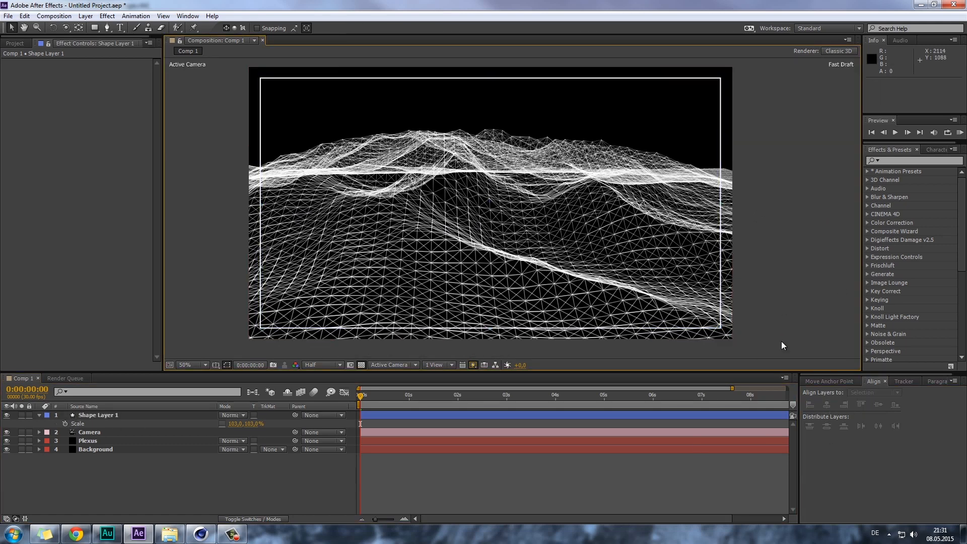
- Rename Shape Layer 1 to Border
{"action": "left_click", "coordinate": [41, 413]}
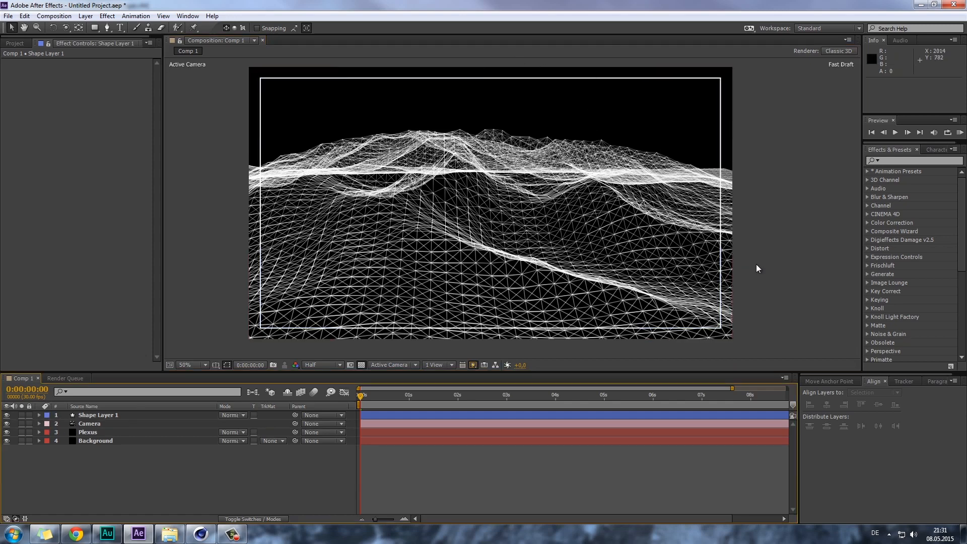
{"action": "right_click", "coordinate": [101, 415]}
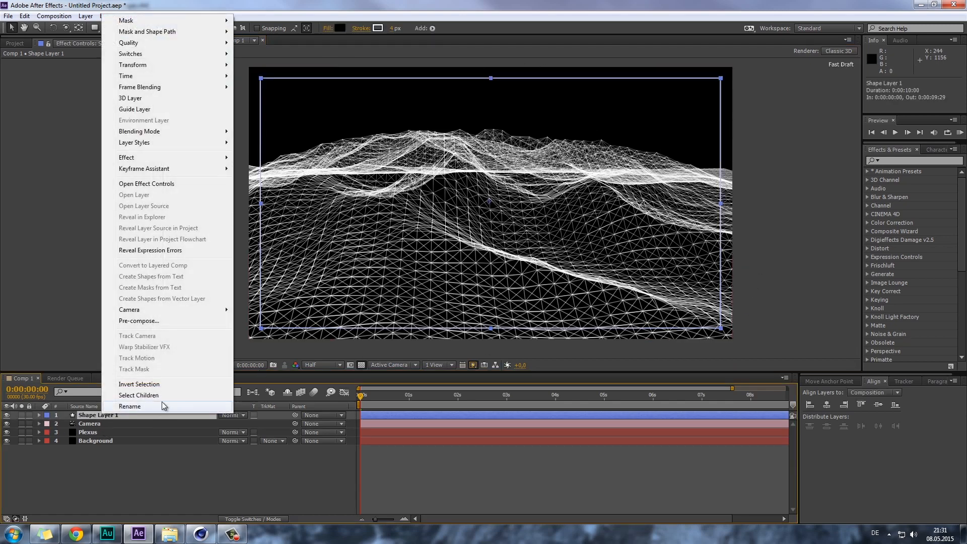
{"action": "left_click", "coordinate": [161, 402]}
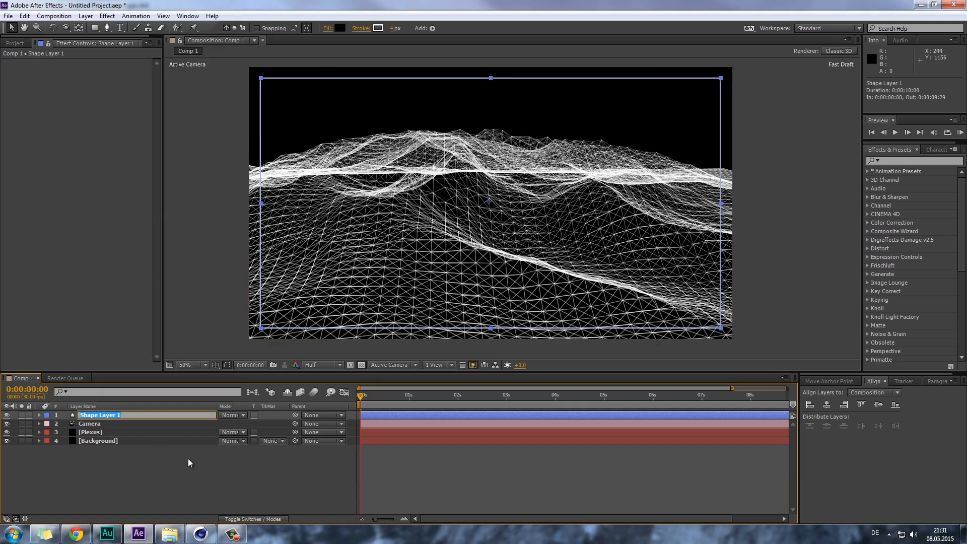
{"action": "type", "text": "Border"}
{"action": "key", "text": "Return"}
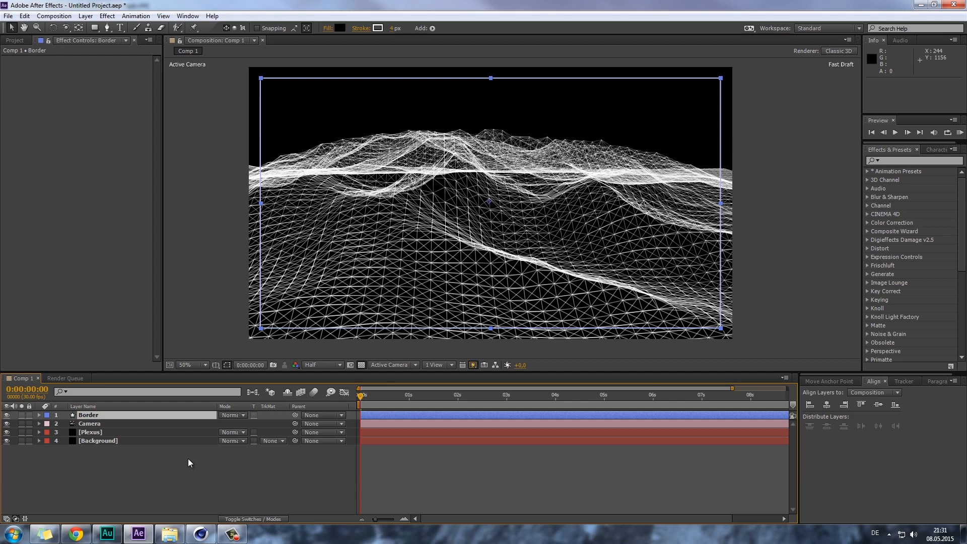
{"action": "left_click", "coordinate": [191, 467]}
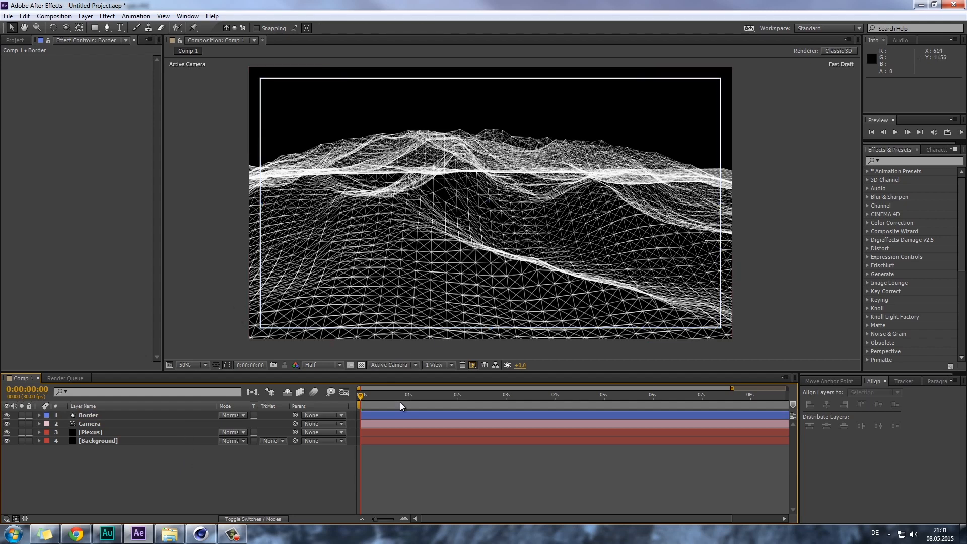
- Enable GPU accelerated OpenGL rendering in the Plexus effect on the Plexus layer
{"action": "left_click_drag", "start_coordinate": [360, 394], "coordinate": [524, 396]}
{"action": "left_click", "coordinate": [359, 403]}
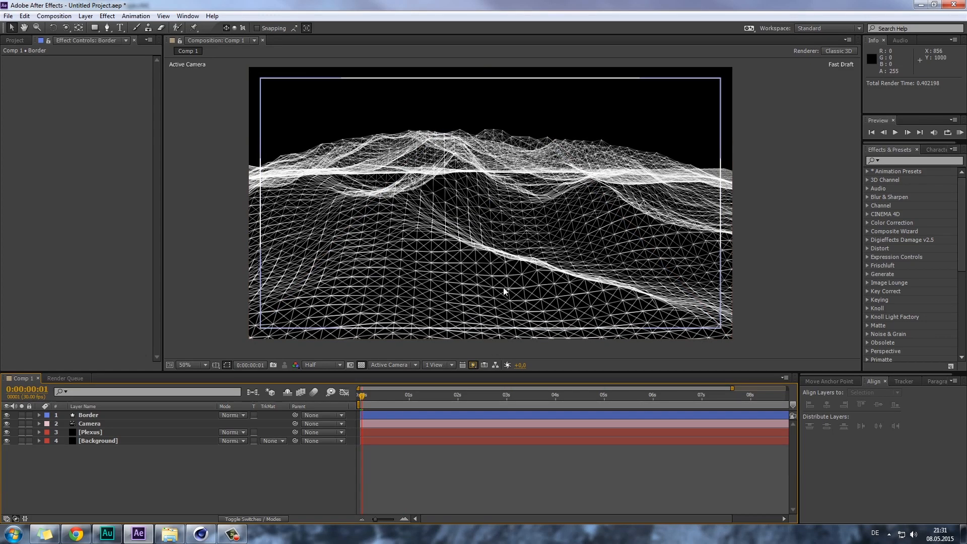
{"action": "left_click", "coordinate": [107, 423]}
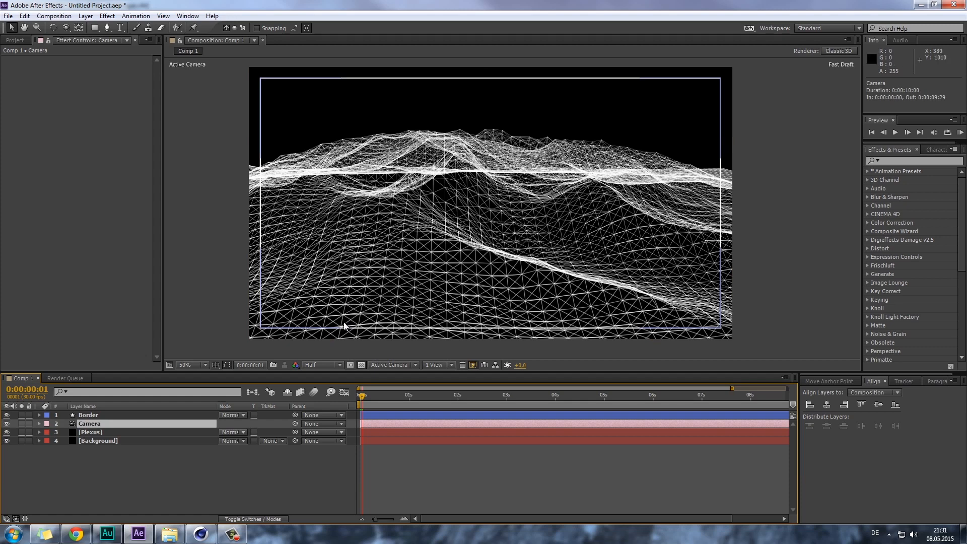
{"action": "left_click", "coordinate": [117, 432]}
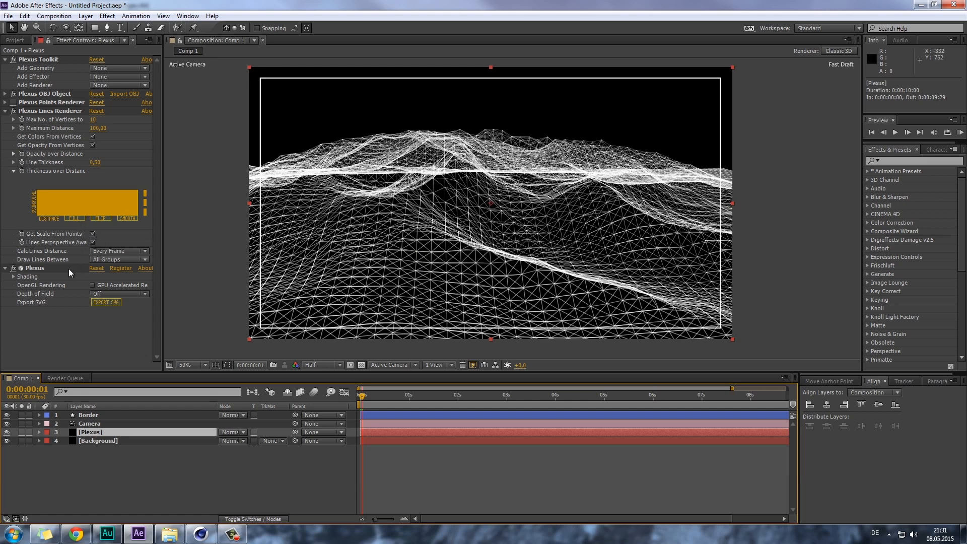
{"action": "left_click", "coordinate": [93, 285]}
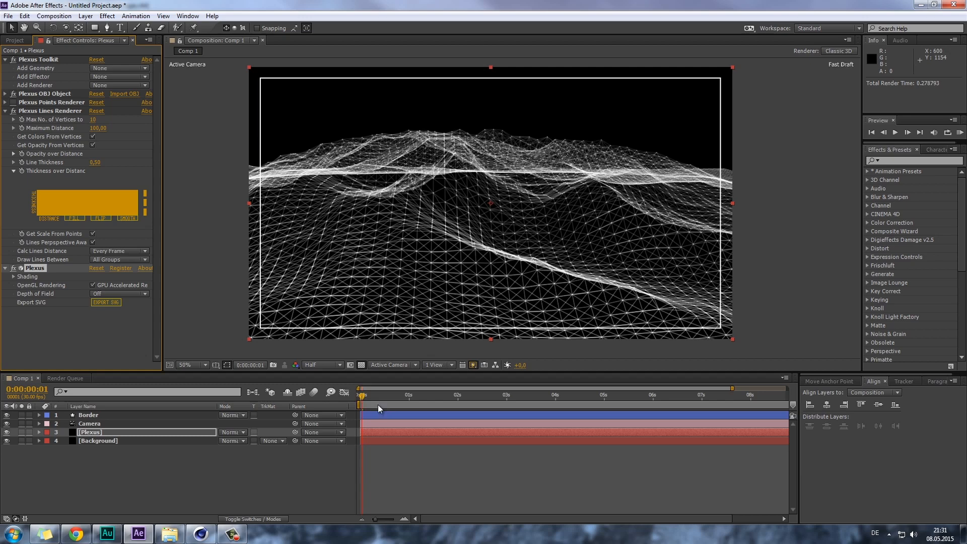
- Orbit the camera slightly around the terrain to a position of about 794, 338, -1110, and leave the Plexus depth of field off
{"action": "key", "text": "c"}
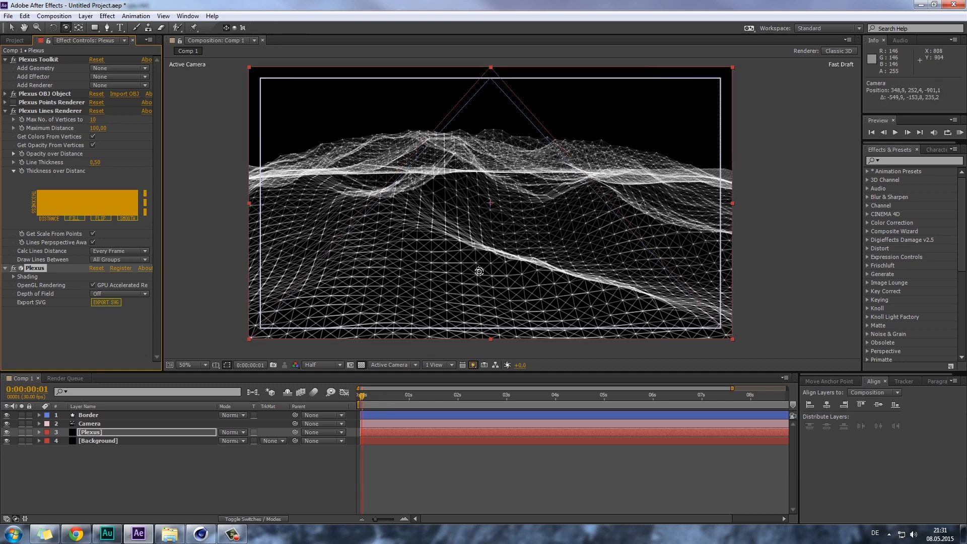
{"action": "left_click_drag", "start_coordinate": [481, 269], "coordinate": [450, 265]}
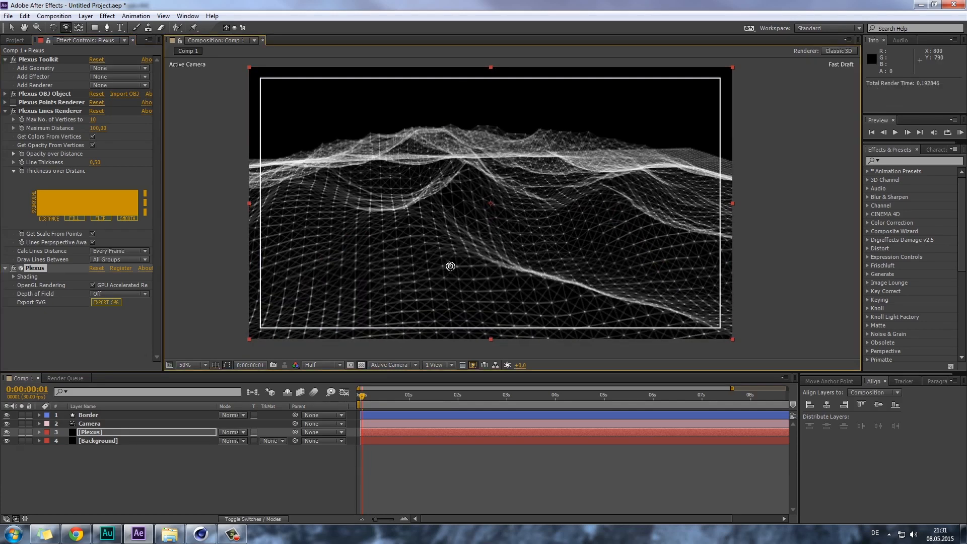
{"action": "left_click", "coordinate": [106, 295]}
{"action": "left_click", "coordinate": [64, 317]}
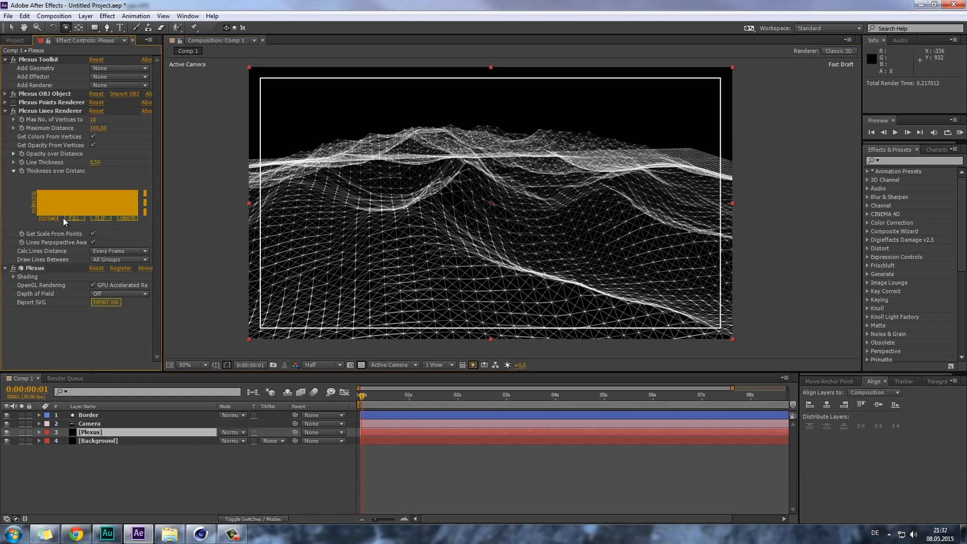
- Give the Plexus Lines Renderer's thickness over distance graph the preset that stays full and falls off linearly in the far half
{"action": "left_click_drag", "start_coordinate": [70, 201], "coordinate": [138, 197]}
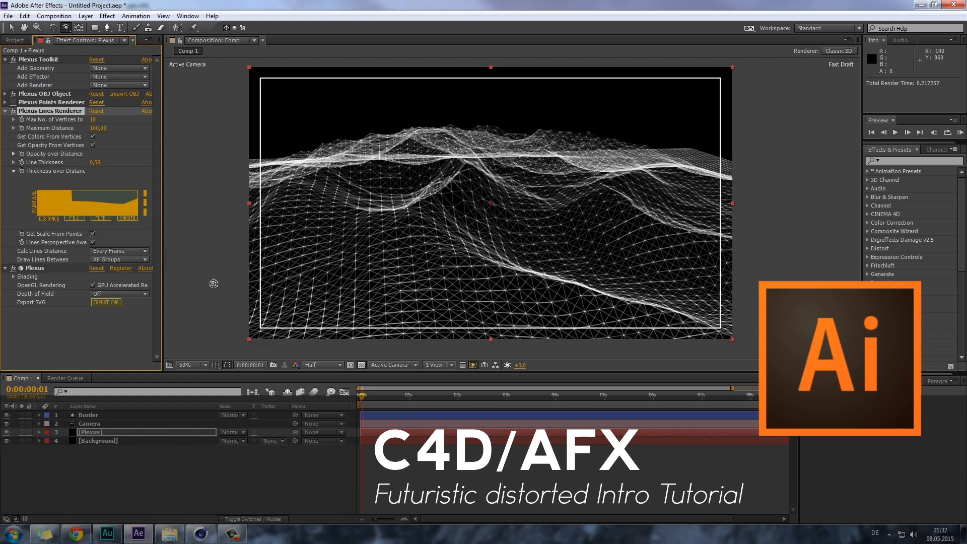
{"action": "left_click", "coordinate": [145, 192]}
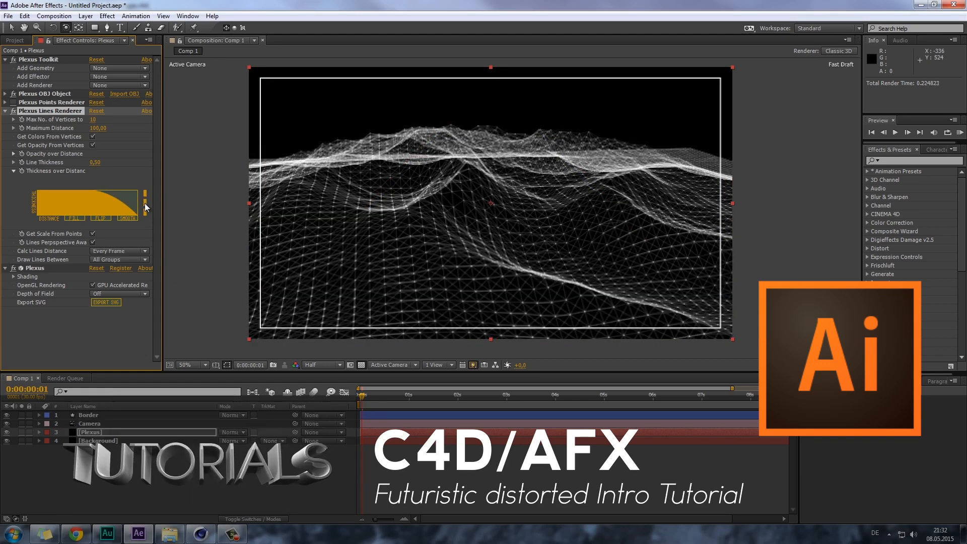
{"action": "left_click", "coordinate": [144, 204]}
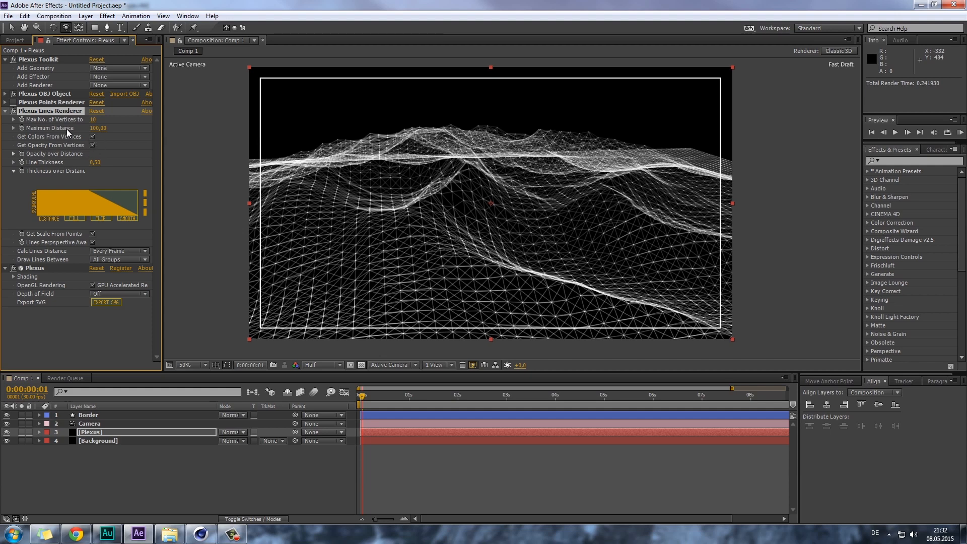
- Try rendering the terrain's vertices with the Plexus Points Renderer
{"action": "left_click", "coordinate": [13, 102]}
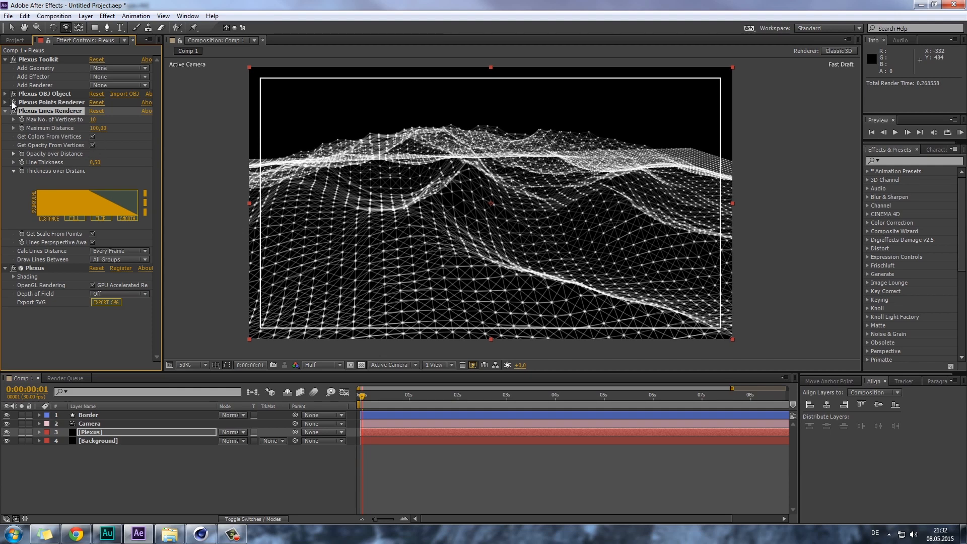
{"action": "left_click", "coordinate": [13, 102]}
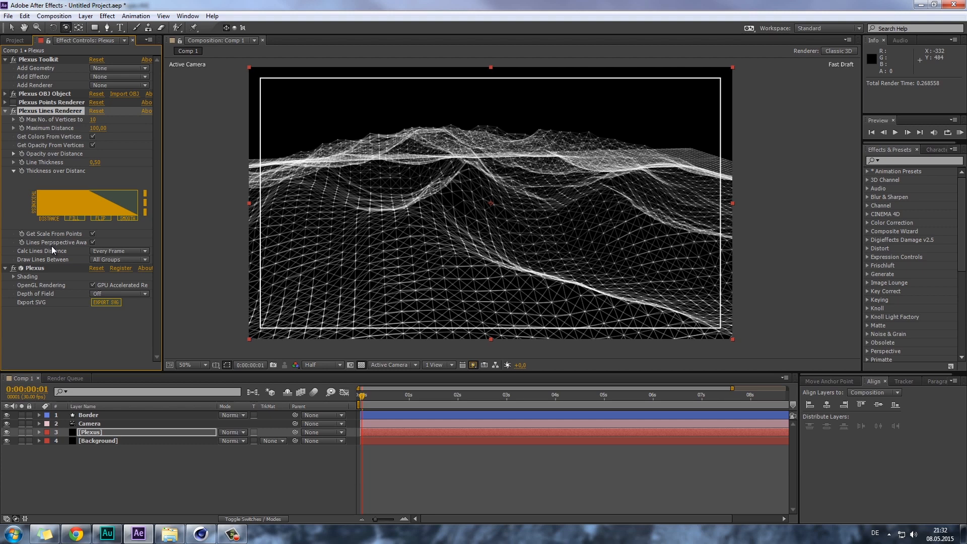
{"action": "left_click", "coordinate": [6, 112]}
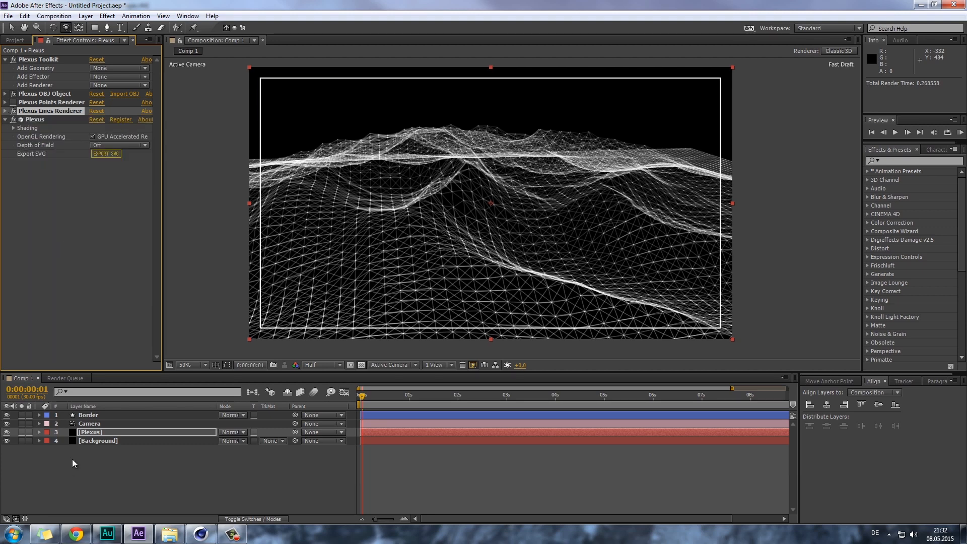
- Add starting keyframes at 0:00:00:01 to the Camera layer's point of interest, position, orientation and X, Y and Z rotation
{"action": "left_click", "coordinate": [86, 426]}
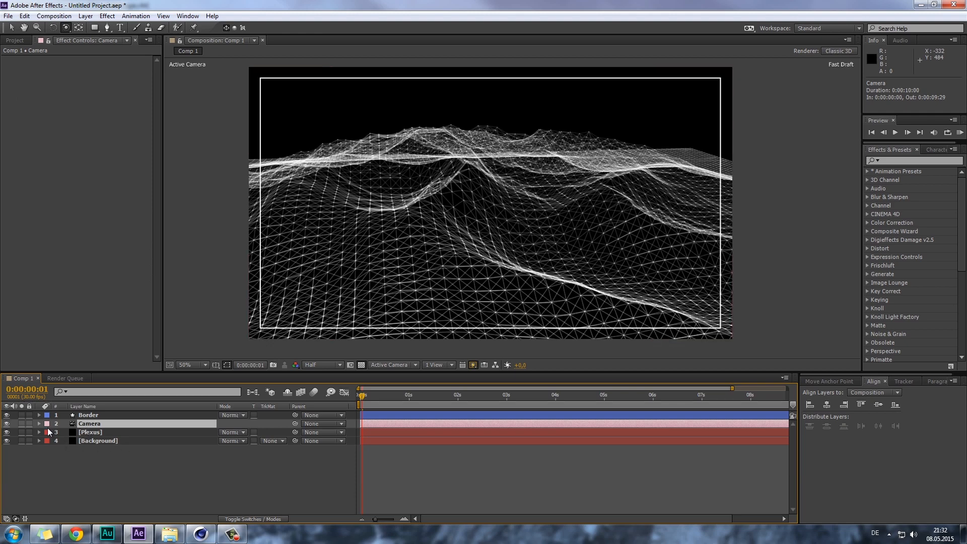
{"action": "left_click", "coordinate": [39, 424]}
{"action": "left_click", "coordinate": [48, 441]}
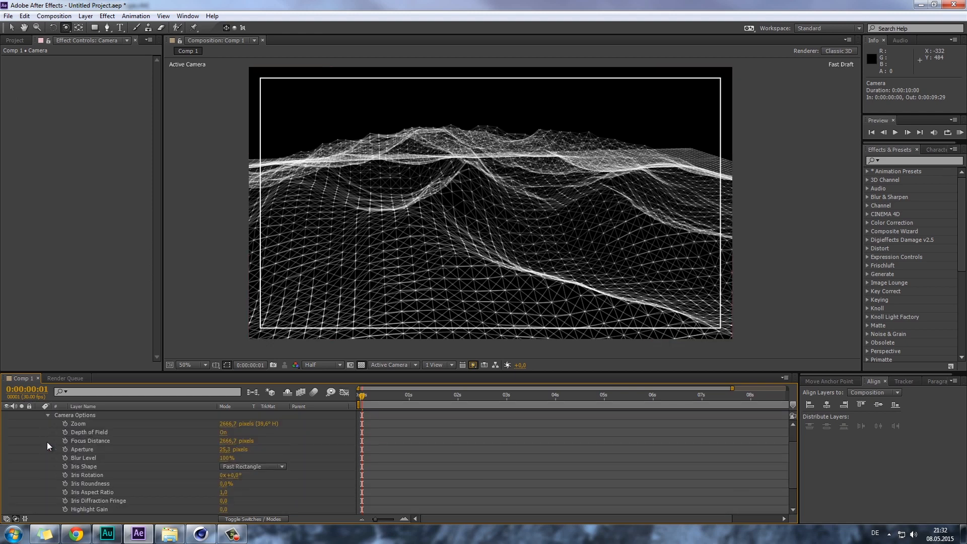
{"action": "left_click", "coordinate": [47, 414]}
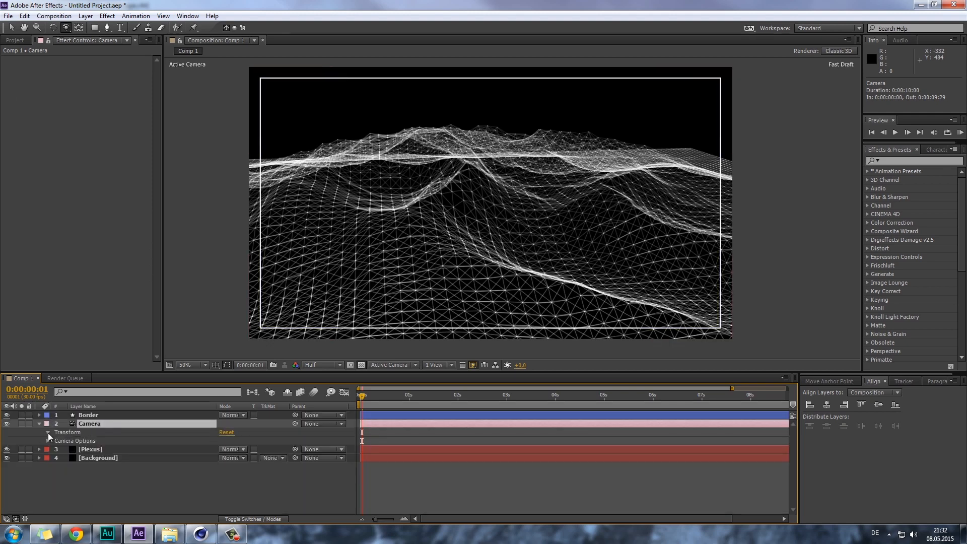
{"action": "left_click", "coordinate": [47, 432]}
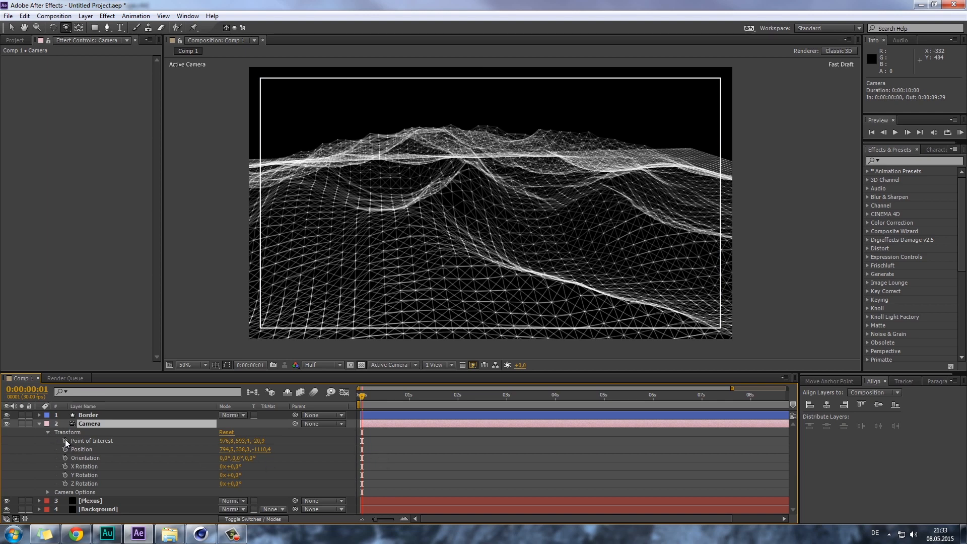
{"action": "left_click_drag", "start_coordinate": [65, 440], "coordinate": [66, 481]}
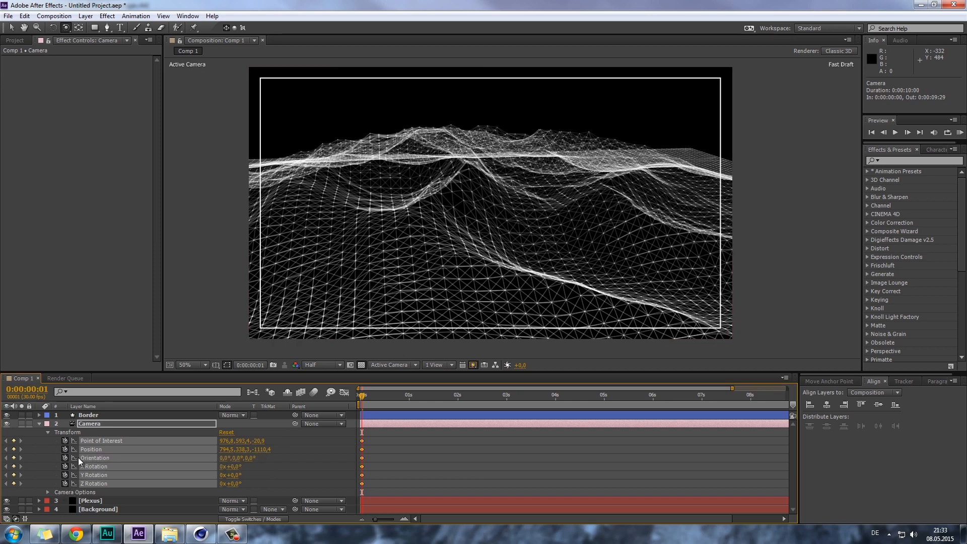
- Orbit the camera around the terrain at 0:00:02:23 to a position of about -45, 436, -486, creating a second keyframe
{"action": "left_click_drag", "start_coordinate": [362, 396], "coordinate": [441, 406]}
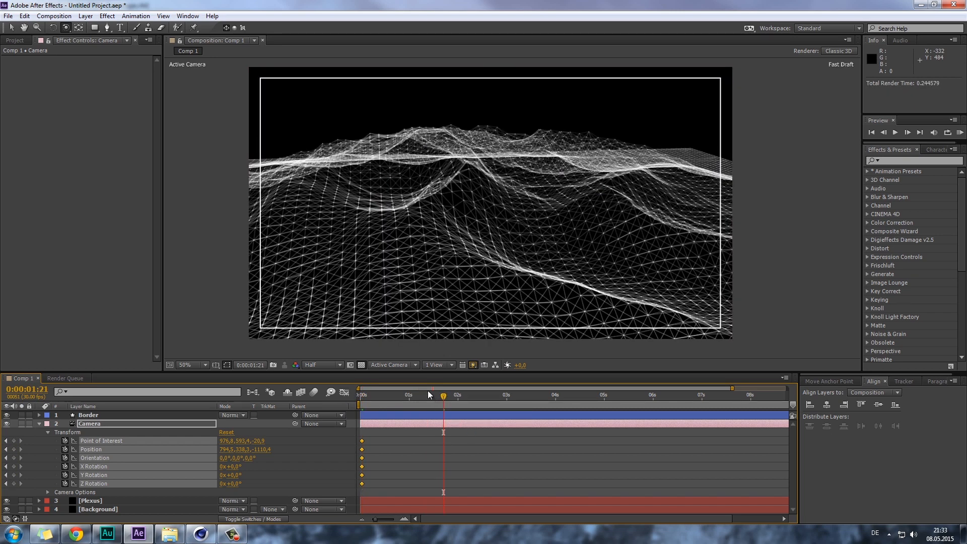
{"action": "left_click_drag", "start_coordinate": [473, 402], "coordinate": [497, 401]}
{"action": "left_click_drag", "start_coordinate": [401, 392], "coordinate": [495, 396]}
{"action": "left_click_drag", "start_coordinate": [341, 258], "coordinate": [388, 257]}
{"action": "left_click_drag", "start_coordinate": [392, 256], "coordinate": [397, 252]}
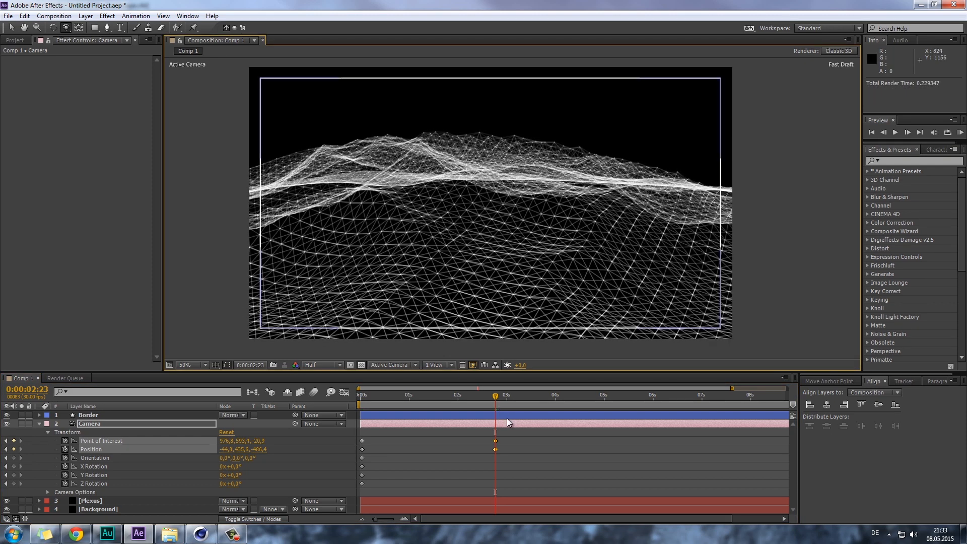
- Shorten the work area to end at 3 seconds and play a RAM preview of the camera move
{"action": "left_click_drag", "start_coordinate": [494, 396], "coordinate": [421, 397]}
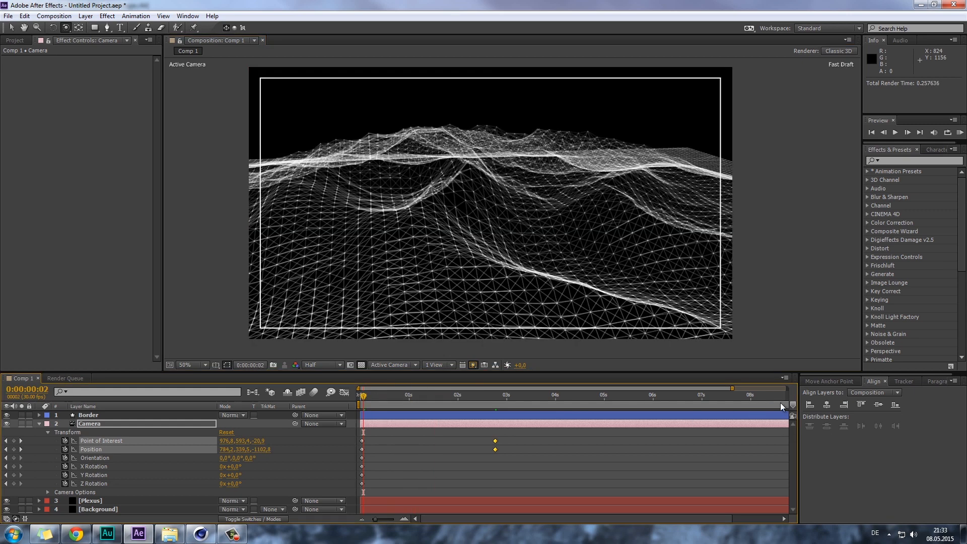
{"action": "left_click_drag", "start_coordinate": [732, 388], "coordinate": [489, 404]}
{"action": "left_click", "coordinate": [959, 132]}
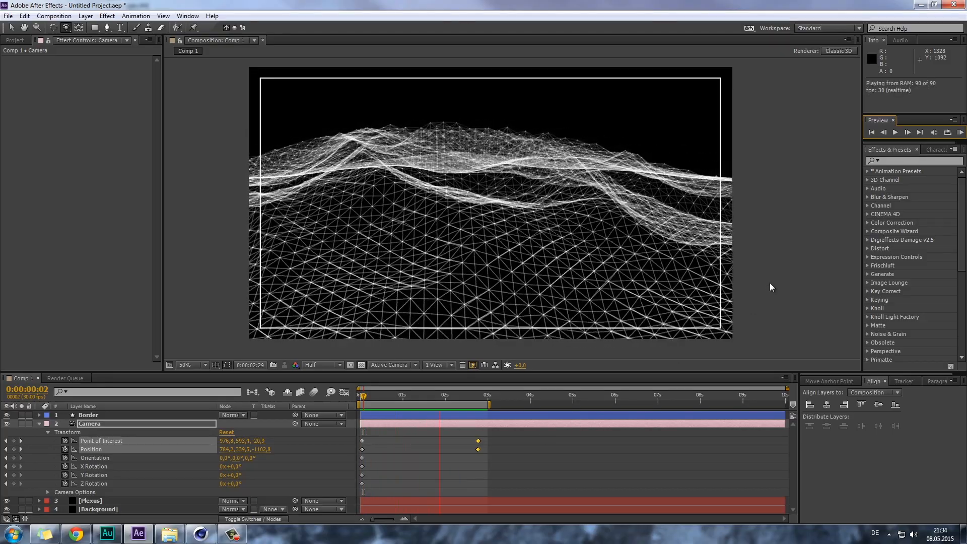
{"action": "key", "text": "space"}
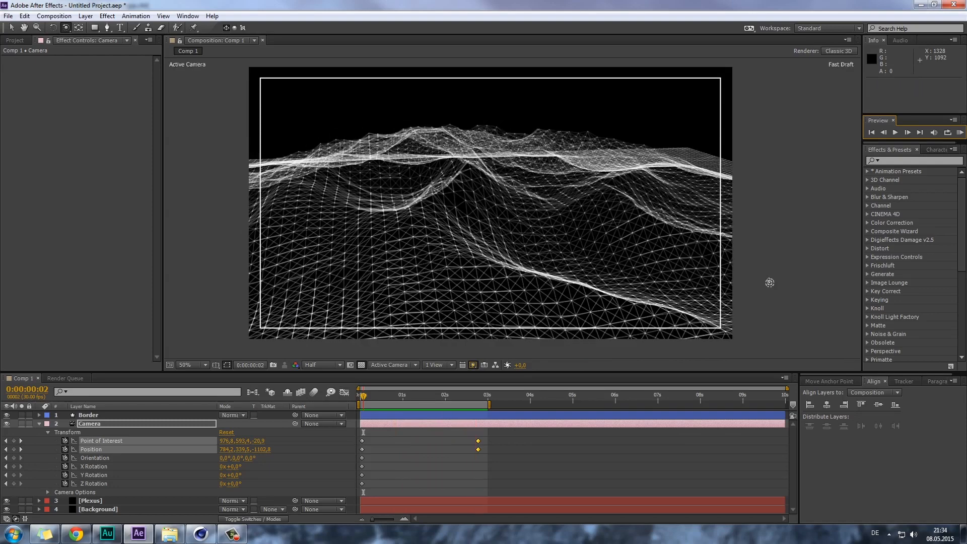
- Try adding a Facets renderer to the terrain on the Plexus layer
{"action": "left_click", "coordinate": [39, 423]}
{"action": "left_click", "coordinate": [101, 431]}
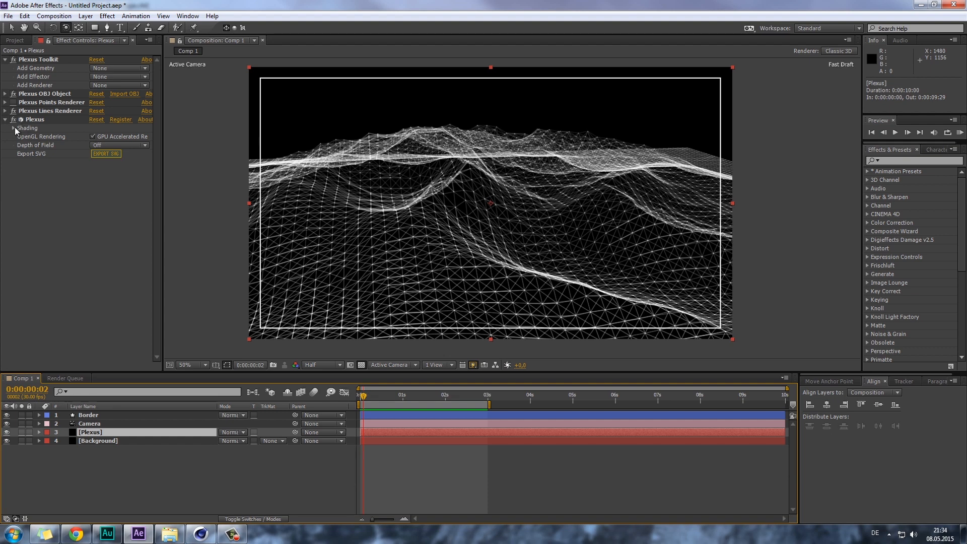
{"action": "left_click", "coordinate": [14, 128]}
{"action": "left_click", "coordinate": [13, 128]}
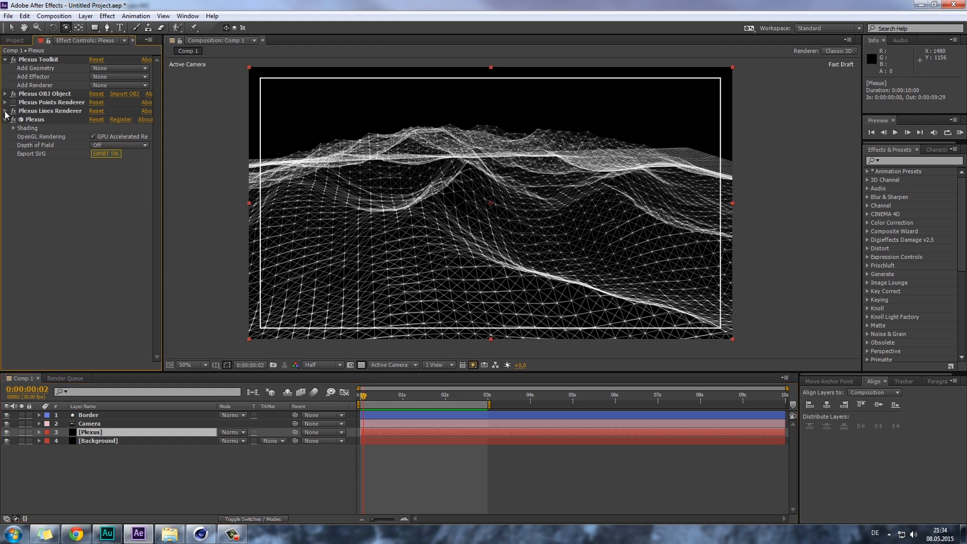
{"action": "left_click", "coordinate": [5, 111]}
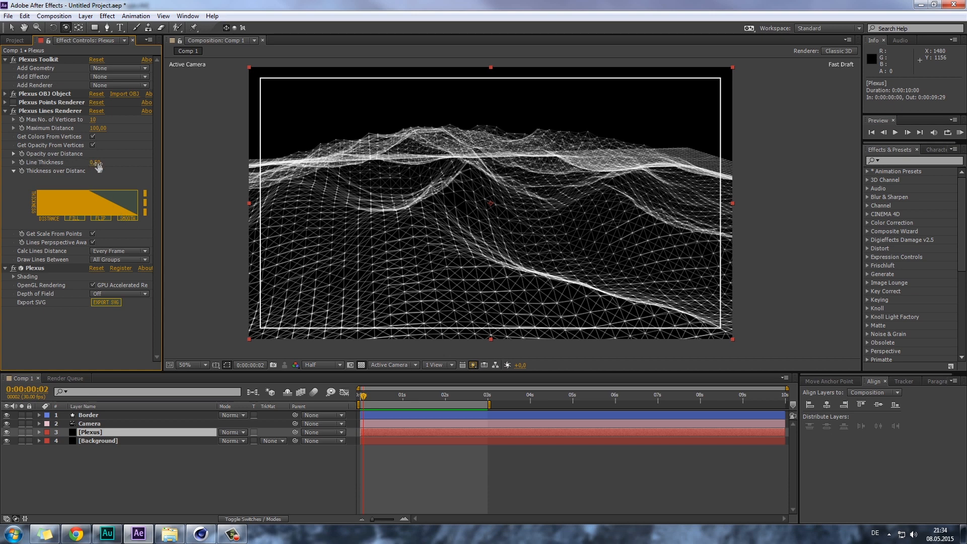
{"action": "left_click", "coordinate": [113, 86]}
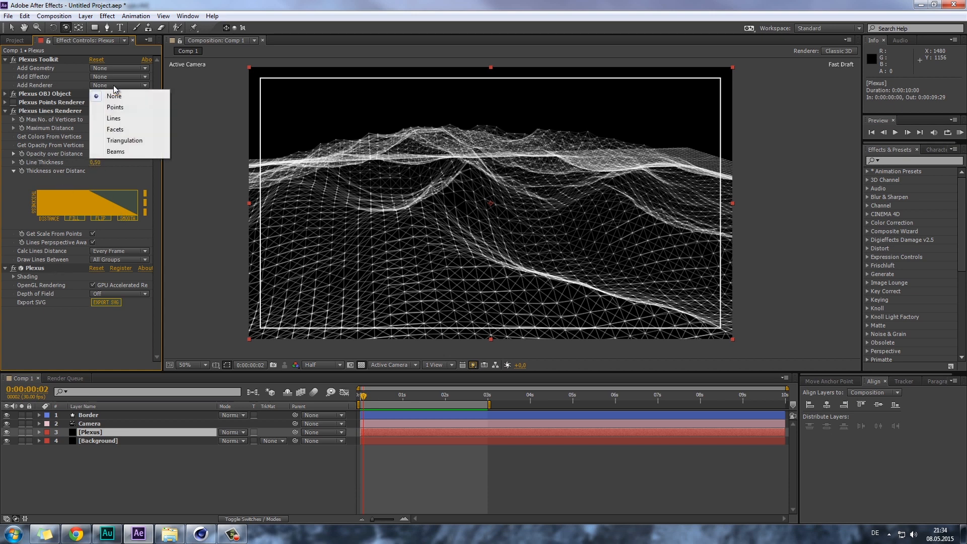
{"action": "left_click", "coordinate": [136, 128]}
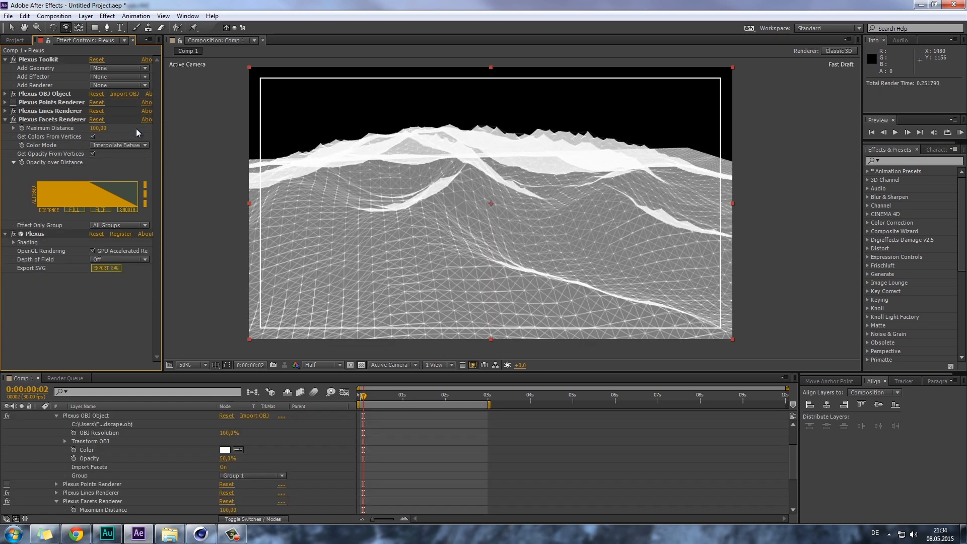
- Stop the facets taking color and opacity from the vertices and set their color to black (000000)
{"action": "left_click", "coordinate": [92, 153]}
{"action": "left_click", "coordinate": [92, 137]}
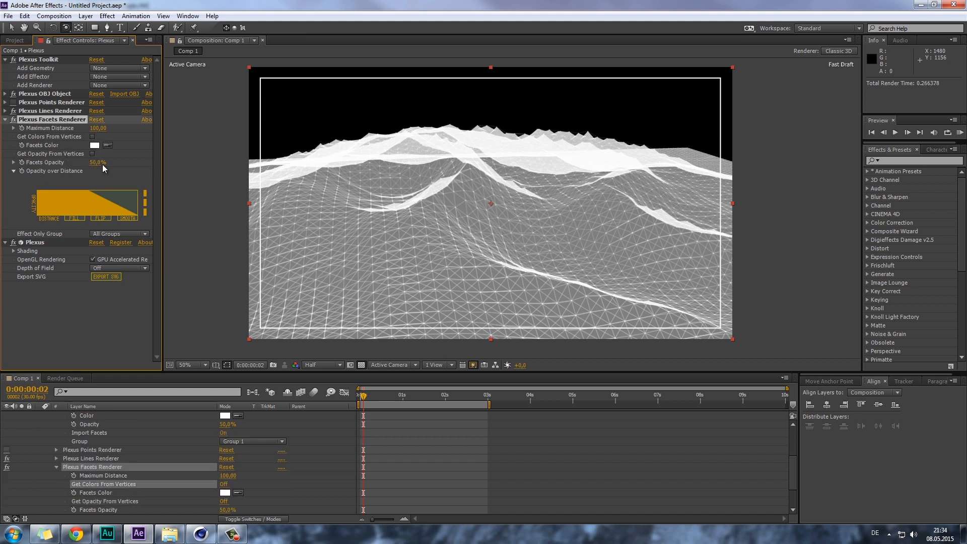
{"action": "left_click", "coordinate": [94, 145]}
{"action": "left_click", "coordinate": [674, 325]}
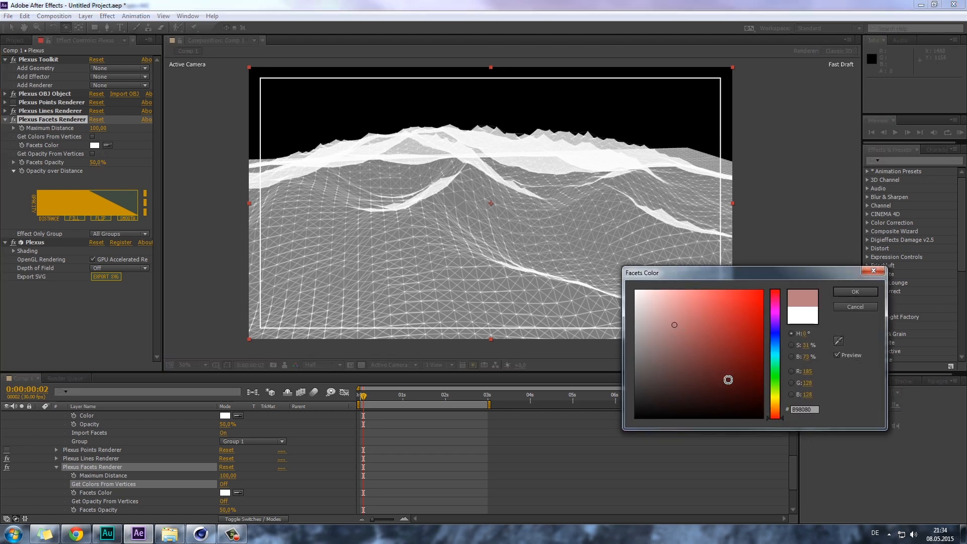
{"action": "left_click_drag", "start_coordinate": [728, 379], "coordinate": [765, 421]}
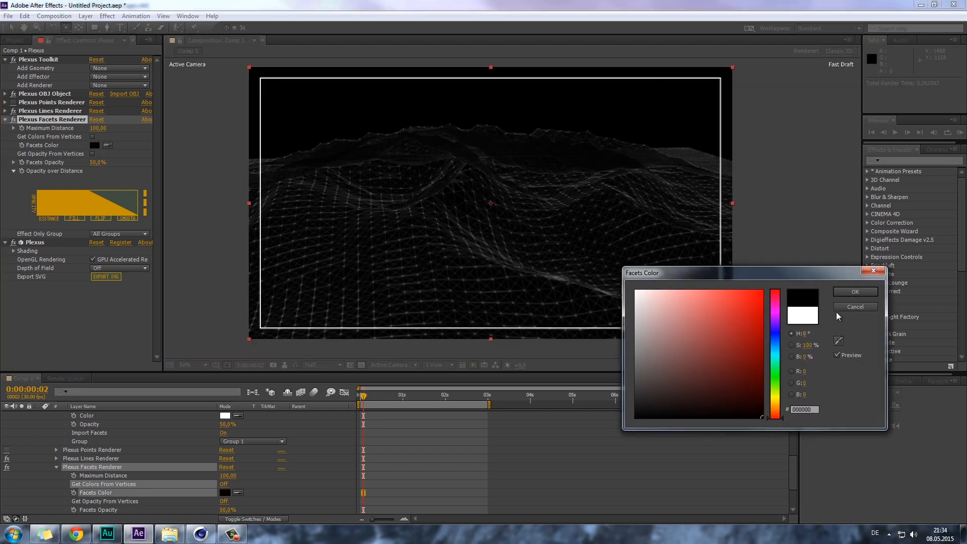
{"action": "left_click", "coordinate": [855, 291]}
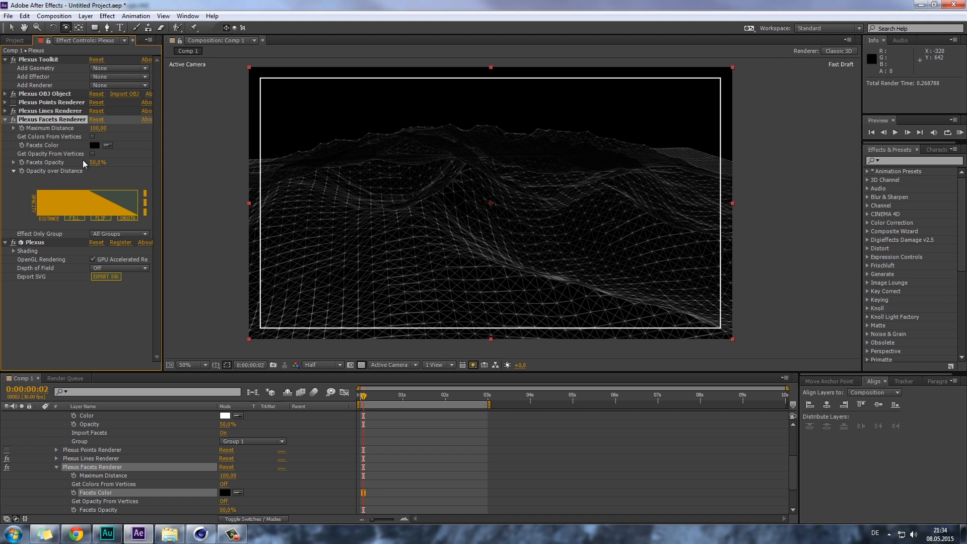
- Try a facets opacity of 27%, and delete the Plexus Facets Renderer
{"action": "mouse_move", "coordinate": [94, 163]}
{"action": "left_mouse_down"}
{"action": "mouse_move", "coordinate": [149, 160]}
{"action": "mouse_move", "coordinate": [109, 161]}
{"action": "left_mouse_up"}
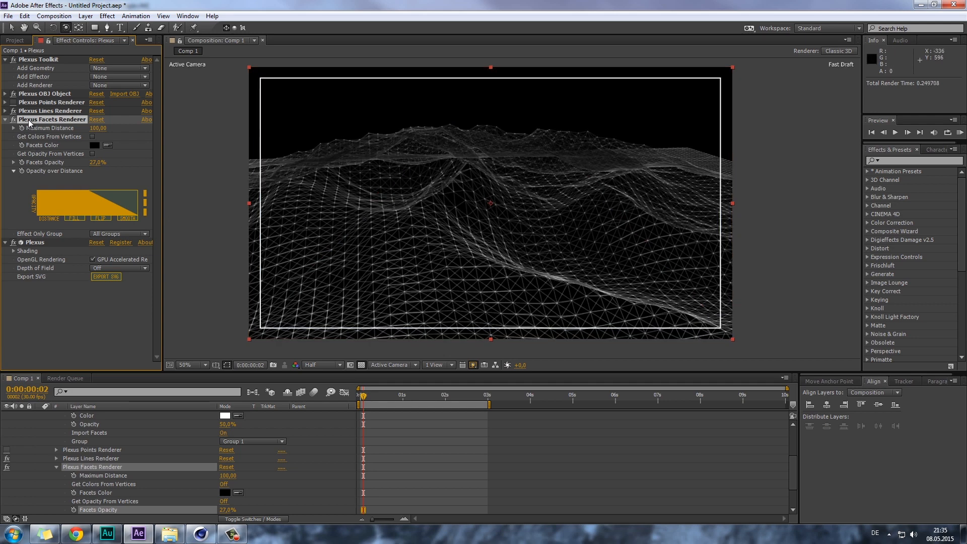
{"action": "key", "text": "Delete"}
{"action": "left_click", "coordinate": [43, 102]}
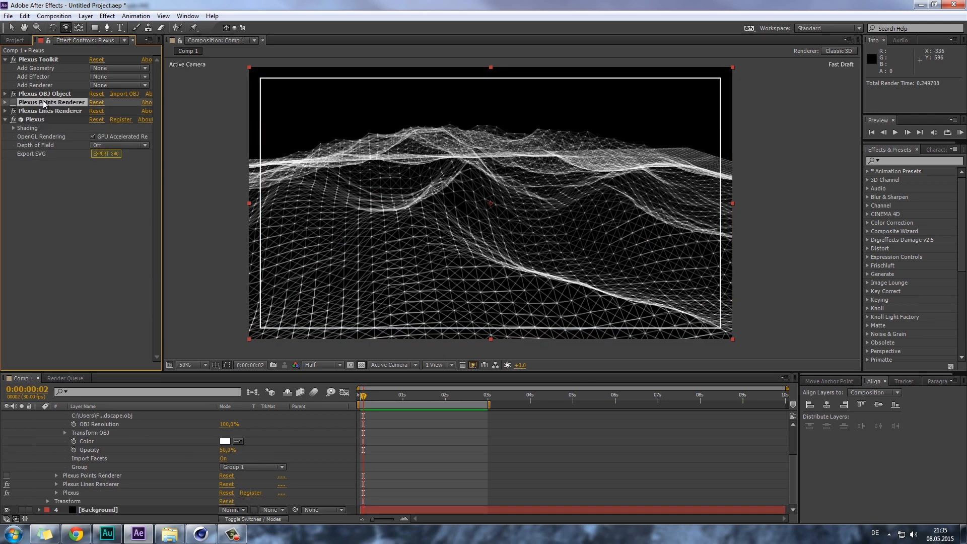
- Try setting the Plexus effect's depth of field to Camera Settings with HQ Sampling blur
{"action": "left_click", "coordinate": [10, 111]}
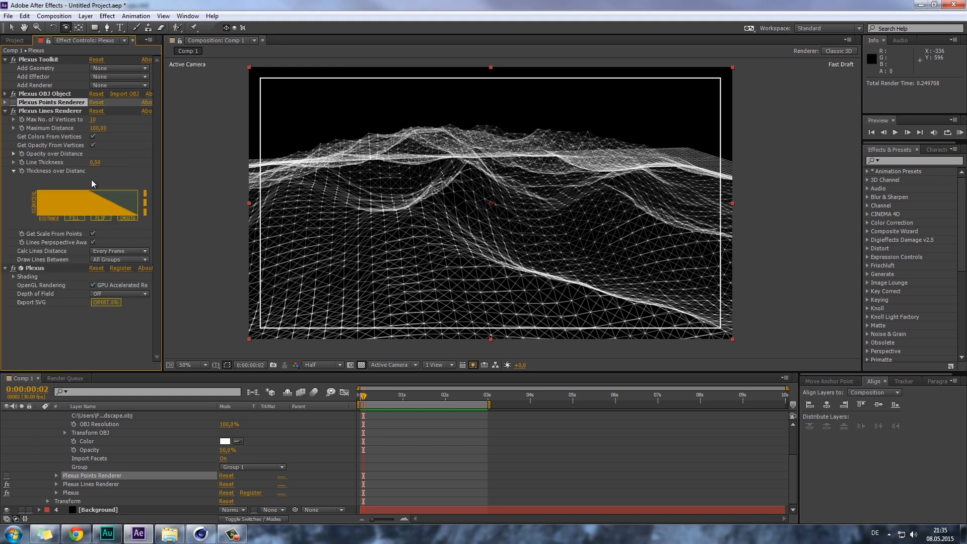
{"action": "left_click", "coordinate": [6, 111]}
{"action": "left_click", "coordinate": [6, 111]}
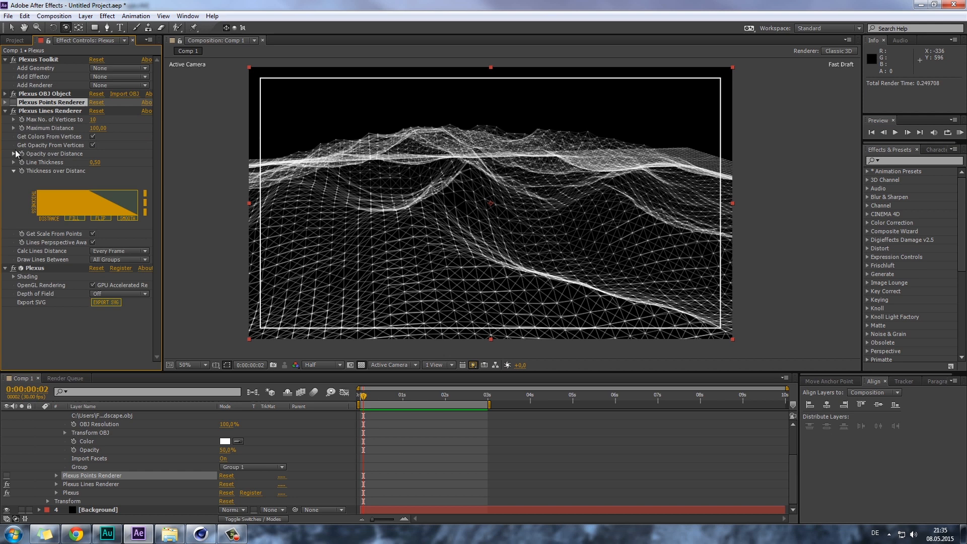
{"action": "left_click", "coordinate": [101, 295]}
{"action": "left_click", "coordinate": [117, 317]}
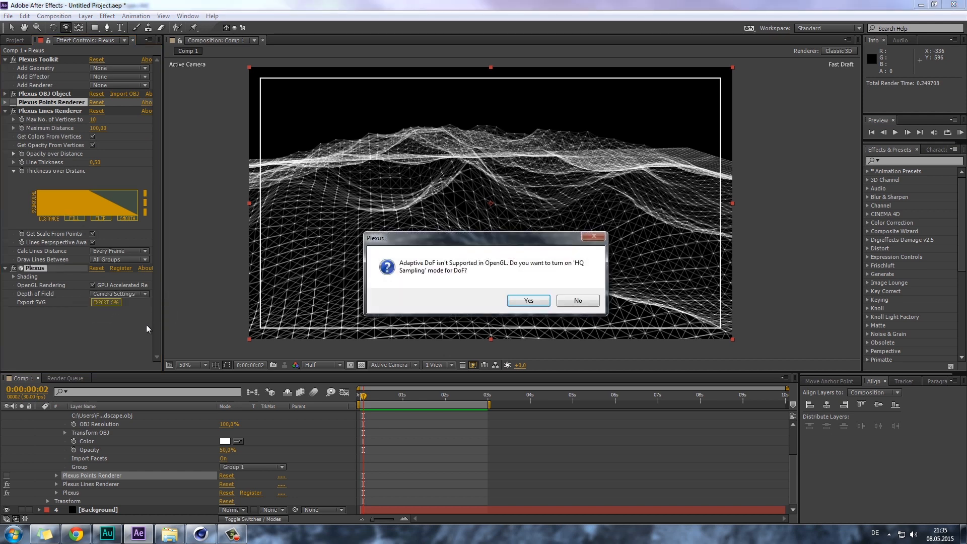
{"action": "left_click", "coordinate": [525, 302]}
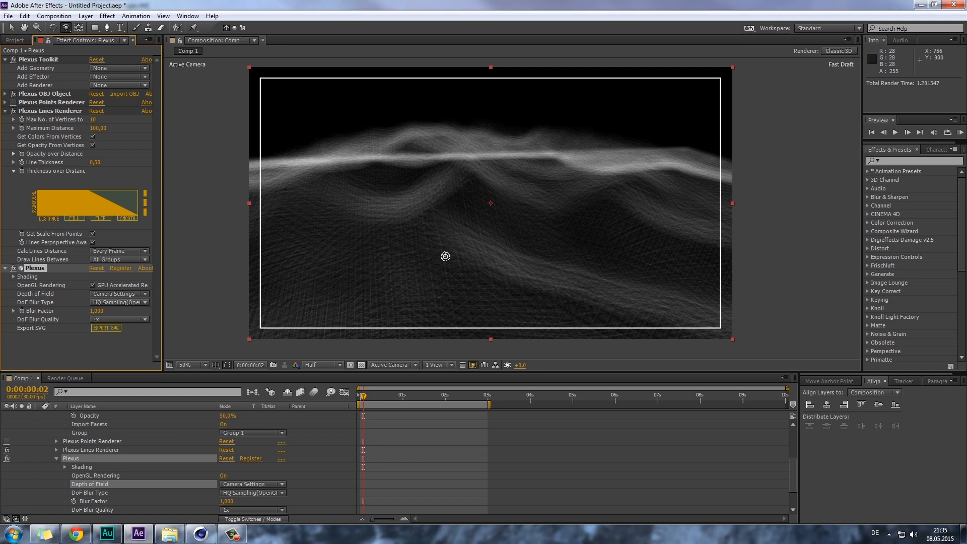
- Collapse the Plexus layer's properties and reveal the Camera layer's camera options
{"action": "scroll", "coordinate": [88, 458], "scroll_direction": "up", "scroll_amount": 4}
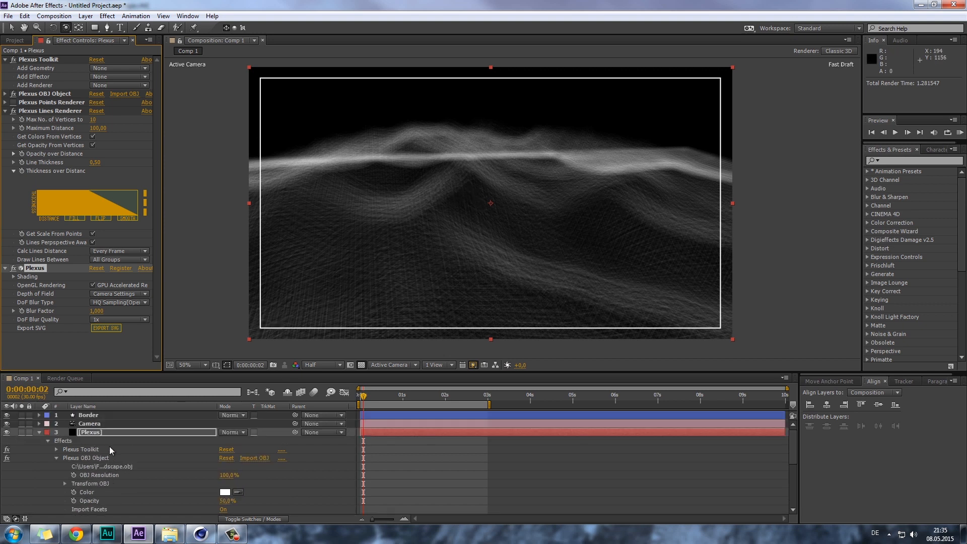
{"action": "scroll", "coordinate": [126, 441], "scroll_direction": "down", "scroll_amount": 2}
{"action": "scroll", "coordinate": [124, 433], "scroll_direction": "up", "scroll_amount": 2}
{"action": "left_click", "coordinate": [38, 431]}
{"action": "left_click", "coordinate": [40, 424]}
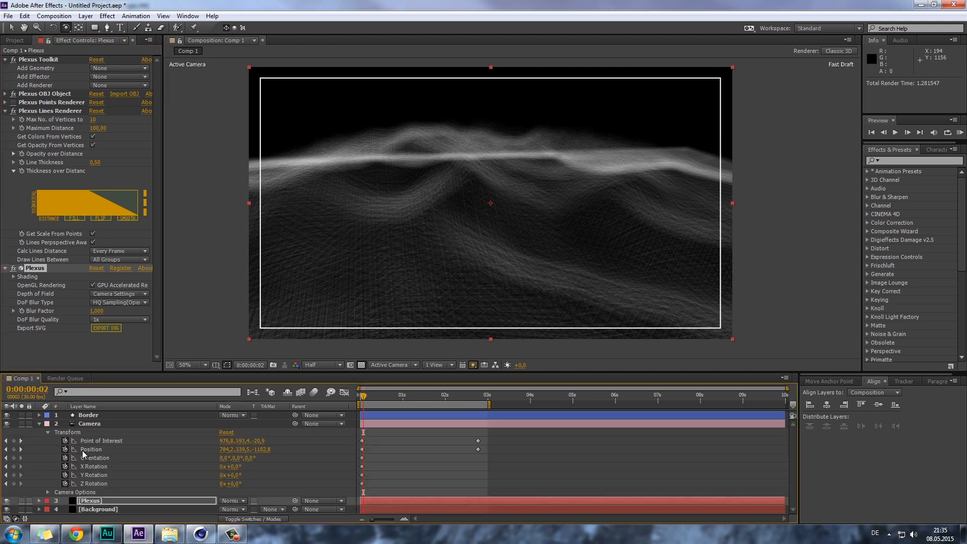
{"action": "left_click", "coordinate": [83, 432]}
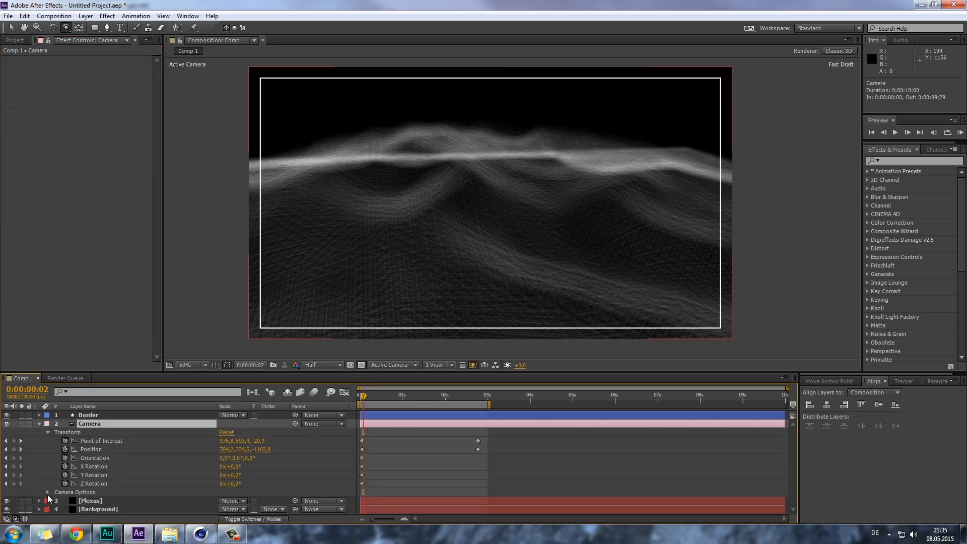
{"action": "left_click", "coordinate": [48, 492]}
{"action": "scroll", "coordinate": [125, 494], "scroll_direction": "down", "scroll_amount": 1}
{"action": "scroll", "coordinate": [125, 494], "scroll_direction": "up", "scroll_amount": 1}
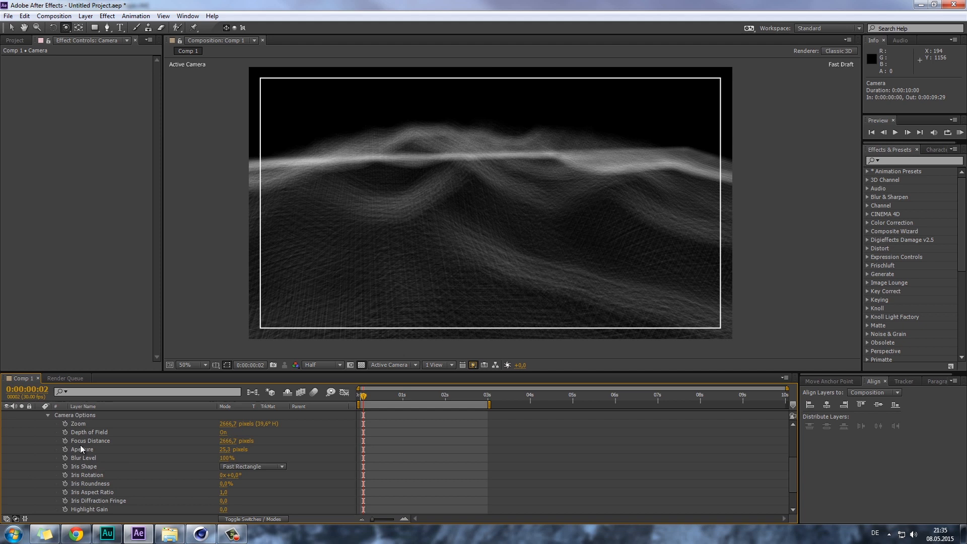
- Set the Camera layer's focus distance to 250 pixels
{"action": "left_click", "coordinate": [224, 433]}
{"action": "left_click_drag", "start_coordinate": [227, 442], "coordinate": [142, 436]}
{"action": "left_click_drag", "start_coordinate": [21, 433], "coordinate": [2, 434]}
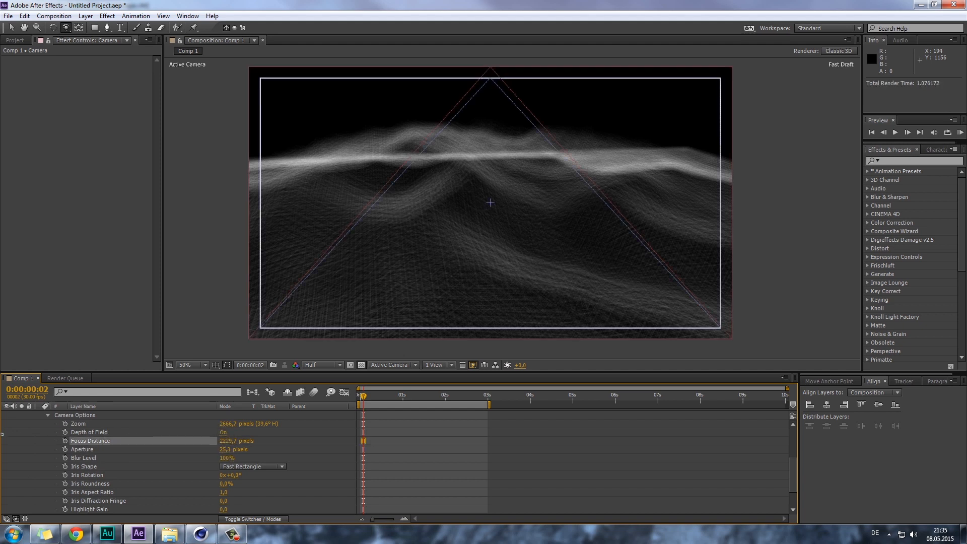
{"action": "left_click_drag", "start_coordinate": [174, 442], "coordinate": [188, 448]}
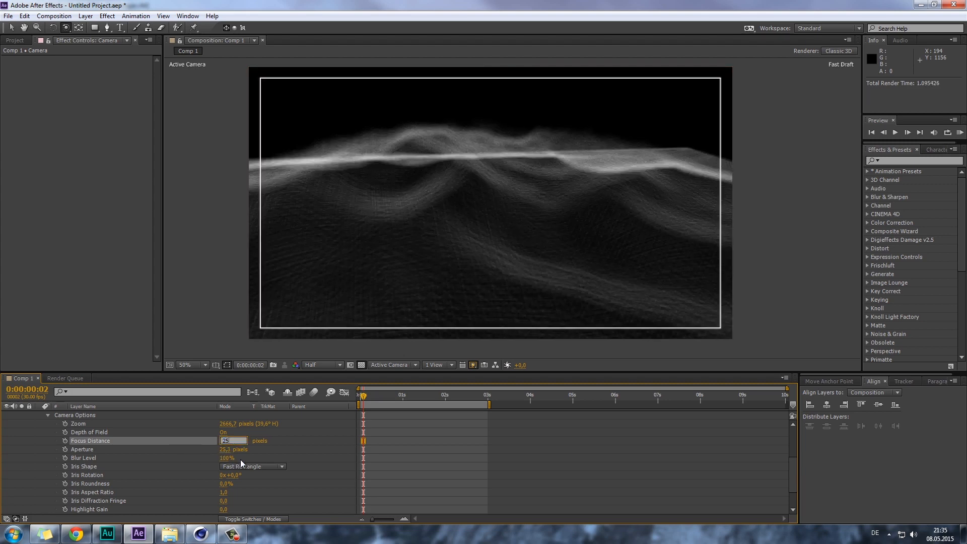
{"action": "type", "text": "0"}
{"action": "key", "text": "Return"}
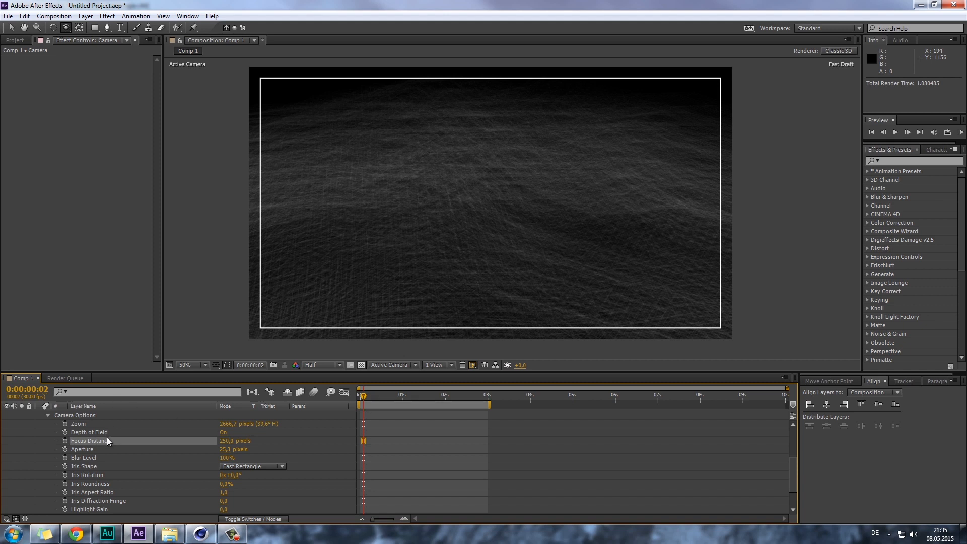
- Turn off depth of field in the Plexus effect, keeping the blur quality at 1x
{"action": "scroll", "coordinate": [107, 437], "scroll_direction": "up", "scroll_amount": 3}
{"action": "left_click", "coordinate": [93, 425]}
{"action": "scroll", "coordinate": [93, 466], "scroll_direction": "down", "scroll_amount": 5}
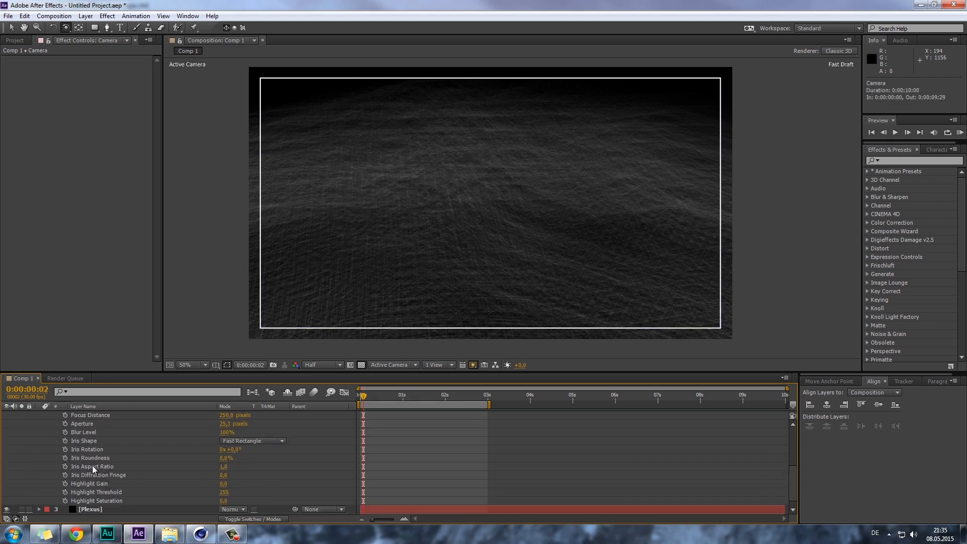
{"action": "left_click", "coordinate": [104, 502]}
{"action": "left_click", "coordinate": [106, 320]}
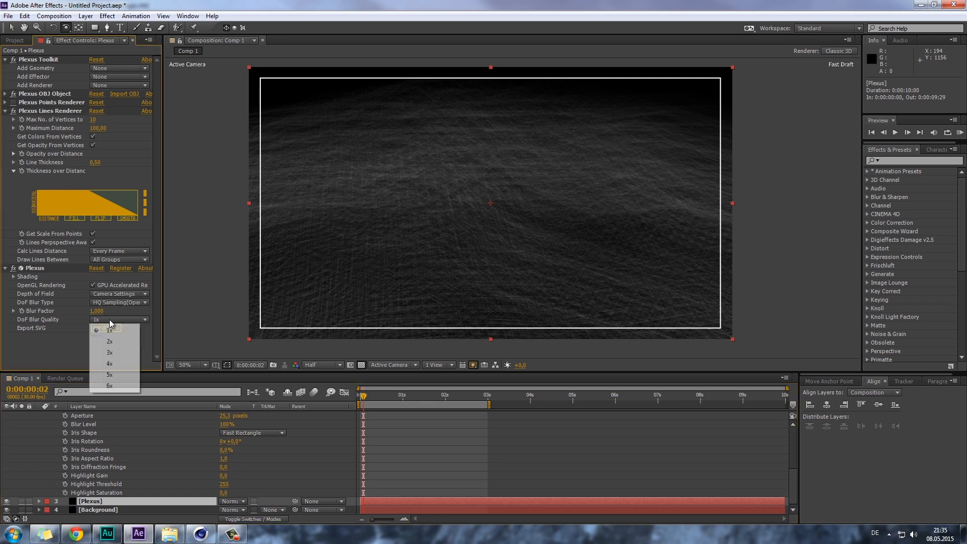
{"action": "left_click", "coordinate": [107, 296]}
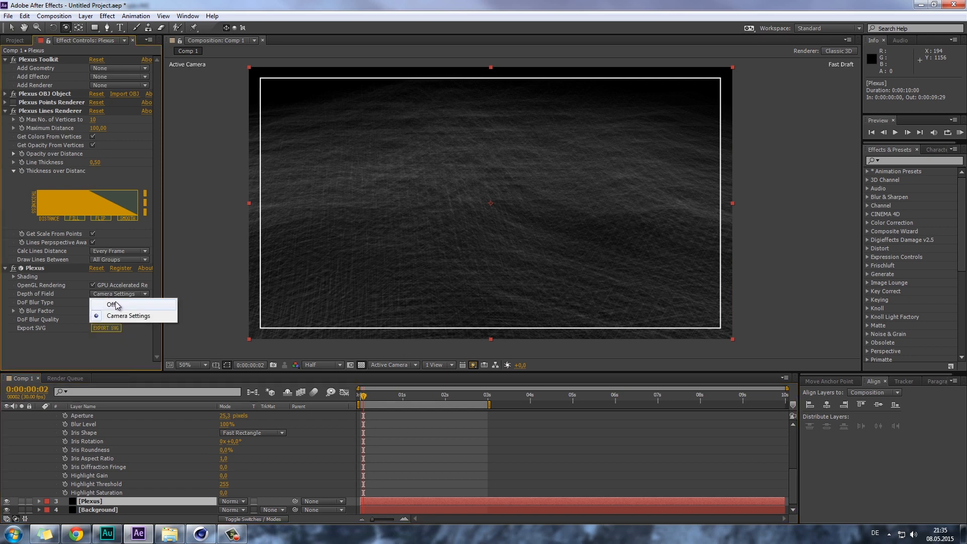
{"action": "left_click", "coordinate": [107, 305]}
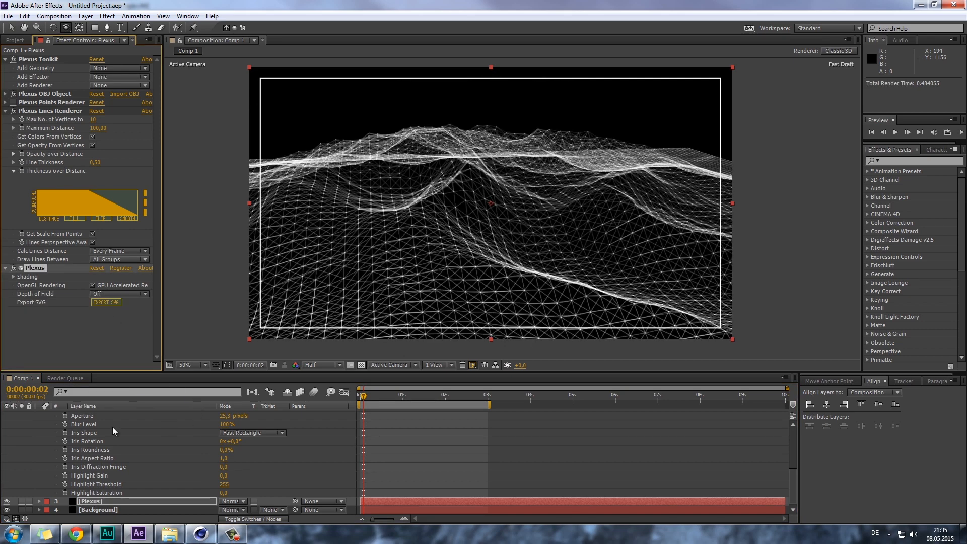
- Collapse the Camera layer's transform and camera options so that only the layer names are listed
{"action": "scroll", "coordinate": [84, 433], "scroll_direction": "up", "scroll_amount": 5}
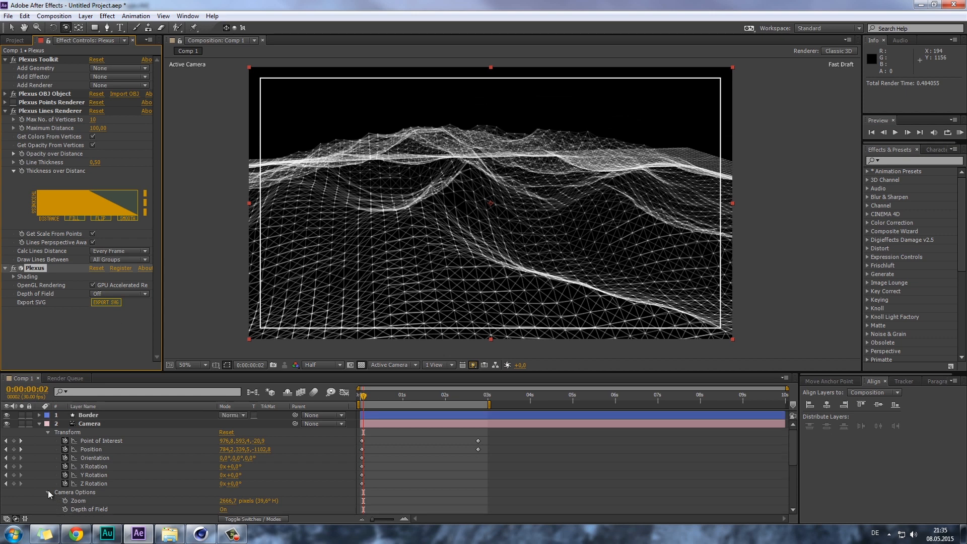
{"action": "left_click", "coordinate": [48, 491]}
{"action": "left_click", "coordinate": [47, 432]}
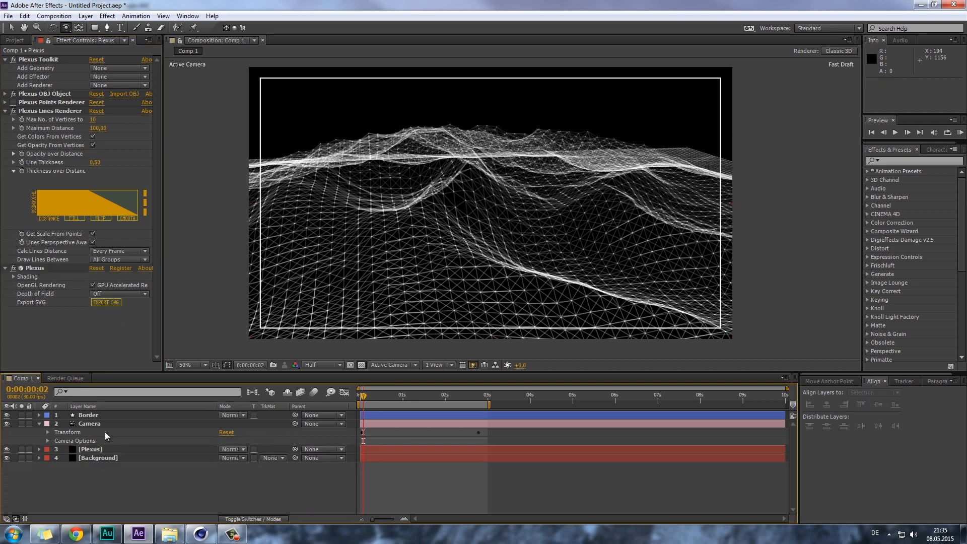
{"action": "left_click", "coordinate": [101, 424]}
{"action": "left_click", "coordinate": [39, 423]}
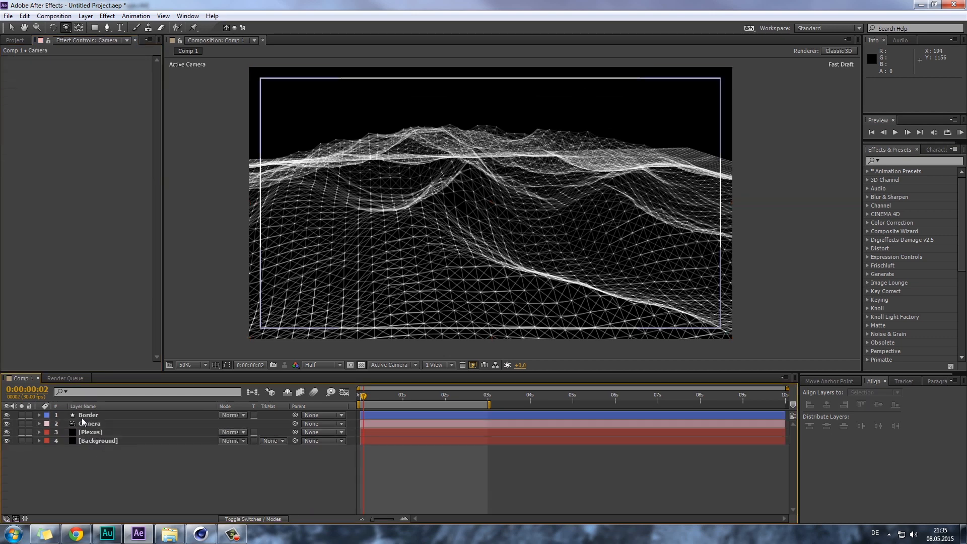
- Add a new adjustment layer at the top of the layer stack, above Border
{"action": "left_click", "coordinate": [83, 415]}
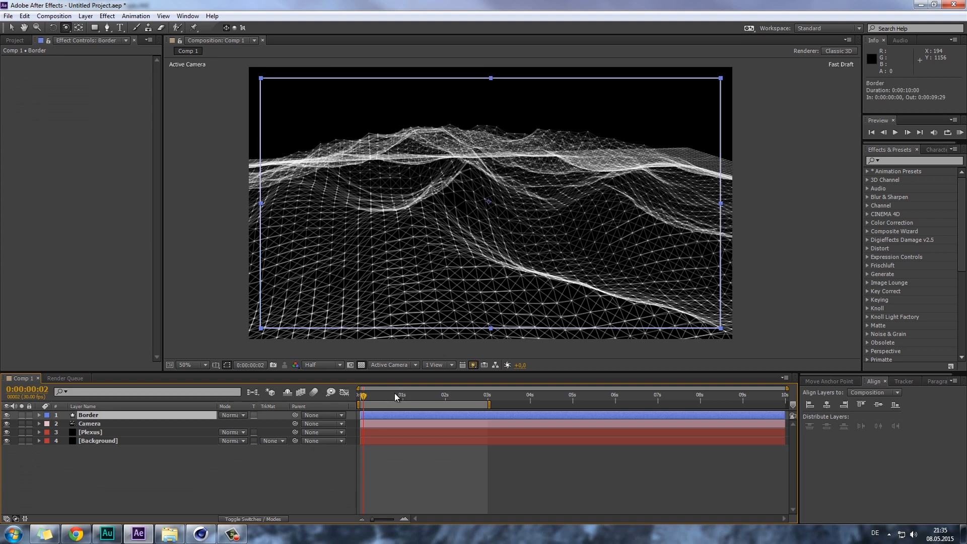
{"action": "right_click", "coordinate": [238, 469]}
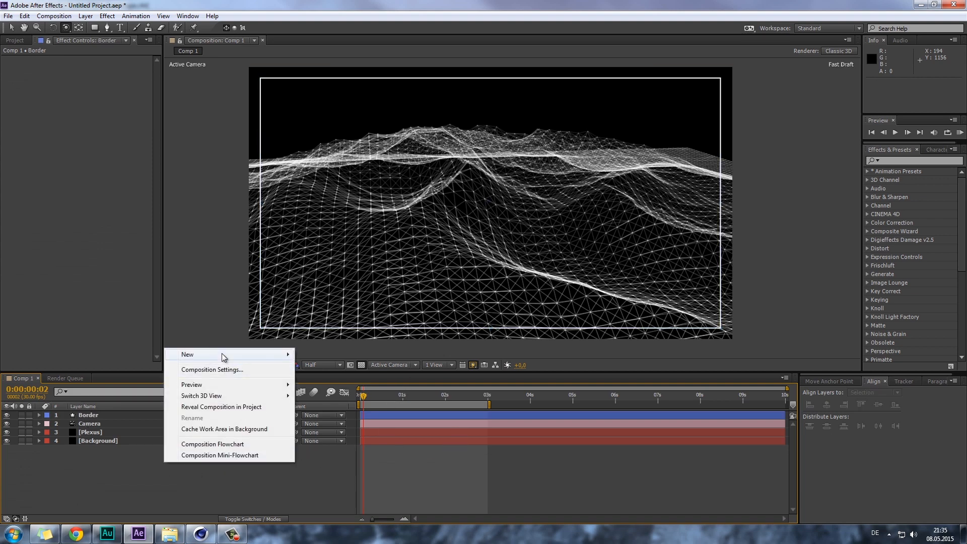
{"action": "mouse_move", "coordinate": [222, 355]}
{"action": "left_click", "coordinate": [334, 436]}
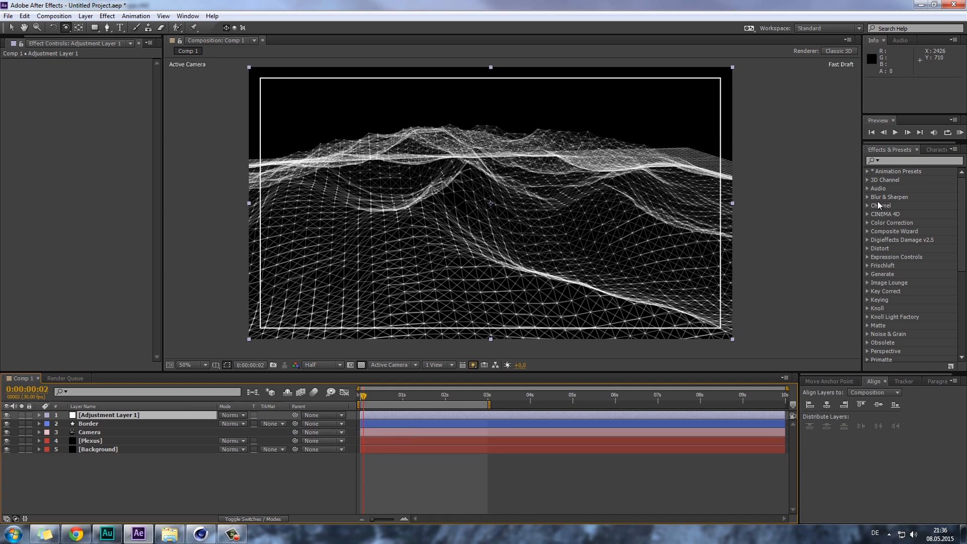
- Apply the Looks effect from the Red Giant Color Suite to Adjustment Layer 1
{"action": "scroll", "coordinate": [899, 339], "scroll_direction": "down", "scroll_amount": 6}
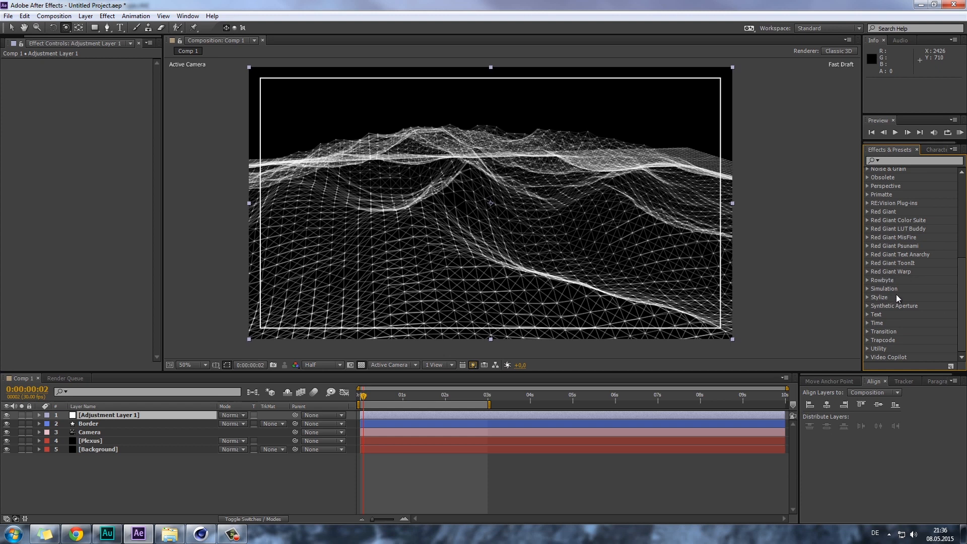
{"action": "scroll", "coordinate": [896, 294], "scroll_direction": "up", "scroll_amount": 1}
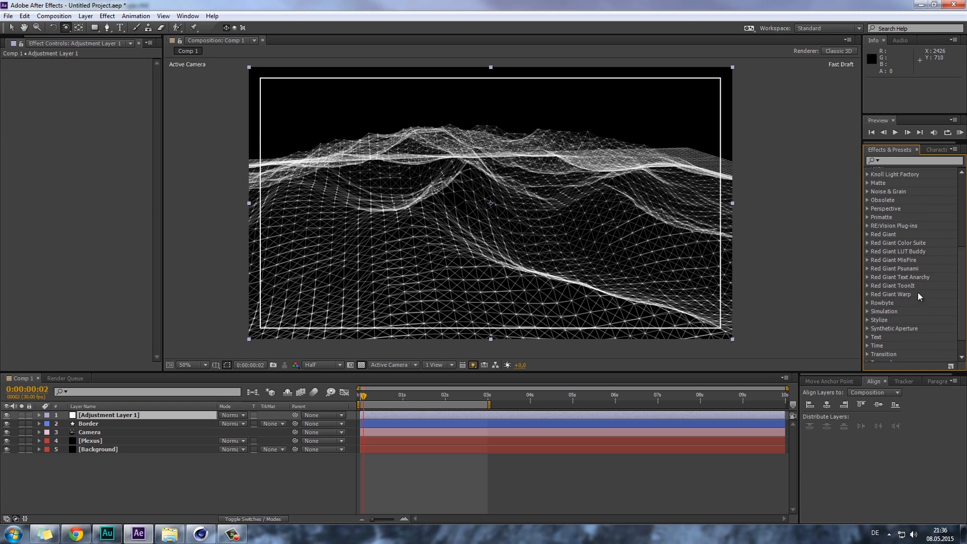
{"action": "left_click", "coordinate": [867, 244]}
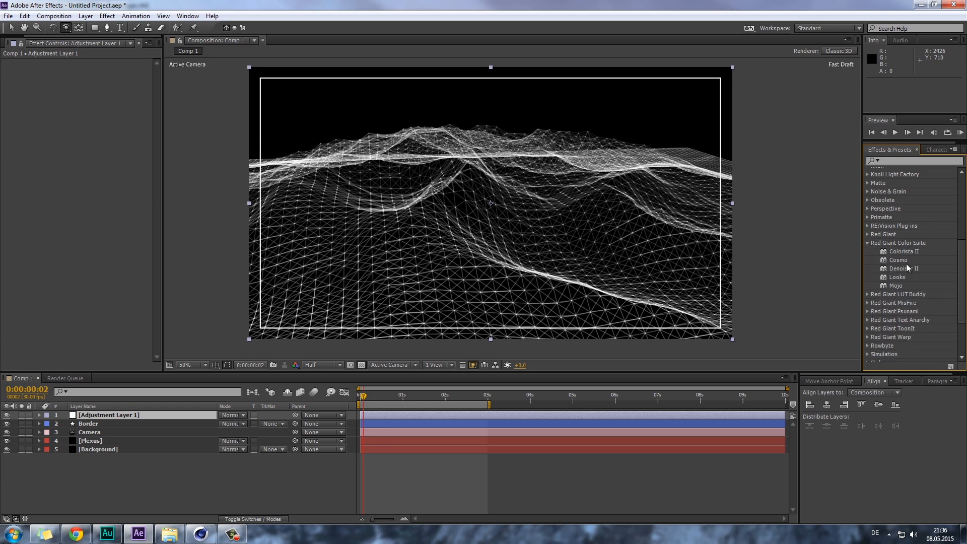
{"action": "left_click_drag", "start_coordinate": [899, 276], "coordinate": [101, 413]}
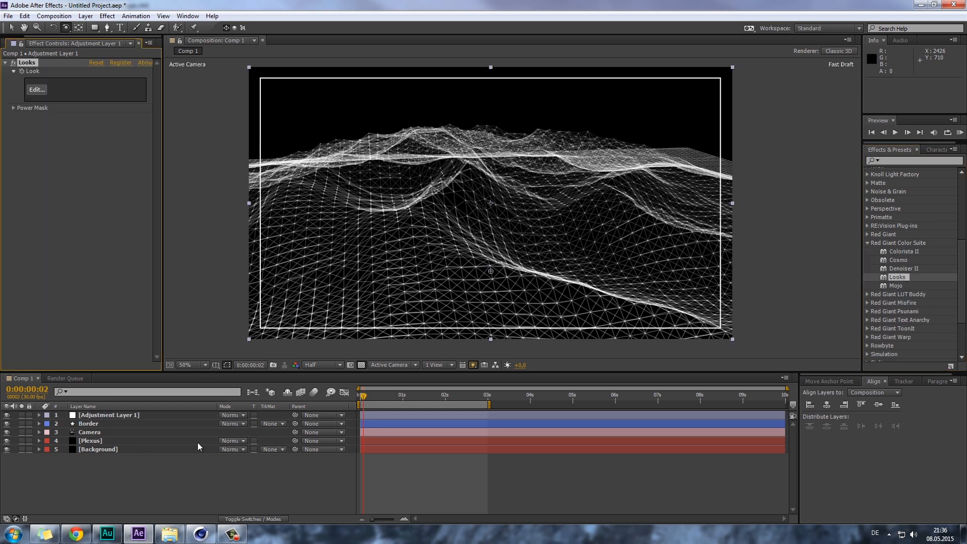
- In the Looks editor, add a Chromatic Aberration tool to the Subject stage with Green/Magenta at +1.060 and finish the look
{"action": "left_click", "coordinate": [36, 89]}
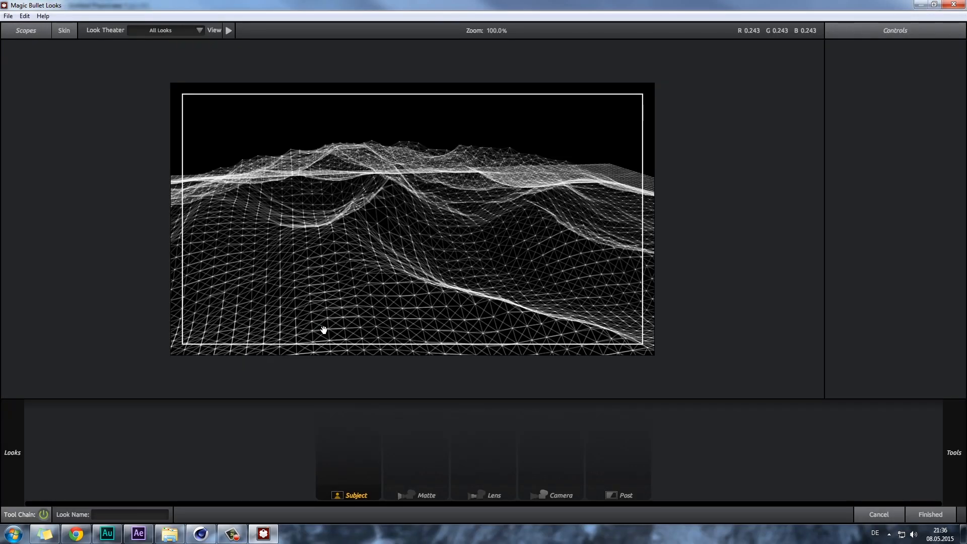
{"action": "mouse_move", "coordinate": [960, 194]}
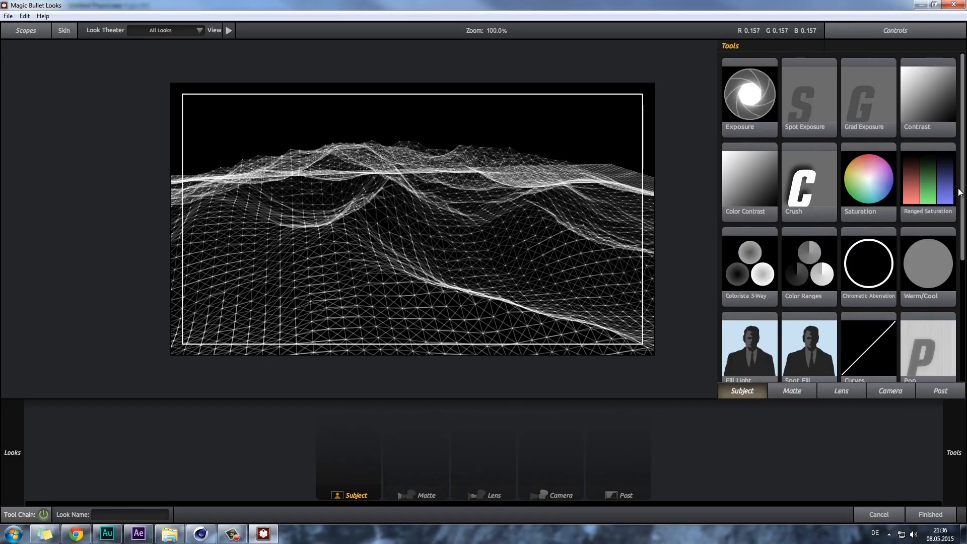
{"action": "scroll", "coordinate": [816, 336], "scroll_direction": "down", "scroll_amount": 1}
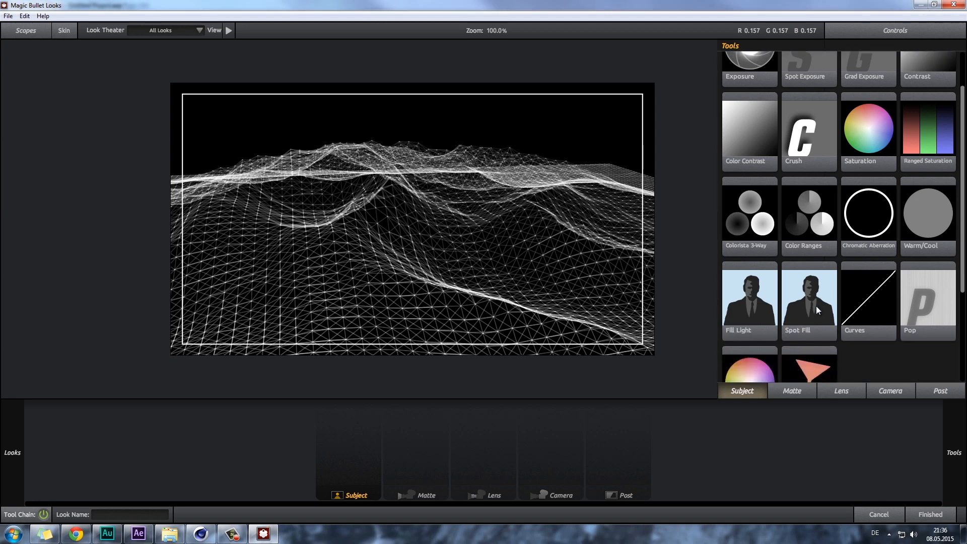
{"action": "left_click_drag", "start_coordinate": [868, 212], "coordinate": [482, 369]}
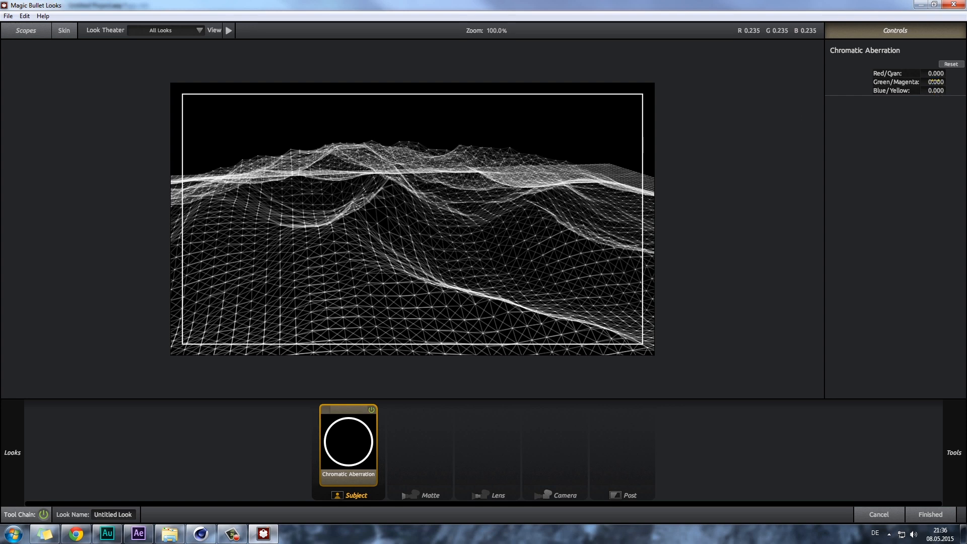
{"action": "left_click_drag", "start_coordinate": [936, 82], "coordinate": [965, 137]}
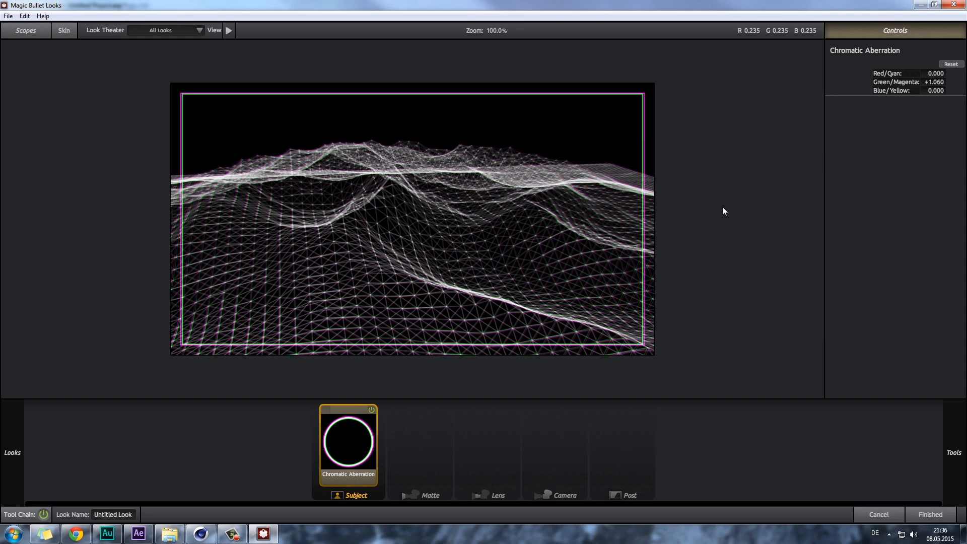
{"action": "left_click", "coordinate": [930, 513]}
- Move the adjustment layer below Border and rename it "Chromatic Abbre"
{"action": "left_click_drag", "start_coordinate": [94, 418], "coordinate": [93, 427]}
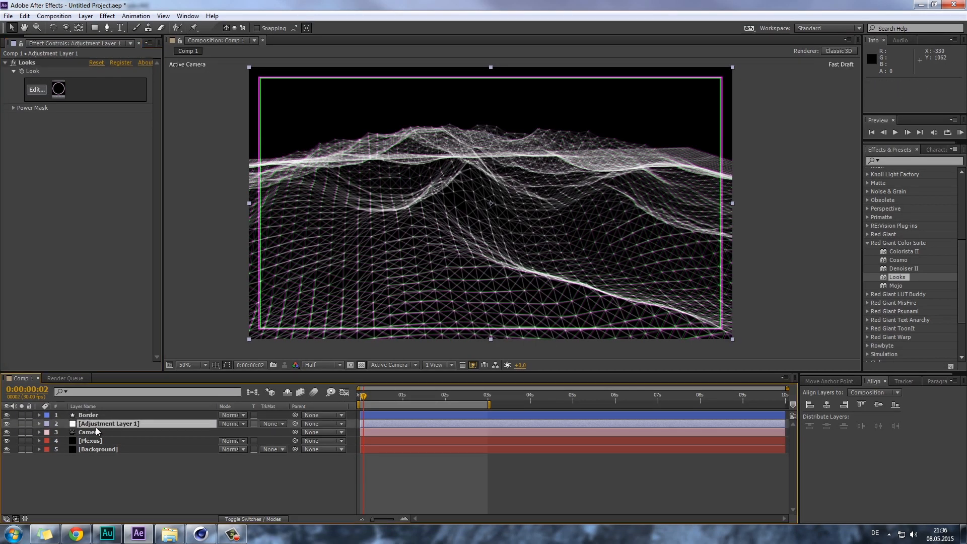
{"action": "right_click", "coordinate": [96, 424]}
{"action": "left_click", "coordinate": [123, 415]}
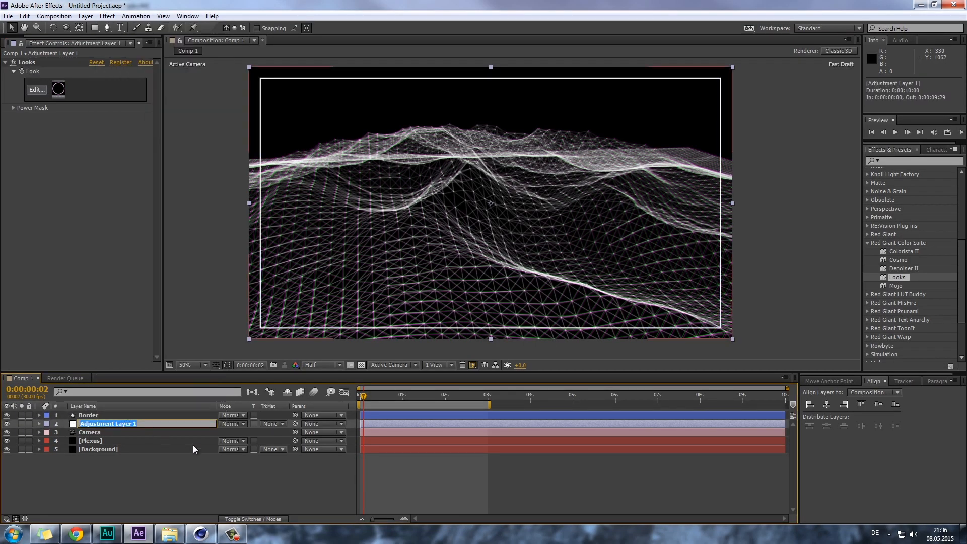
{"action": "type", "text": "Chromatic Abbre"}
{"action": "left_click", "coordinate": [49, 177]}
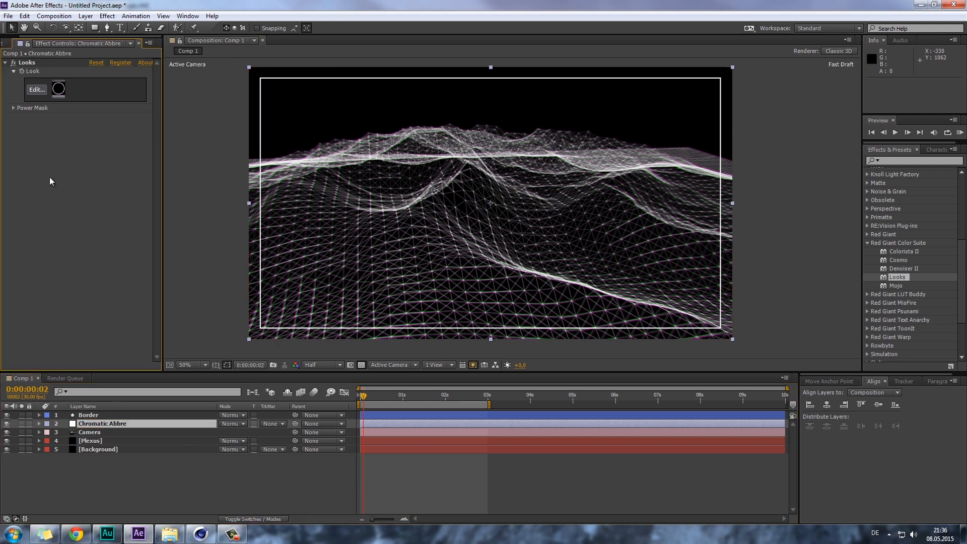
- Check the tool's name in the Looks editor and rename the adjustment layer "Chromatic Abberation"
{"action": "left_click", "coordinate": [35, 90]}
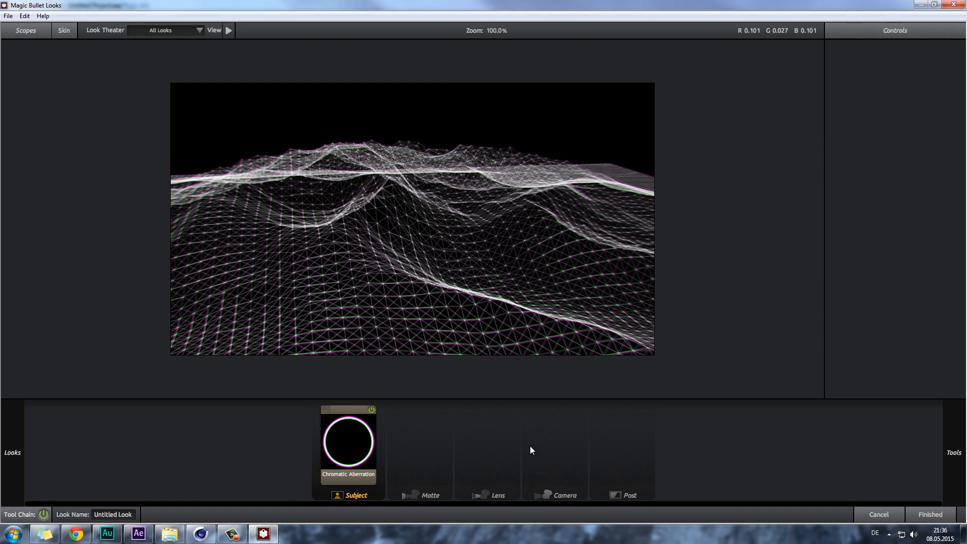
{"action": "left_click", "coordinate": [909, 511]}
{"action": "right_click", "coordinate": [104, 423]}
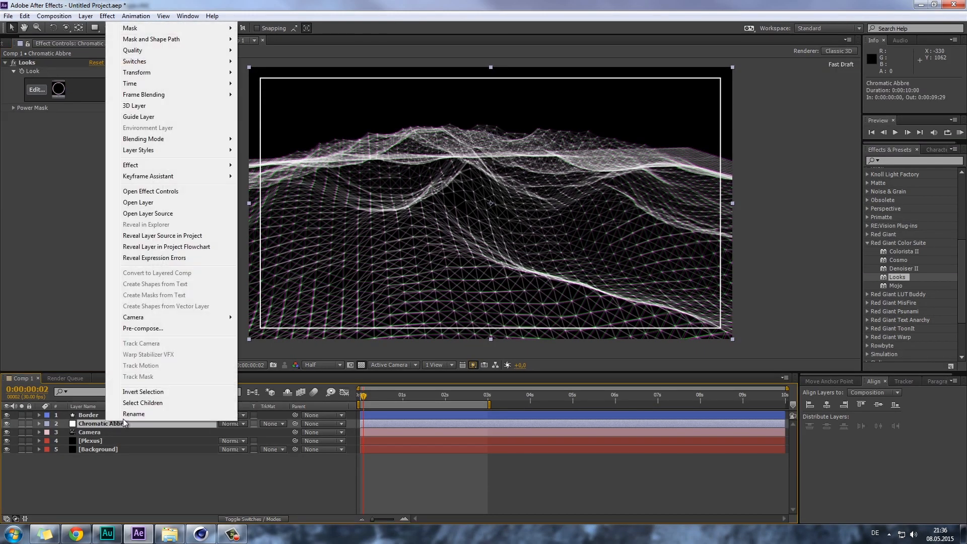
{"action": "left_click", "coordinate": [140, 413]}
{"action": "key", "text": "End"}
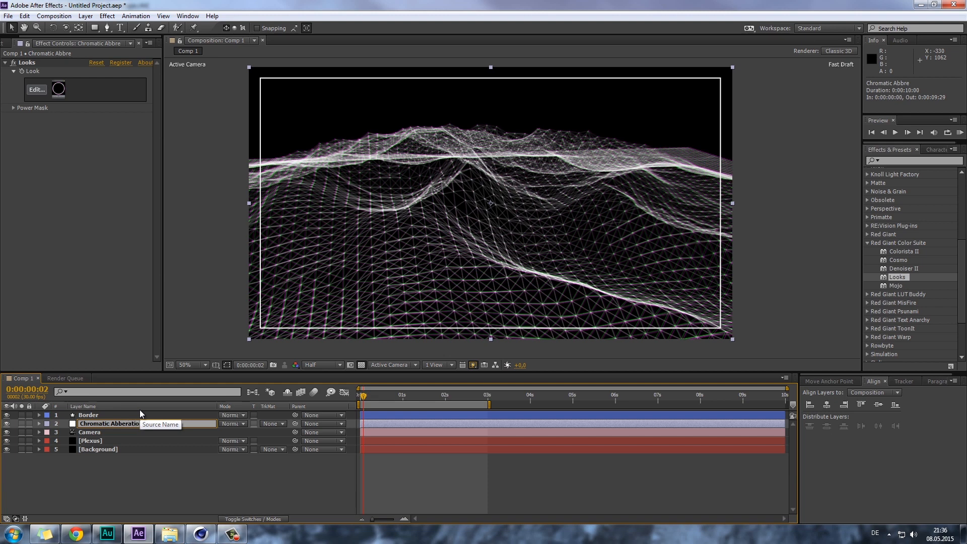
{"action": "type", "text": "on"}
{"action": "left_click", "coordinate": [140, 487]}
- Recheck the tool's spelling in the Looks editor and rename the adjustment layer "Chromatic Aberration"
{"action": "left_click", "coordinate": [122, 424]}
{"action": "left_click", "coordinate": [36, 89]}
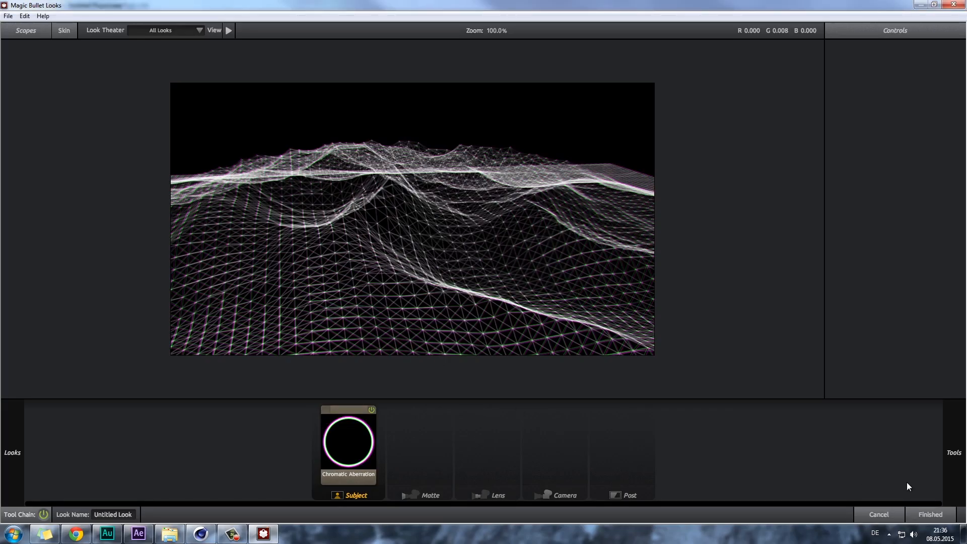
{"action": "left_click", "coordinate": [932, 515]}
{"action": "right_click", "coordinate": [120, 424]}
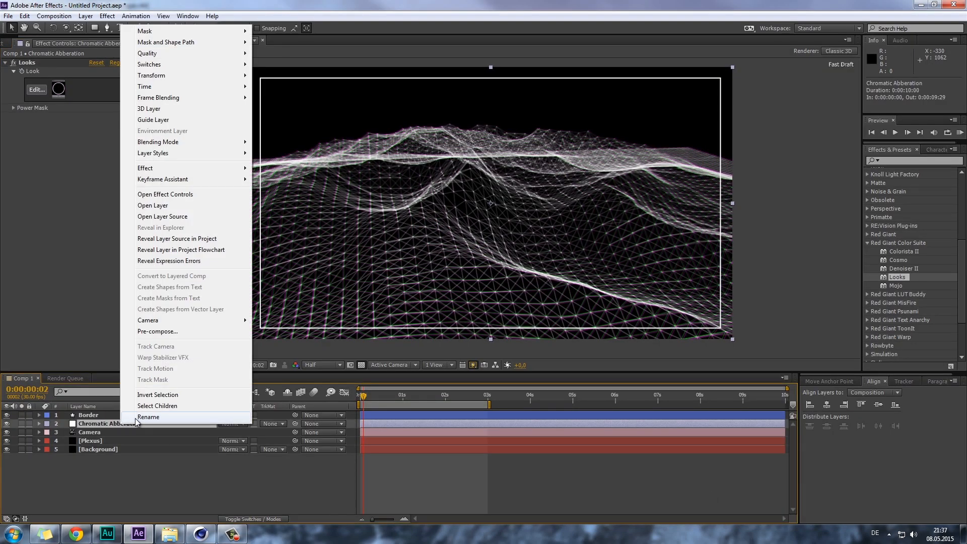
{"action": "left_click", "coordinate": [148, 417]}
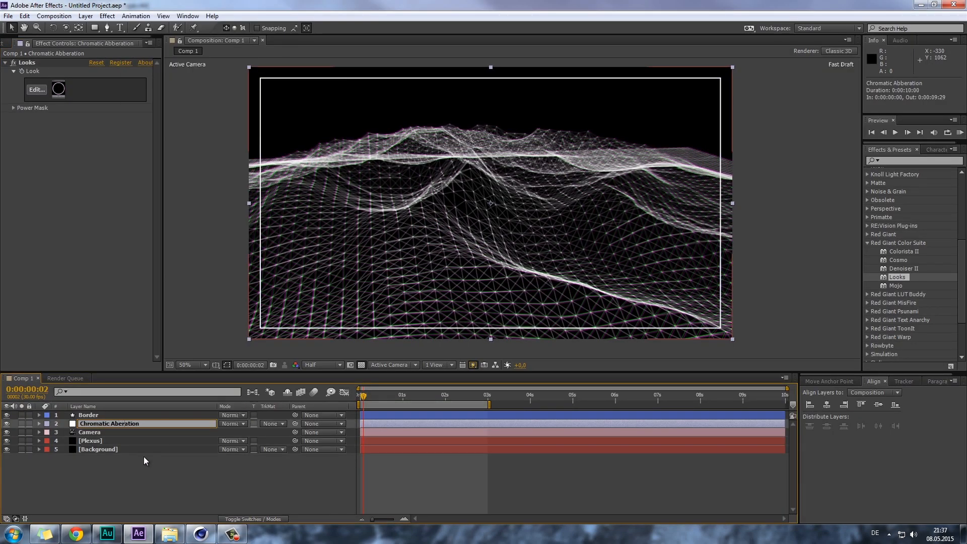
{"action": "key", "text": "Return"}
{"action": "left_click", "coordinate": [146, 478]}
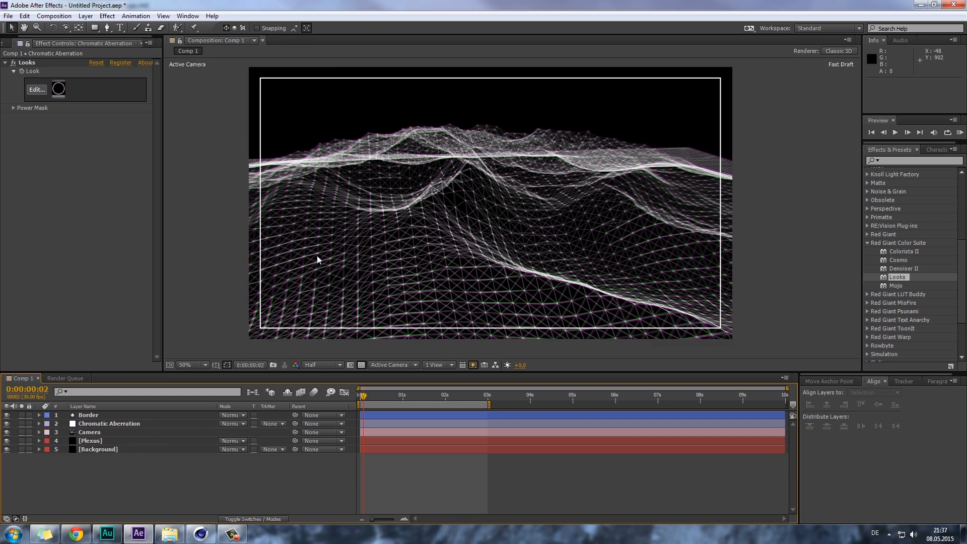
- Try a Red/Cyan shift of +1.690 on the Chromatic Aberration tool in the Looks editor
{"action": "left_click", "coordinate": [32, 93]}
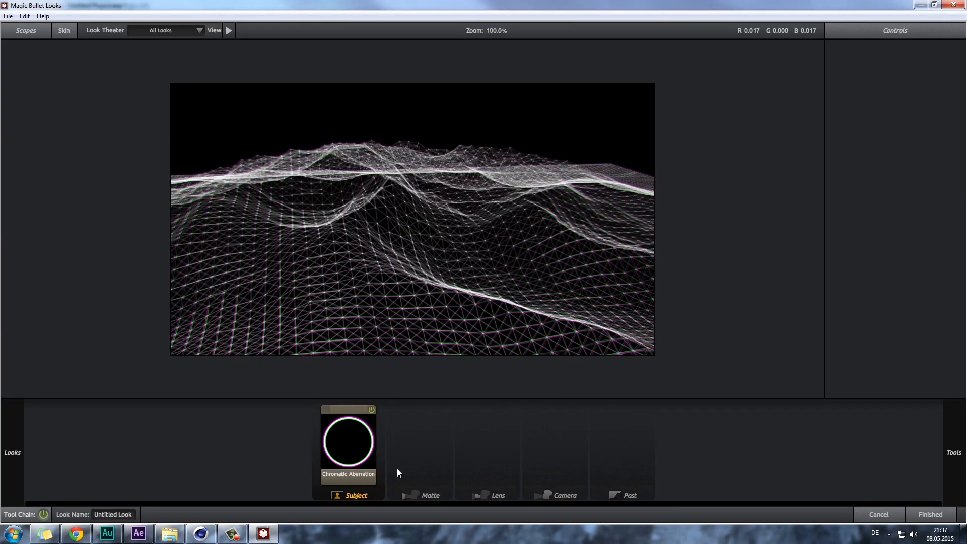
{"action": "left_click", "coordinate": [337, 451]}
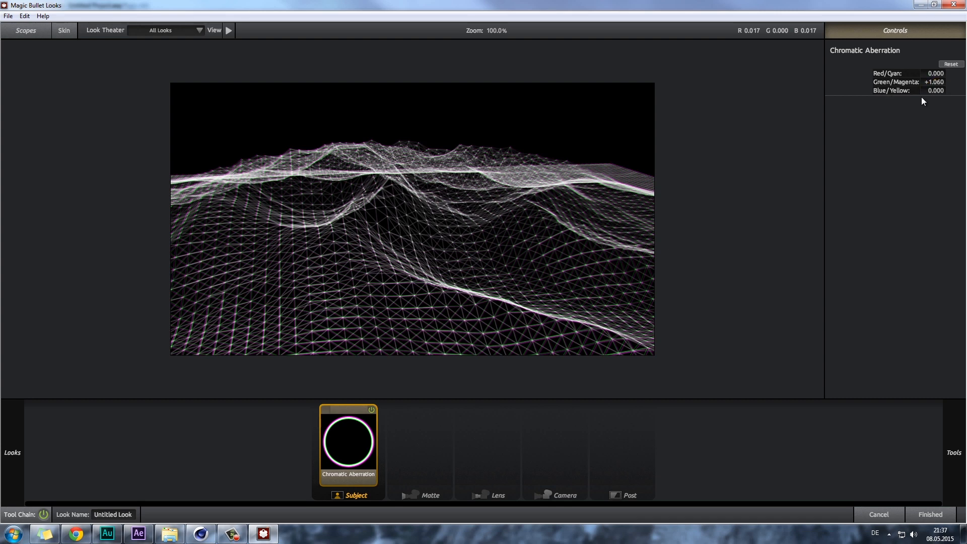
{"action": "left_click_drag", "start_coordinate": [934, 84], "coordinate": [960, 68]}
{"action": "key", "text": "ctrl+z"}
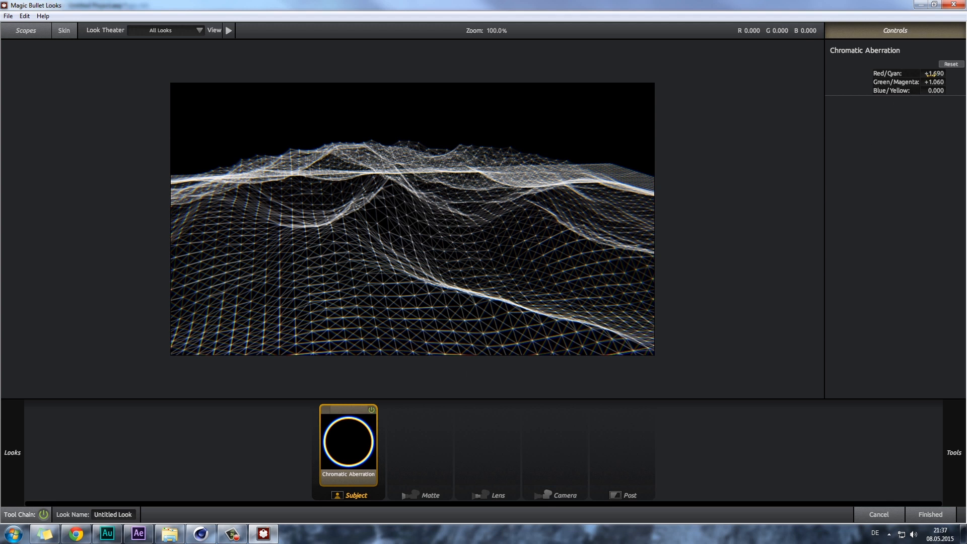
{"action": "left_click", "coordinate": [931, 74]}
{"action": "key", "text": "Return"}
{"action": "left_click", "coordinate": [930, 515]}
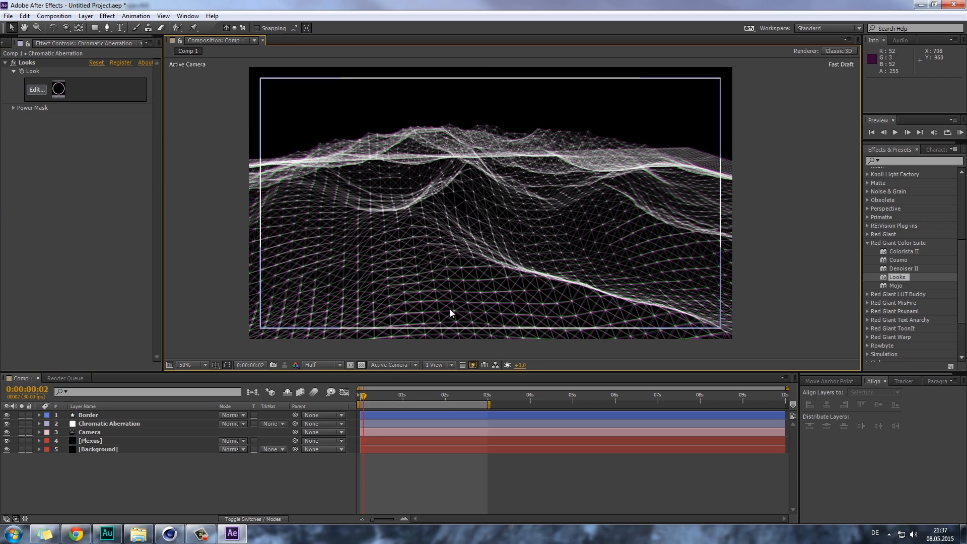
- At 0:00:01:19, set the Plexus Lines Renderer's maximum number of vertices to 5 so the mesh is drawn as a plain grid
{"action": "left_click_drag", "start_coordinate": [390, 395], "coordinate": [429, 395]}
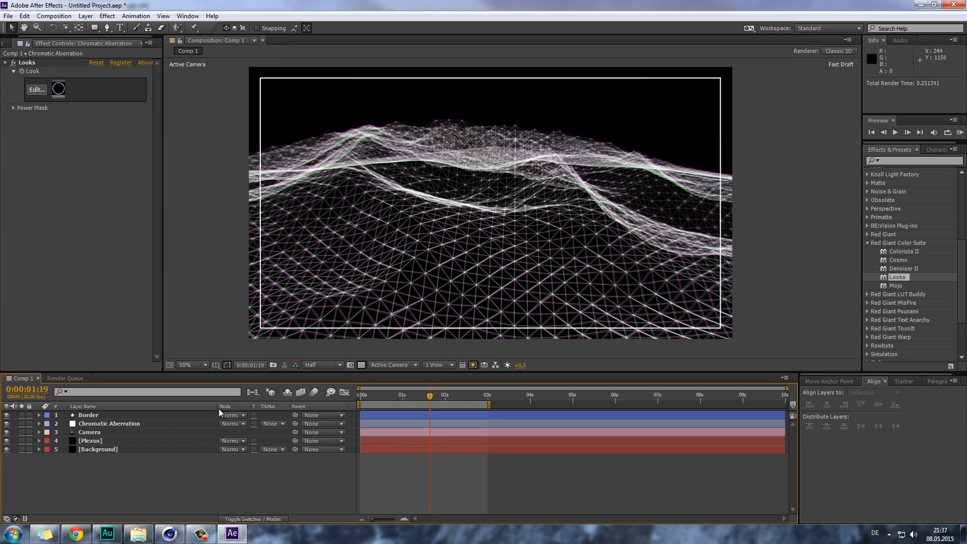
{"action": "left_click", "coordinate": [100, 432]}
{"action": "left_click", "coordinate": [94, 440]}
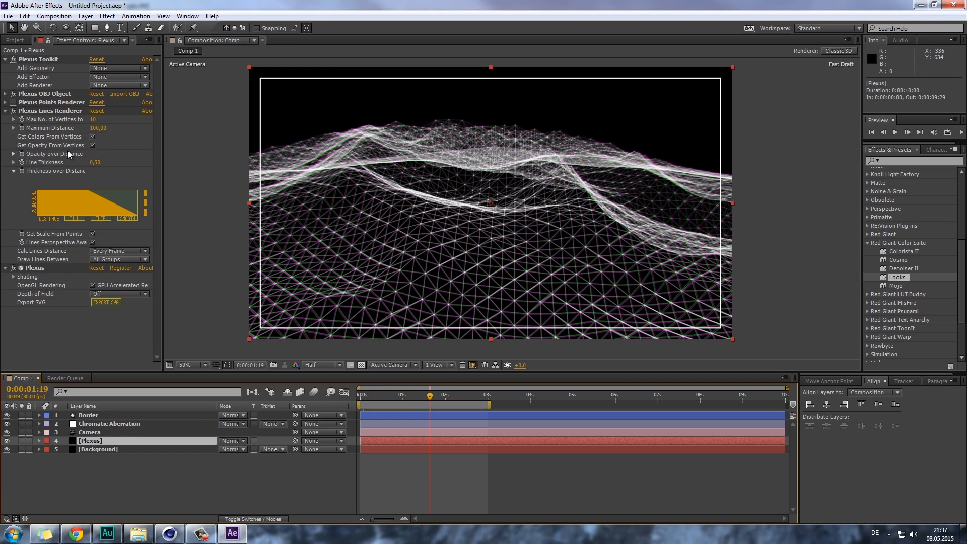
{"action": "left_click_drag", "start_coordinate": [94, 120], "coordinate": [90, 120]}
{"action": "scroll", "coordinate": [463, 287], "scroll_direction": "up", "scroll_amount": 4}
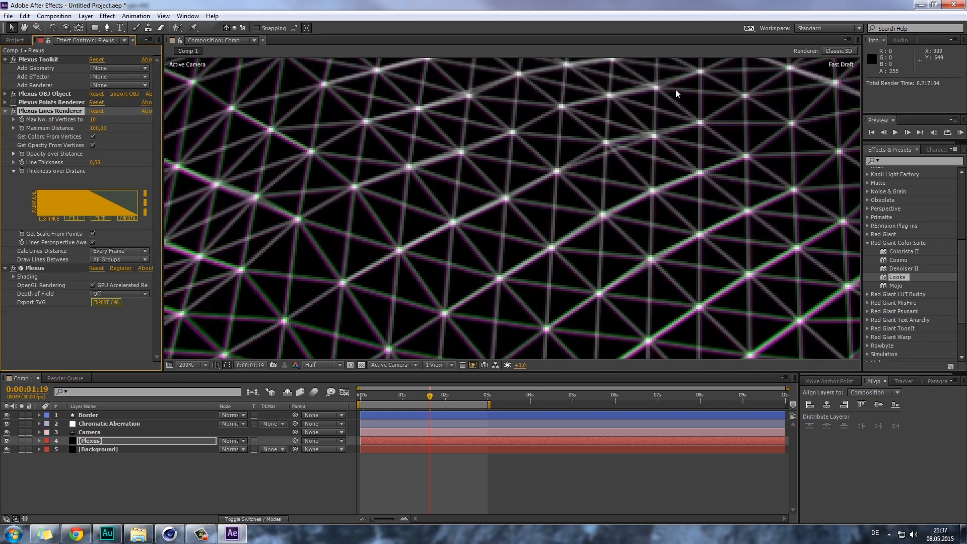
{"action": "left_click_drag", "start_coordinate": [464, 263], "coordinate": [533, 196]}
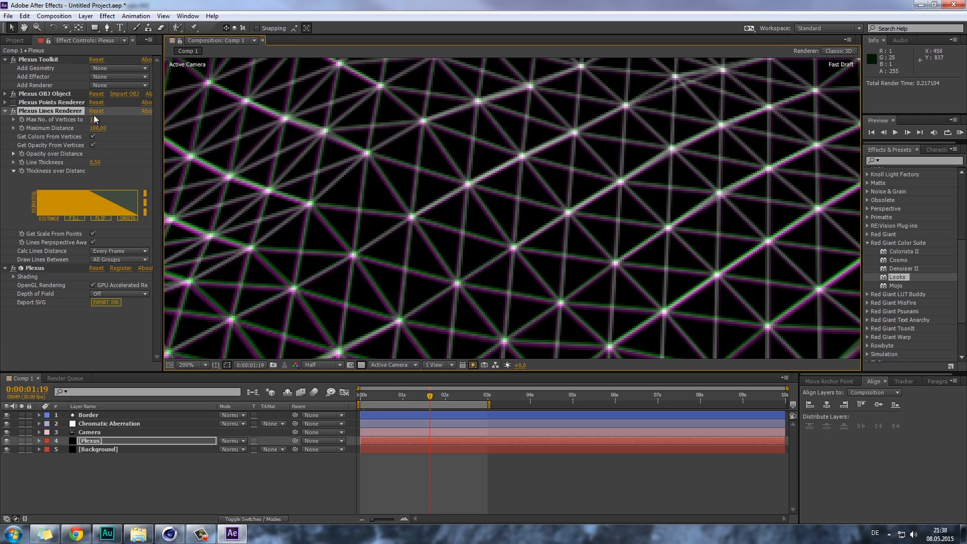
{"action": "left_click_drag", "start_coordinate": [94, 119], "coordinate": [92, 120]}
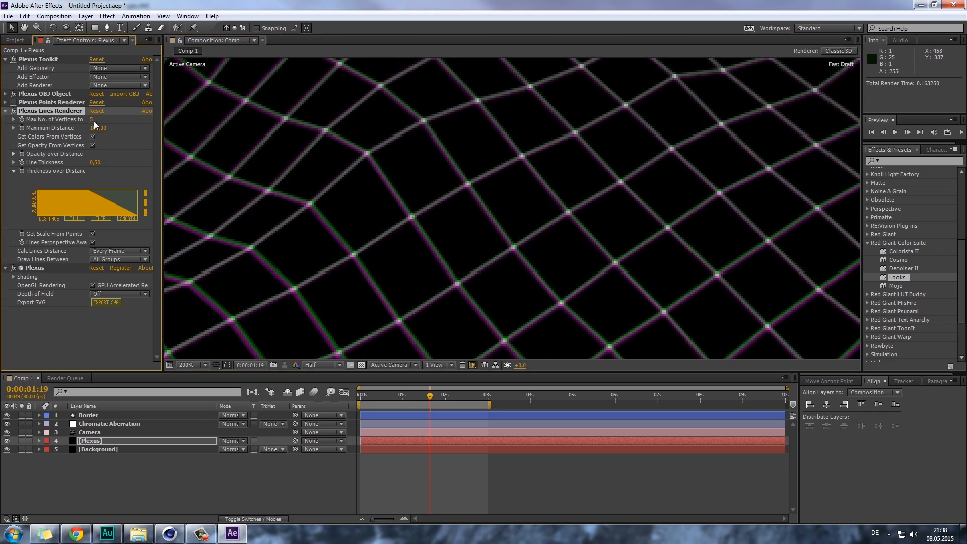
{"action": "scroll", "coordinate": [409, 233], "scroll_direction": "down", "scroll_amount": 1}
{"action": "scroll", "coordinate": [410, 233], "scroll_direction": "down", "scroll_amount": 1}
{"action": "left_click_drag", "start_coordinate": [508, 159], "coordinate": [448, 212]}
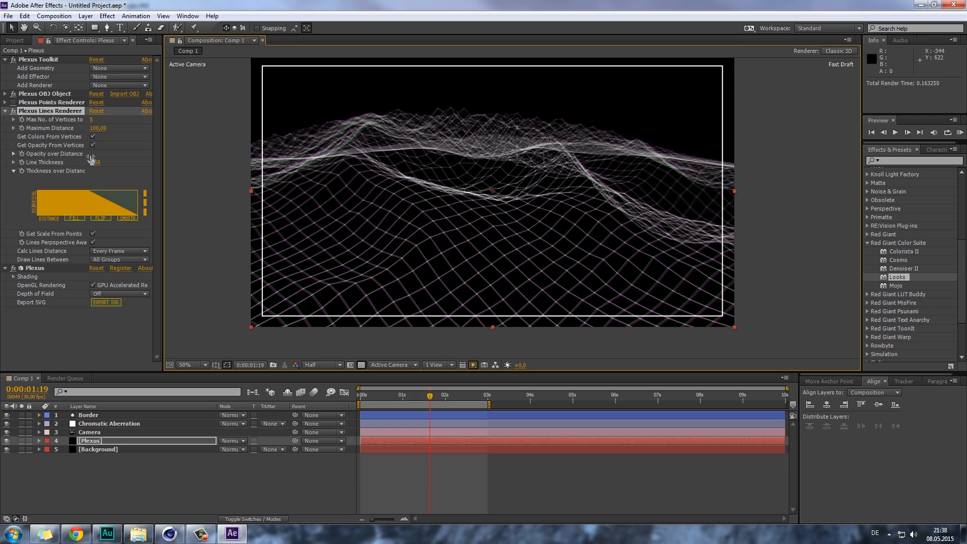
- Try a line thickness of 1.00 in the Plexus Lines Renderer, restore 0.50 and view the frame at 0:00:00:08
{"action": "left_click_drag", "start_coordinate": [92, 163], "coordinate": [183, 281]}
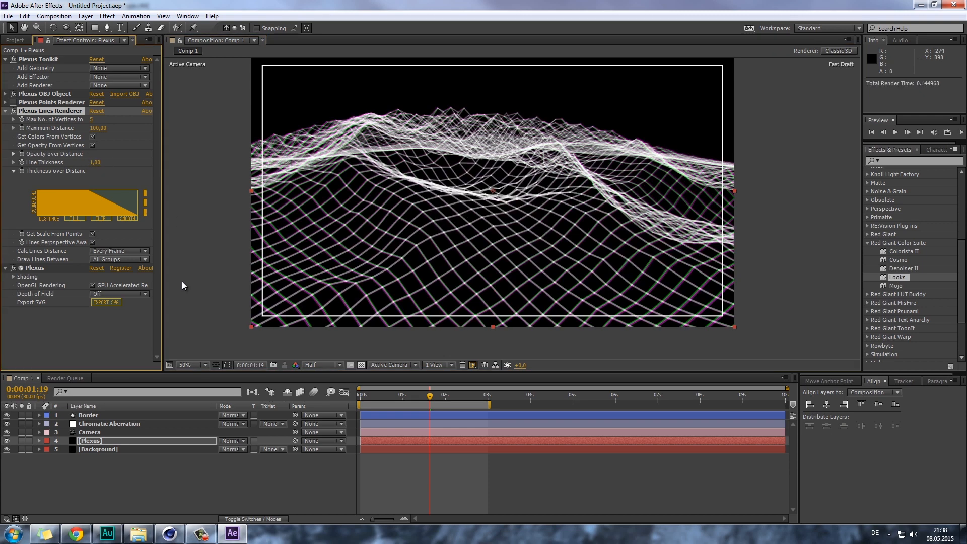
{"action": "left_click", "coordinate": [94, 162]}
{"action": "type", "text": "0,5"}
{"action": "key", "text": "Return"}
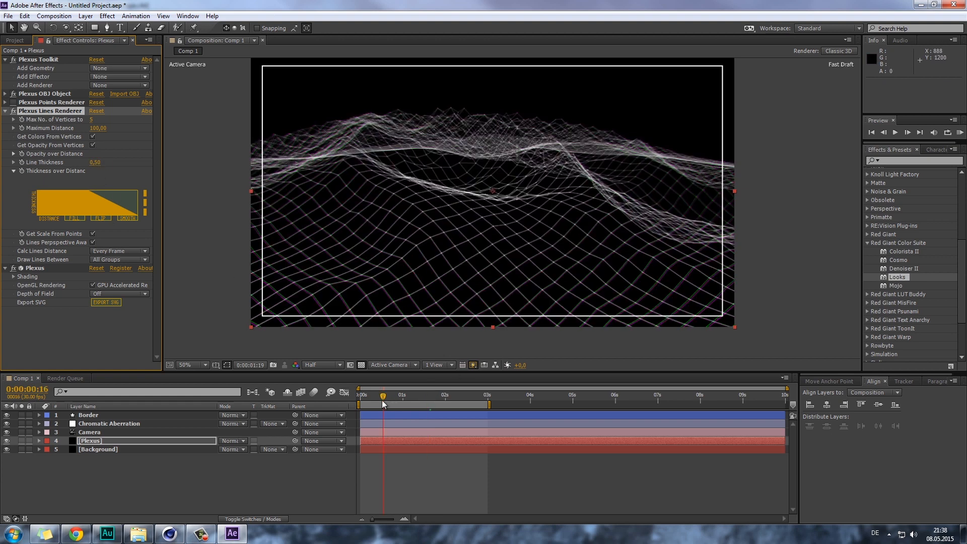
{"action": "mouse_move", "coordinate": [381, 400]}
{"action": "left_mouse_down"}
{"action": "mouse_move", "coordinate": [348, 403]}
{"action": "mouse_move", "coordinate": [371, 406]}
{"action": "left_mouse_up"}
{"action": "left_click", "coordinate": [171, 479]}
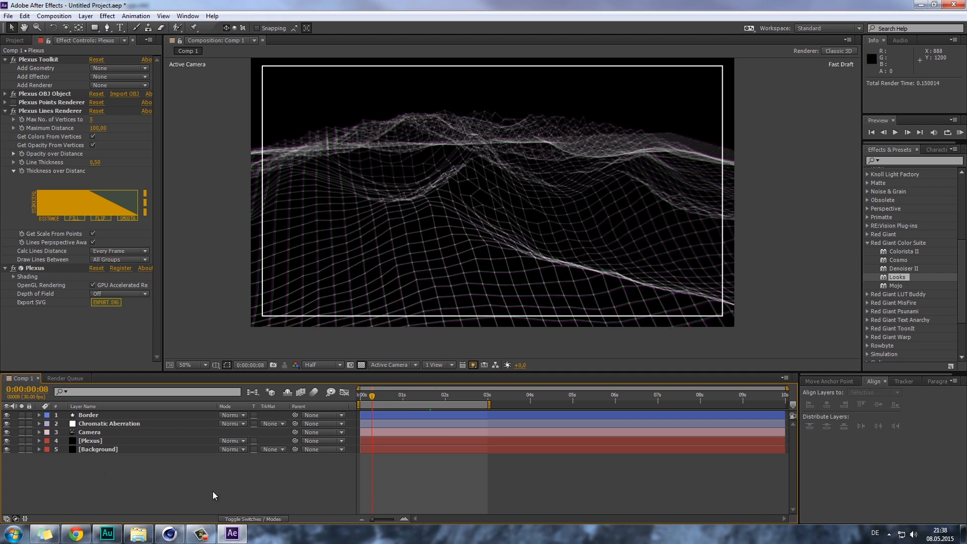
- Play the Overlay.avi clip from the Tutorial folder to preview the overlay footage
{"action": "left_click", "coordinate": [138, 532]}
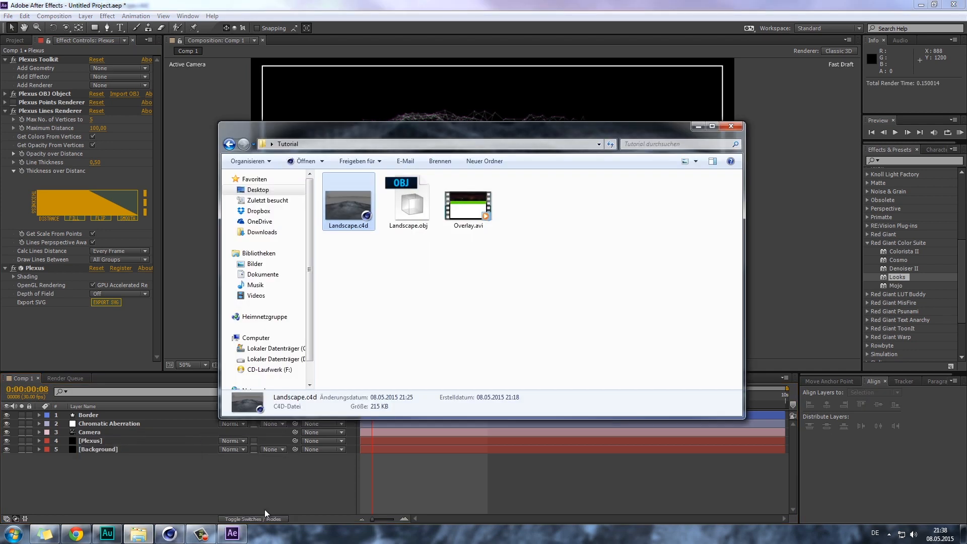
{"action": "left_click_drag", "start_coordinate": [487, 302], "coordinate": [476, 227]}
{"action": "double_click", "coordinate": [467, 209]}
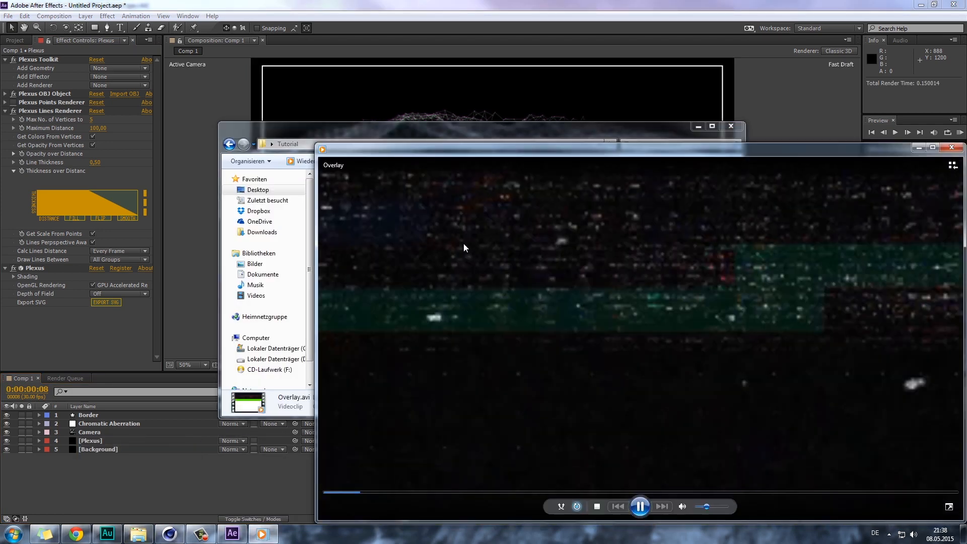
{"action": "left_click_drag", "start_coordinate": [461, 150], "coordinate": [312, 95]}
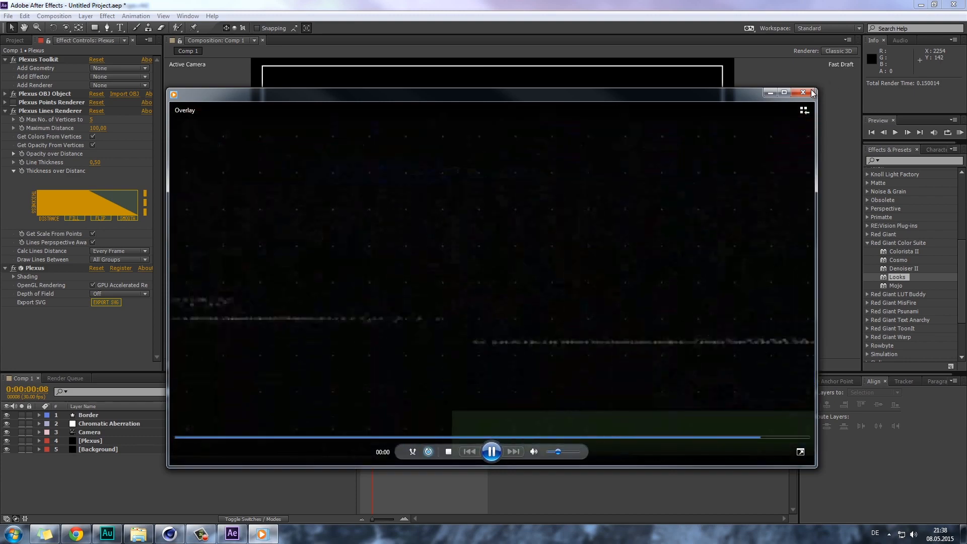
- Close the clip preview, import Overlay.avi from the Tutorial folder and place it in Comp 1 directly beneath the Chromatic Aberration layer
{"action": "left_click", "coordinate": [804, 93]}
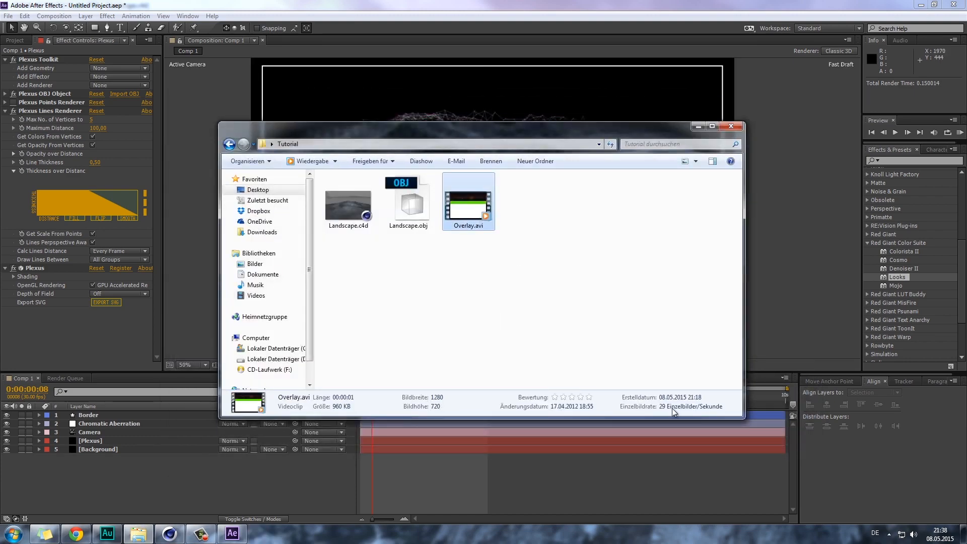
{"action": "left_click", "coordinate": [610, 327]}
{"action": "left_click_drag", "start_coordinate": [469, 207], "coordinate": [17, 70]}
{"action": "left_click", "coordinate": [138, 534]}
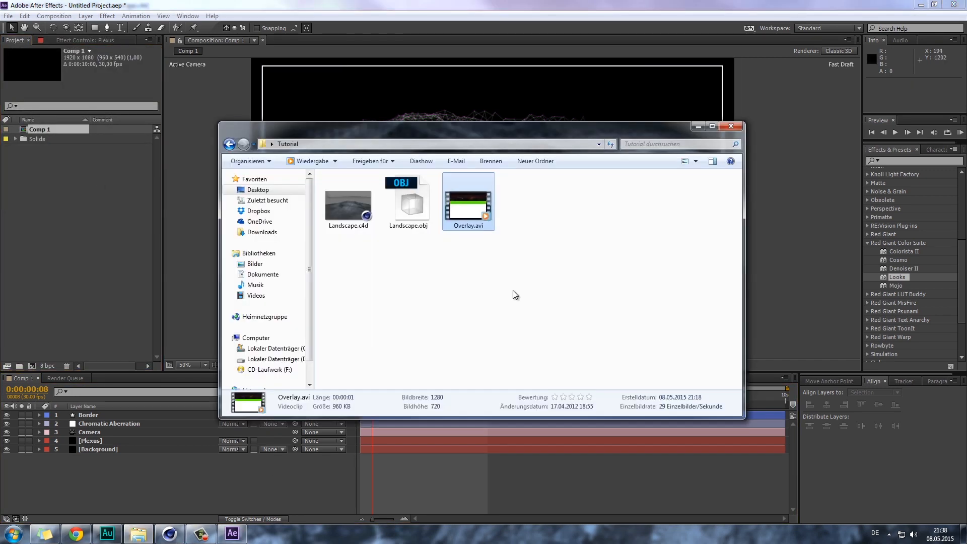
{"action": "left_click_drag", "start_coordinate": [322, 297], "coordinate": [77, 295]}
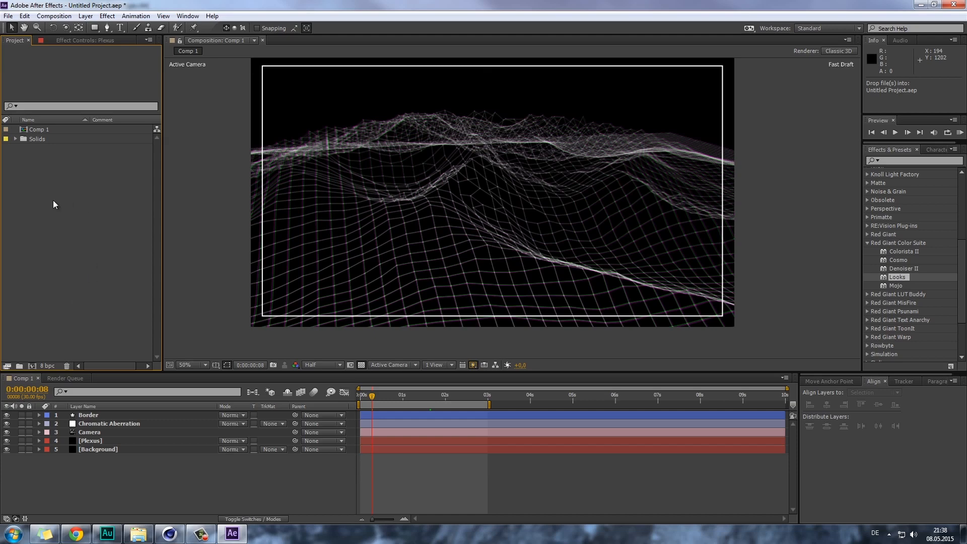
{"action": "left_click_drag", "start_coordinate": [47, 138], "coordinate": [111, 427]}
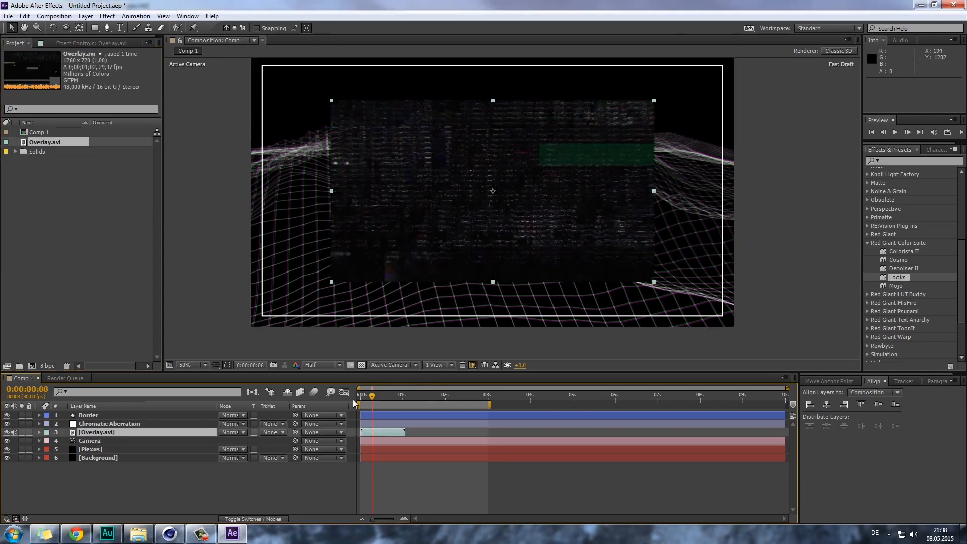
- Scale the Overlay.avi layer to 156% so it covers the whole frame, and view it at 0:00:00:24
{"action": "key", "text": "s"}
{"action": "left_click_drag", "start_coordinate": [248, 441], "coordinate": [280, 441]}
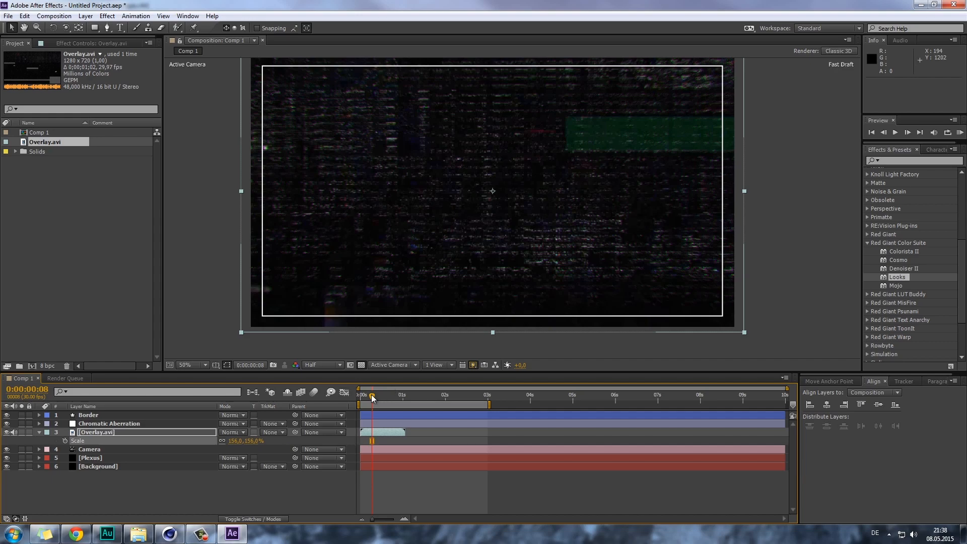
{"action": "left_click_drag", "start_coordinate": [373, 398], "coordinate": [394, 401]}
- Set the Overlay.avi layer's blending mode to Add
{"action": "left_click", "coordinate": [232, 433]}
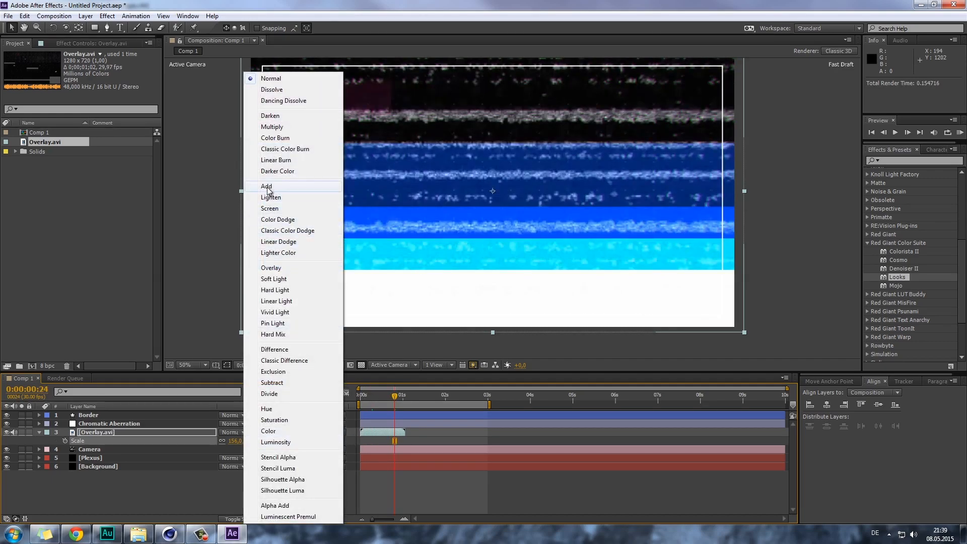
{"action": "left_click", "coordinate": [191, 502]}
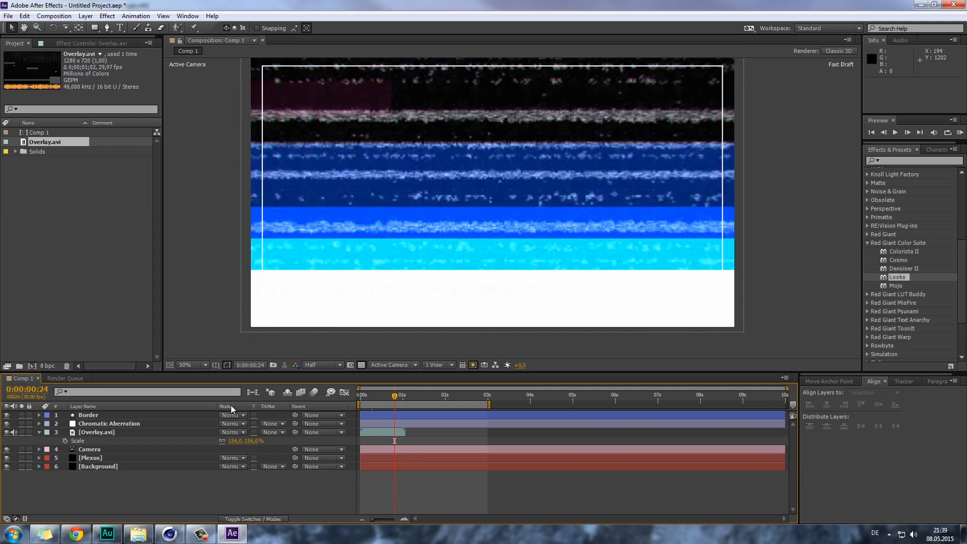
{"action": "left_click", "coordinate": [257, 518]}
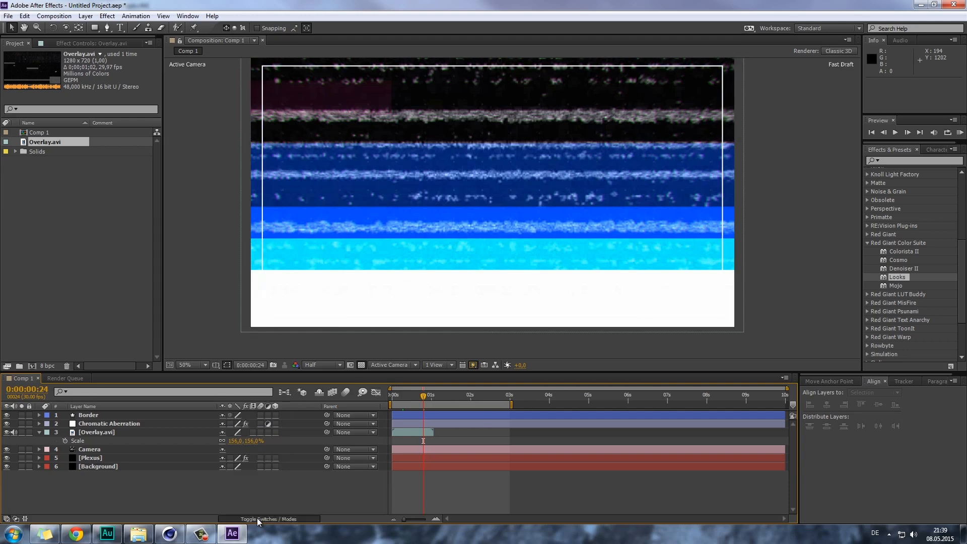
{"action": "left_click", "coordinate": [257, 518]}
{"action": "left_click", "coordinate": [233, 432]}
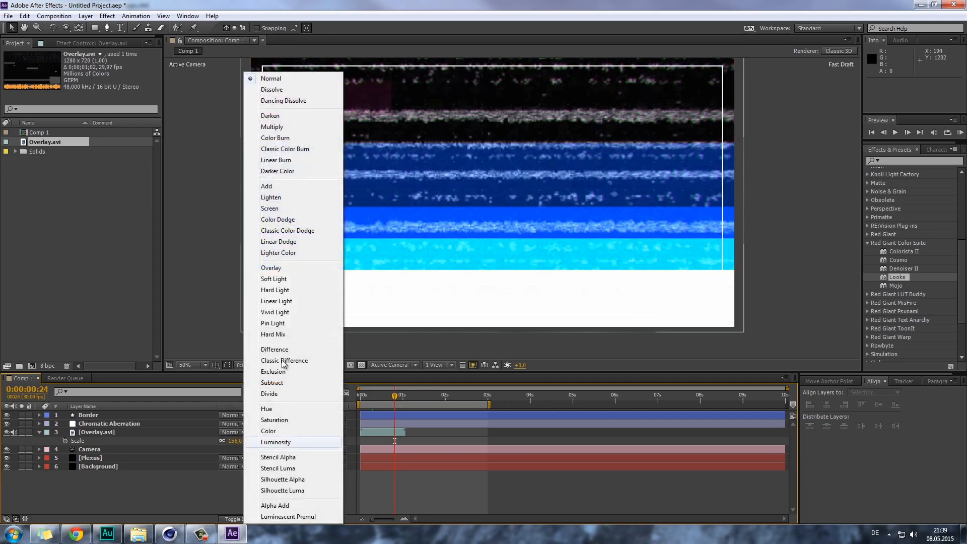
{"action": "left_click", "coordinate": [275, 187]}
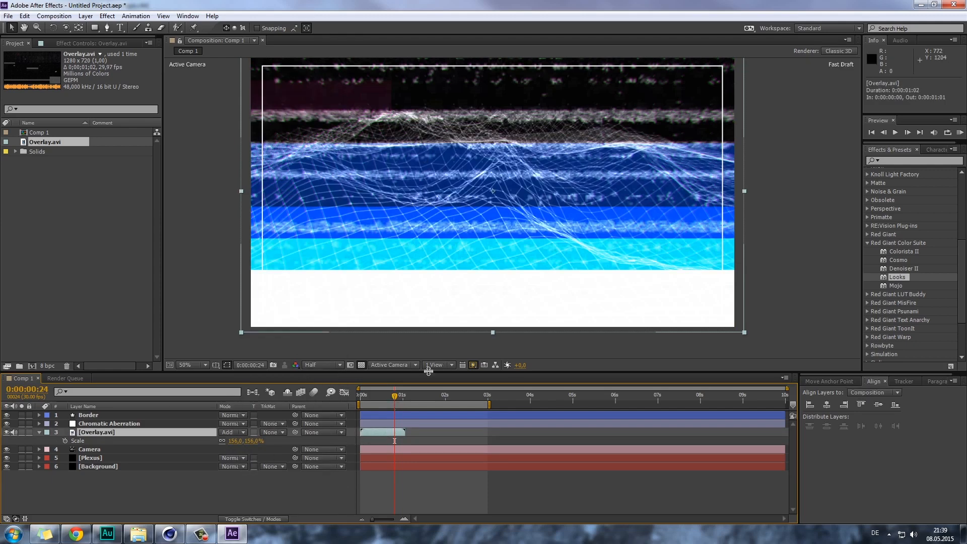
- Check the blended overlay near the start, hide the Overlay.avi layer and go to 0:00:01:06
{"action": "left_click_drag", "start_coordinate": [374, 401], "coordinate": [362, 400]}
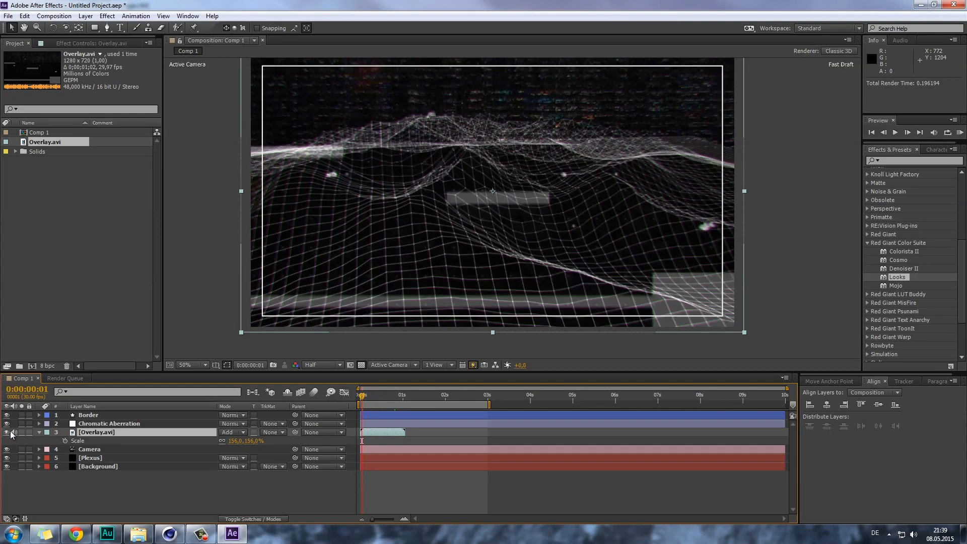
{"action": "left_click", "coordinate": [353, 492]}
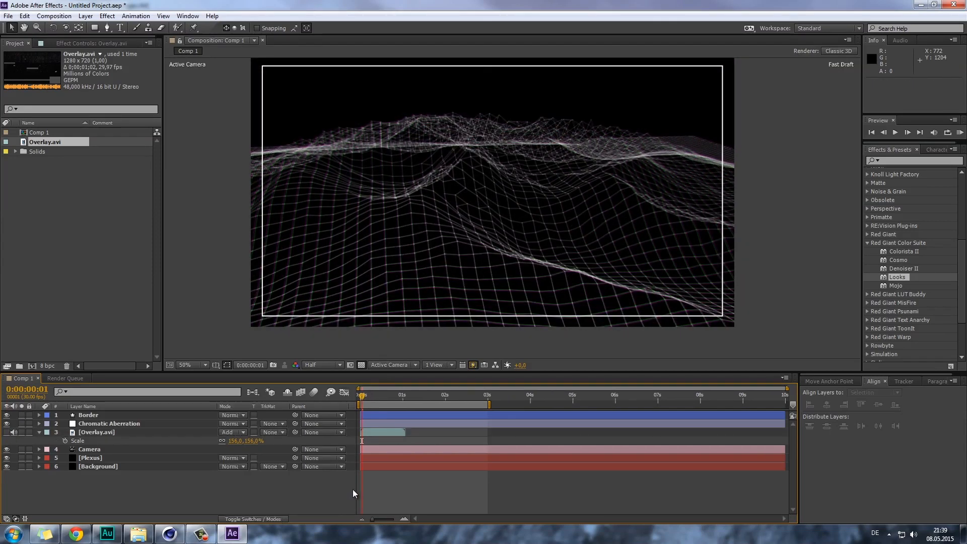
{"action": "left_click_drag", "start_coordinate": [363, 393], "coordinate": [411, 393]}
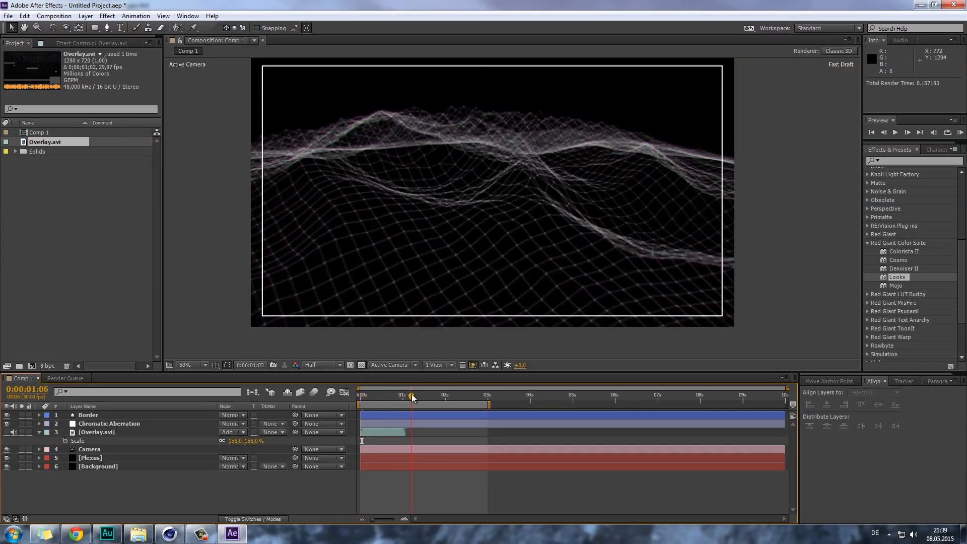
{"action": "left_click", "coordinate": [103, 451]}
{"action": "key", "text": "ctrl+c"}
{"action": "key", "text": "ctrl+v"}
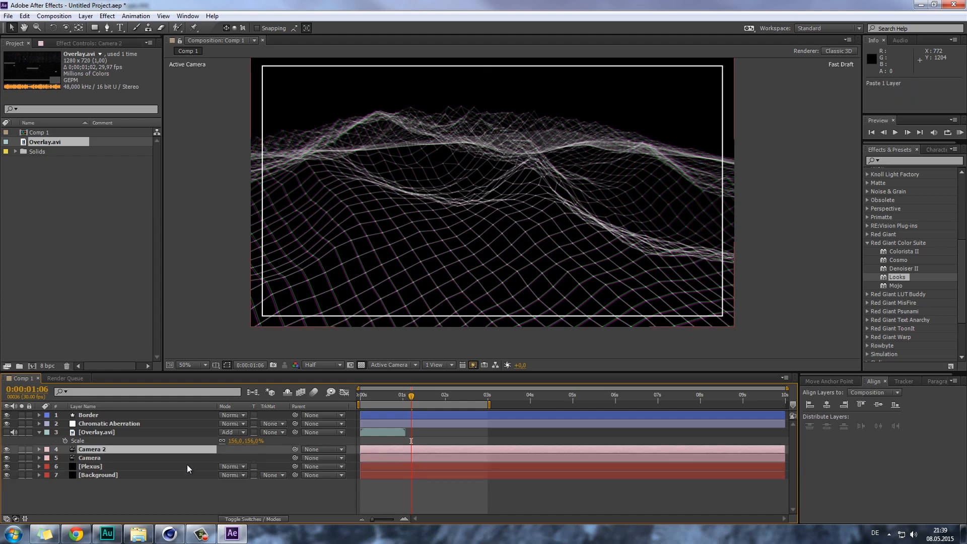
{"action": "key", "text": "Delete"}
- Create a second two-node camera with the 50mm preset and depth of field enabled
{"action": "right_click", "coordinate": [134, 482]}
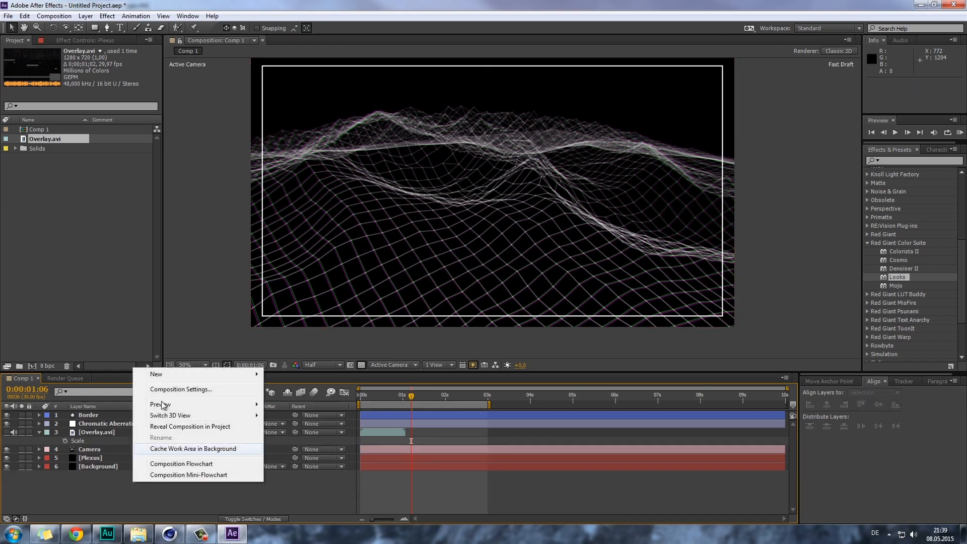
{"action": "mouse_move", "coordinate": [167, 374]}
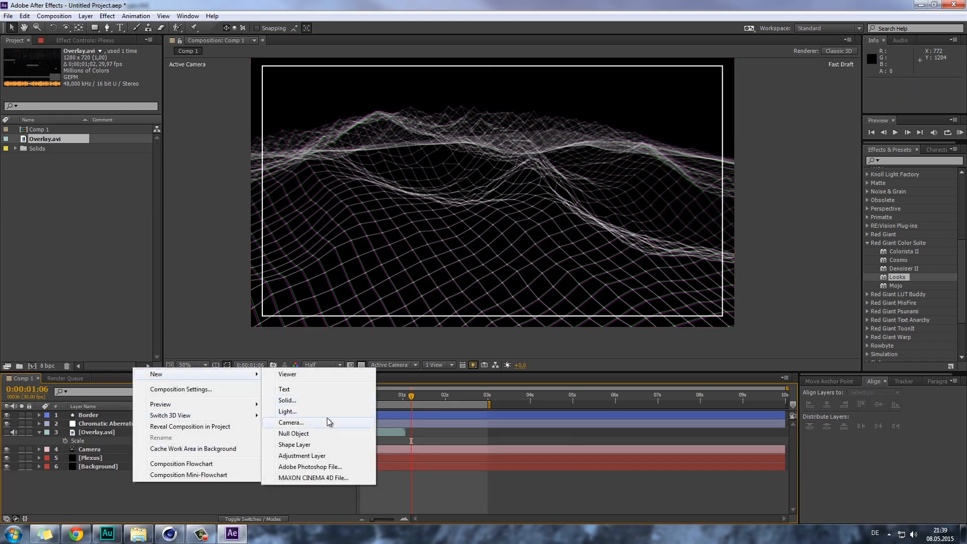
{"action": "left_click", "coordinate": [323, 422]}
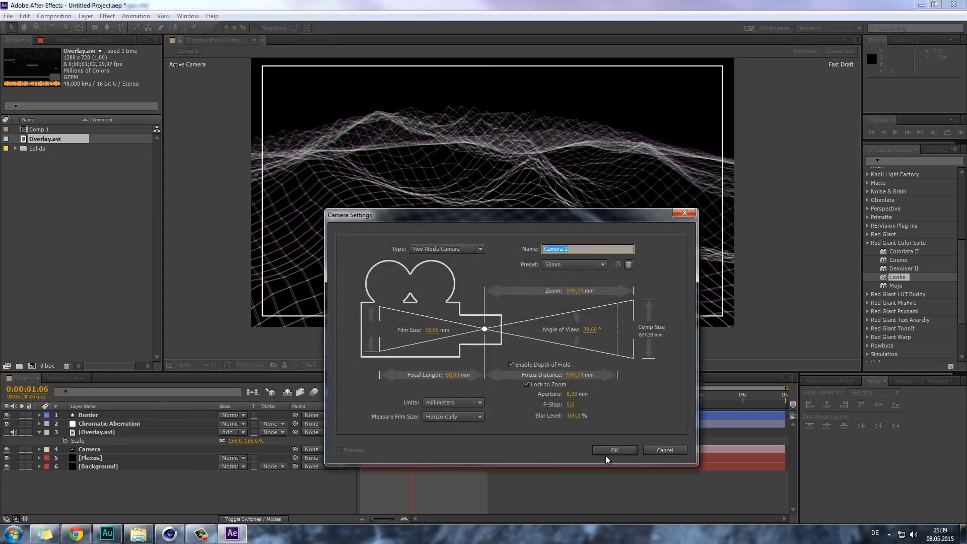
{"action": "left_click", "coordinate": [604, 455]}
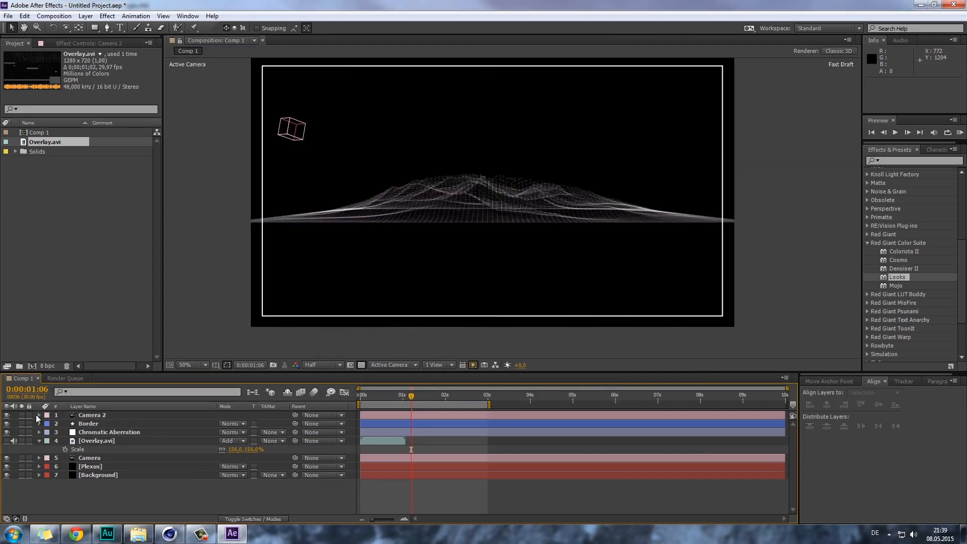
- At 0:00:01:06, turn on keyframing for all of Camera 2's point of interest, position, orientation and rotation properties
{"action": "left_click", "coordinate": [40, 416]}
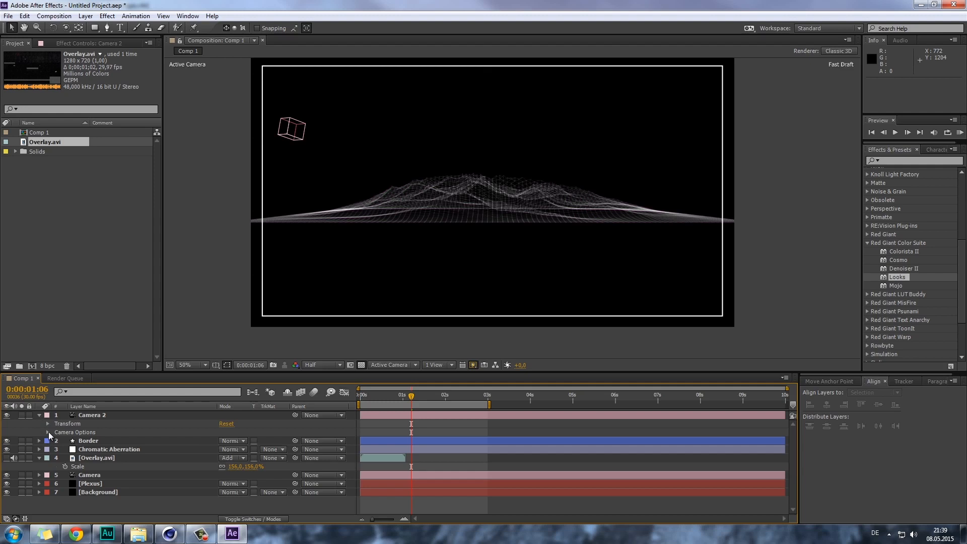
{"action": "left_click", "coordinate": [48, 432]}
{"action": "left_click", "coordinate": [48, 415]}
{"action": "left_click", "coordinate": [48, 424]}
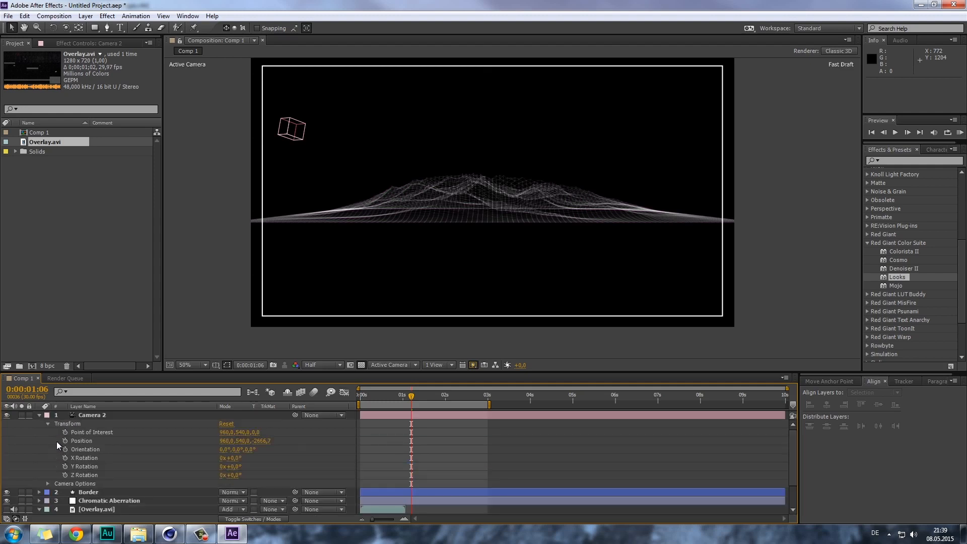
{"action": "left_click_drag", "start_coordinate": [65, 432], "coordinate": [65, 475]}
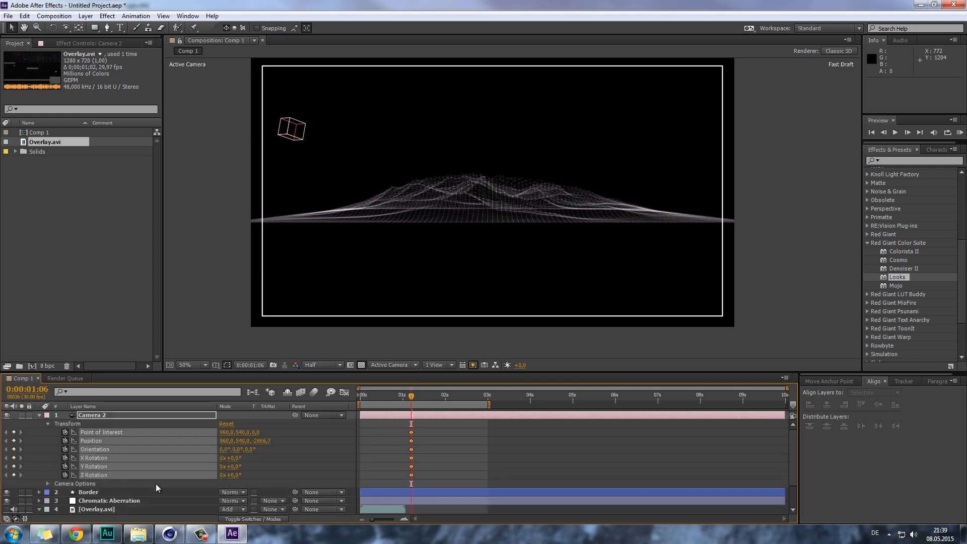
- At 0:00:02:24, bring Camera 2 in close to the landscape, to a Z position of about -602.7
{"action": "left_click", "coordinate": [412, 398]}
{"action": "left_click_drag", "start_coordinate": [448, 397], "coordinate": [479, 397]}
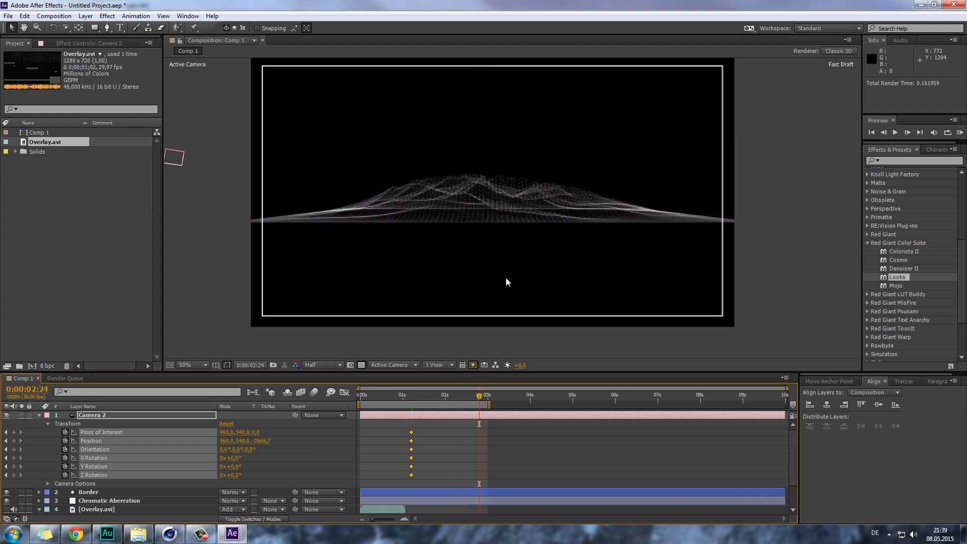
{"action": "key", "text": "c"}
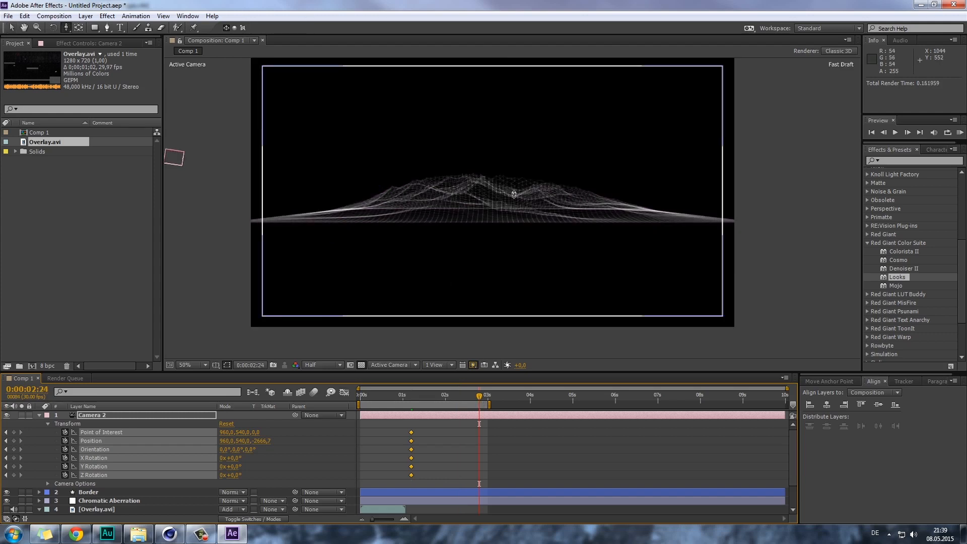
{"action": "left_click_drag", "start_coordinate": [514, 195], "coordinate": [569, 5]}
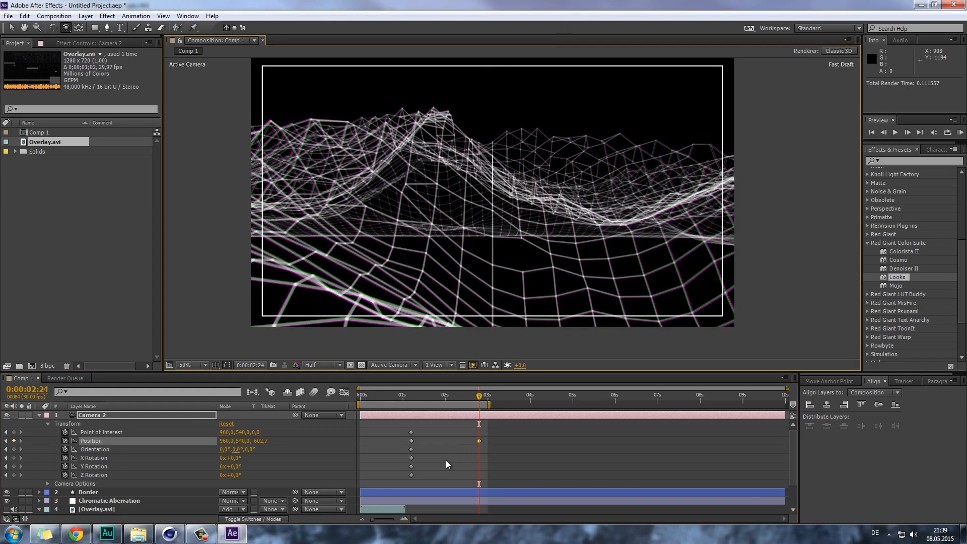
- Use the close-up position as Camera 2's starting keyframe and shift all its transform keyframes to 0:00:01:16
{"action": "left_click", "coordinate": [479, 441]}
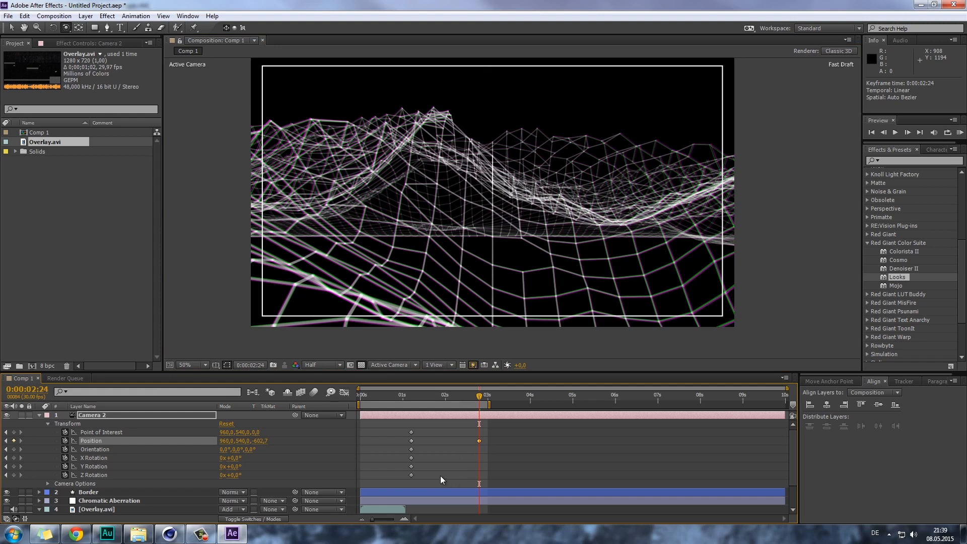
{"action": "left_click_drag", "start_coordinate": [412, 441], "coordinate": [415, 441]}
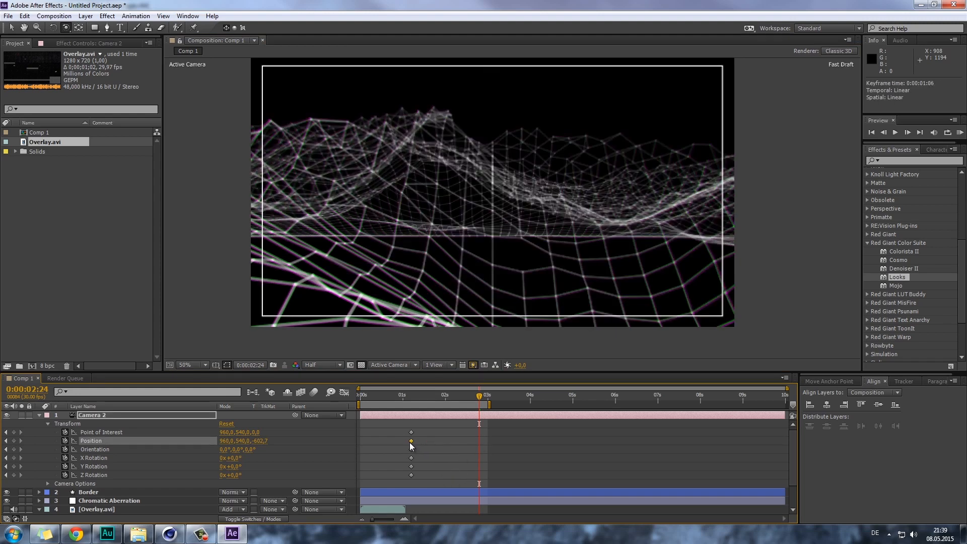
{"action": "left_click_drag", "start_coordinate": [423, 480], "coordinate": [486, 437]}
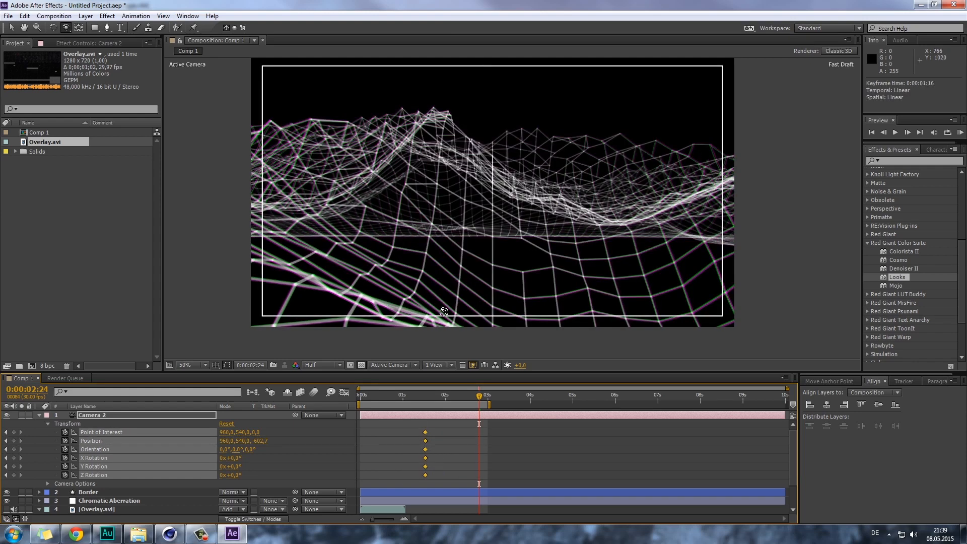
- At 0:00:02:24, orbit and track Camera 2 to an angled, higher view at a position of about 1568.5, 344.4, -350.5
{"action": "left_click_drag", "start_coordinate": [528, 221], "coordinate": [484, 266]}
{"action": "key", "text": "c"}
{"action": "key", "text": "c"}
{"action": "key", "text": "c"}
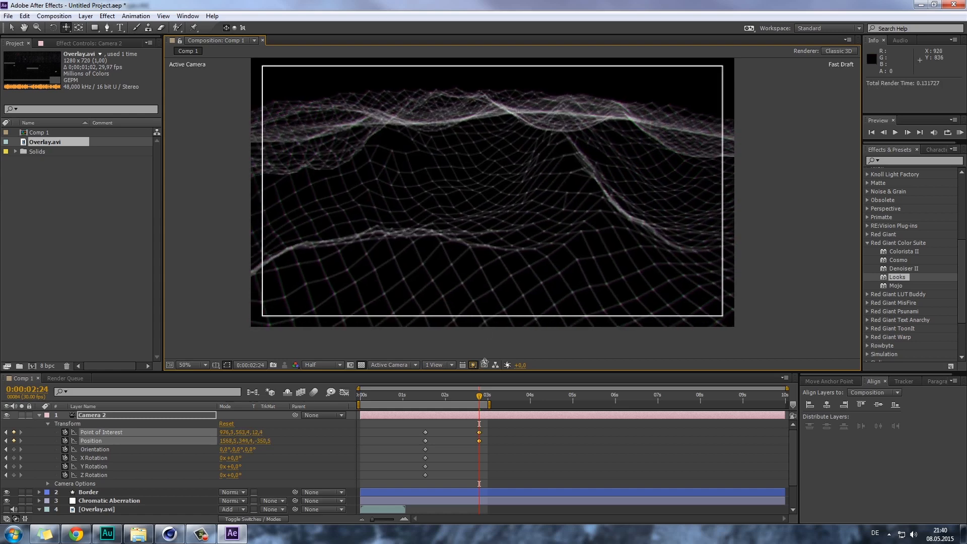
- Go to 0:00:01:14, collapse the open layer properties and move Camera 2 directly above the first Camera layer
{"action": "left_click_drag", "start_coordinate": [479, 396], "coordinate": [422, 395]}
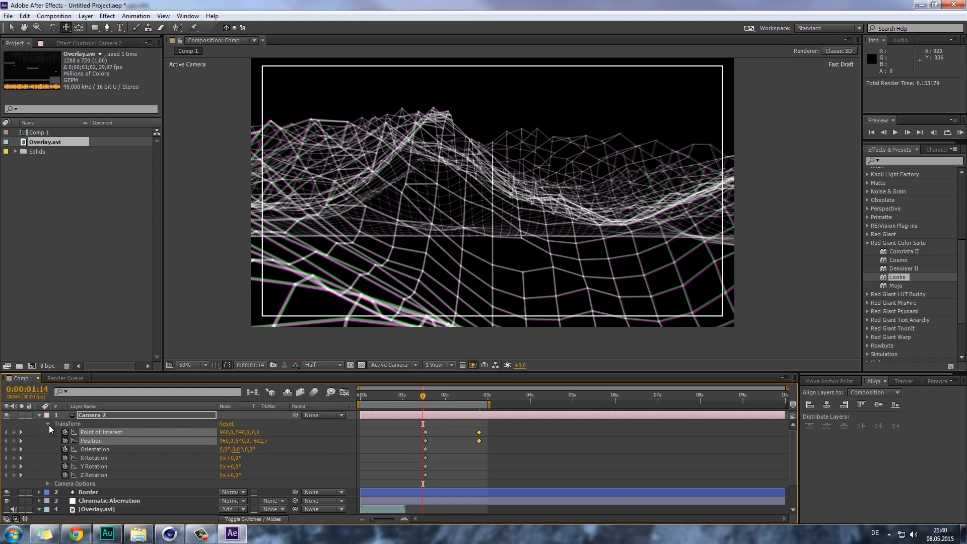
{"action": "left_click", "coordinate": [40, 415]}
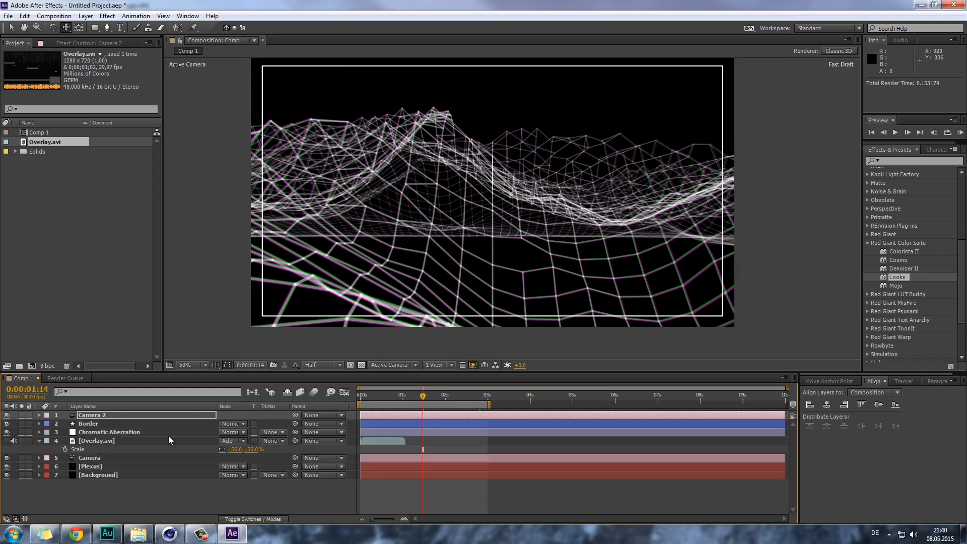
{"action": "left_click_drag", "start_coordinate": [114, 415], "coordinate": [114, 456]}
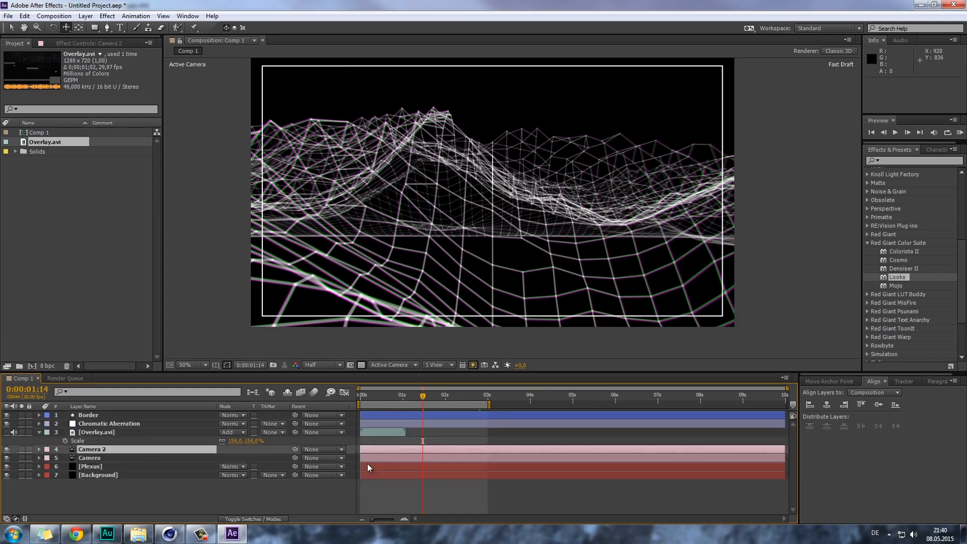
{"action": "left_click", "coordinate": [39, 431]}
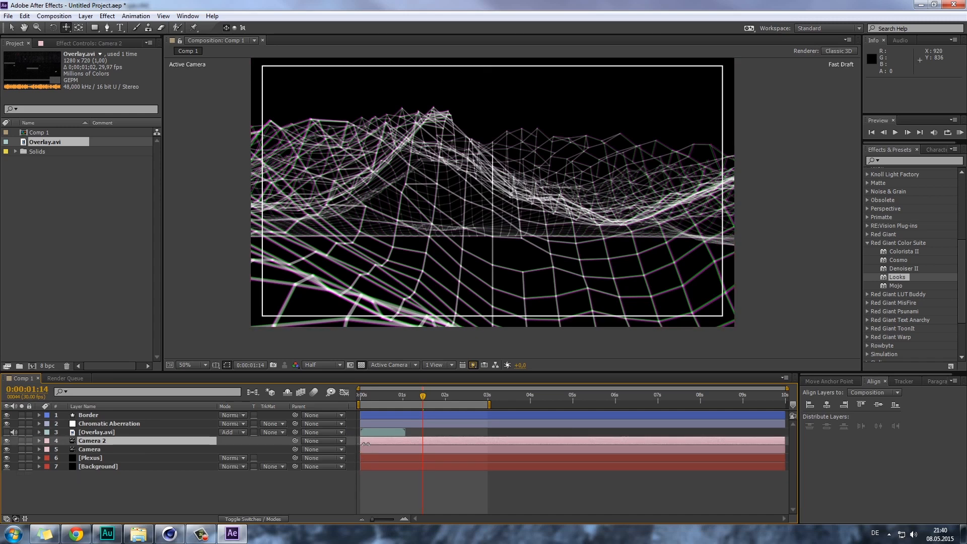
- Trim the Camera 2 layer to start at 0:00:00:27 and end just after its last keyframes
{"action": "left_click_drag", "start_coordinate": [364, 443], "coordinate": [398, 442]}
{"action": "left_click_drag", "start_coordinate": [785, 441], "coordinate": [633, 442]}
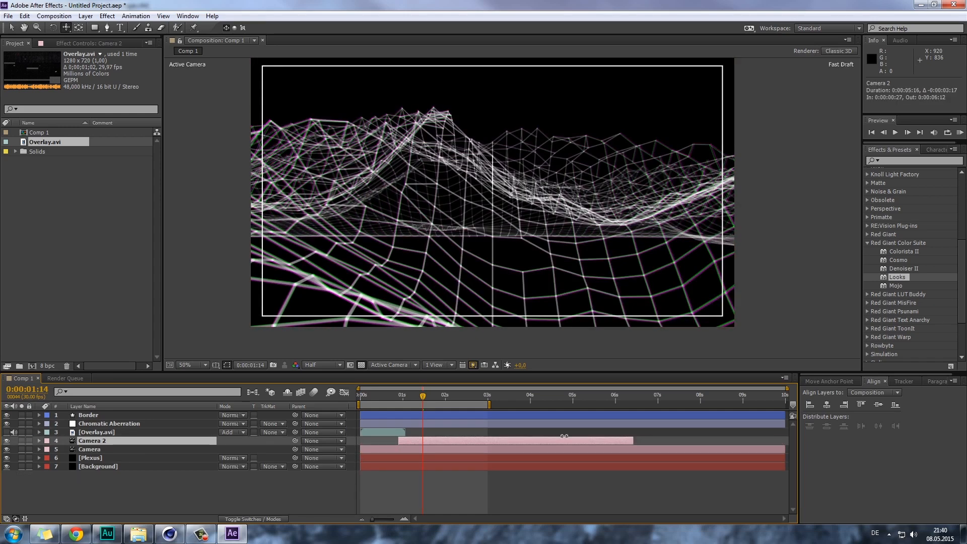
{"action": "left_click_drag", "start_coordinate": [564, 437], "coordinate": [497, 440]}
{"action": "key", "text": "u"}
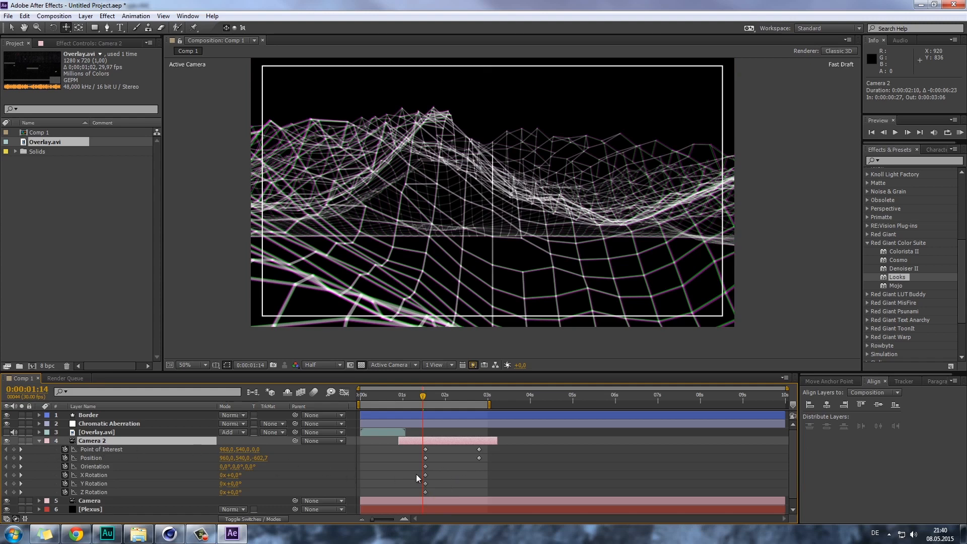
{"action": "left_click_drag", "start_coordinate": [498, 439], "coordinate": [482, 441]}
{"action": "left_click", "coordinate": [280, 472]}
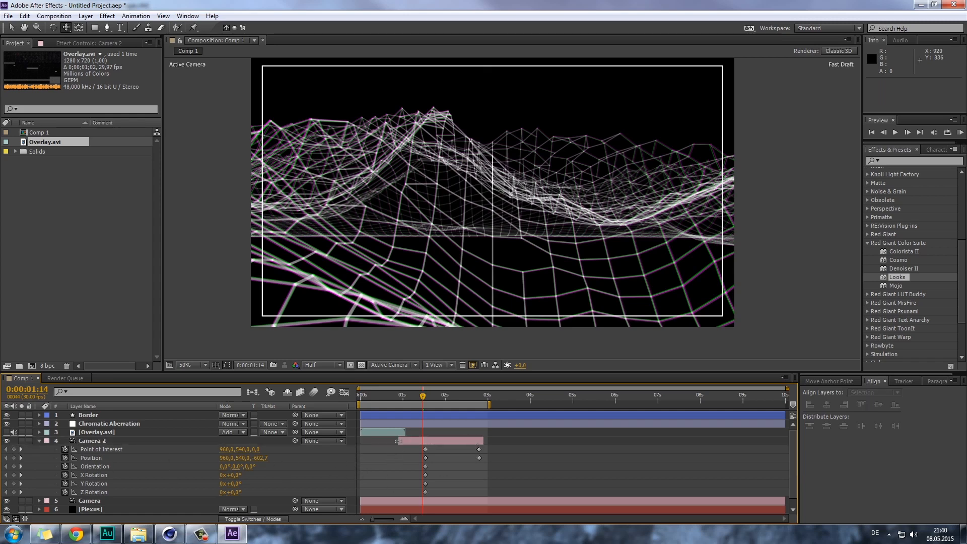
- Trim the start of the Camera 2 layer to 0:00:01:14 and collapse its properties
{"action": "left_click_drag", "start_coordinate": [397, 441], "coordinate": [423, 441]}
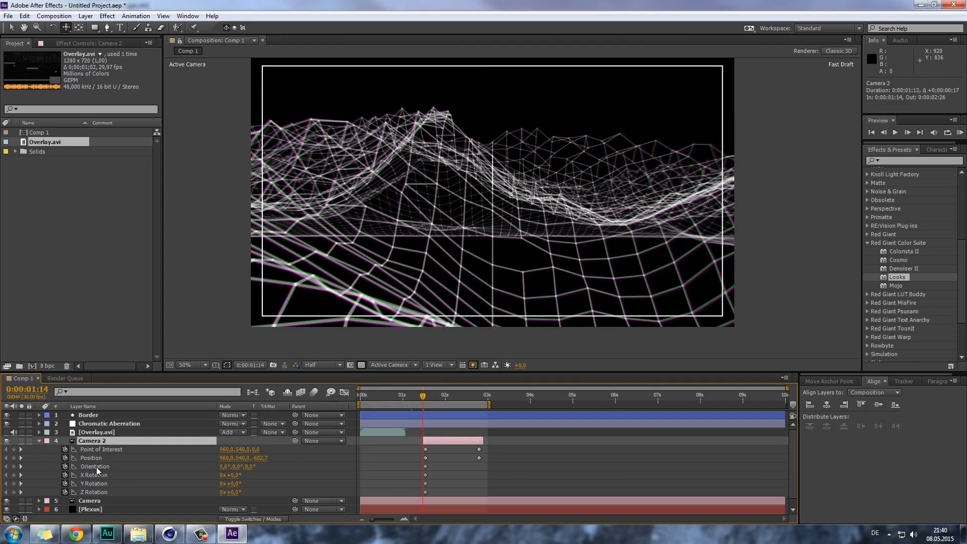
{"action": "scroll", "coordinate": [95, 467], "scroll_direction": "down", "scroll_amount": 1}
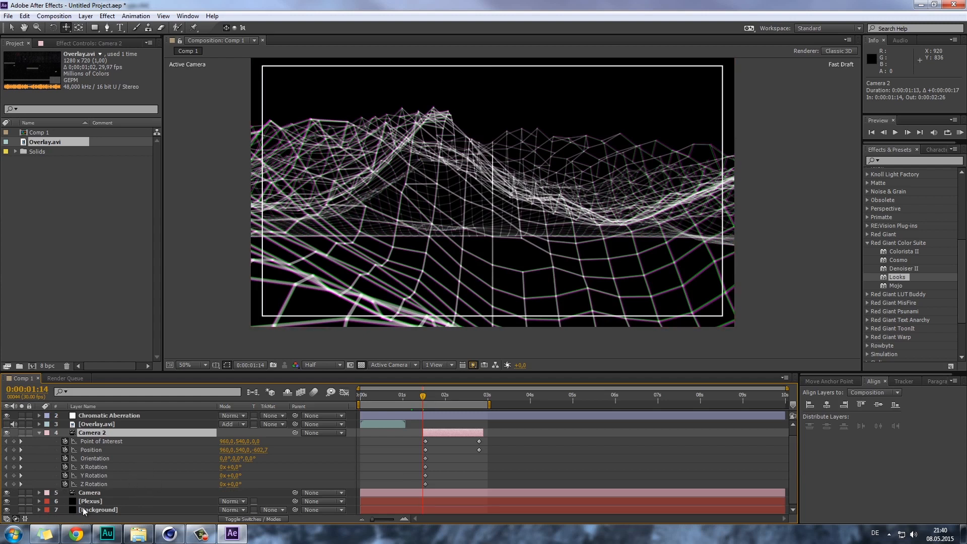
{"action": "left_click", "coordinate": [39, 432]}
- Reveal the first Camera layer's keyframes, move its final Point of Interest and Position keyframes to 0:00:01:08, and trim the layer's end to about 0:00:01:11
{"action": "left_click", "coordinate": [39, 449]}
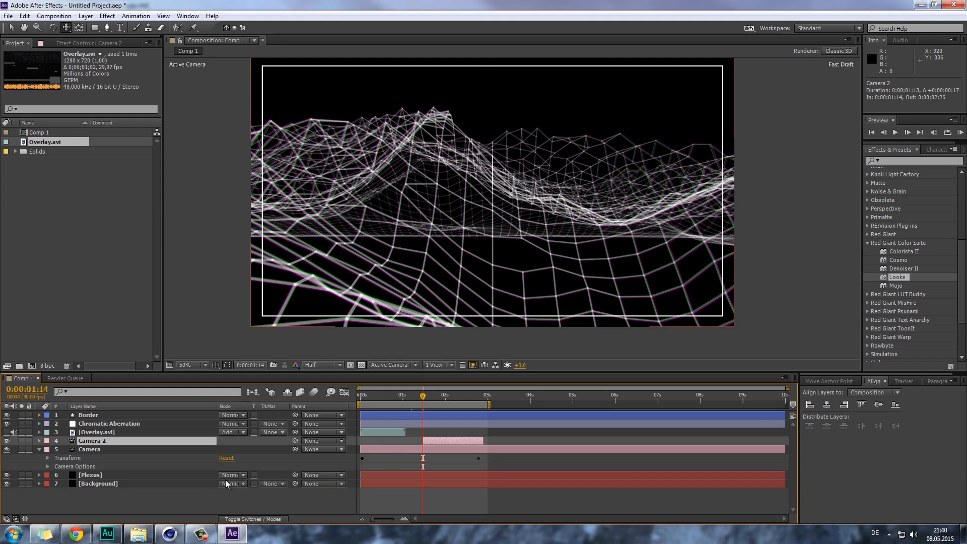
{"action": "key", "text": "u"}
{"action": "scroll", "coordinate": [439, 485], "scroll_direction": "down", "scroll_amount": 3}
{"action": "left_click", "coordinate": [92, 477]}
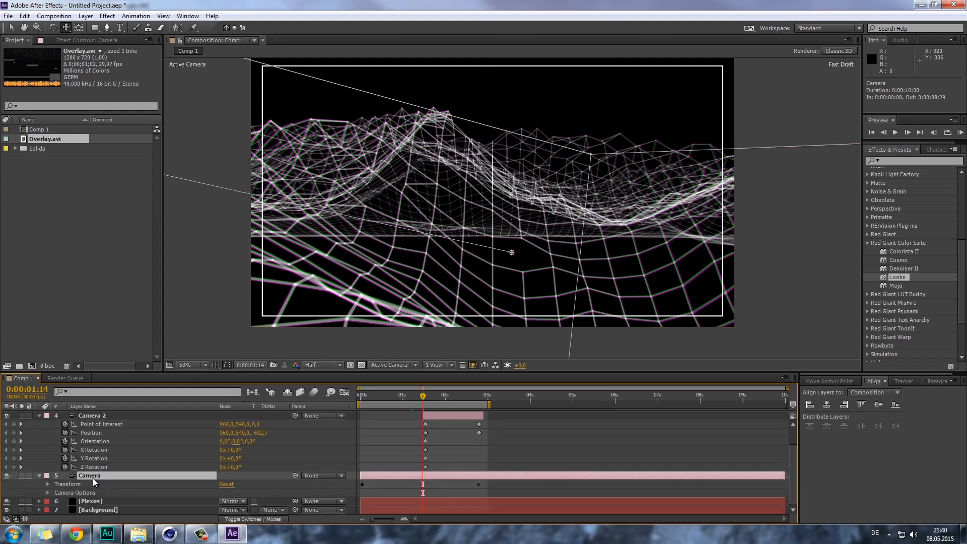
{"action": "scroll", "coordinate": [101, 466], "scroll_direction": "up", "scroll_amount": 3}
{"action": "left_click", "coordinate": [40, 440]}
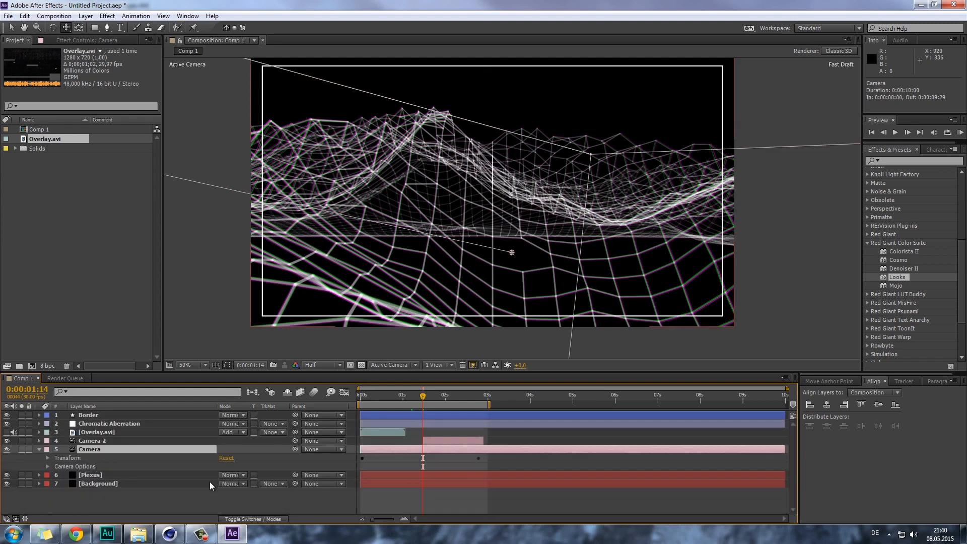
{"action": "key", "text": "u"}
{"action": "scroll", "coordinate": [691, 457], "scroll_direction": "down", "scroll_amount": 1}
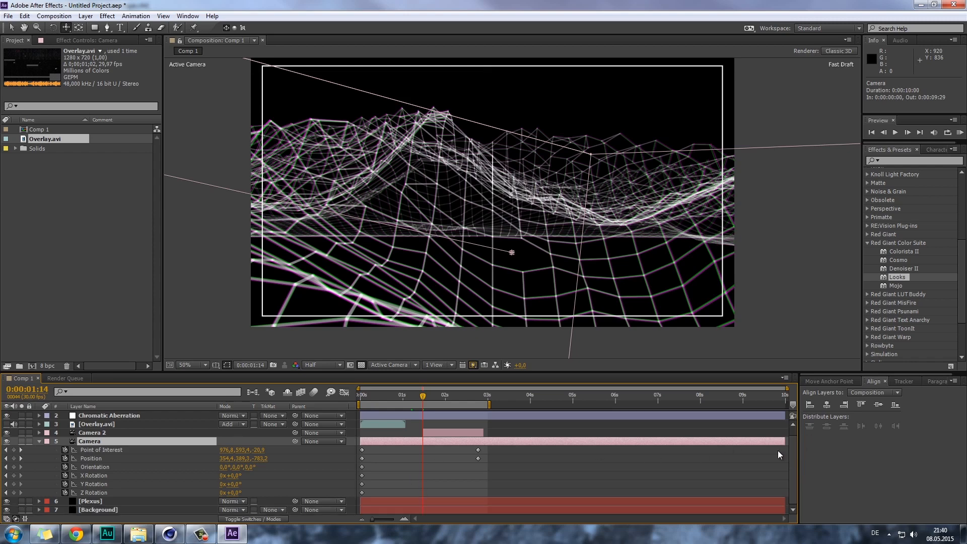
{"action": "left_click_drag", "start_coordinate": [784, 441], "coordinate": [482, 442]}
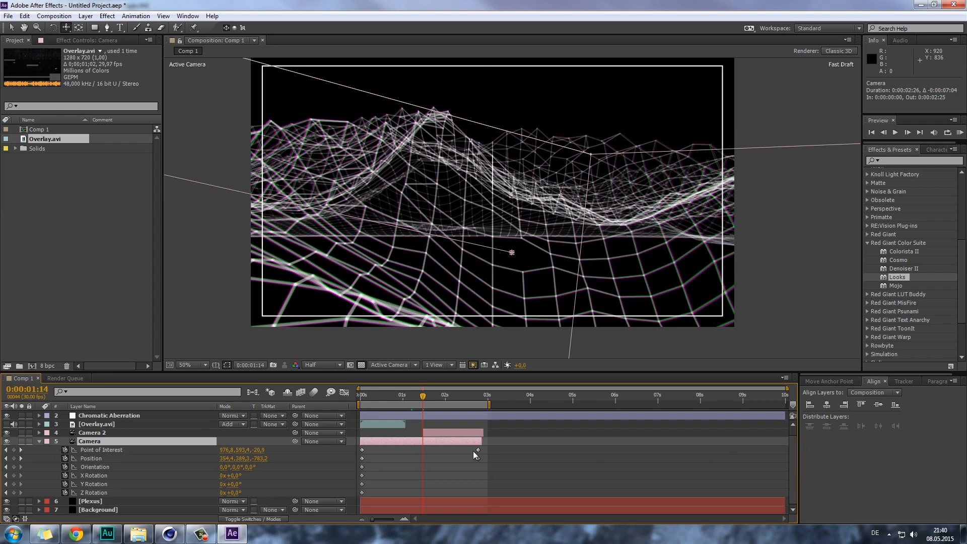
{"action": "left_click_drag", "start_coordinate": [486, 470], "coordinate": [414, 450]}
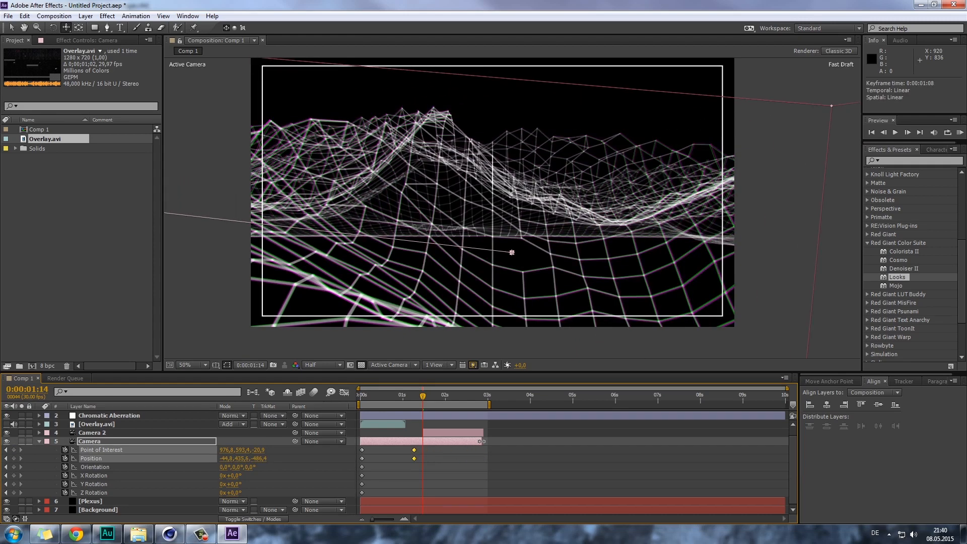
{"action": "mouse_move", "coordinate": [481, 441]}
{"action": "left_mouse_down"}
{"action": "mouse_move", "coordinate": [419, 441]}
{"action": "mouse_move", "coordinate": [477, 437]}
{"action": "left_mouse_up"}
- Extend the work area's end to 0:00:03:28 and shift the Camera 2 layer to start at about 0:00:02:05
{"action": "left_click_drag", "start_coordinate": [488, 404], "coordinate": [530, 406]}
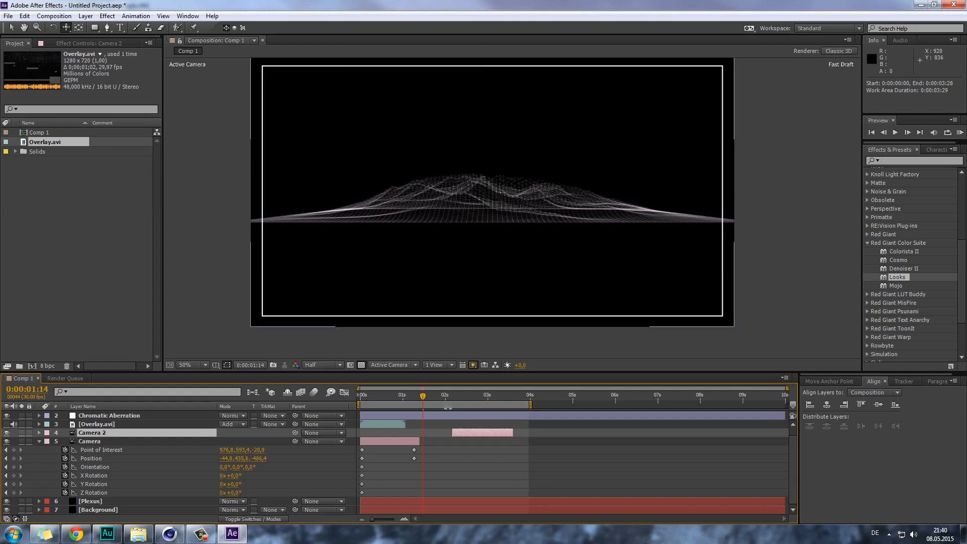
{"action": "left_click_drag", "start_coordinate": [395, 394], "coordinate": [432, 397]}
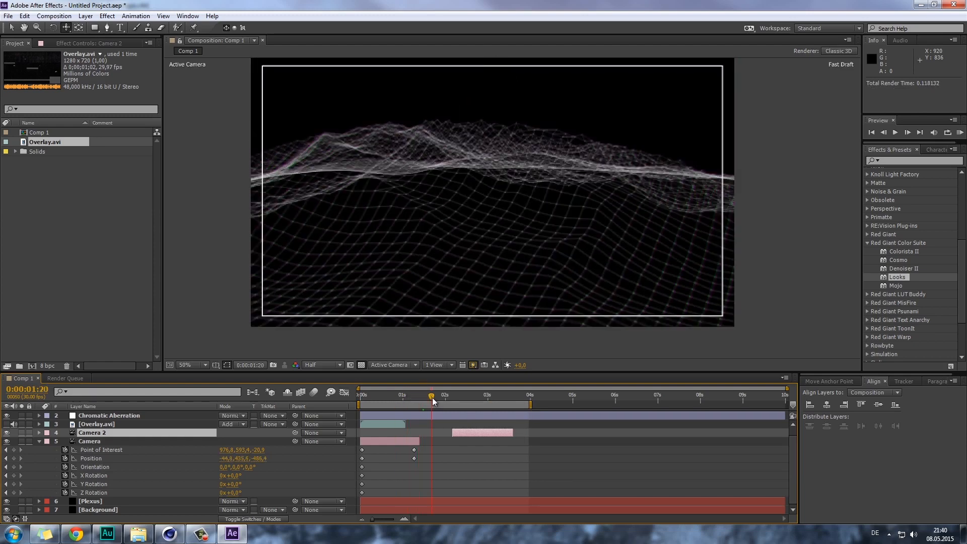
- Trim the Plexus layer to end at 0:00:01:11, matching the first Camera layer, and paste a copy of it
{"action": "left_click", "coordinate": [412, 498]}
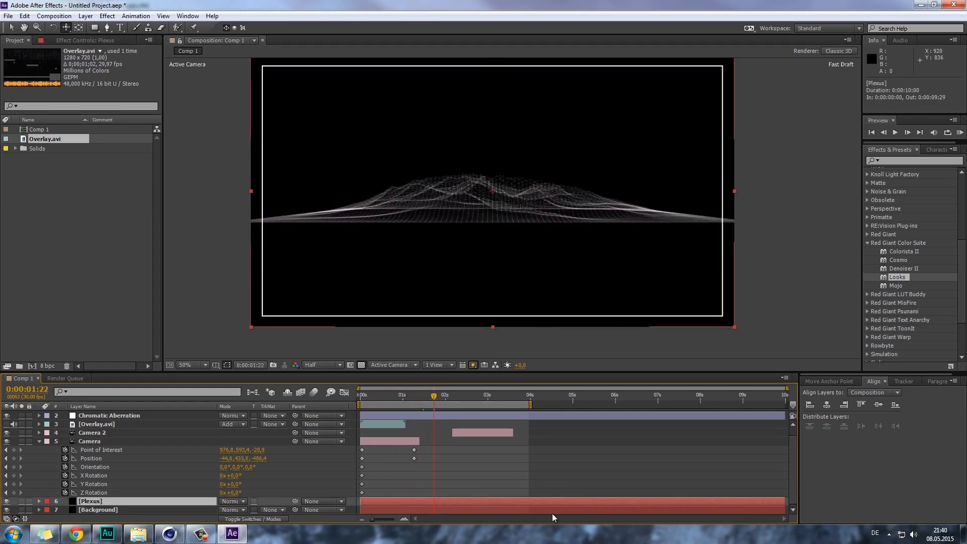
{"action": "left_click_drag", "start_coordinate": [784, 502], "coordinate": [421, 502]}
{"action": "left_click_drag", "start_coordinate": [421, 392], "coordinate": [419, 394]}
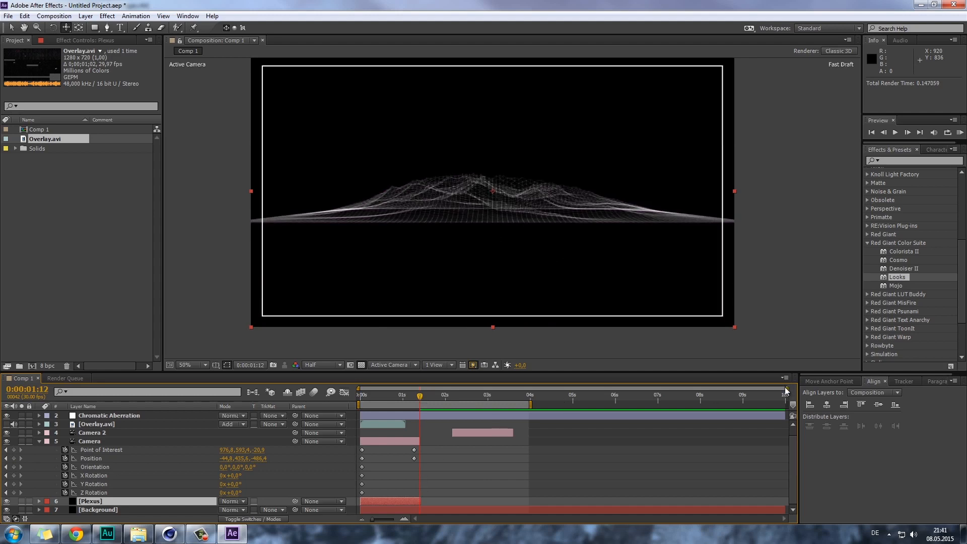
{"action": "left_click_drag", "start_coordinate": [785, 391], "coordinate": [442, 398]}
{"action": "left_click_drag", "start_coordinate": [474, 498], "coordinate": [461, 498]}
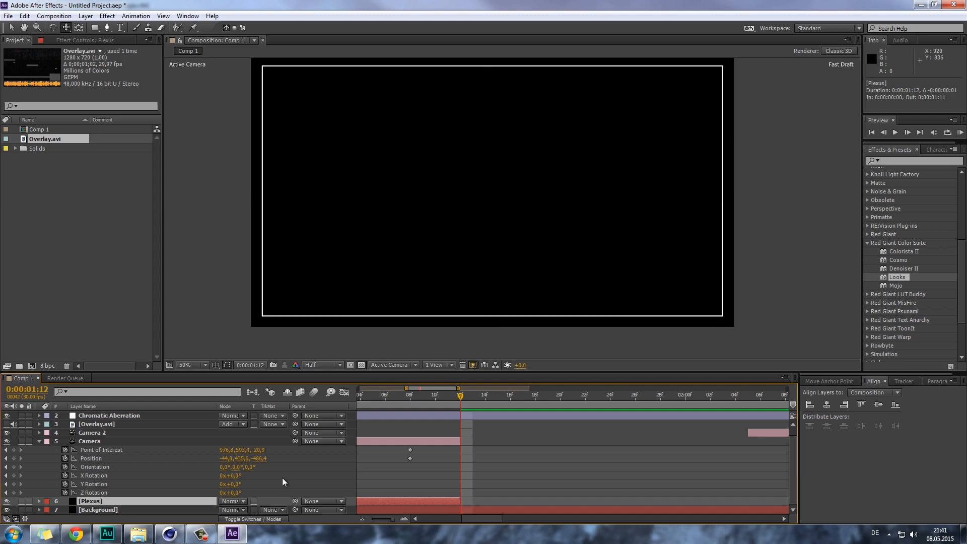
{"action": "key", "text": "ctrl+v"}
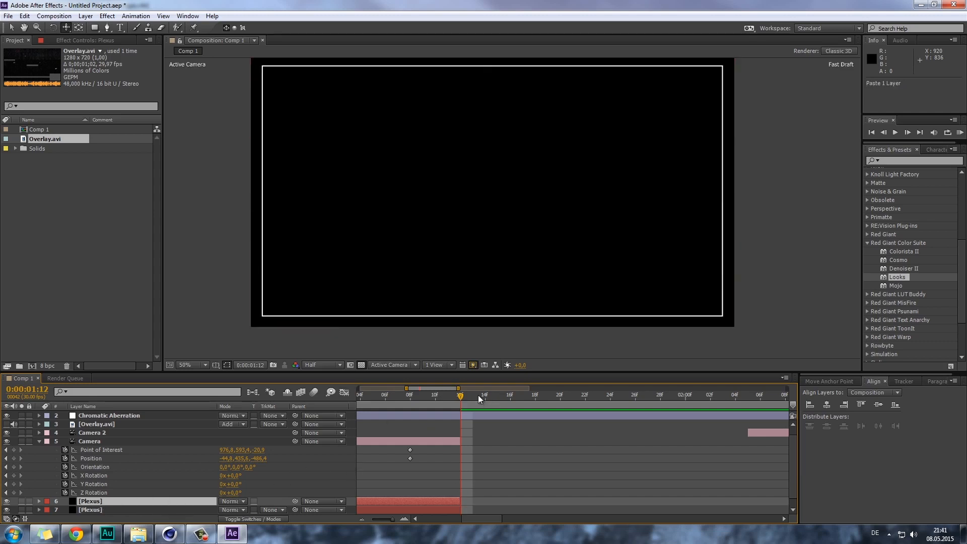
- Move the upper Plexus layer to start at 0:00:02:05 with Camera 2 and extend its end to match that camera layer
{"action": "left_click_drag", "start_coordinate": [459, 389], "coordinate": [781, 392]}
{"action": "scroll", "coordinate": [239, 458], "scroll_direction": "down", "scroll_amount": 1}
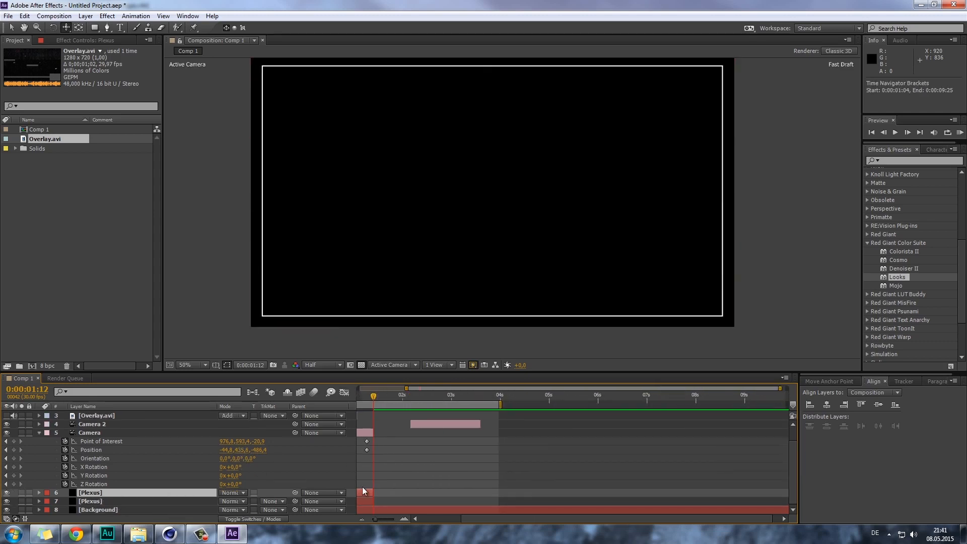
{"action": "left_click", "coordinate": [374, 493]}
{"action": "left_click_drag", "start_coordinate": [373, 493], "coordinate": [476, 488]}
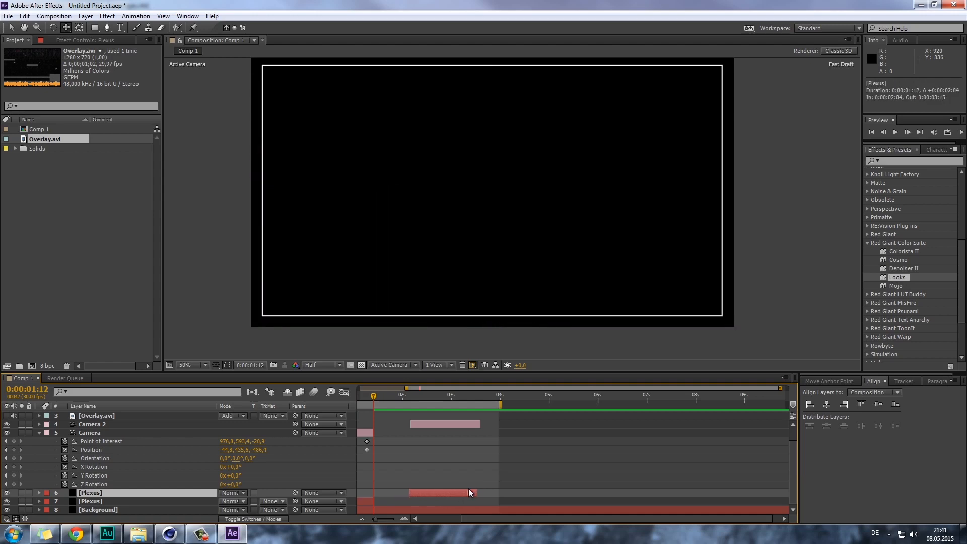
{"action": "left_click", "coordinate": [410, 396]}
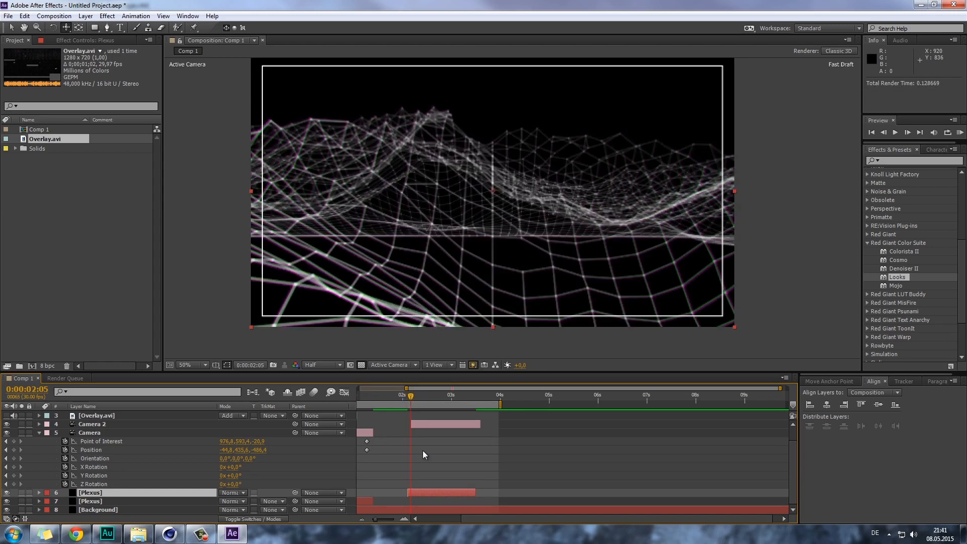
{"action": "left_click_drag", "start_coordinate": [421, 494], "coordinate": [465, 493]}
{"action": "left_click", "coordinate": [479, 396]}
{"action": "left_click", "coordinate": [481, 396]}
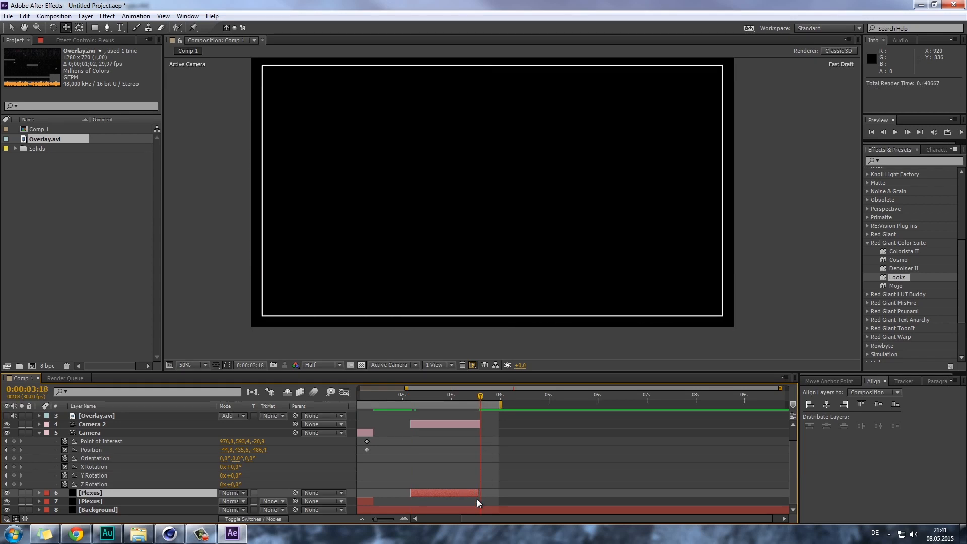
{"action": "left_click_drag", "start_coordinate": [479, 493], "coordinate": [480, 494]}
{"action": "left_click", "coordinate": [506, 470]}
- Collapse the Camera layer's properties and shift the Overlay.avi layer to start at 0:00:01:09
{"action": "left_click_drag", "start_coordinate": [480, 396], "coordinate": [383, 396]}
{"action": "left_click", "coordinate": [39, 434]}
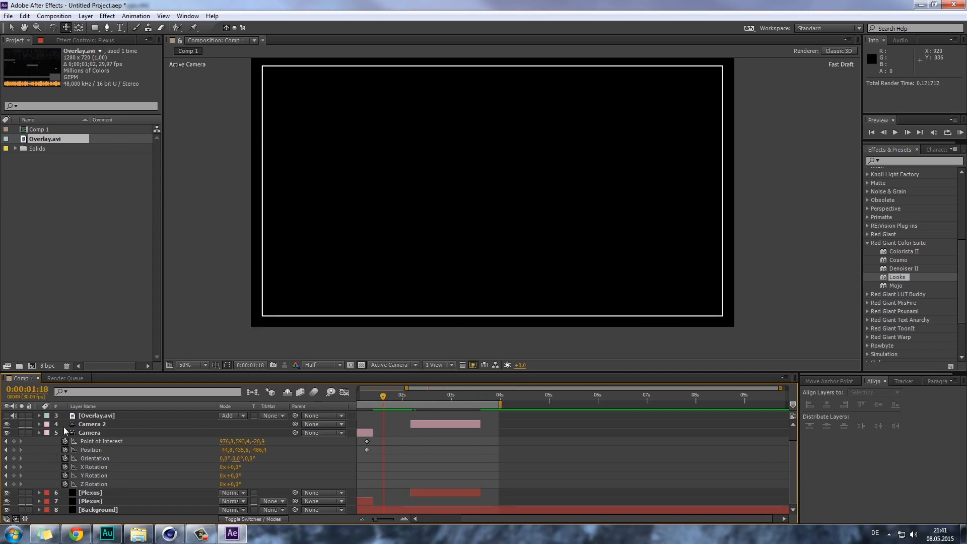
{"action": "left_click", "coordinate": [124, 433]}
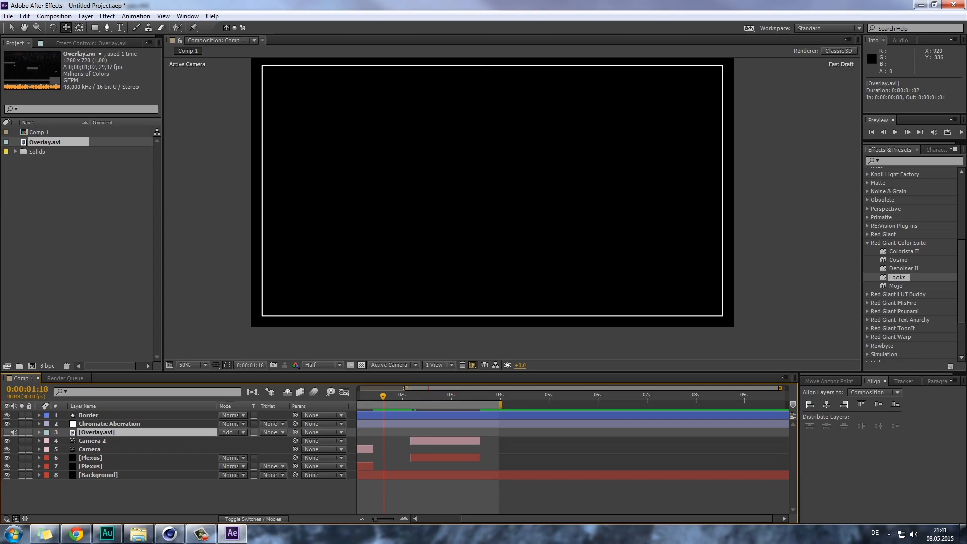
{"action": "left_click_drag", "start_coordinate": [405, 389], "coordinate": [358, 388]}
{"action": "left_click_drag", "start_coordinate": [384, 434], "coordinate": [439, 433]}
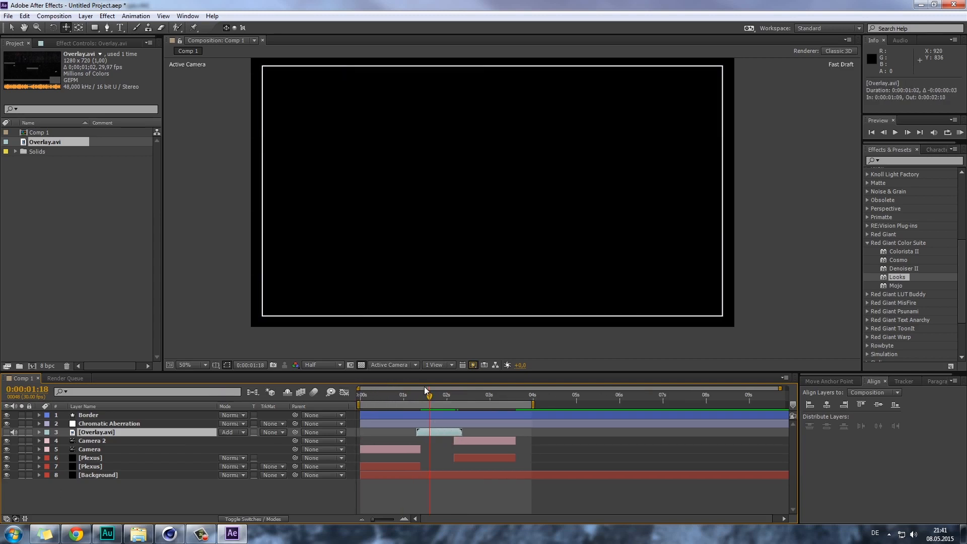
- Try the Normal blending mode on the Overlay.avi layer
{"action": "left_click_drag", "start_coordinate": [413, 394], "coordinate": [437, 402]}
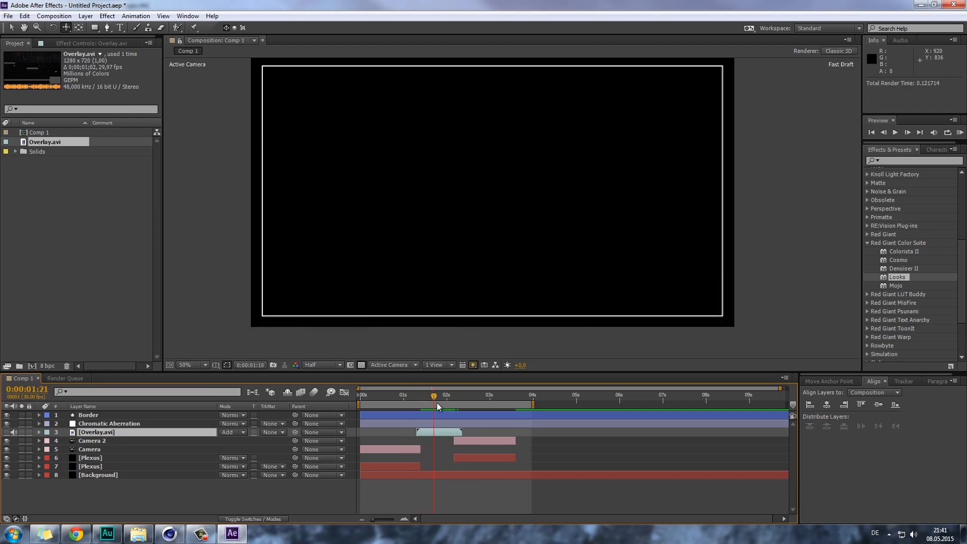
{"action": "left_click", "coordinate": [240, 433]}
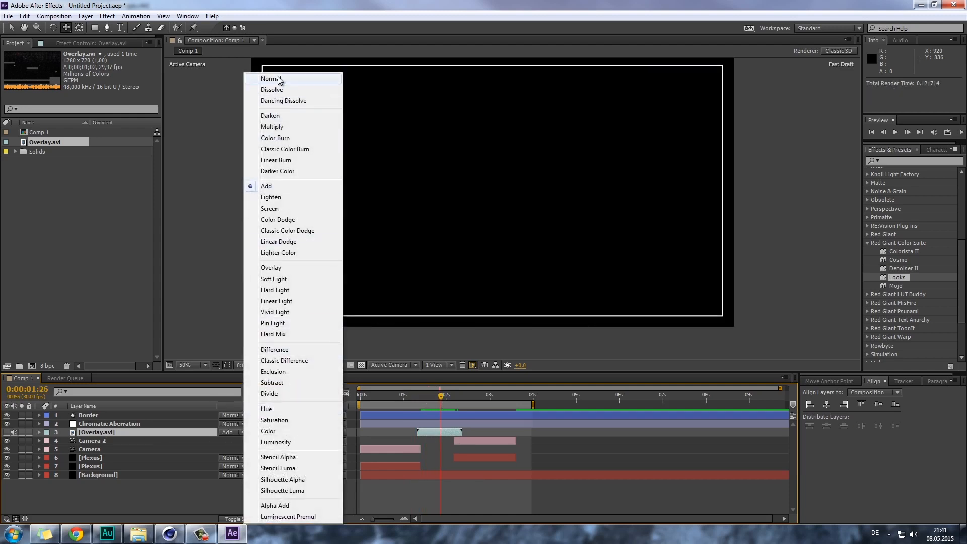
{"action": "left_click", "coordinate": [277, 77]}
- Make the Overlay.avi layer visible, set its blending mode to Add, and scrub back to the composition's start
{"action": "mouse_move", "coordinate": [430, 397]}
{"action": "left_mouse_down"}
{"action": "mouse_move", "coordinate": [461, 405]}
{"action": "mouse_move", "coordinate": [436, 404]}
{"action": "left_mouse_up"}
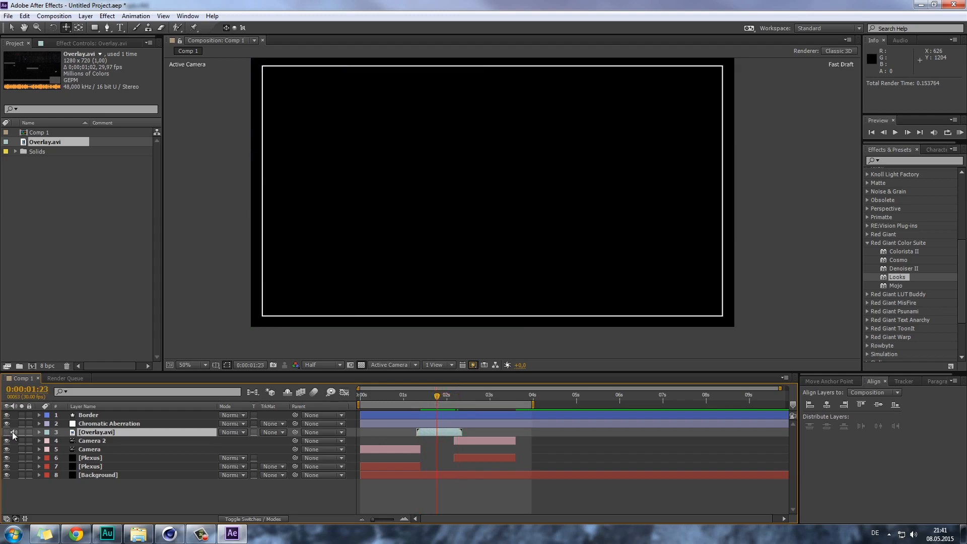
{"action": "mouse_move", "coordinate": [432, 396]}
{"action": "left_mouse_down"}
{"action": "mouse_move", "coordinate": [410, 397]}
{"action": "mouse_move", "coordinate": [436, 402]}
{"action": "left_mouse_up"}
{"action": "left_click", "coordinate": [231, 432]}
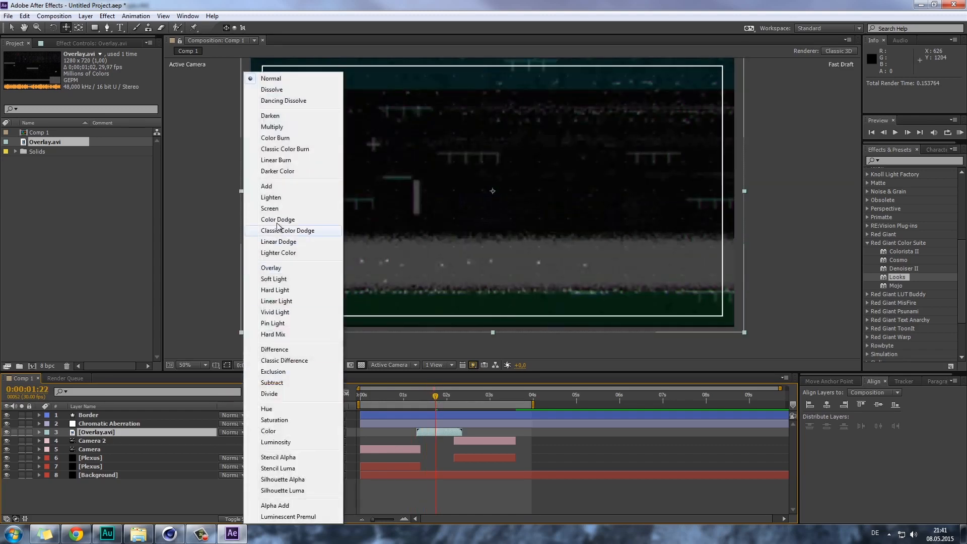
{"action": "left_click", "coordinate": [265, 186]}
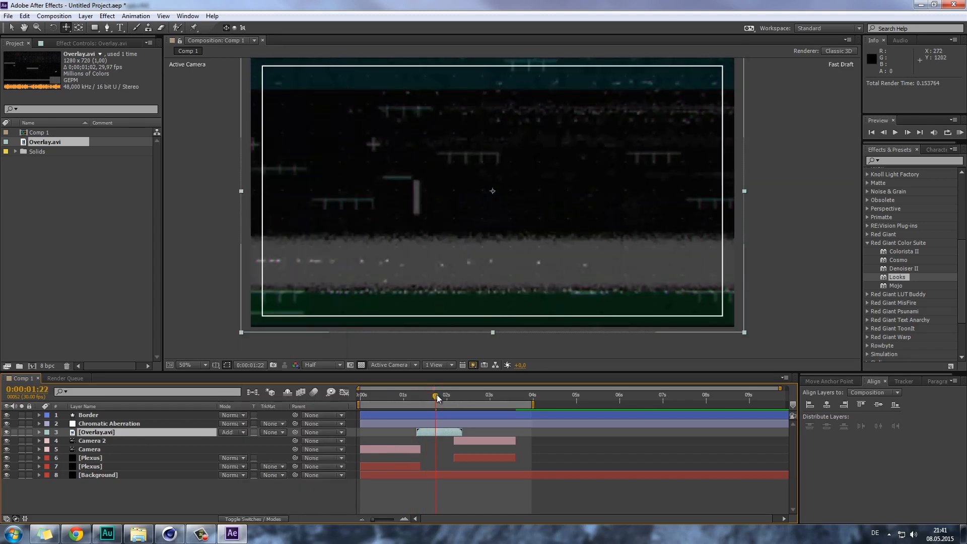
{"action": "left_click_drag", "start_coordinate": [437, 395], "coordinate": [344, 398]}
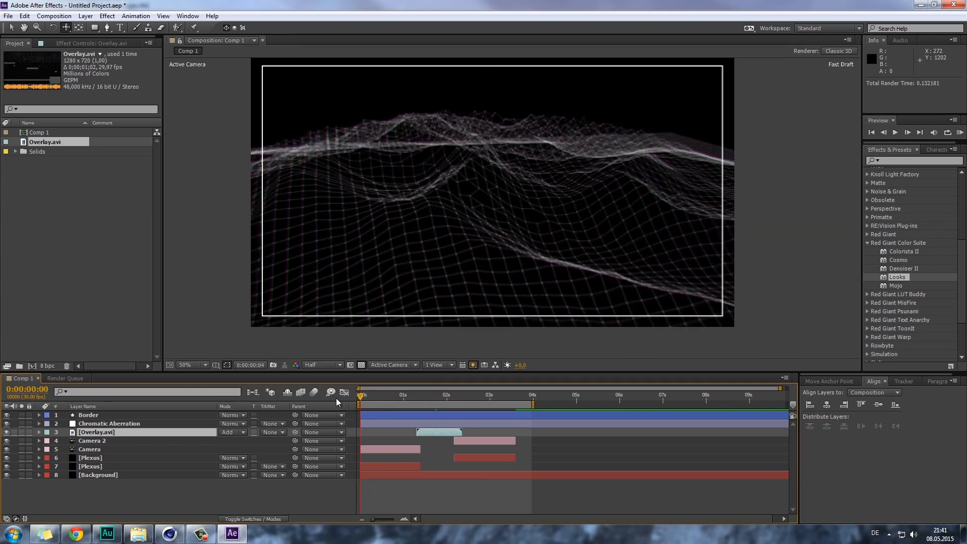
- Reveal the Camera layer's keyframes and move its first set of keyframes to 0:00:00:00
{"action": "left_click", "coordinate": [94, 458]}
{"action": "left_click", "coordinate": [95, 439]}
{"action": "left_click", "coordinate": [95, 448]}
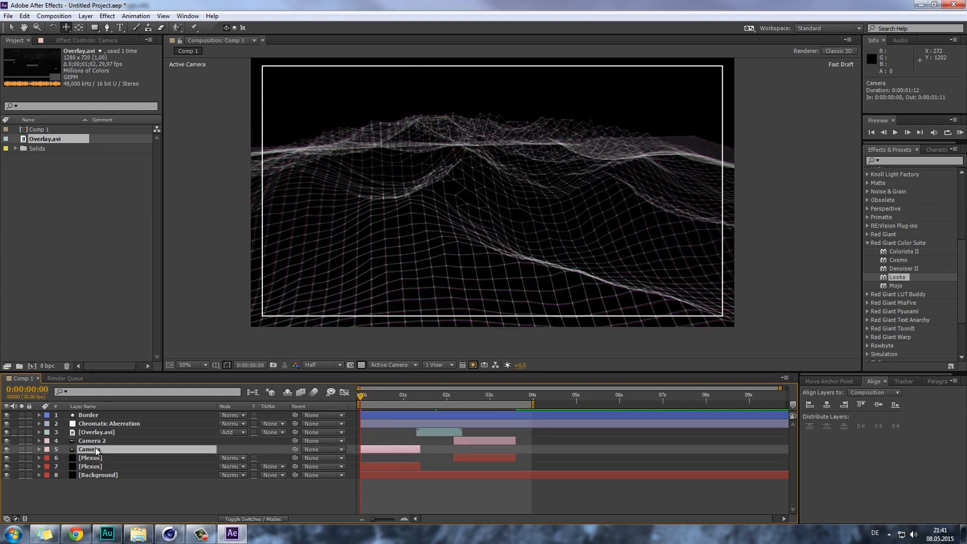
{"action": "key", "text": "u"}
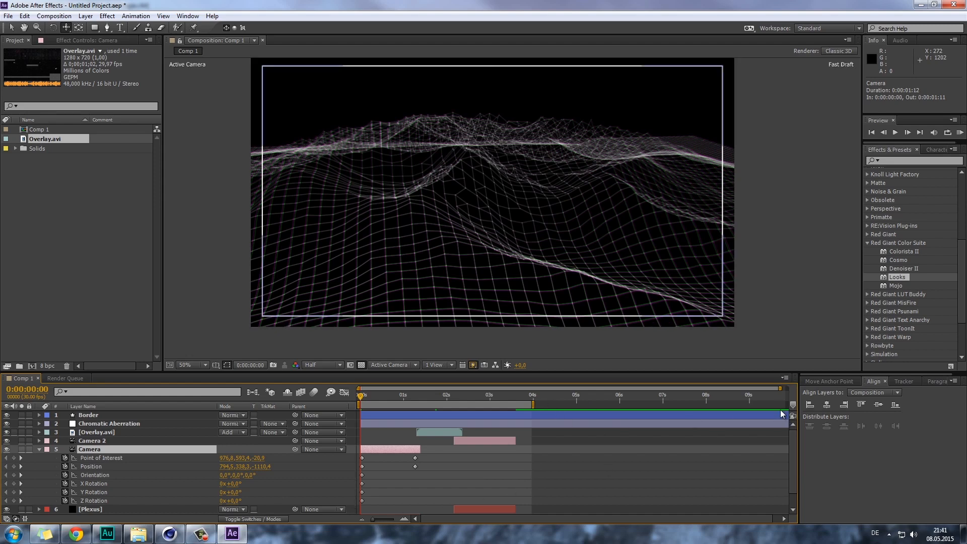
{"action": "left_click_drag", "start_coordinate": [777, 388], "coordinate": [385, 388]}
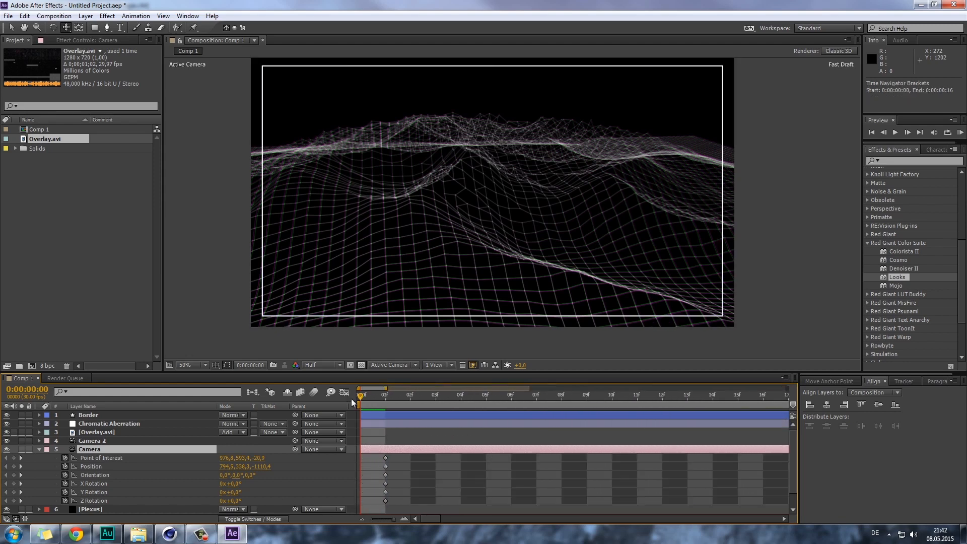
{"action": "left_click_drag", "start_coordinate": [398, 502], "coordinate": [364, 458]}
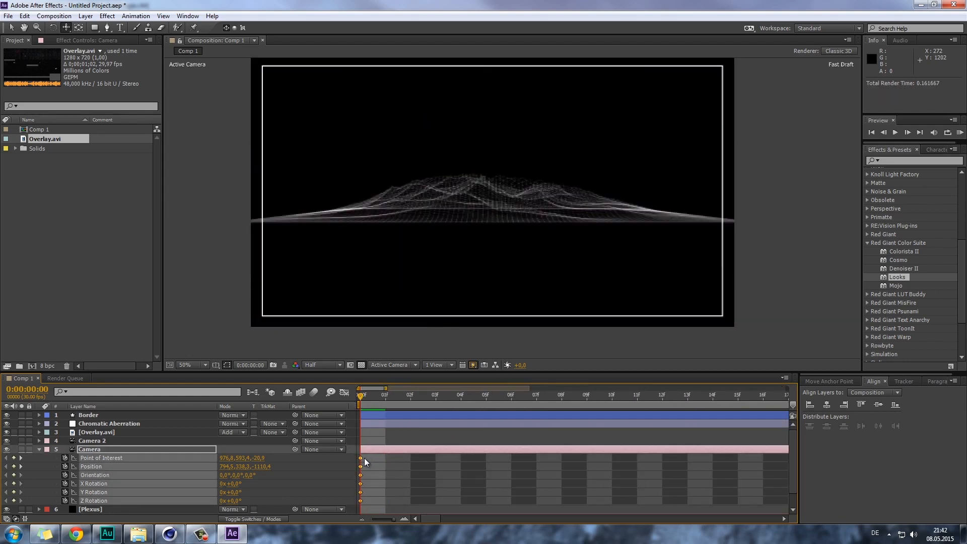
{"action": "left_click_drag", "start_coordinate": [391, 387], "coordinate": [785, 389]}
- Reveal Camera 2's keyframes and move its closing Point of Interest and Position keyframes to 0:00:03:18
{"action": "left_click_drag", "start_coordinate": [367, 398], "coordinate": [514, 416]}
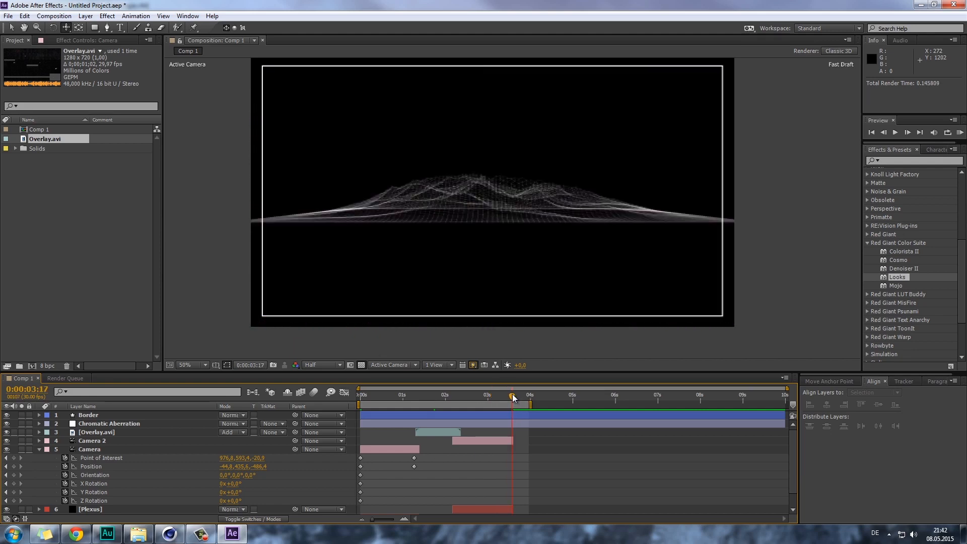
{"action": "left_click_drag", "start_coordinate": [786, 388], "coordinate": [527, 399]}
{"action": "left_click", "coordinate": [538, 439]}
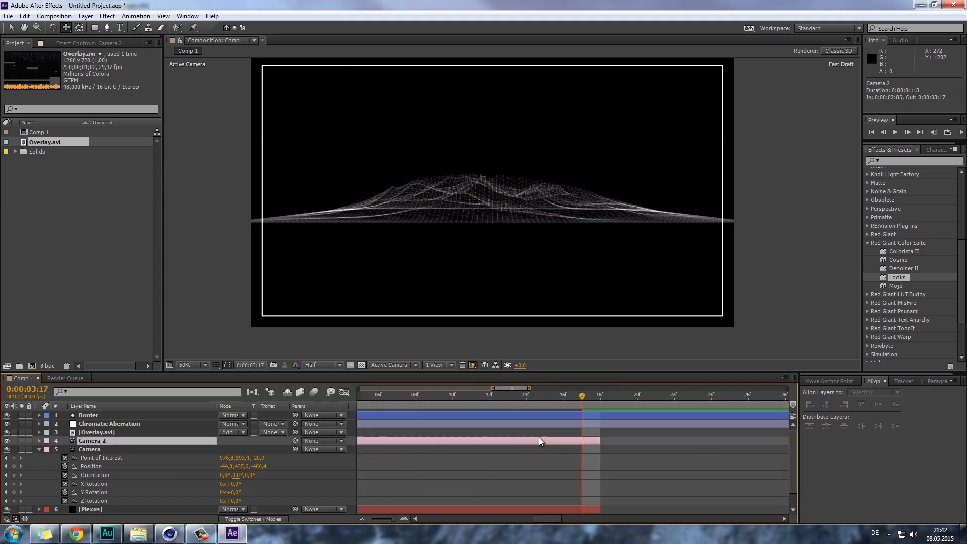
{"action": "key", "text": "u"}
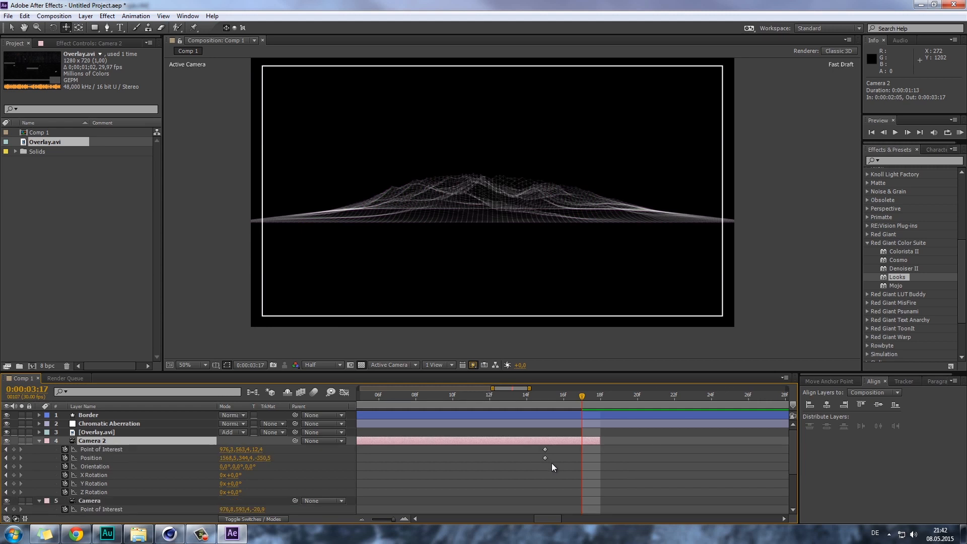
{"action": "left_click_drag", "start_coordinate": [555, 471], "coordinate": [585, 455]}
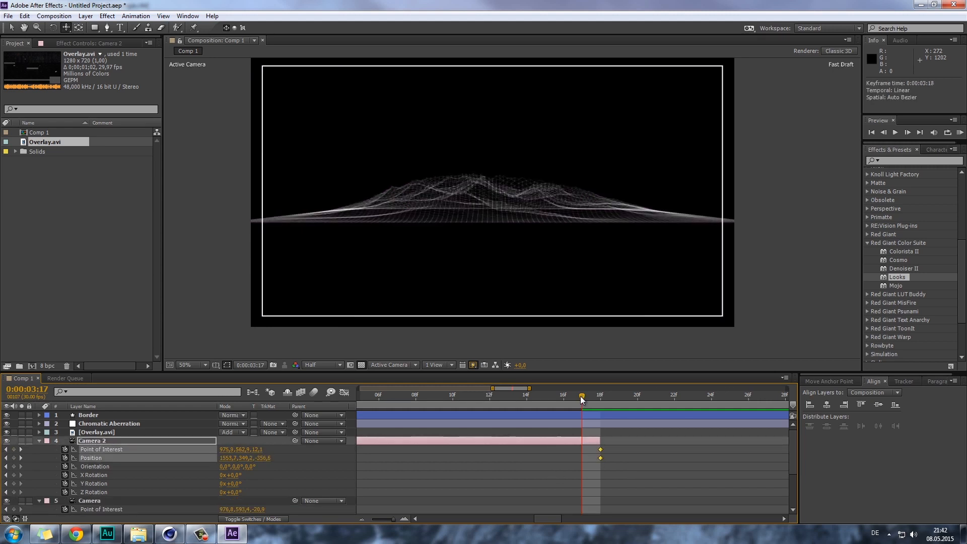
{"action": "left_click_drag", "start_coordinate": [582, 400], "coordinate": [563, 421]}
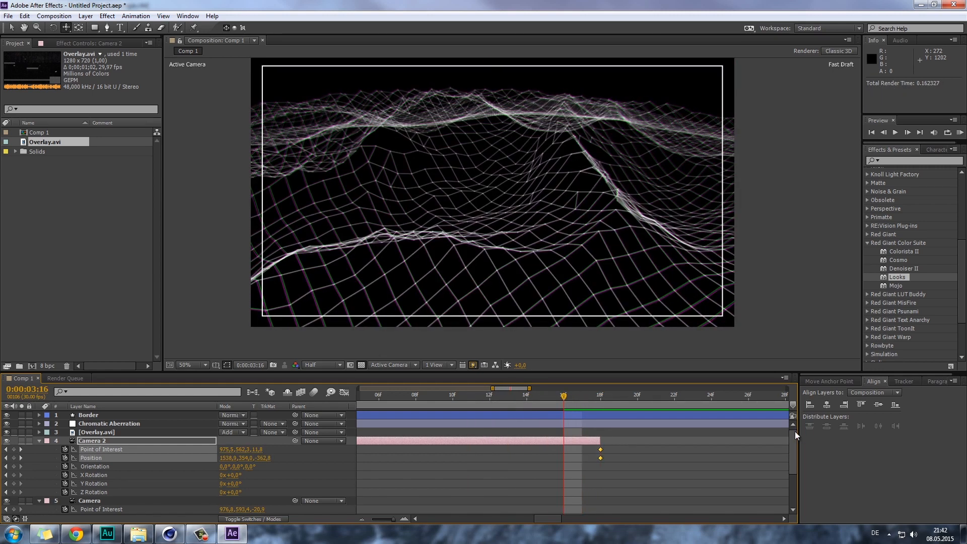
{"action": "left_click_drag", "start_coordinate": [794, 433], "coordinate": [795, 469]}
- Extend the end of the Camera 2 layer and its closing Point of Interest and Position keyframes to 0:00:03:19
{"action": "left_click_drag", "start_coordinate": [529, 389], "coordinate": [622, 407]}
{"action": "left_click_drag", "start_coordinate": [499, 389], "coordinate": [518, 398]}
{"action": "left_click_drag", "start_coordinate": [790, 471], "coordinate": [791, 441]}
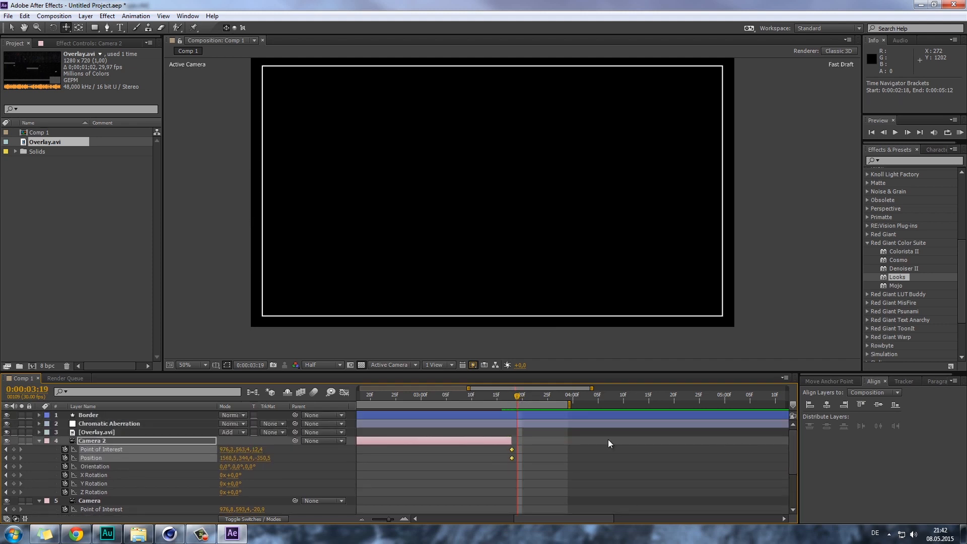
{"action": "left_click", "coordinate": [514, 441]}
{"action": "mouse_move", "coordinate": [514, 440]}
{"action": "left_mouse_down"}
{"action": "mouse_move", "coordinate": [516, 459]}
{"action": "mouse_move", "coordinate": [517, 449]}
{"action": "left_mouse_up"}
{"action": "left_click", "coordinate": [538, 468]}
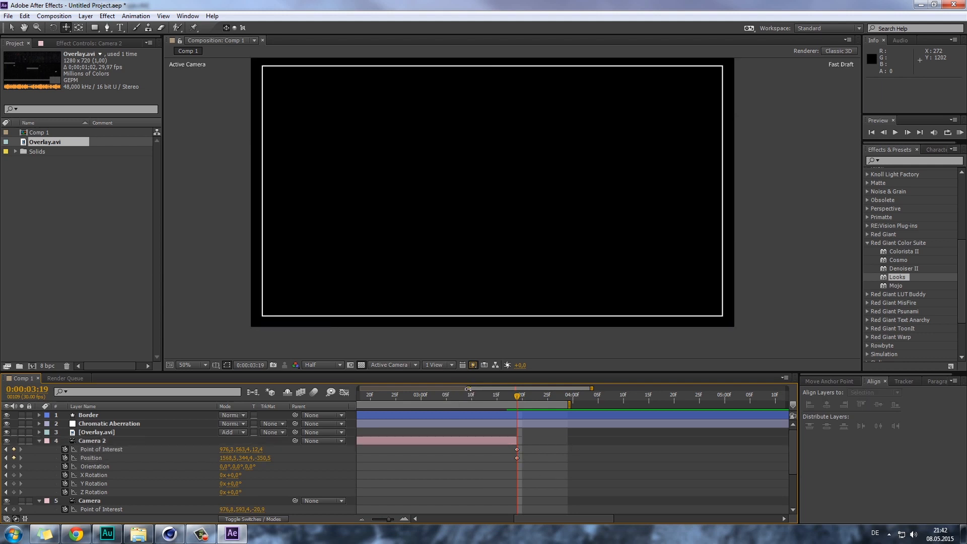
- Show the full timeline and play a RAM preview of the composition to check both camera moves
{"action": "left_click_drag", "start_coordinate": [468, 388], "coordinate": [359, 388]}
{"action": "left_click_drag", "start_coordinate": [591, 388], "coordinate": [786, 389]}
{"action": "left_click_drag", "start_coordinate": [403, 394], "coordinate": [488, 396]}
{"action": "left_click", "coordinate": [960, 133]}
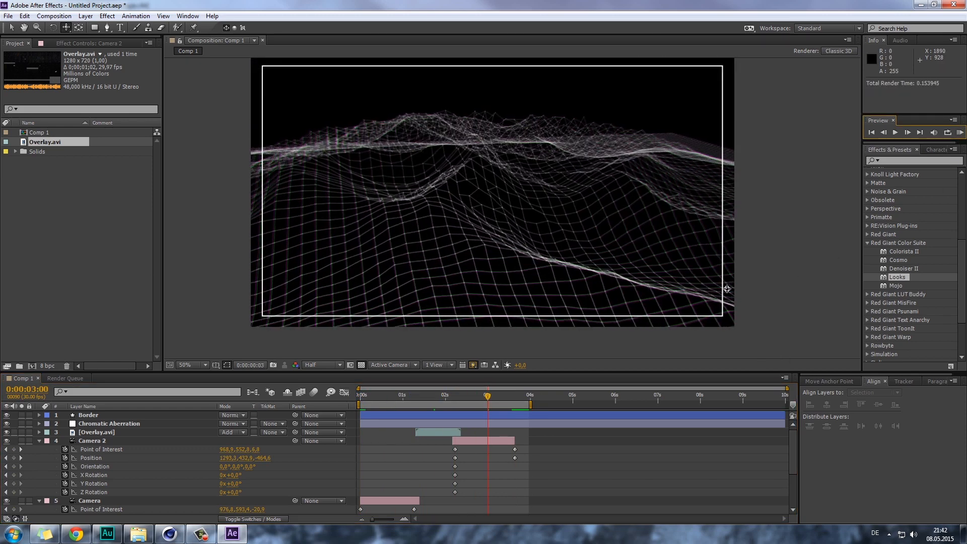
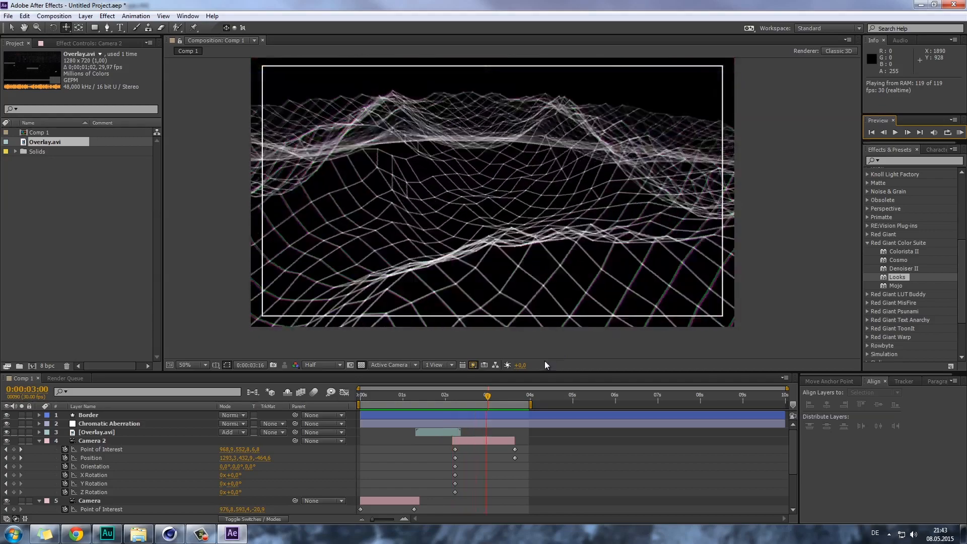
{"action": "key", "text": "space"}
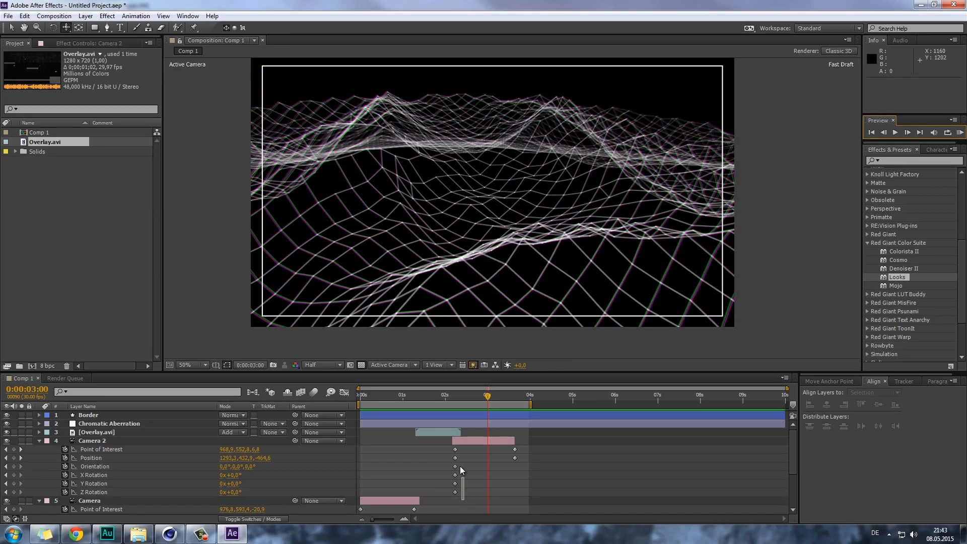
- Move Camera 2's first keyframes to about 0:00:02:00, before its layer starts, and its last keyframes beyond the layer's end
{"action": "mouse_move", "coordinate": [460, 466]}
{"action": "left_mouse_down"}
{"action": "mouse_move", "coordinate": [442, 449]}
{"action": "mouse_move", "coordinate": [444, 458]}
{"action": "left_mouse_up"}
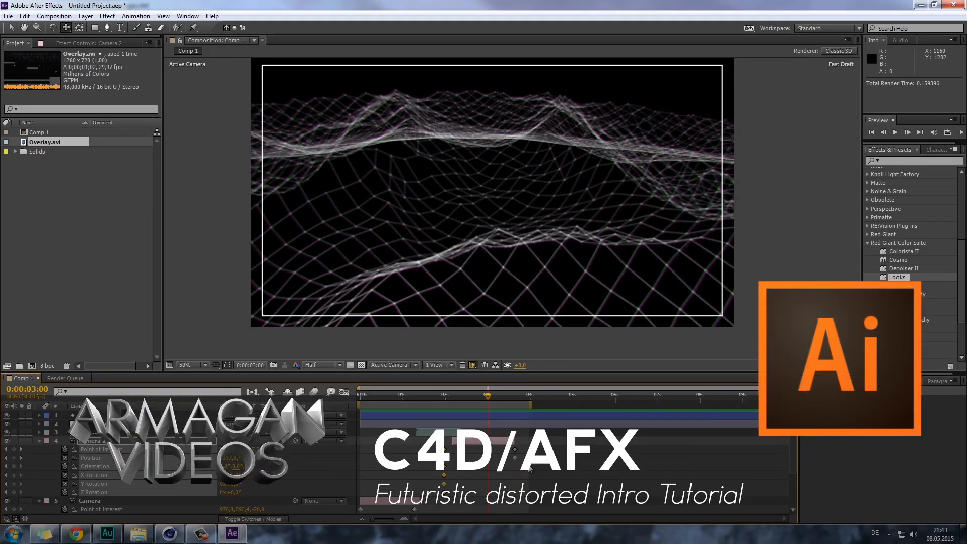
{"action": "mouse_move", "coordinate": [529, 469]}
{"action": "left_mouse_down"}
{"action": "mouse_move", "coordinate": [510, 448]}
{"action": "mouse_move", "coordinate": [523, 458]}
{"action": "left_mouse_up"}
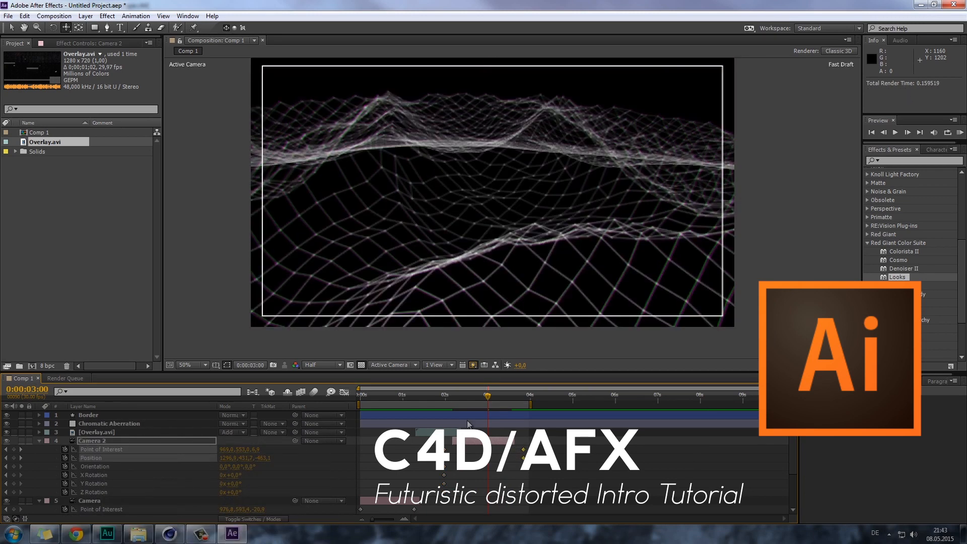
{"action": "left_click", "coordinate": [452, 395]}
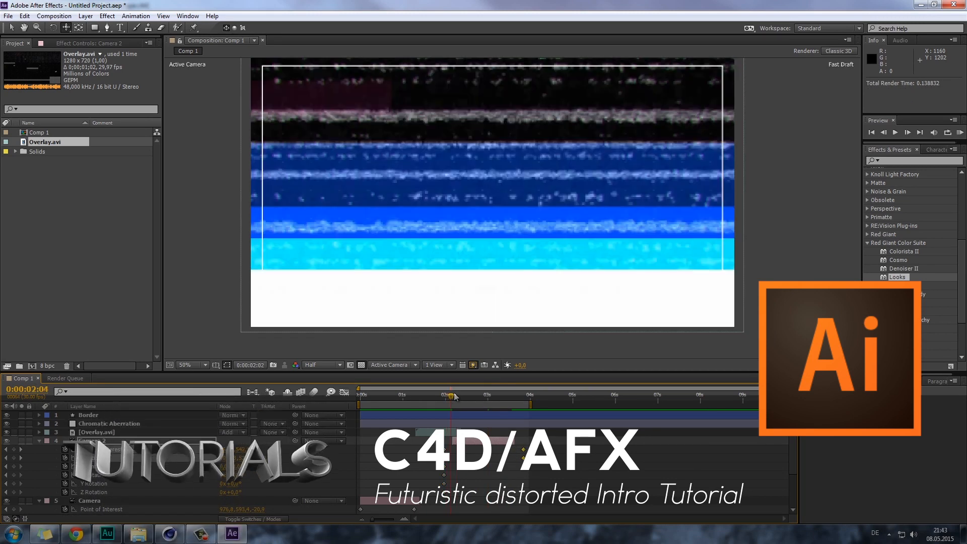
- Move the Camera layer's closing keyframes past its layer end and its first keyframes to before the composition's start
{"action": "left_click_drag", "start_coordinate": [455, 397], "coordinate": [414, 400]}
{"action": "scroll", "coordinate": [402, 509], "scroll_direction": "down", "scroll_amount": 3}
{"action": "mouse_move", "coordinate": [424, 456]}
{"action": "left_mouse_down"}
{"action": "mouse_move", "coordinate": [409, 438]}
{"action": "mouse_move", "coordinate": [421, 442]}
{"action": "left_mouse_up"}
{"action": "left_click_drag", "start_coordinate": [377, 482], "coordinate": [357, 445]}
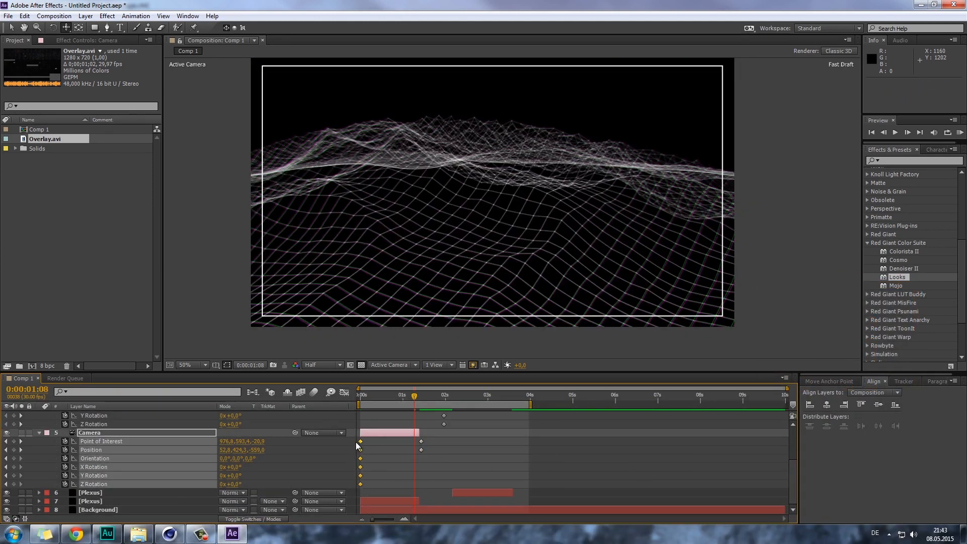
{"action": "key", "text": "Delete"}
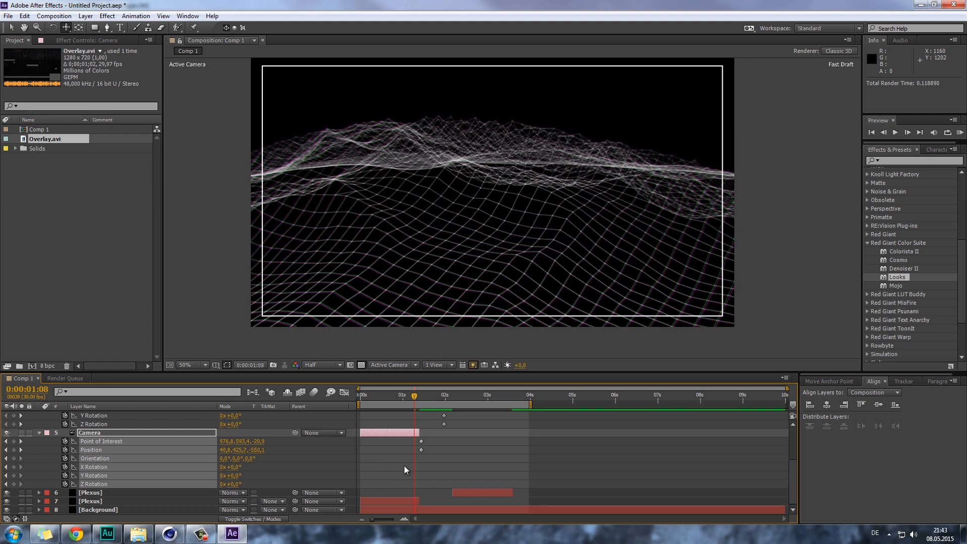
- Collapse the properties of the Camera and Camera 2 layers and select the Camera layer
{"action": "left_click", "coordinate": [39, 433]}
{"action": "scroll", "coordinate": [114, 447], "scroll_direction": "up", "scroll_amount": 2}
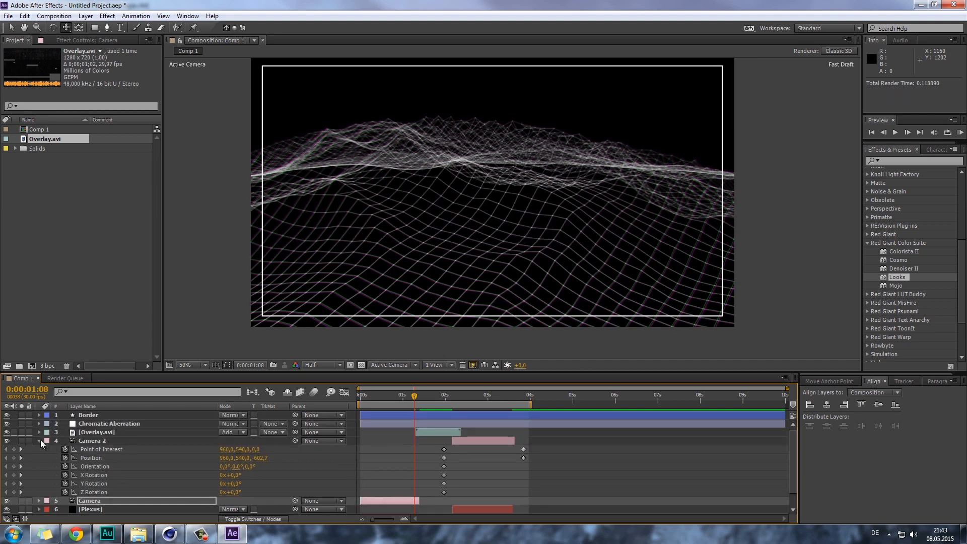
{"action": "left_click", "coordinate": [39, 440]}
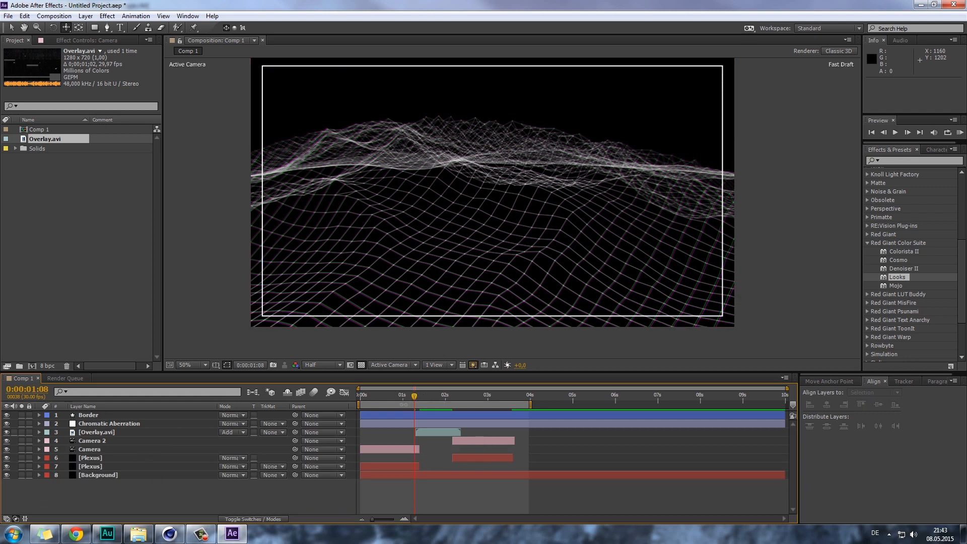
{"action": "left_click", "coordinate": [397, 450]}
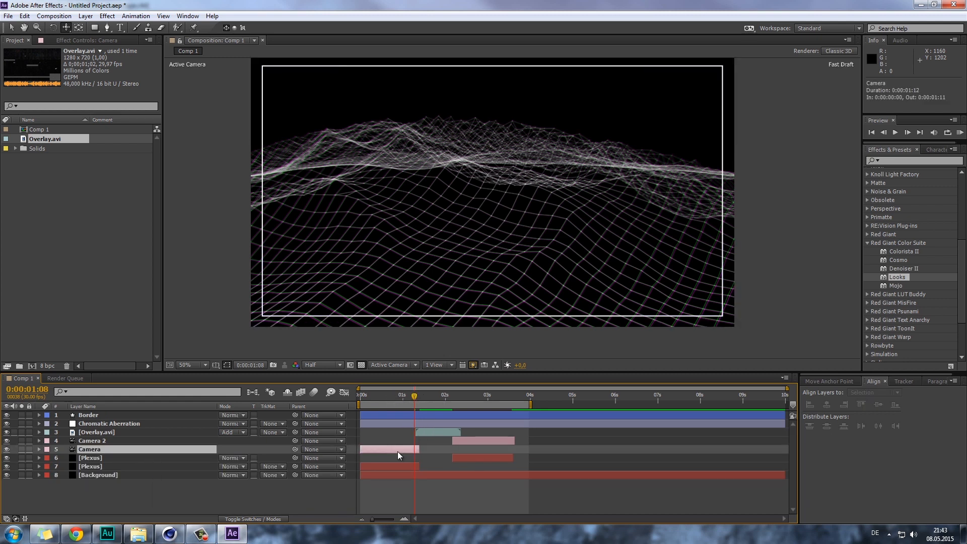
- Move the Camera layer's closing Point of Interest and Position keyframes to 0:00:02:16
{"action": "key", "text": "u"}
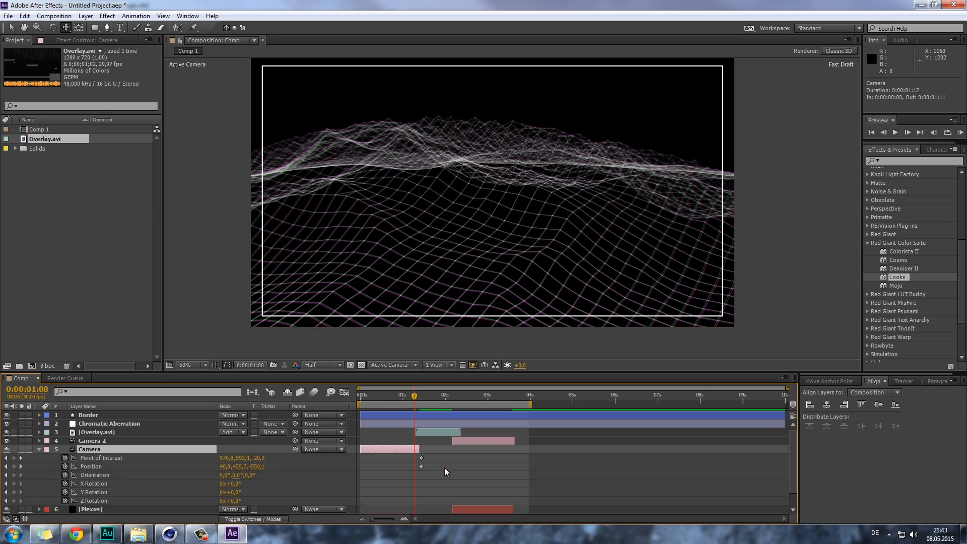
{"action": "left_click_drag", "start_coordinate": [434, 474], "coordinate": [469, 461]}
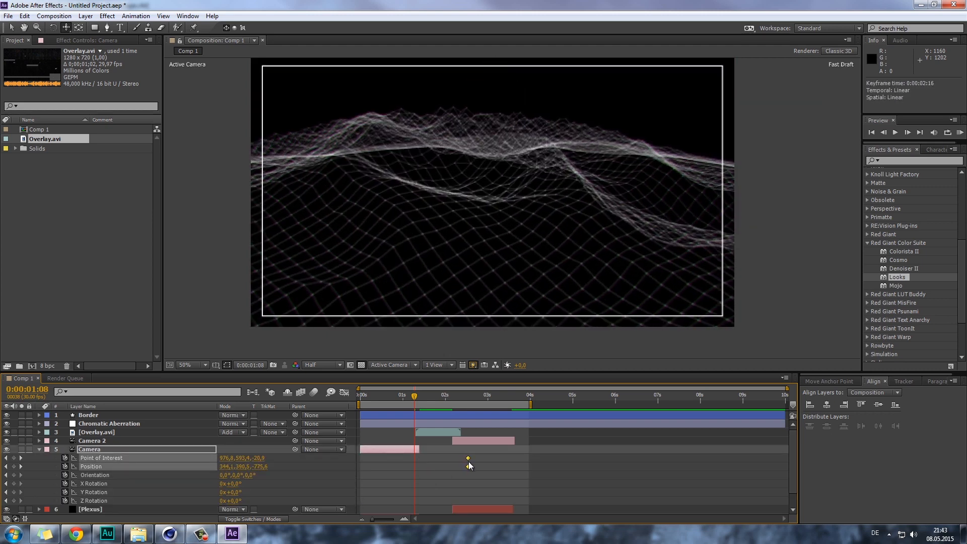
{"action": "left_click_drag", "start_coordinate": [418, 394], "coordinate": [487, 403]}
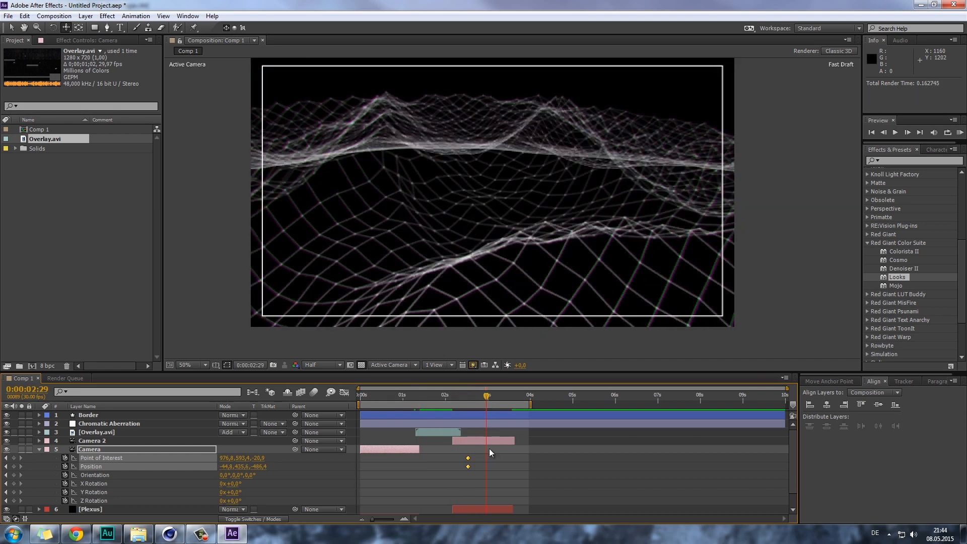
- Move Camera 2's closing Point of Interest and Position keyframes to about 0:00:04:13 and collapse both camera layers
{"action": "left_click", "coordinate": [493, 441]}
{"action": "key", "text": "u"}
{"action": "left_click_drag", "start_coordinate": [535, 470], "coordinate": [548, 453]}
{"action": "left_click", "coordinate": [524, 450]}
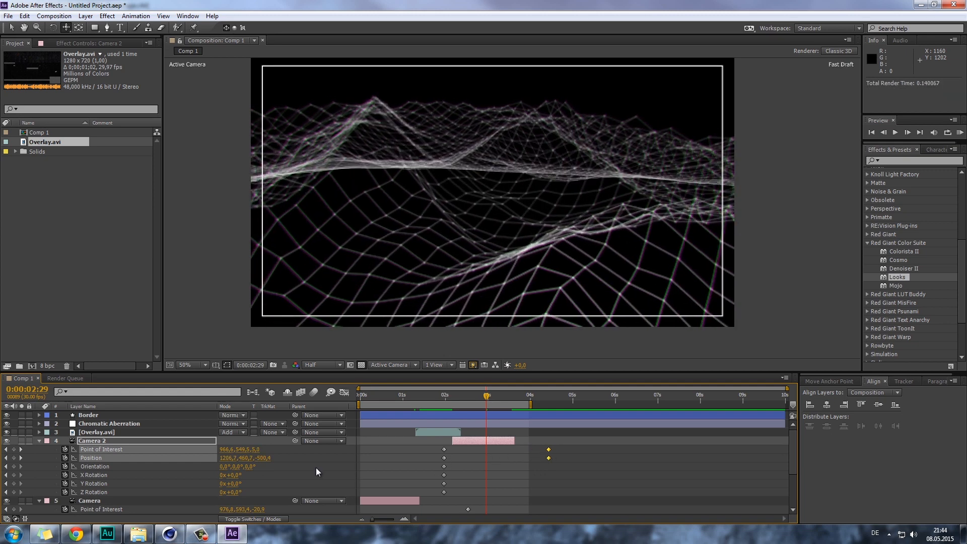
{"action": "key", "text": "u"}
{"action": "left_click", "coordinate": [98, 447]}
{"action": "key", "text": "u"}
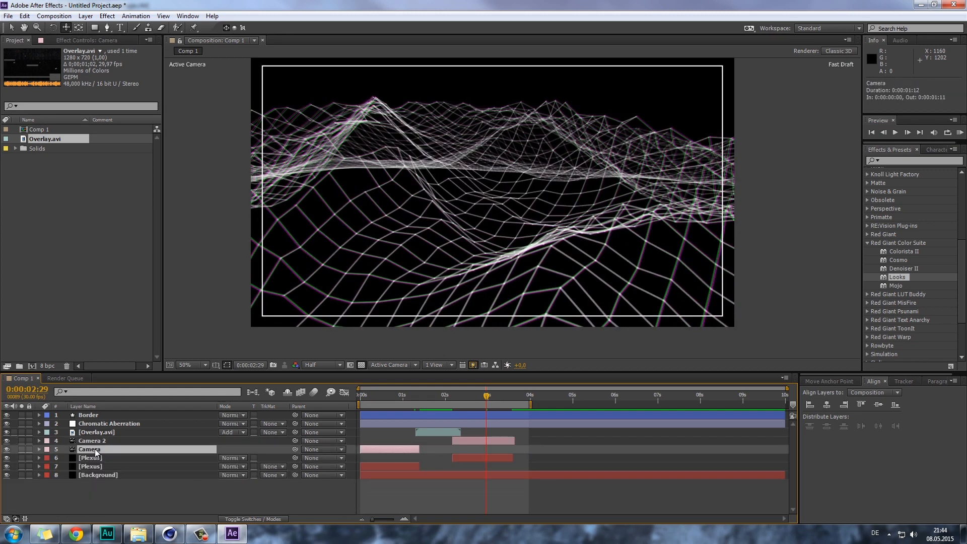
- Duplicate the Overlay.avi layer in the timeline
{"action": "left_click", "coordinate": [185, 500]}
{"action": "left_click", "coordinate": [402, 395]}
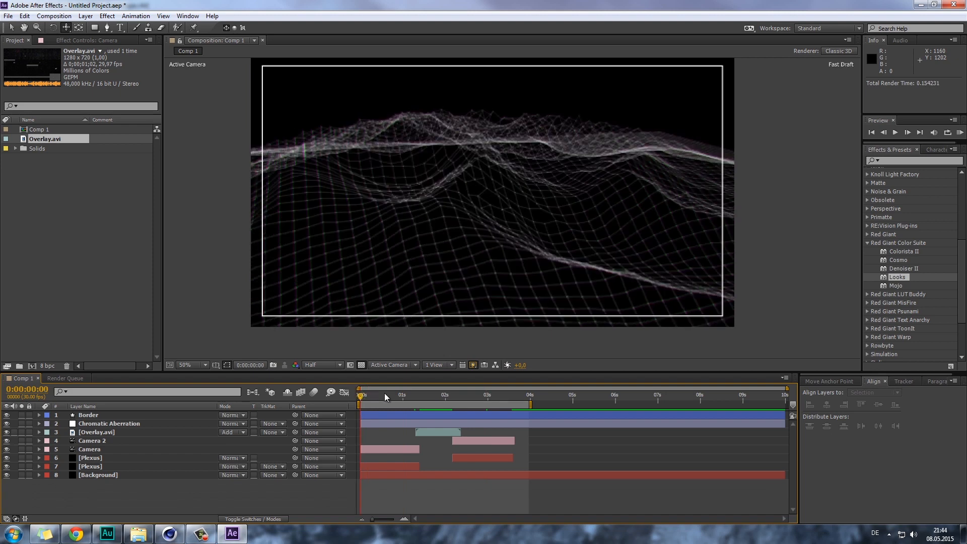
{"action": "left_click", "coordinate": [438, 433]}
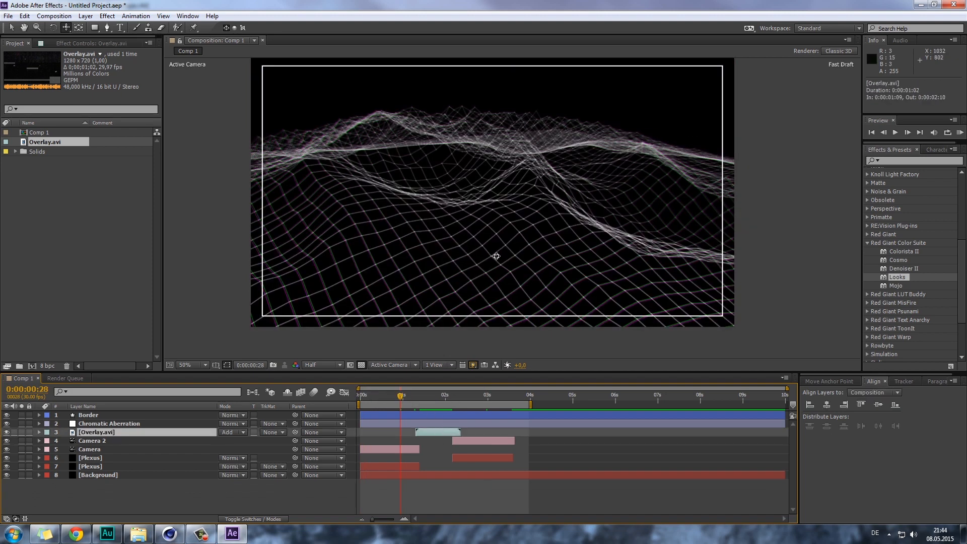
{"action": "left_click_drag", "start_coordinate": [422, 395], "coordinate": [432, 395]}
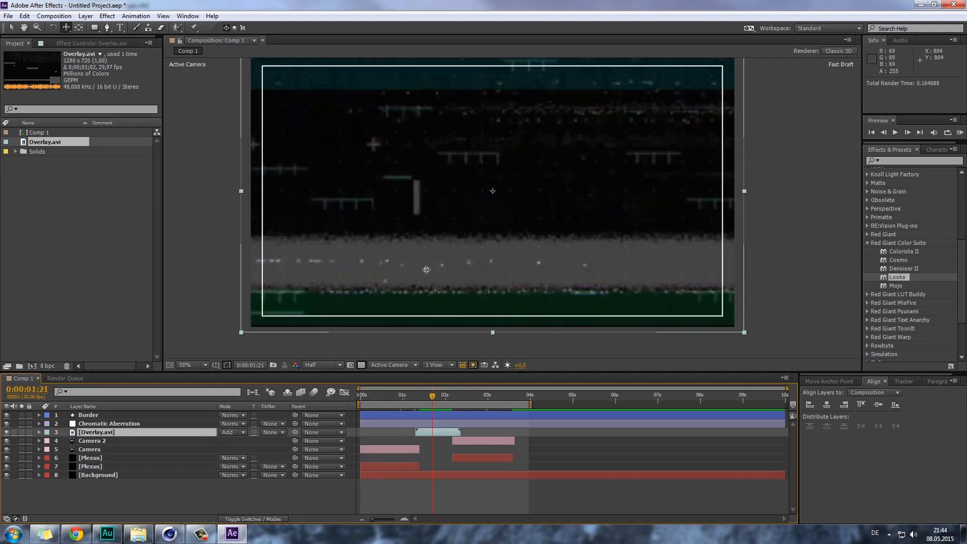
{"action": "key", "text": "ctrl+d"}
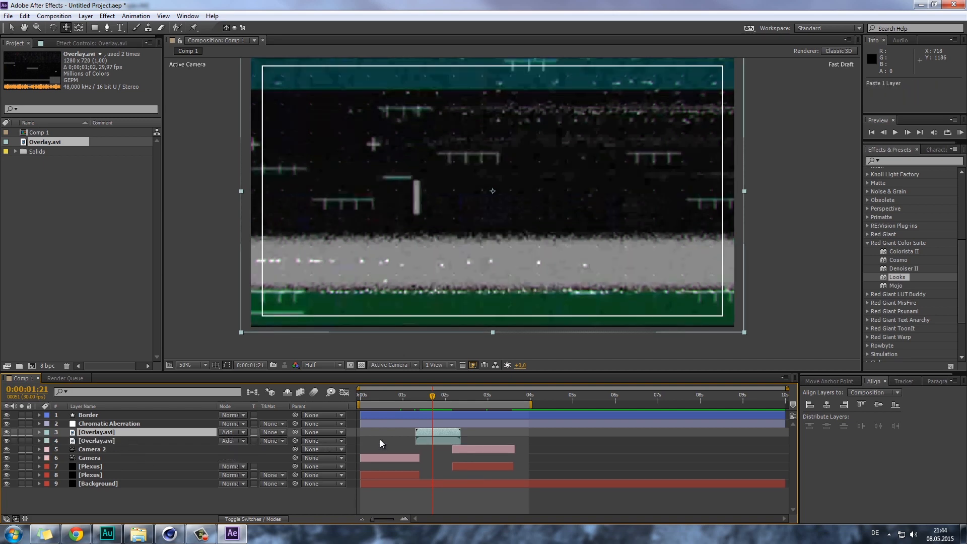
- Shift the duplicated Overlay.avi layer to start at 0:00:00:22 and time-reverse it
{"action": "left_click_drag", "start_coordinate": [427, 431], "coordinate": [406, 431]}
{"action": "right_click", "coordinate": [406, 431]}
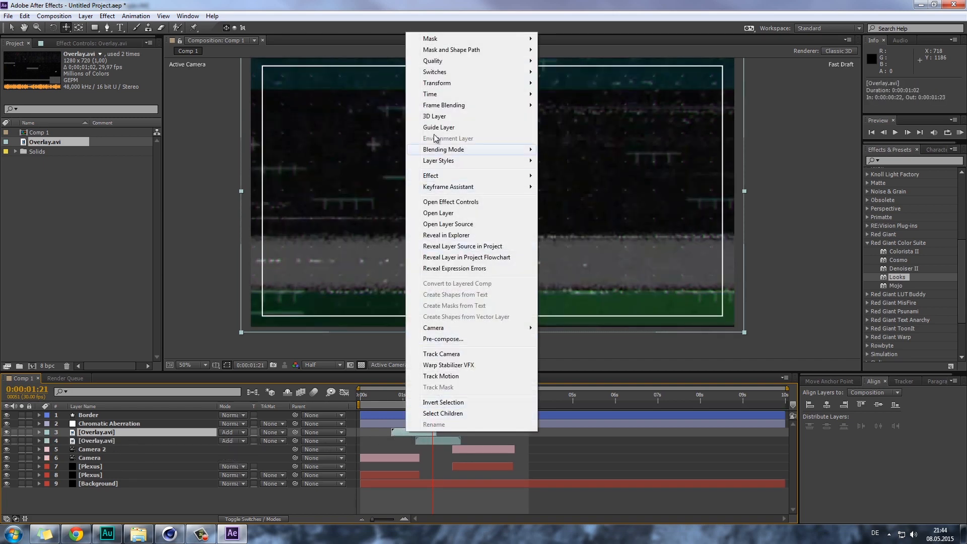
{"action": "mouse_move", "coordinate": [448, 95]}
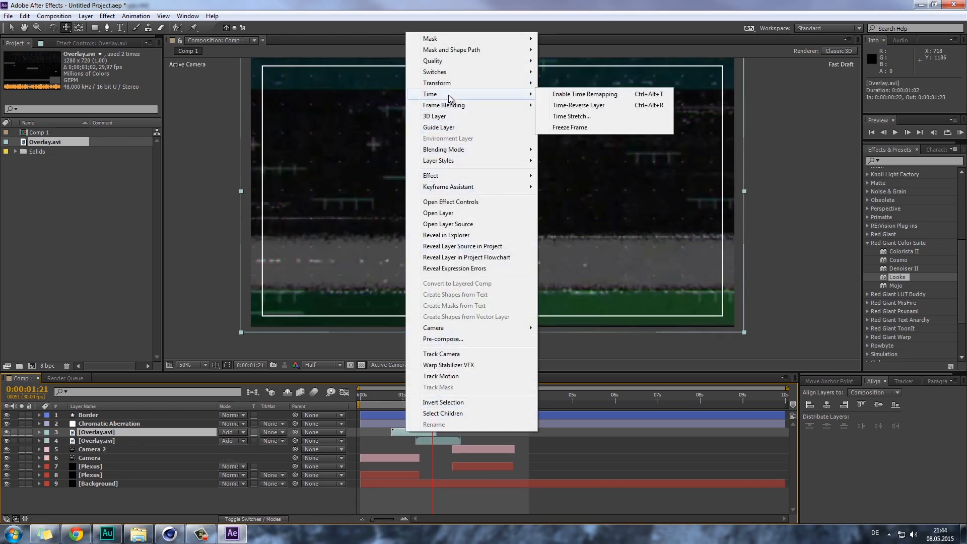
{"action": "left_click", "coordinate": [585, 106]}
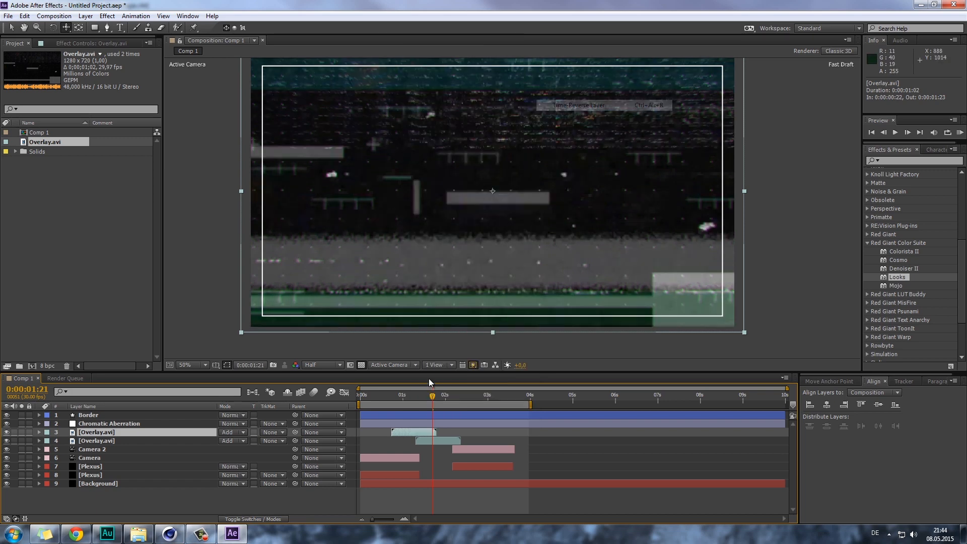
- Place the reversed overlay at the composition's start and trim its end to about 0:00:00:11
{"action": "left_click_drag", "start_coordinate": [405, 431], "coordinate": [375, 432]}
{"action": "left_click", "coordinate": [363, 394]}
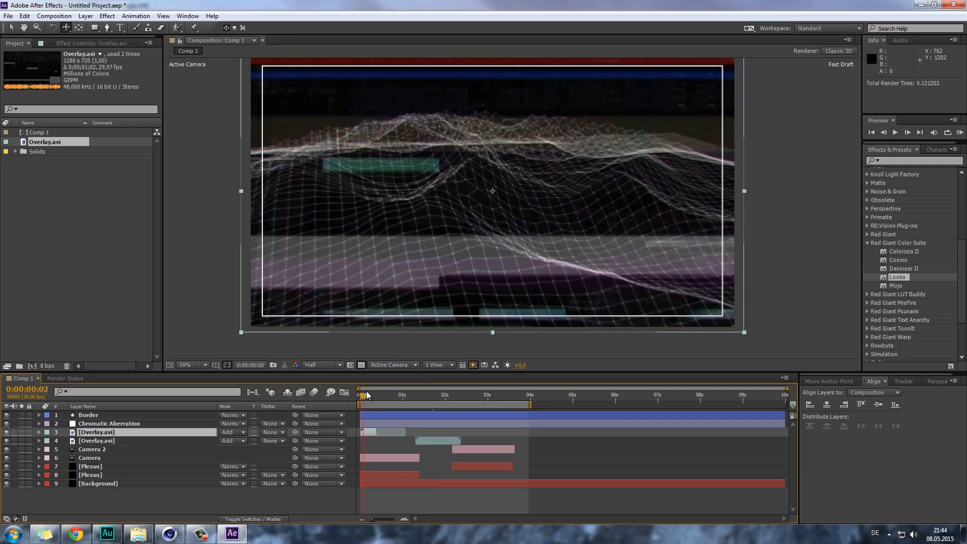
{"action": "left_click_drag", "start_coordinate": [366, 395], "coordinate": [520, 406]}
- Add a new text layer reading "illuminati" to the composition
{"action": "right_click", "coordinate": [171, 497]}
{"action": "mouse_move", "coordinate": [199, 391]}
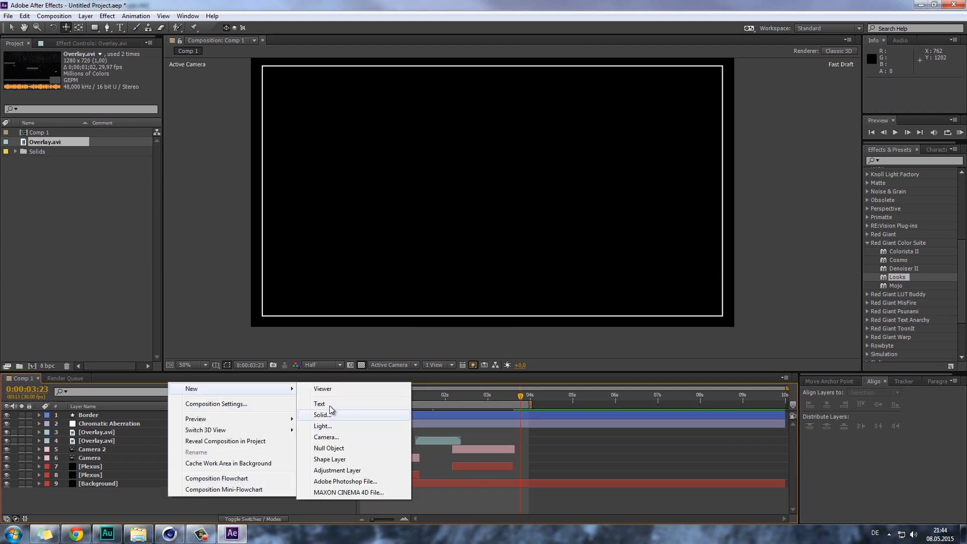
{"action": "left_click", "coordinate": [326, 403]}
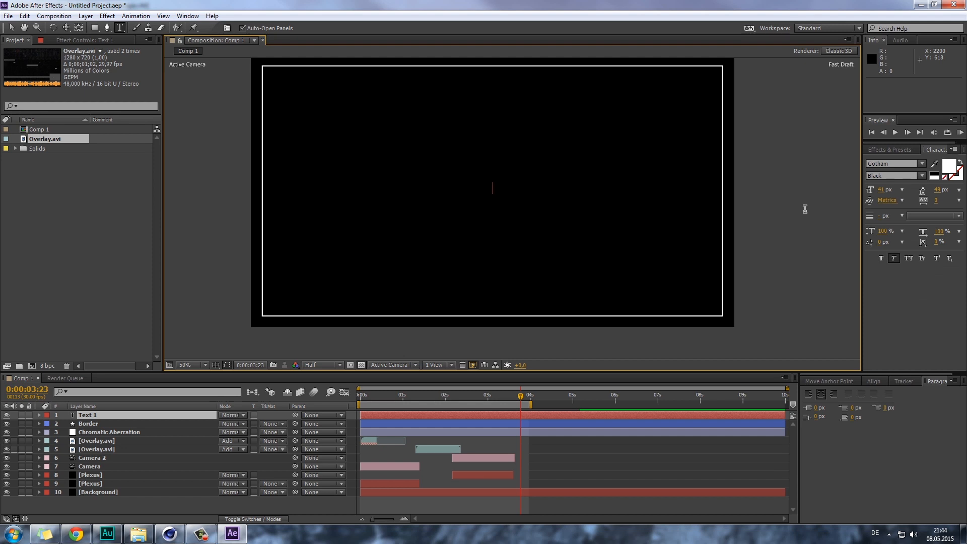
{"action": "type", "text": "ar"}
{"action": "type", "text": "luminati"}
- Try the Fixedsys font on the whole illuminati text
{"action": "key", "text": "ctrl+a"}
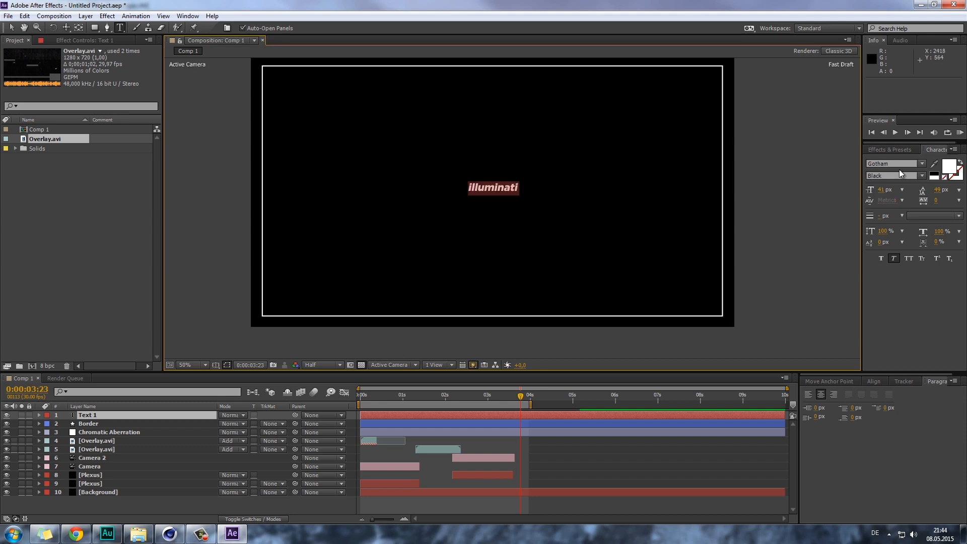
{"action": "left_click", "coordinate": [922, 164]}
{"action": "left_click", "coordinate": [911, 162]}
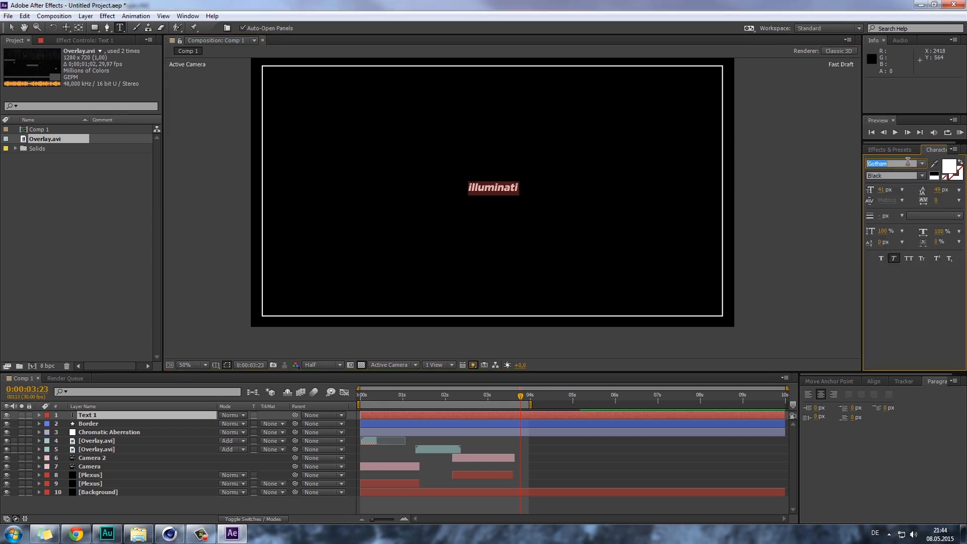
{"action": "type", "text": "Fixedsys"}
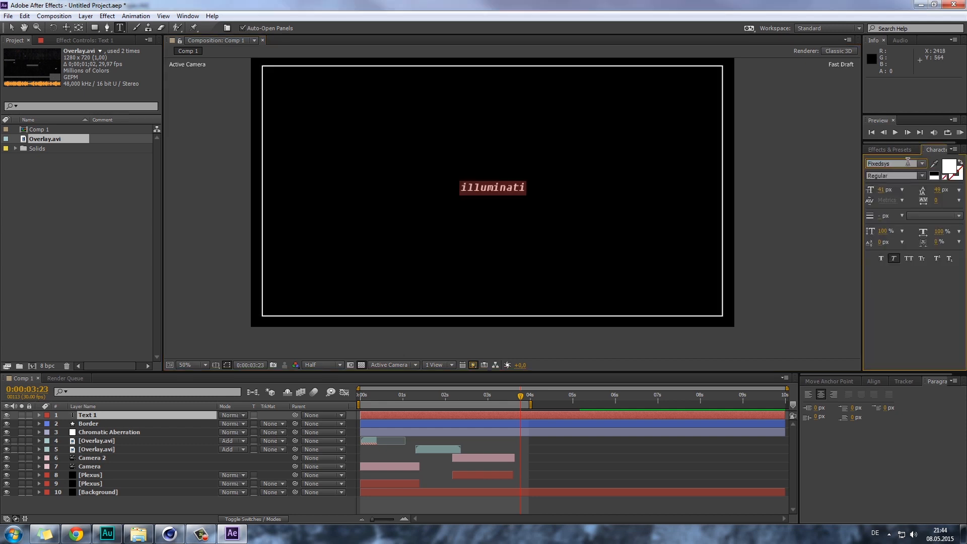
{"action": "left_click", "coordinate": [921, 165]}
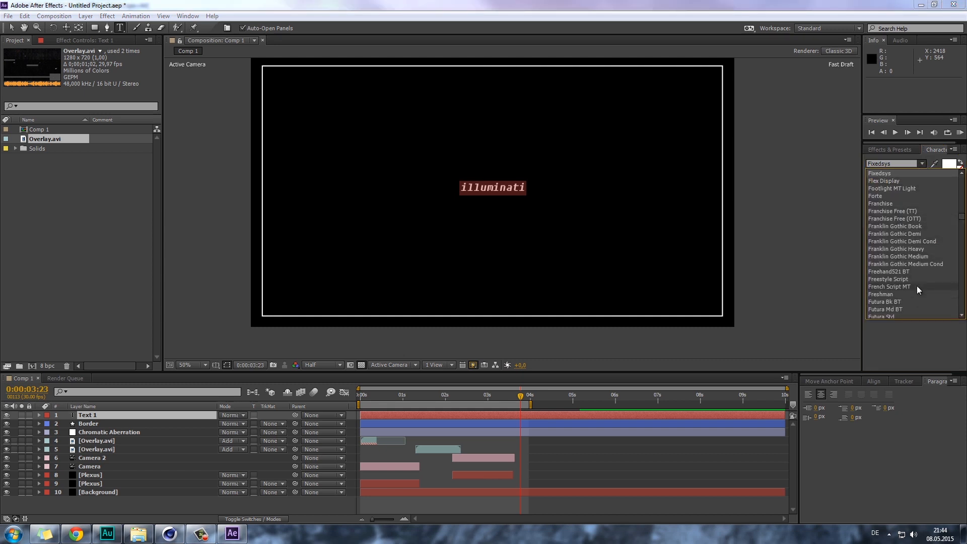
{"action": "scroll", "coordinate": [917, 286], "scroll_direction": "up", "scroll_amount": 2}
- Set the illuminati text to Gotham Thin and turn off its faux italic style
{"action": "left_click", "coordinate": [903, 164]}
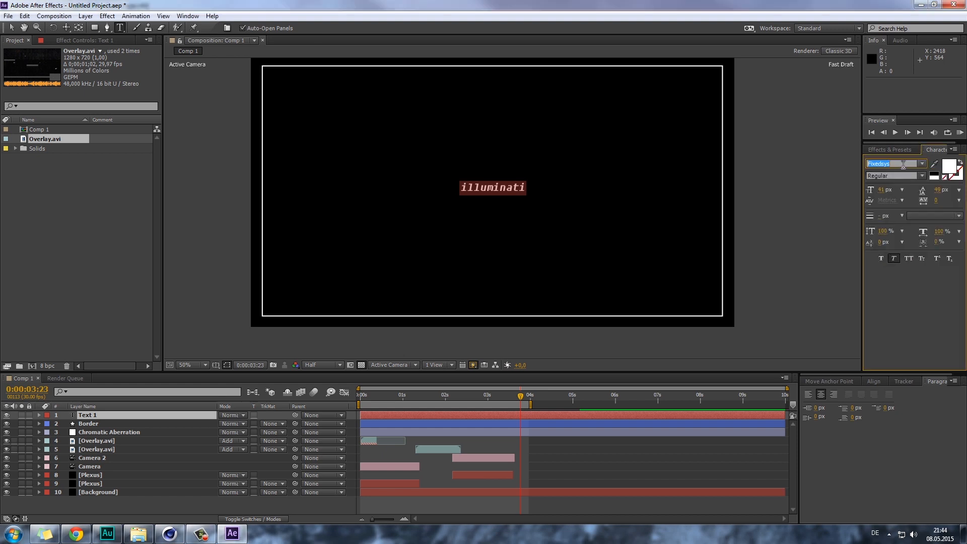
{"action": "type", "text": "Gotham"}
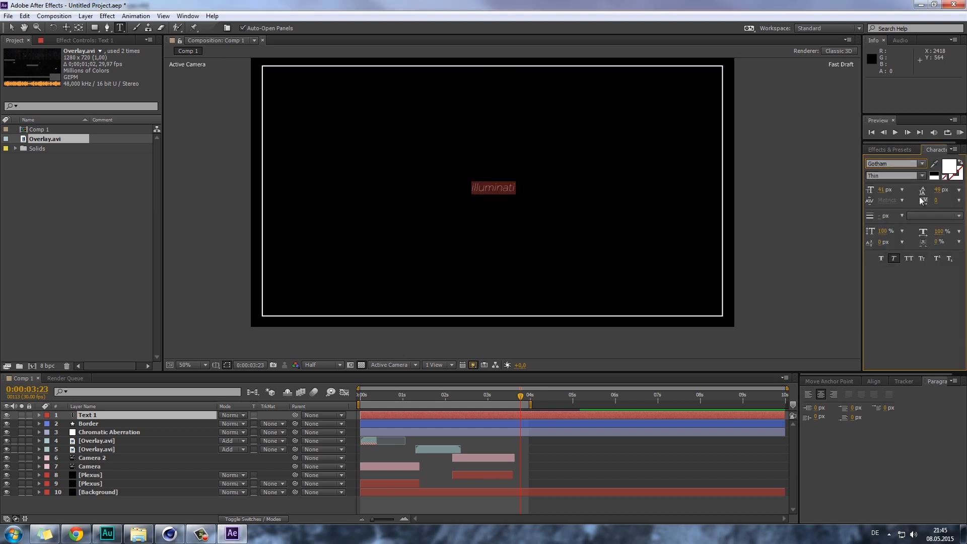
{"action": "left_click", "coordinate": [503, 186]}
{"action": "key", "text": "ctrl+a"}
{"action": "left_click", "coordinate": [894, 258]}
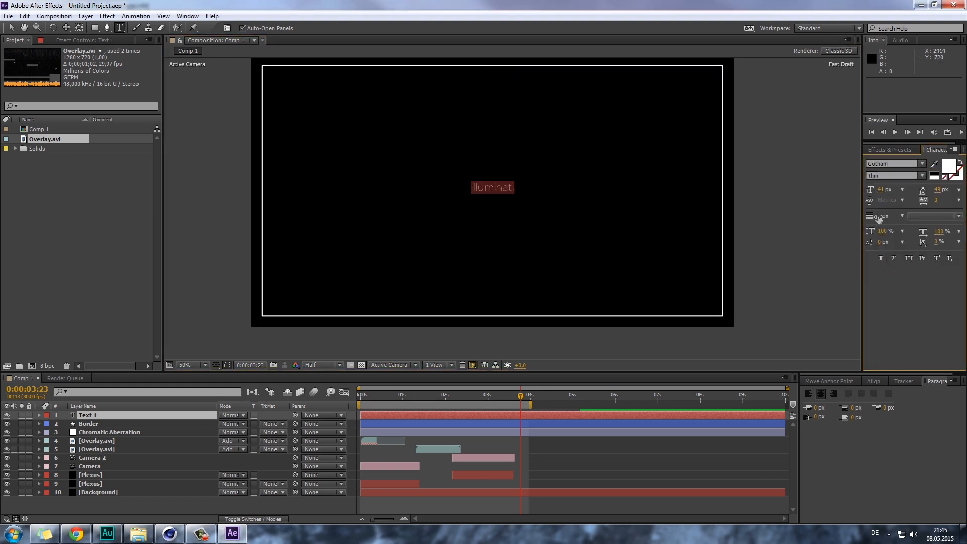
- Set the illuminati text to 72 px with 344 tracking and center it horizontally and vertically in the composition
{"action": "left_click_drag", "start_coordinate": [885, 193], "coordinate": [963, 199]}
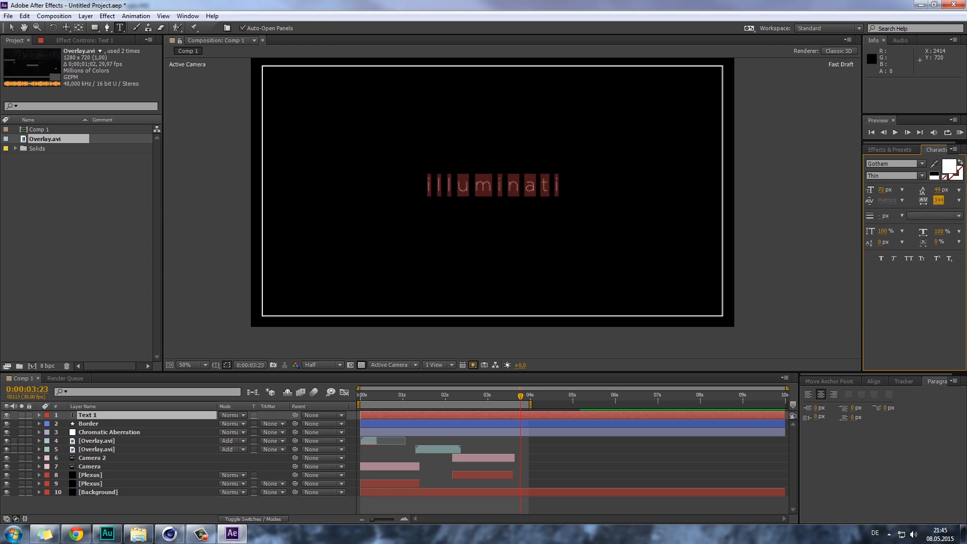
{"action": "left_click", "coordinate": [879, 381]}
{"action": "left_click", "coordinate": [878, 405]}
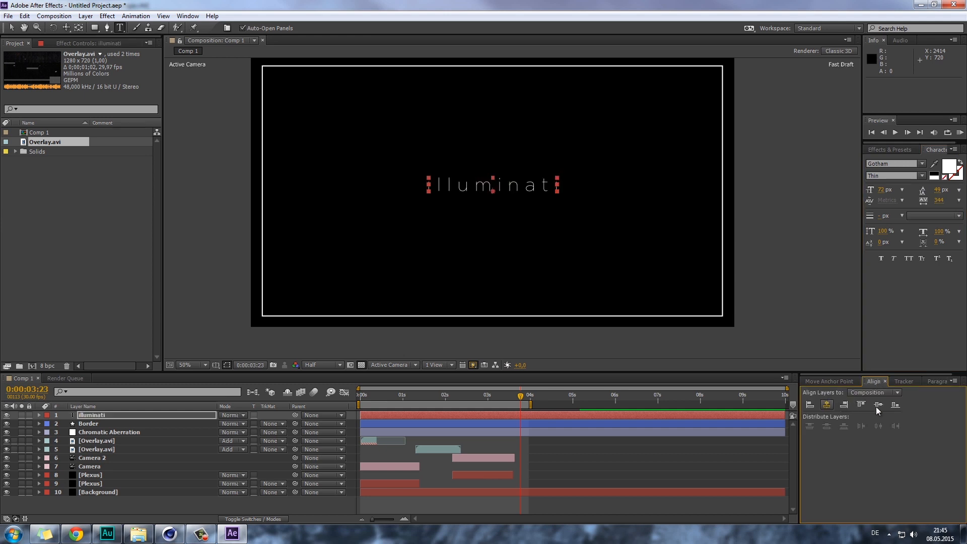
{"action": "left_click", "coordinate": [791, 237]}
{"action": "left_click", "coordinate": [12, 29]}
{"action": "key", "text": "ctrl+z"}
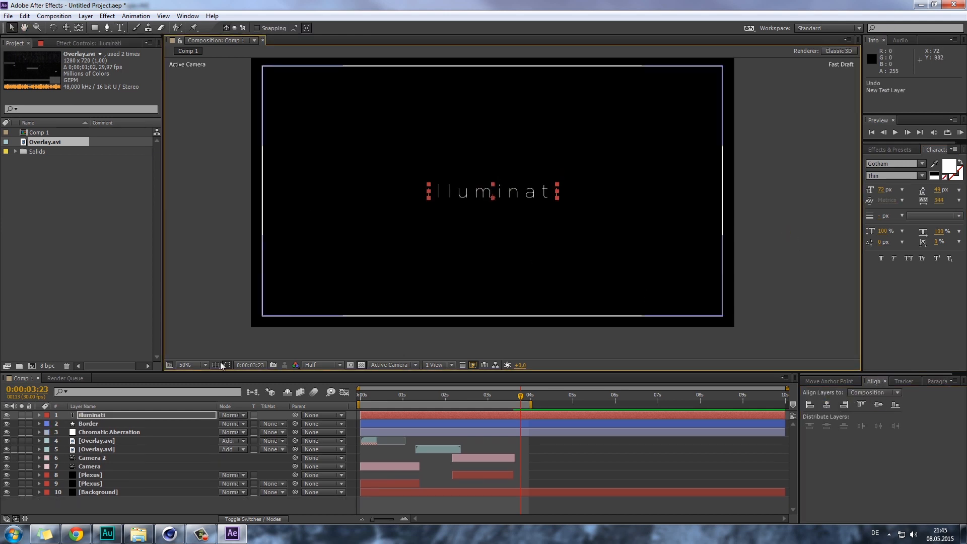
{"action": "left_click", "coordinate": [209, 515]}
{"action": "left_click", "coordinate": [173, 511]}
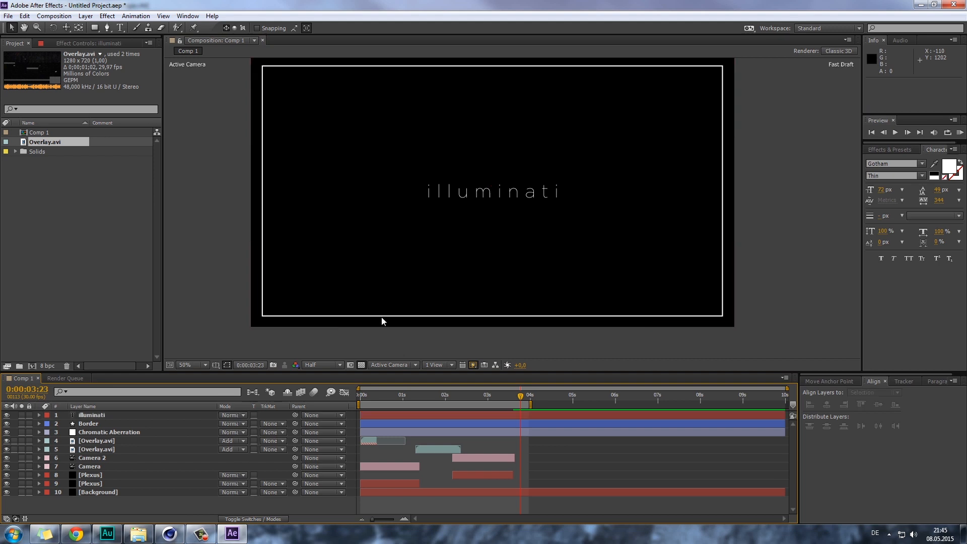
- Try the Bold font style on the illuminati text over the terrain at 0:00:02:08
{"action": "left_click_drag", "start_coordinate": [469, 396], "coordinate": [456, 396]}
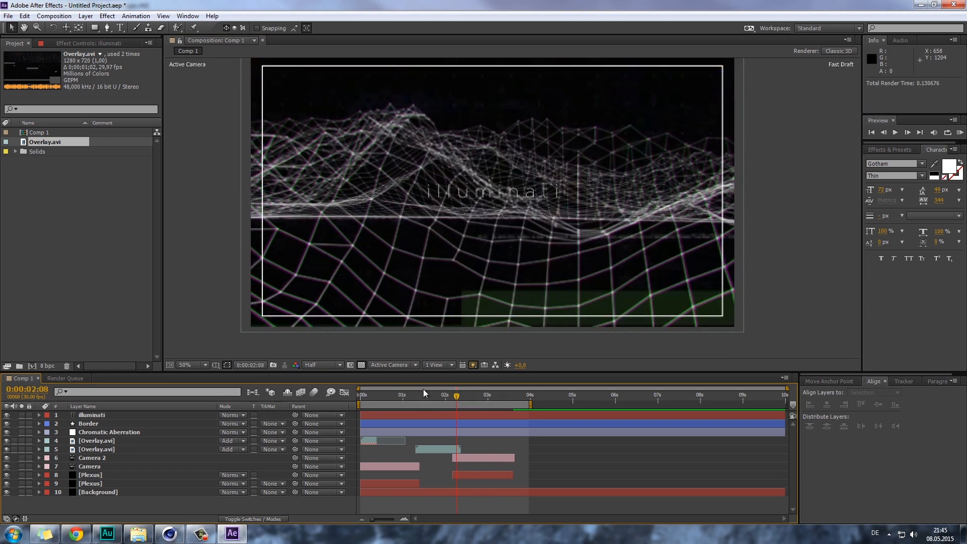
{"action": "left_click", "coordinate": [95, 415]}
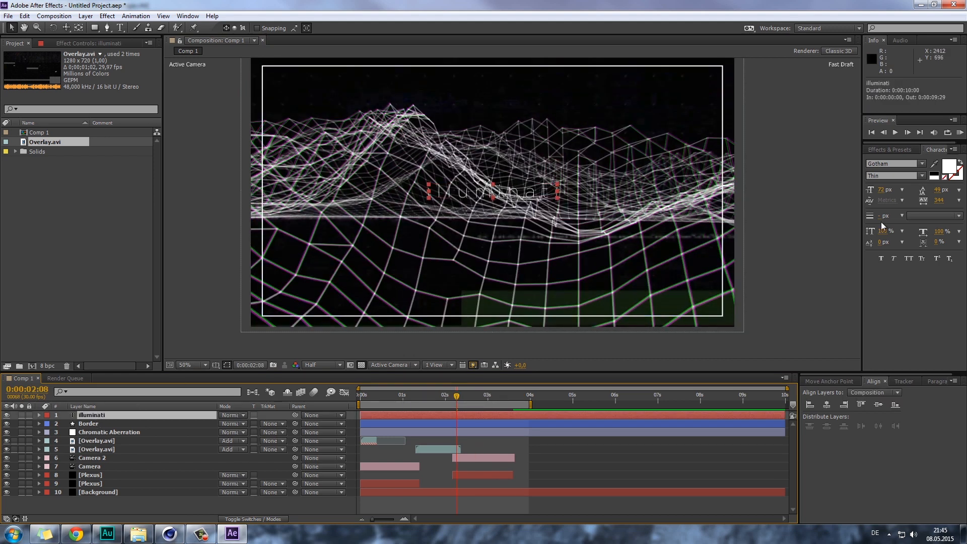
{"action": "left_click", "coordinate": [890, 175]}
{"action": "left_click", "coordinate": [891, 287]}
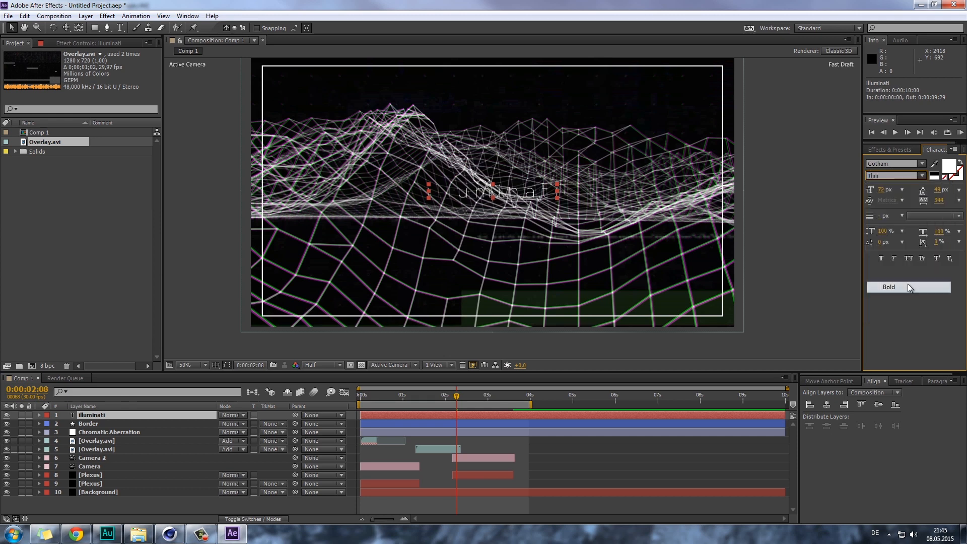
{"action": "left_click", "coordinate": [800, 258]}
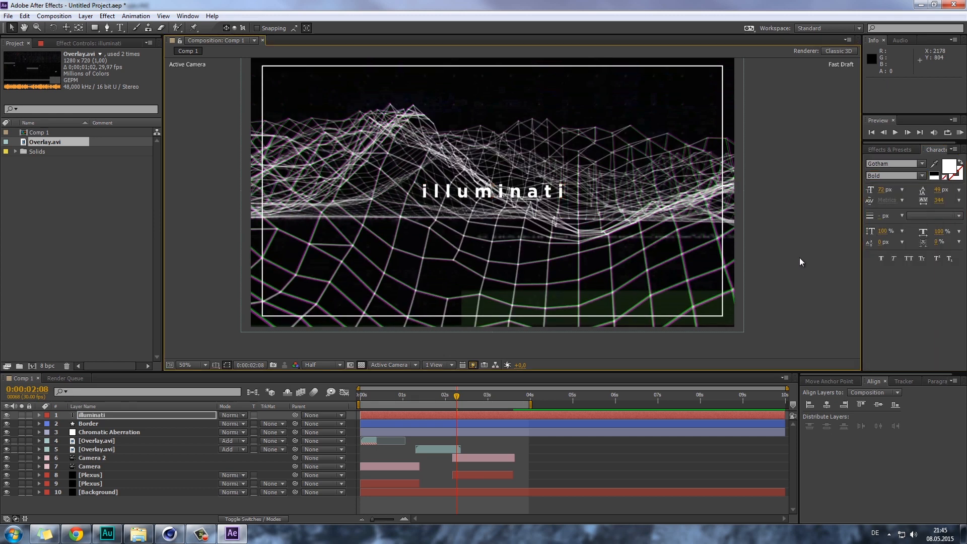
- Try the Medium and Book font styles on the illuminati text
{"action": "left_click", "coordinate": [516, 195]}
{"action": "left_click", "coordinate": [922, 175]}
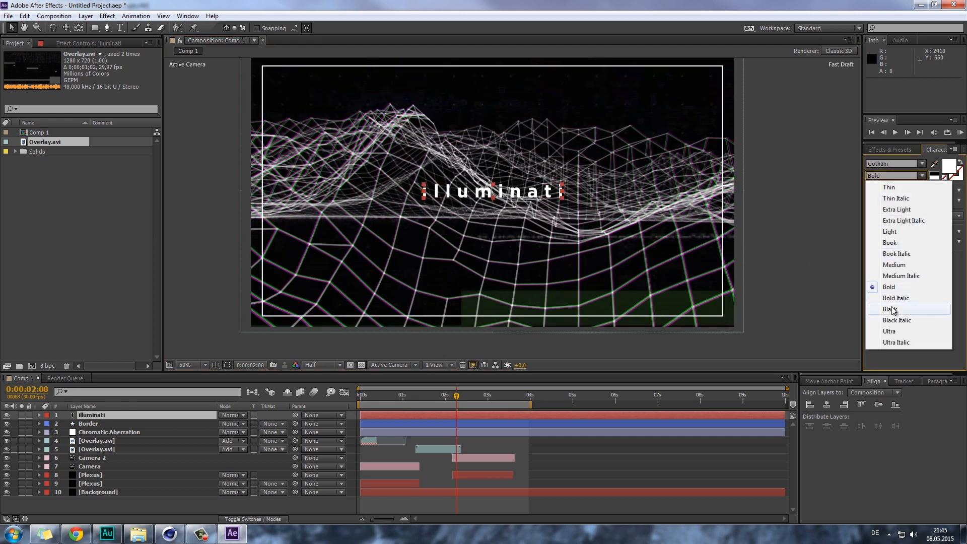
{"action": "left_click", "coordinate": [899, 264]}
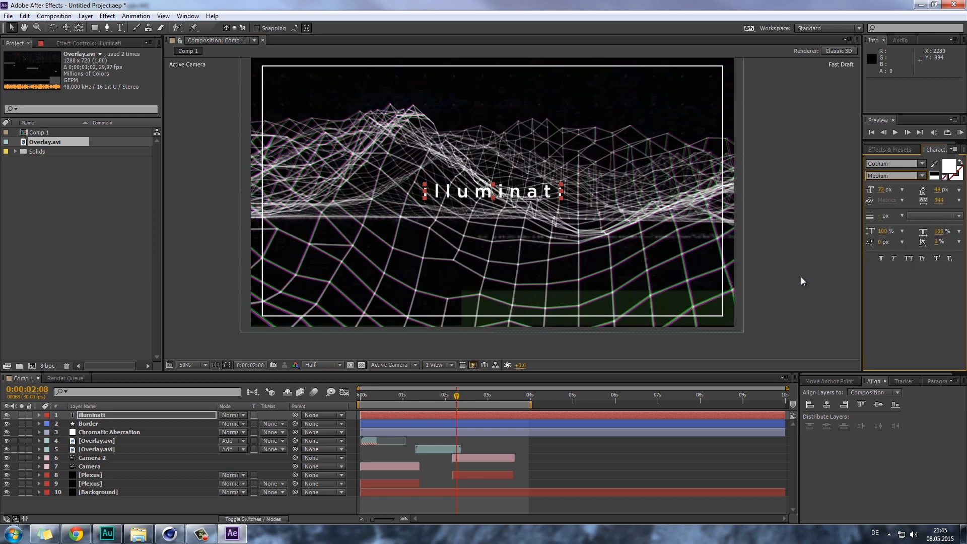
{"action": "left_click", "coordinate": [922, 175]}
{"action": "left_click", "coordinate": [900, 234]}
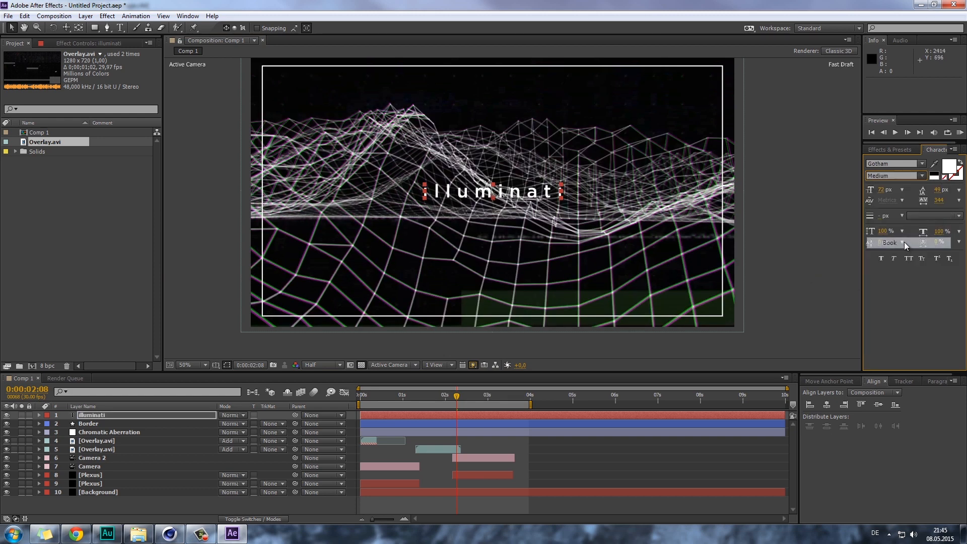
- Set the illuminati text's font style to Gotham Light
{"action": "left_click", "coordinate": [909, 174]}
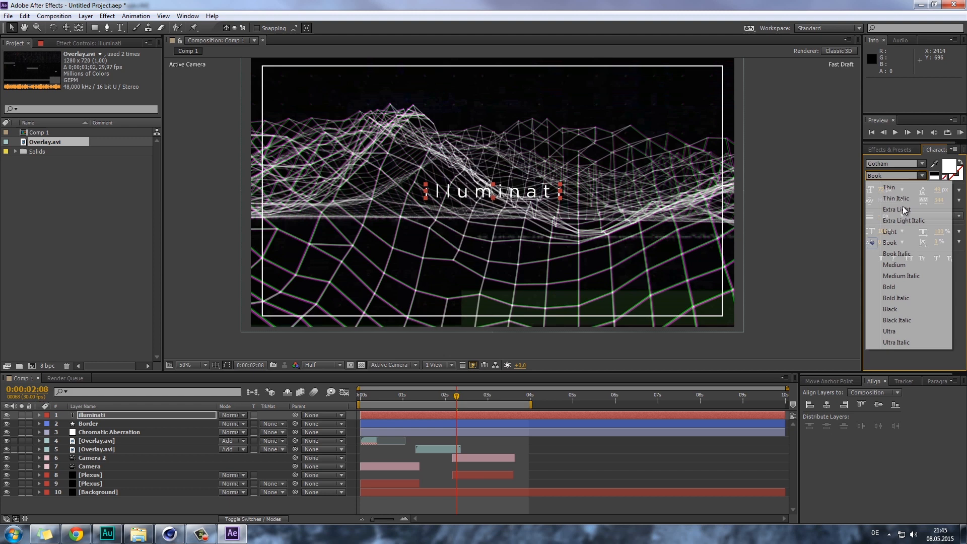
{"action": "left_click", "coordinate": [899, 233]}
{"action": "left_click", "coordinate": [894, 176]}
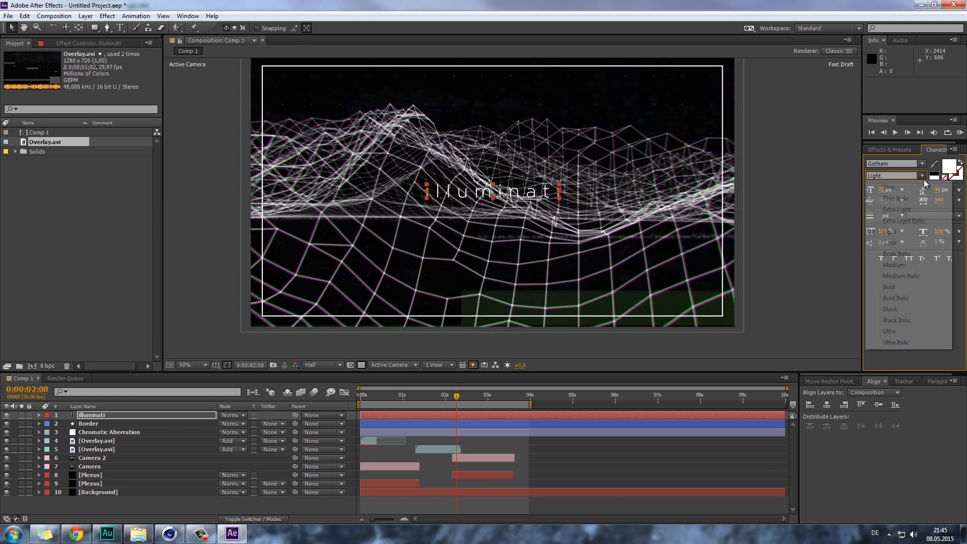
- Set the illuminati text's font style to Gotham Book and center the text in the composition
{"action": "left_click", "coordinate": [890, 243]}
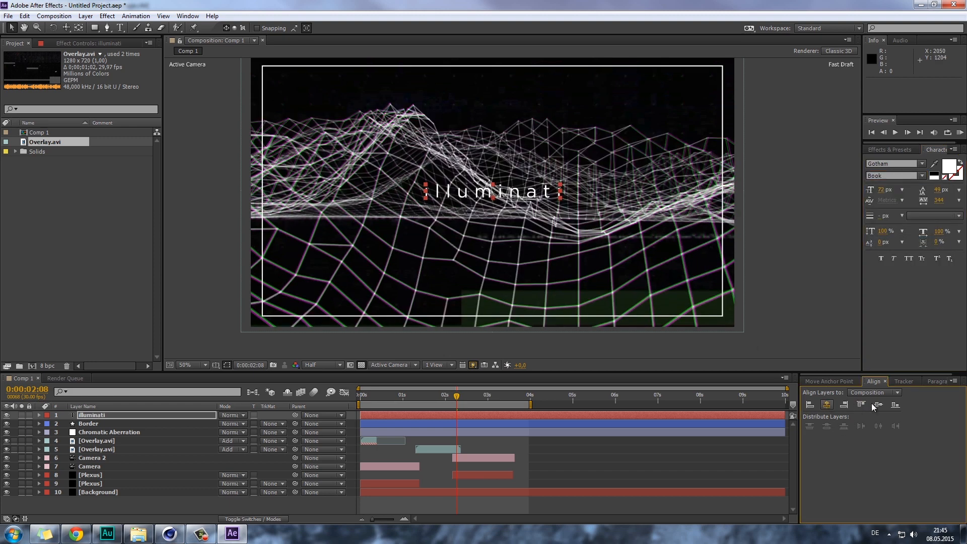
{"action": "left_click", "coordinate": [802, 248]}
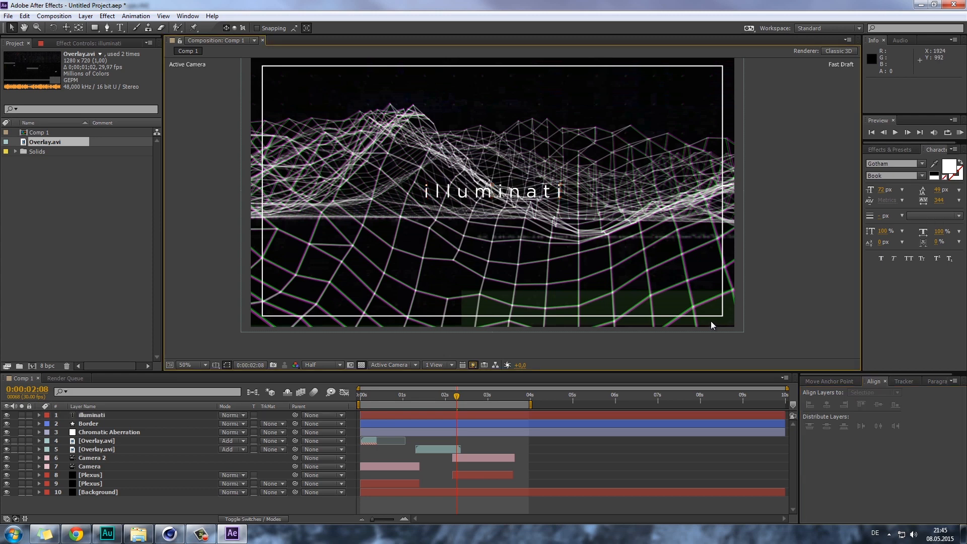
- Trim the end of the illuminati text layer so its out point is at 0:00:00:20
{"action": "mouse_move", "coordinate": [437, 398]}
{"action": "left_mouse_down"}
{"action": "mouse_move", "coordinate": [334, 398]}
{"action": "mouse_move", "coordinate": [424, 402]}
{"action": "left_mouse_up"}
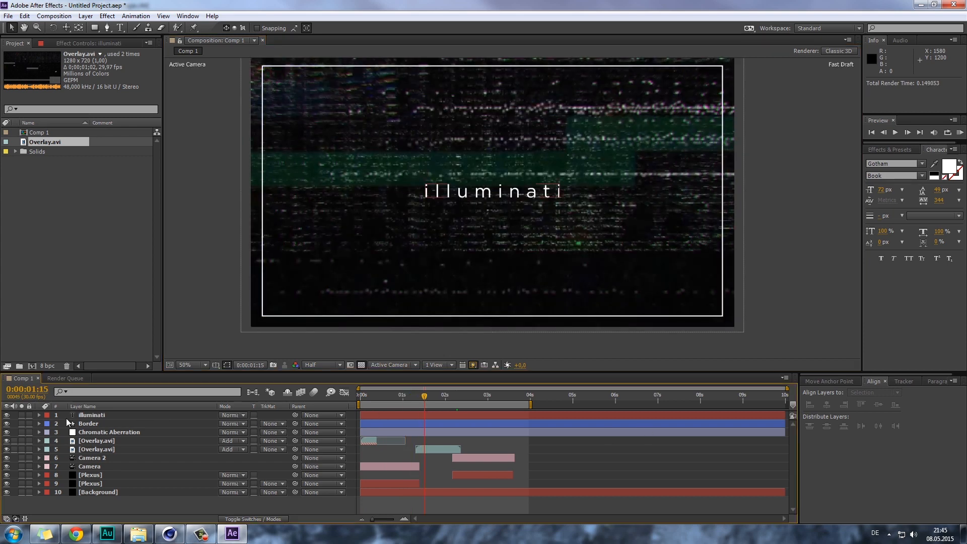
{"action": "left_click", "coordinate": [105, 417]}
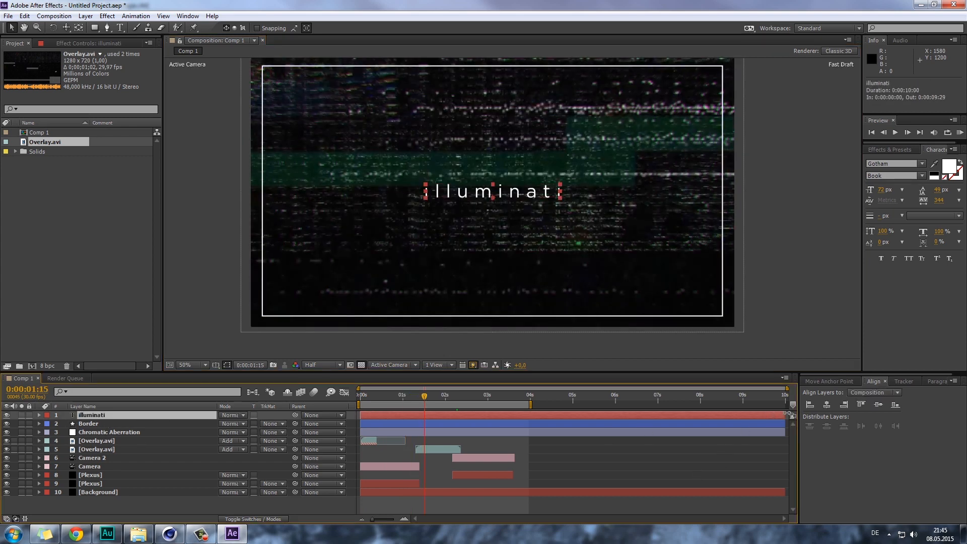
{"action": "left_click_drag", "start_coordinate": [787, 415], "coordinate": [406, 416]}
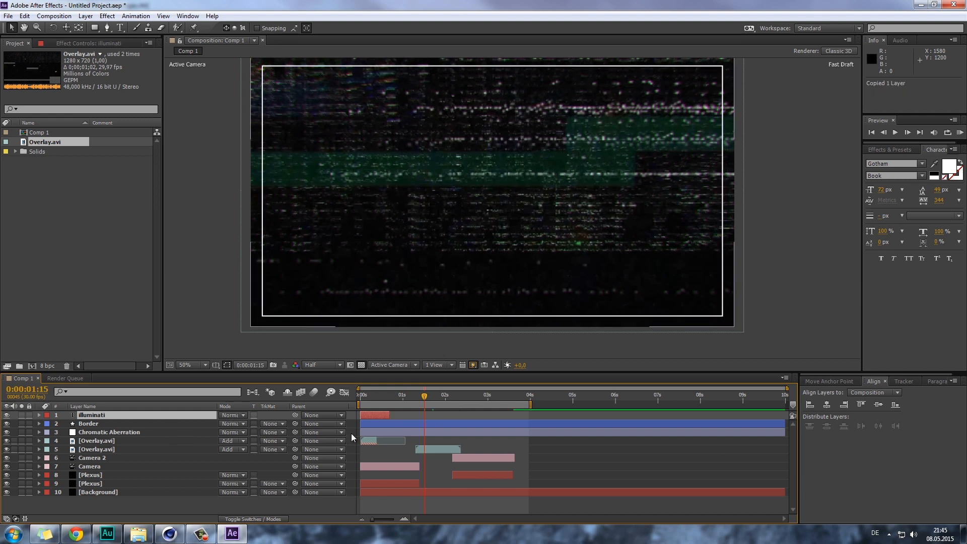
- Duplicate the trimmed illuminati layer and place the copy over the second overlay, starting at 0:00:01:12
{"action": "key", "text": "ctrl+v"}
{"action": "left_click_drag", "start_coordinate": [377, 416], "coordinate": [433, 421]}
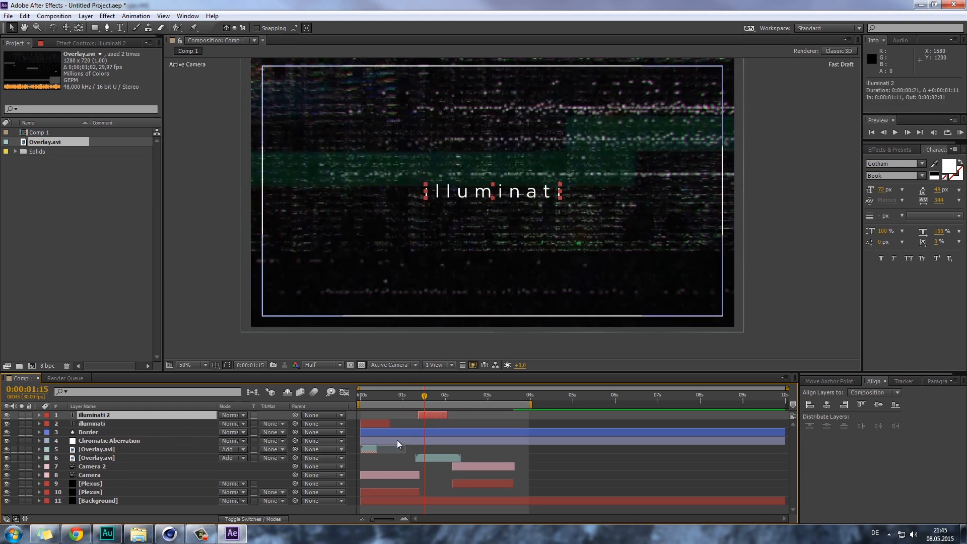
{"action": "left_click", "coordinate": [145, 425]}
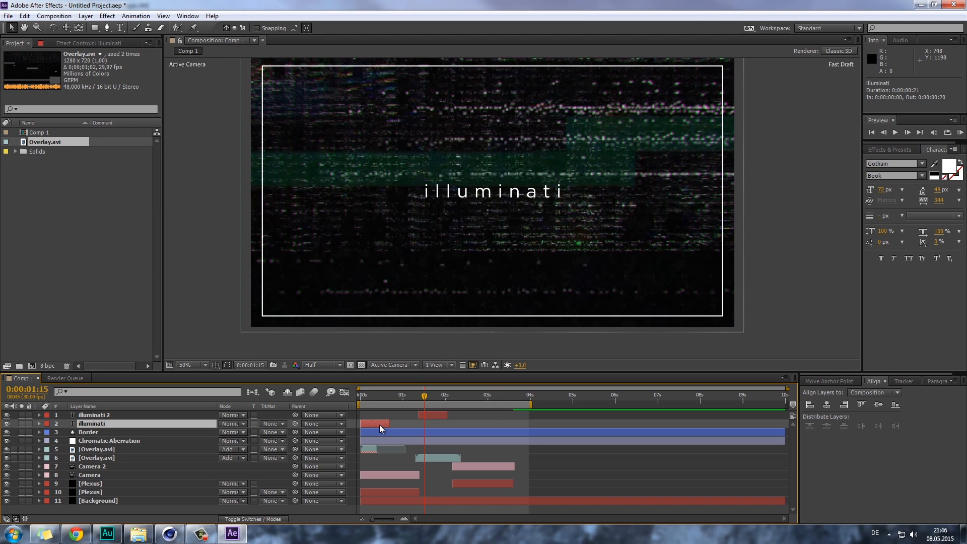
{"action": "left_click_drag", "start_coordinate": [425, 416], "coordinate": [417, 416]}
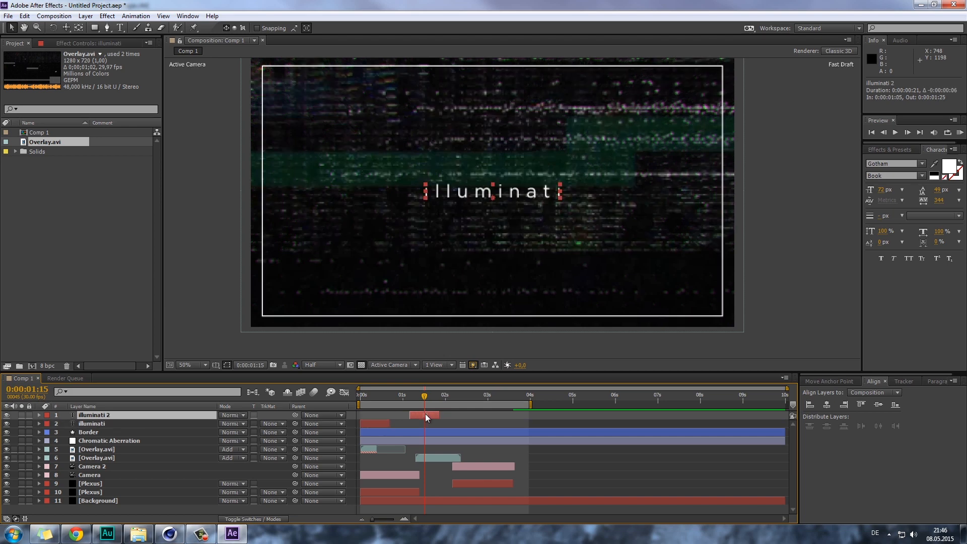
{"action": "left_click", "coordinate": [112, 423]}
{"action": "left_click", "coordinate": [109, 415]}
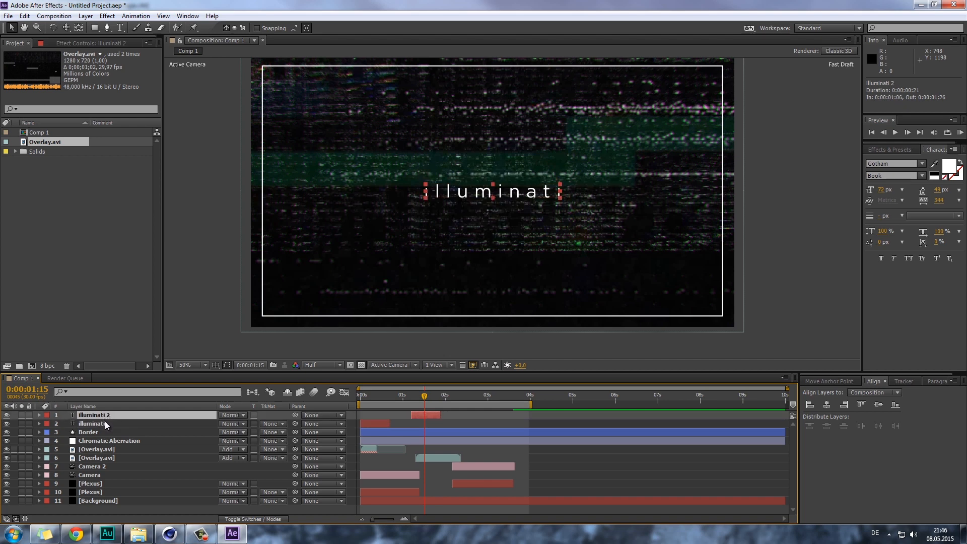
{"action": "mouse_move", "coordinate": [425, 415]}
{"action": "left_mouse_down"}
{"action": "mouse_move", "coordinate": [443, 419]}
{"action": "mouse_move", "coordinate": [434, 417]}
{"action": "left_mouse_up"}
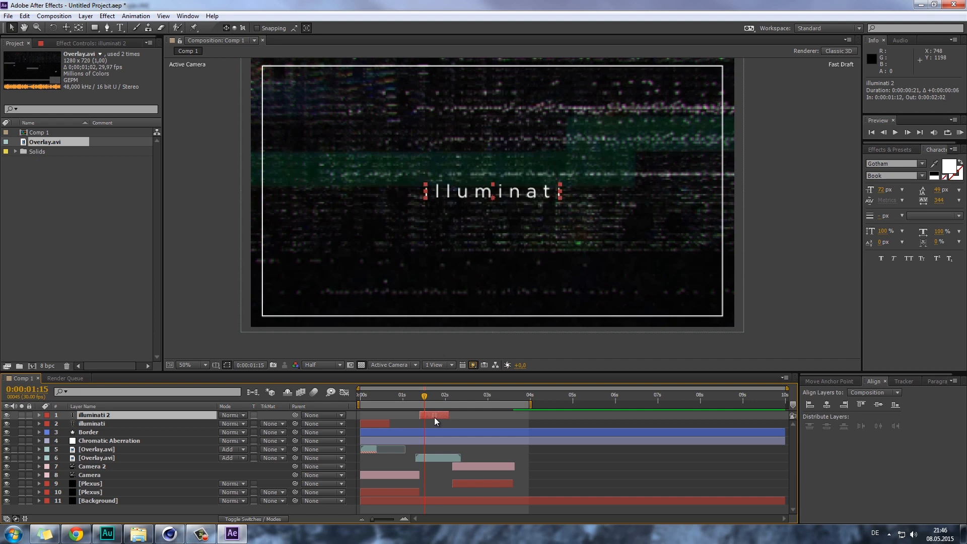
- Extend the first illuminati layer to the first Plexus clip's end and run illuminati 2 from 0:00:01:29 to about the 4-second mark
{"action": "left_click_drag", "start_coordinate": [384, 398], "coordinate": [462, 412]}
{"action": "left_click_drag", "start_coordinate": [389, 424], "coordinate": [452, 417]}
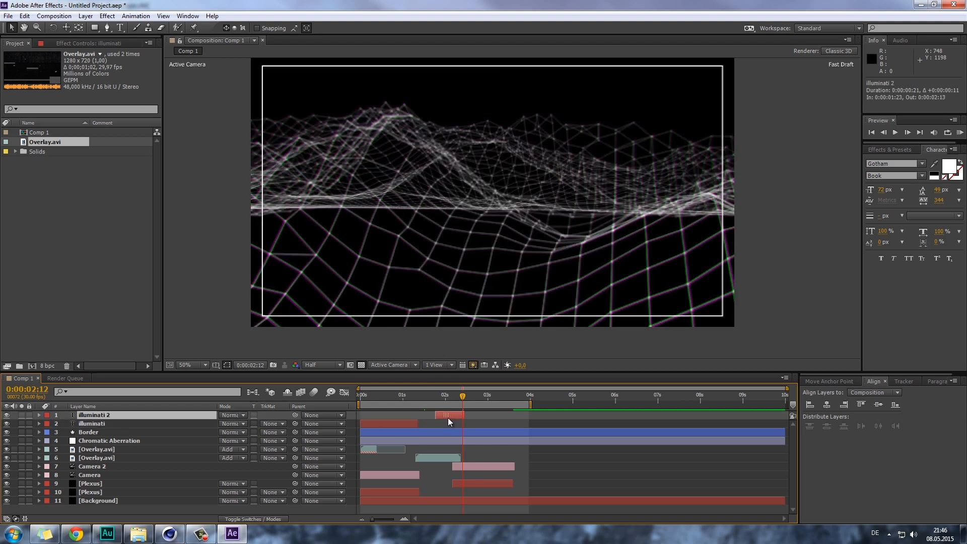
{"action": "left_click", "coordinate": [407, 395]}
{"action": "left_click_drag", "start_coordinate": [404, 395], "coordinate": [526, 423]}
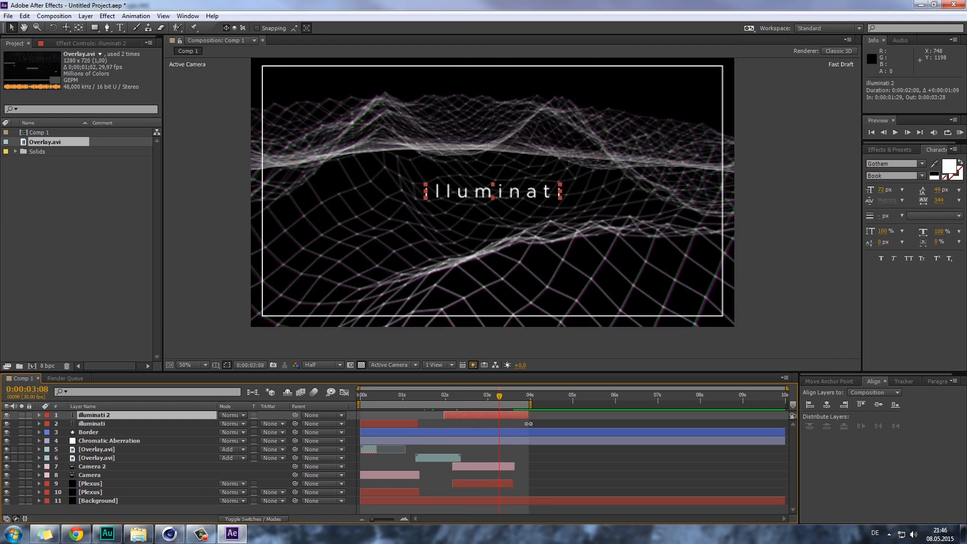
- Play a RAM preview of the composition from the first frame to check the title timing
{"action": "left_click_drag", "start_coordinate": [490, 394], "coordinate": [360, 413]}
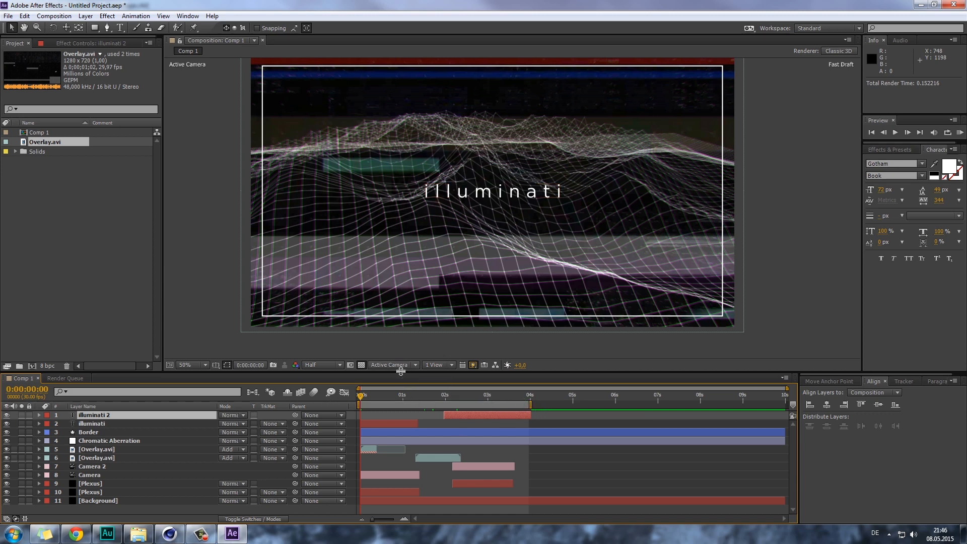
{"action": "left_click_drag", "start_coordinate": [403, 373], "coordinate": [403, 352]}
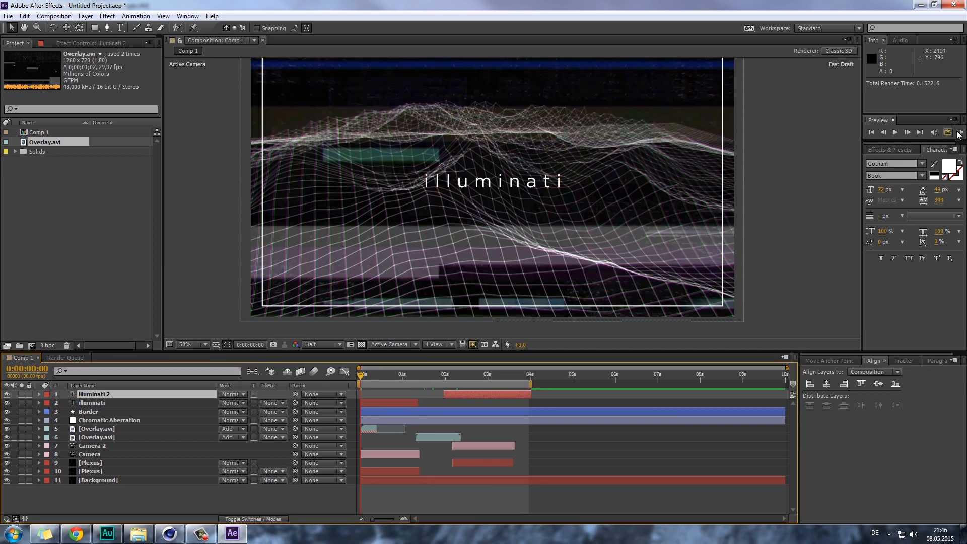
{"action": "key", "text": "KP_0"}
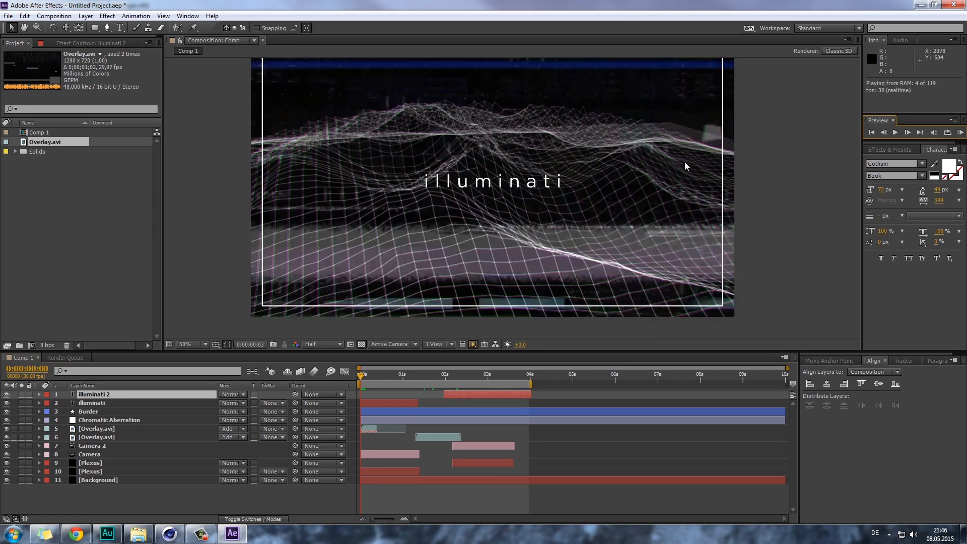
{"action": "key", "text": "space"}
{"action": "left_click_drag", "start_coordinate": [663, 150], "coordinate": [664, 163]}
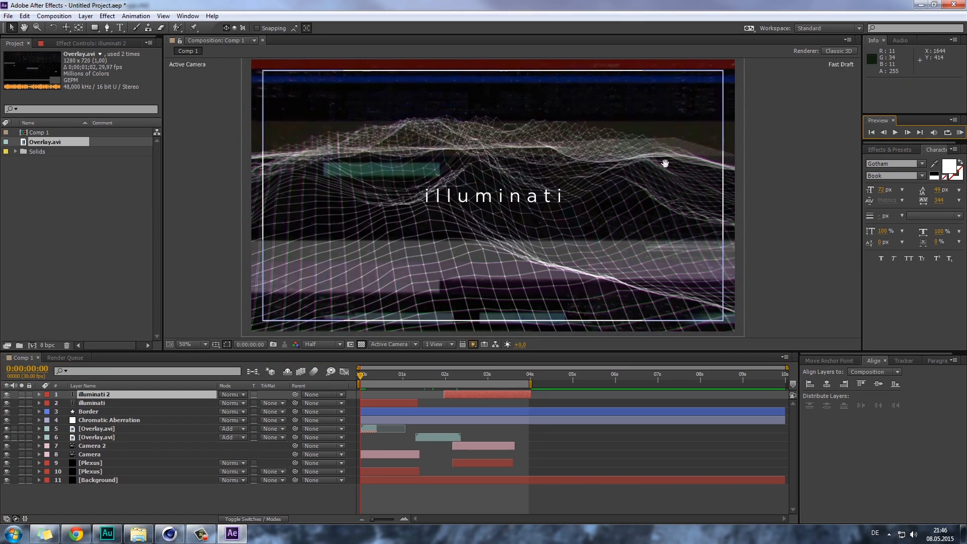
{"action": "key", "text": "KP_0"}
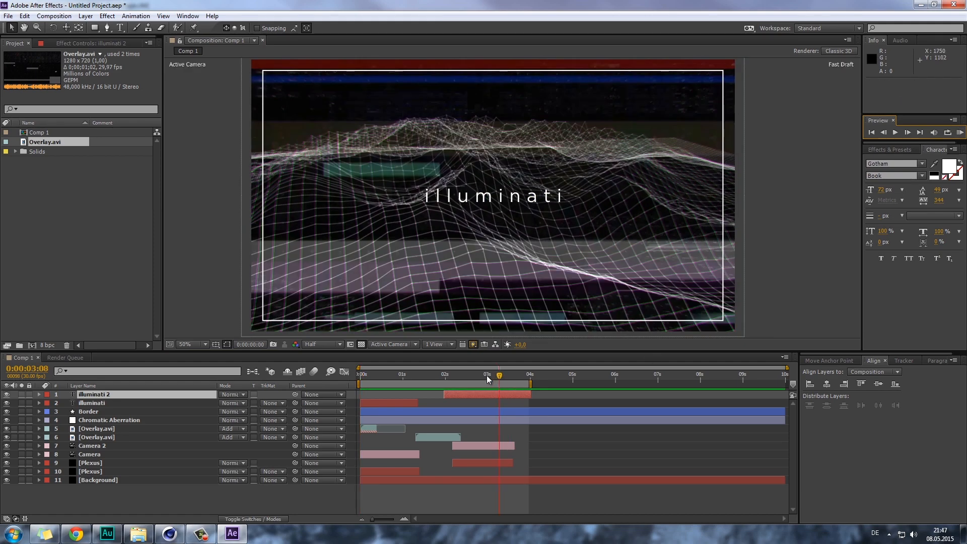
- Examine the title over the terrain where the second shot ends, around 0:00:03:17 to 0:00:03:19
{"action": "left_click", "coordinate": [514, 372]}
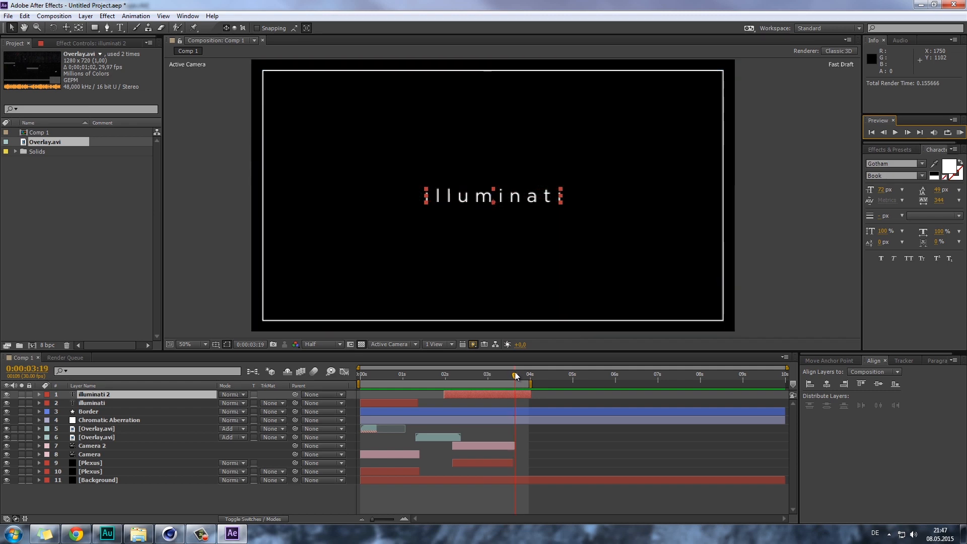
{"action": "left_click_drag", "start_coordinate": [514, 372], "coordinate": [512, 376]}
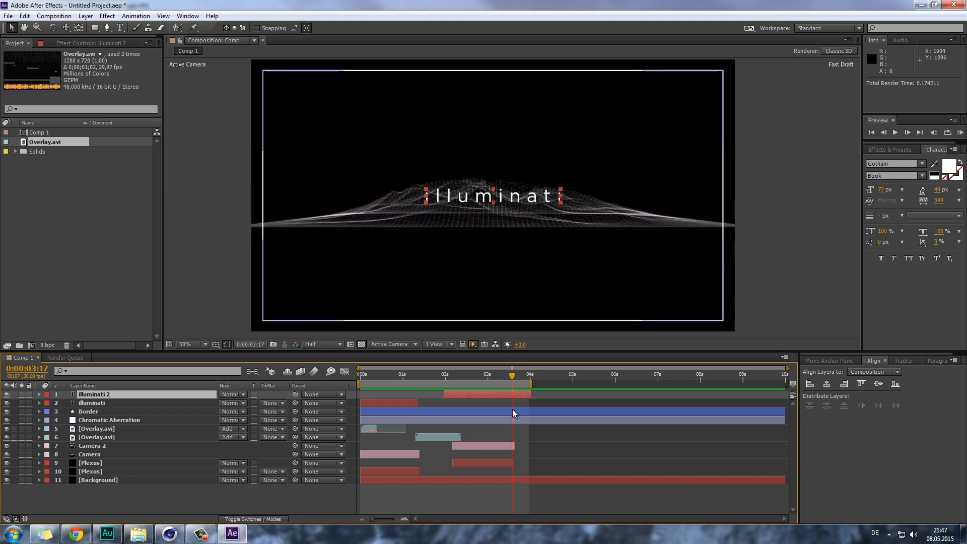
{"action": "left_click", "coordinate": [815, 234]}
{"action": "scroll", "coordinate": [506, 206], "scroll_direction": "up", "scroll_amount": 2}
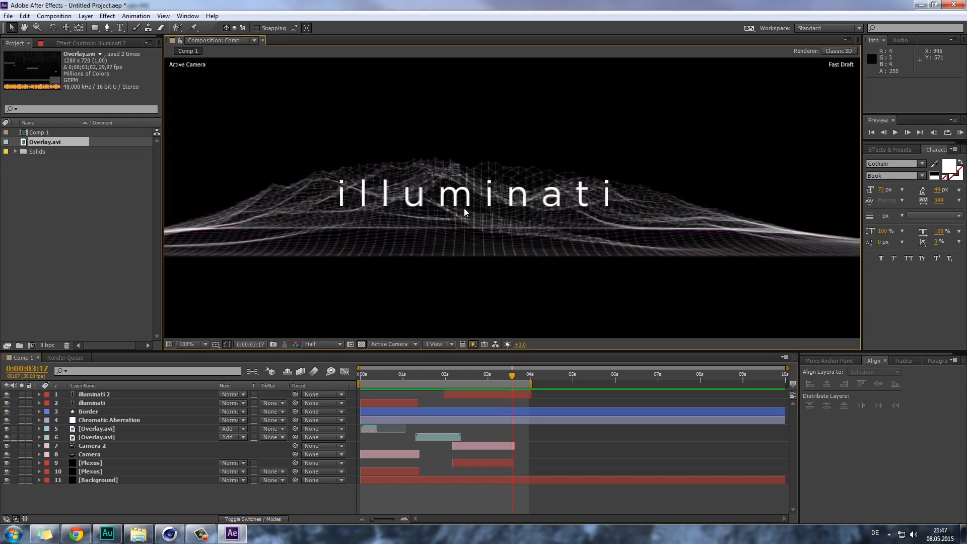
{"action": "scroll", "coordinate": [464, 208], "scroll_direction": "down", "scroll_amount": 2}
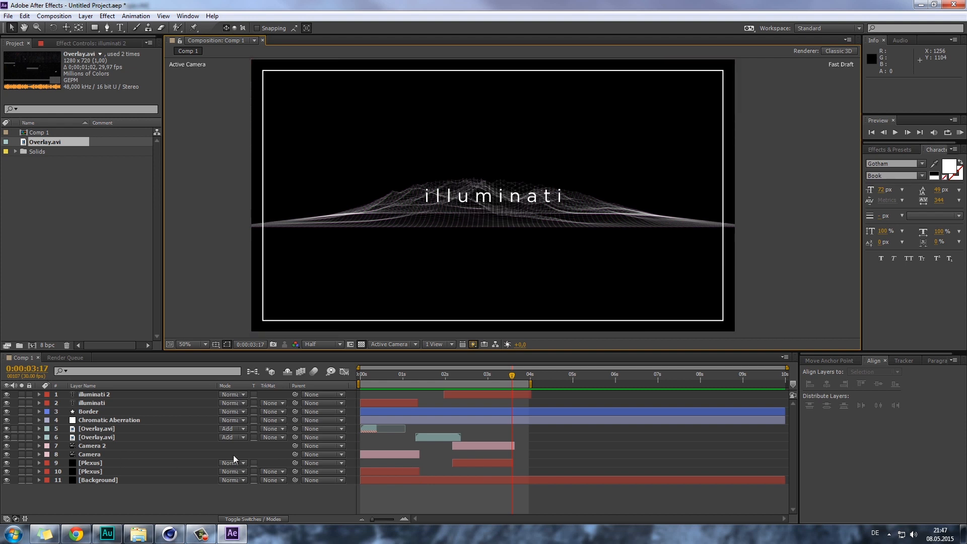
- Try shifting Camera 2's final Point of Interest and Position keyframes to 0:00:04:18 and undo the move
{"action": "left_click", "coordinate": [94, 448]}
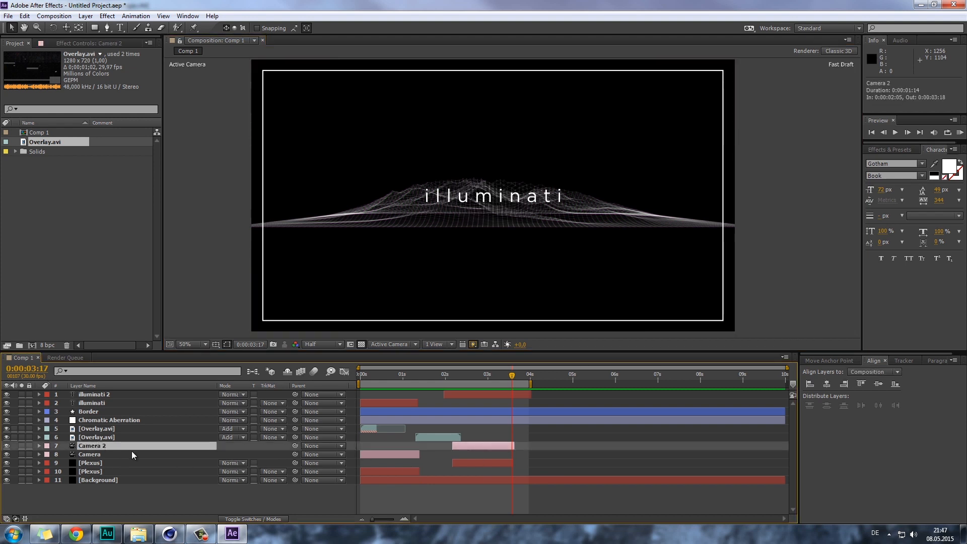
{"action": "key", "text": "u"}
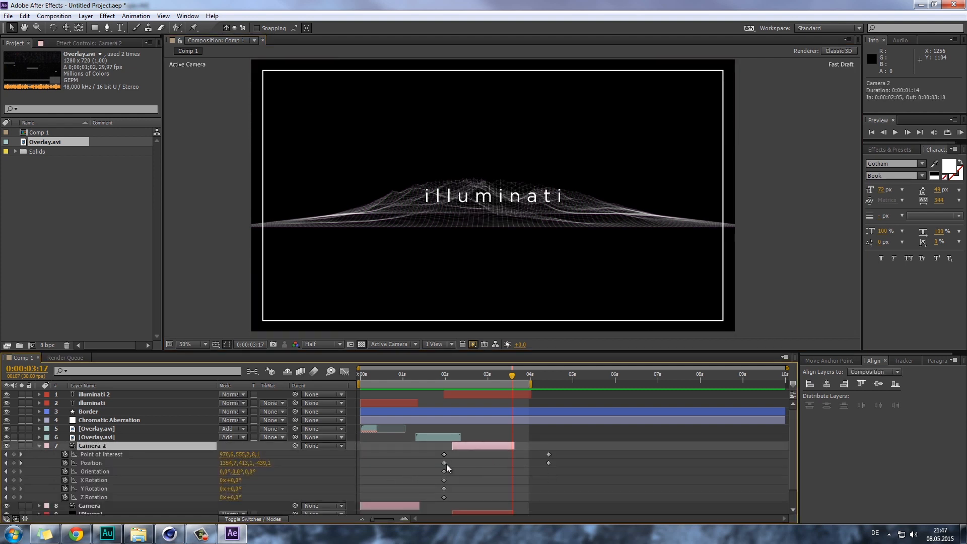
{"action": "left_click_drag", "start_coordinate": [552, 459], "coordinate": [554, 456]}
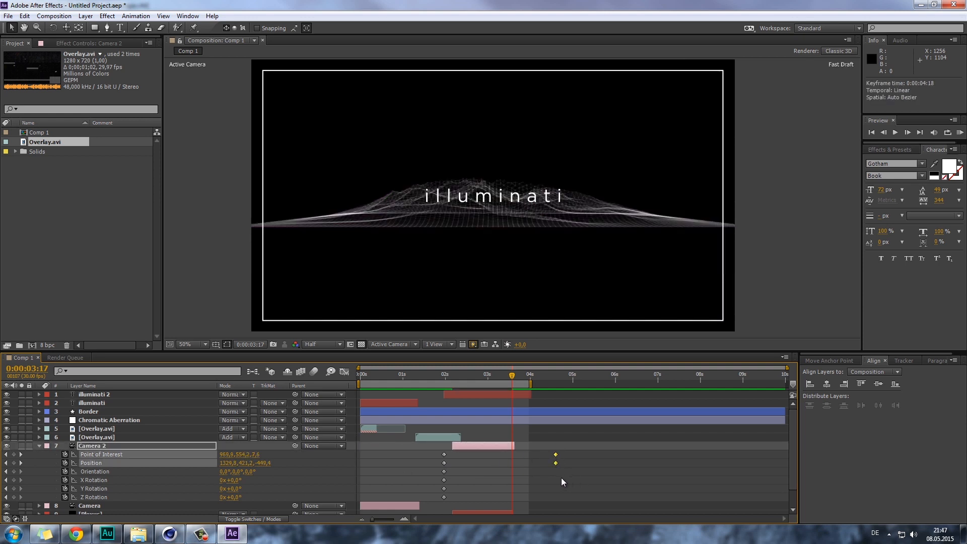
{"action": "key", "text": "ctrl+z"}
{"action": "left_click", "coordinate": [485, 479]}
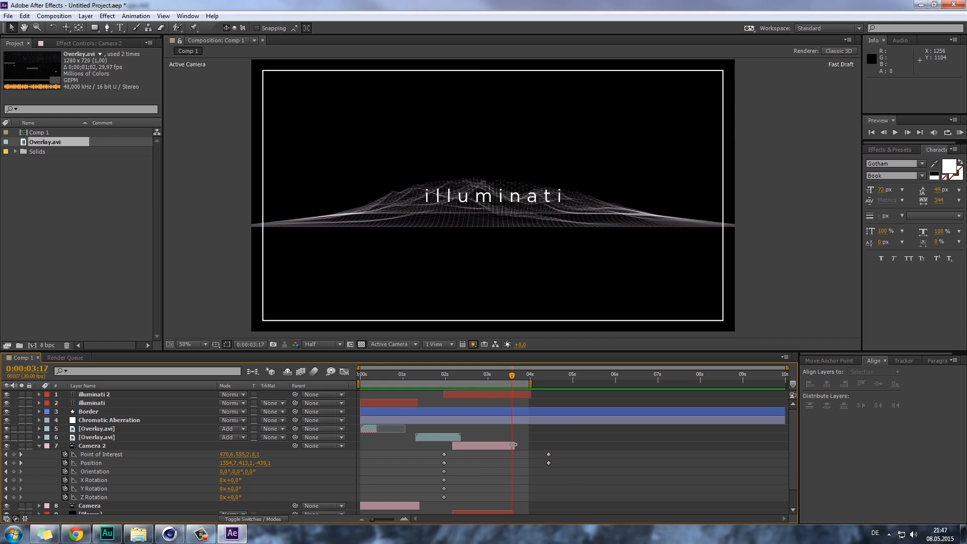
- Adjust the end of the Camera 2 layer so its out point is at 0:00:03:20
{"action": "left_click_drag", "start_coordinate": [514, 444], "coordinate": [511, 445]}
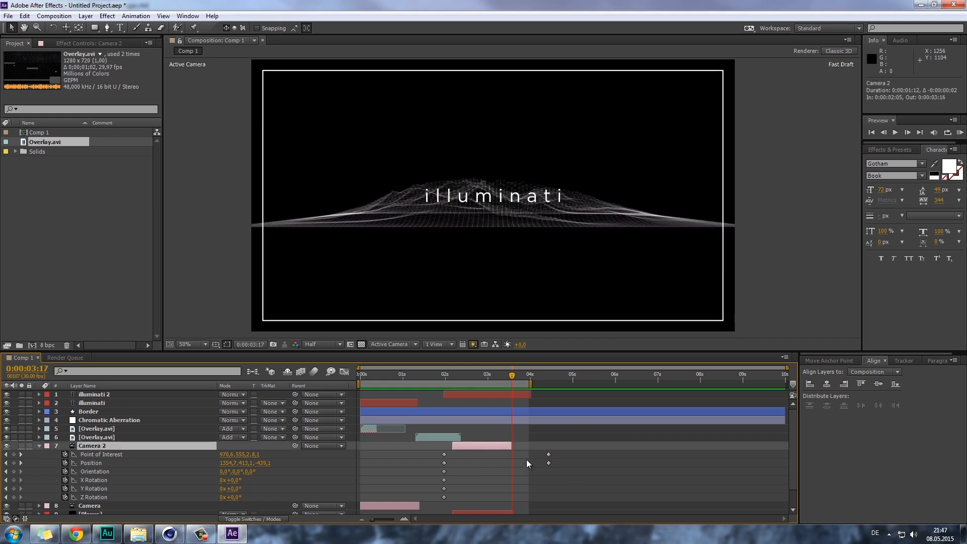
{"action": "left_click_drag", "start_coordinate": [512, 446], "coordinate": [517, 446]}
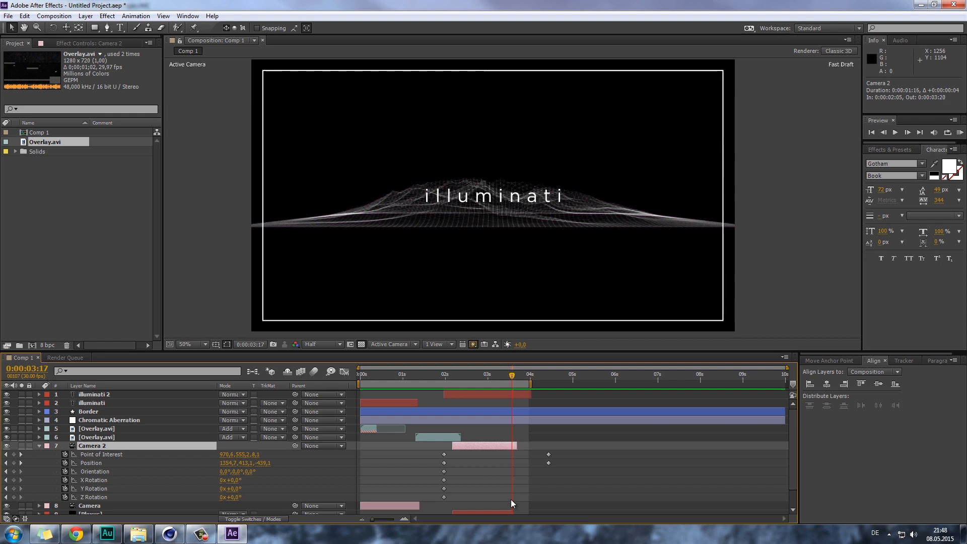
- Try trimming the second shot's Plexus layer to end at 0:00:03:16, and restore its out point to 0:00:03:17
{"action": "scroll", "coordinate": [510, 499], "scroll_direction": "down", "scroll_amount": 2}
{"action": "left_click", "coordinate": [491, 492]}
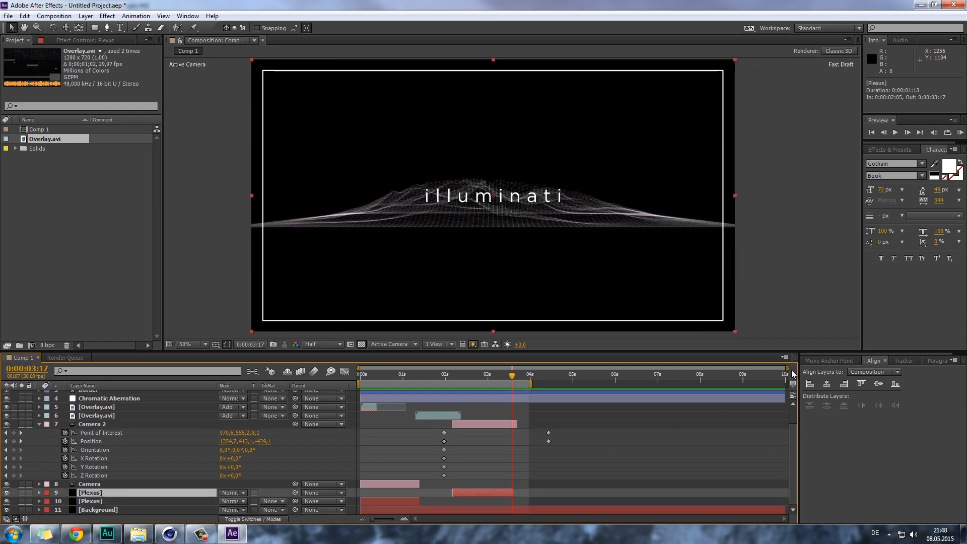
{"action": "left_click_drag", "start_coordinate": [790, 370], "coordinate": [542, 418]}
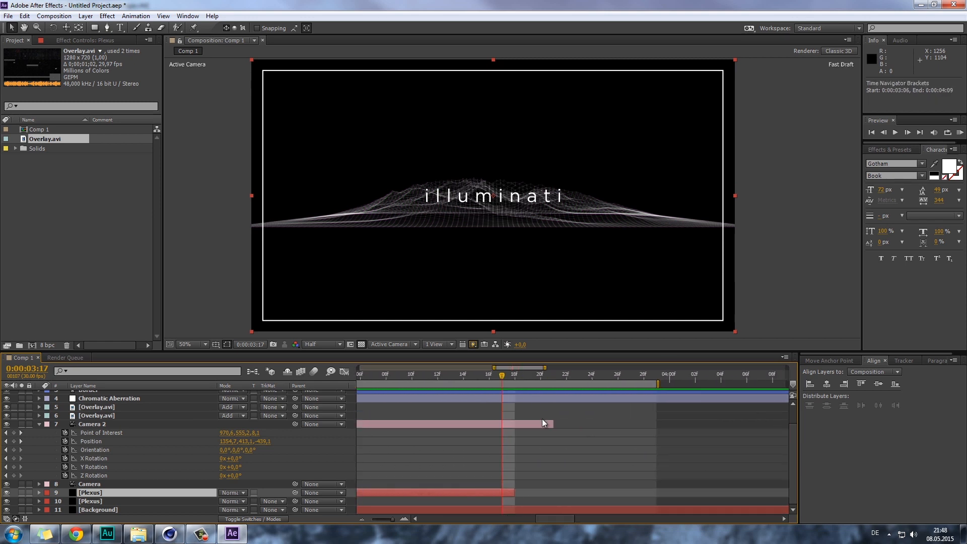
{"action": "key", "text": "alt+bracketright"}
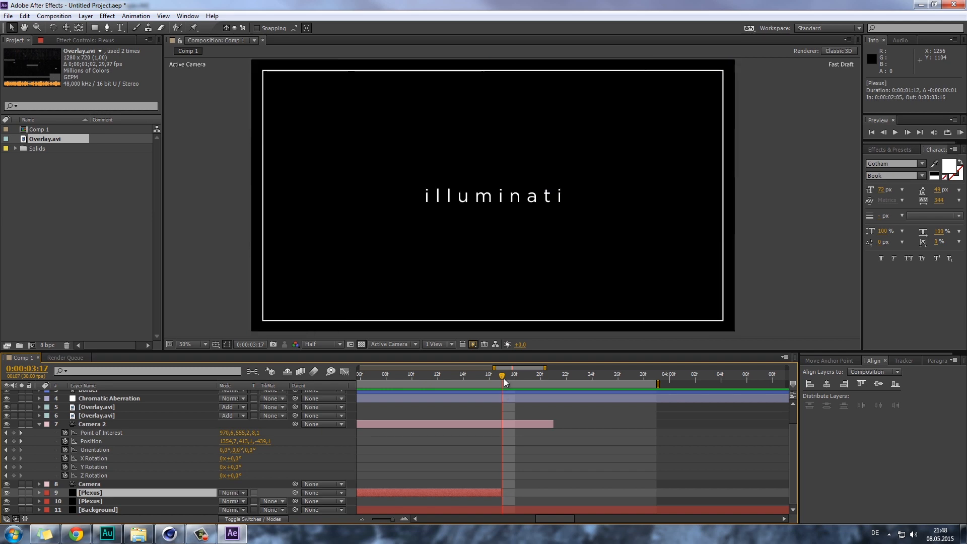
{"action": "left_click_drag", "start_coordinate": [494, 374], "coordinate": [501, 404]}
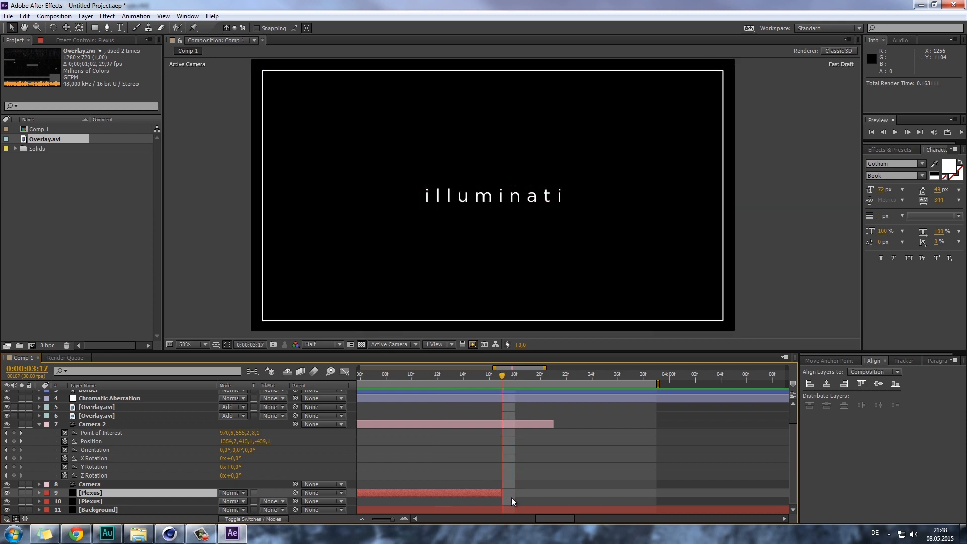
{"action": "left_click_drag", "start_coordinate": [502, 493], "coordinate": [514, 493]}
{"action": "left_click", "coordinate": [512, 377]}
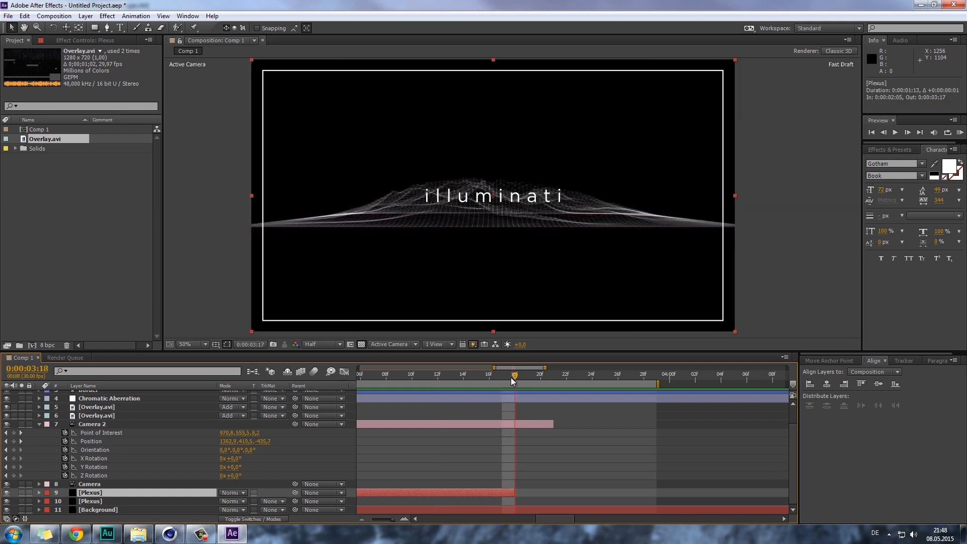
{"action": "left_click_drag", "start_coordinate": [511, 378], "coordinate": [358, 370]}
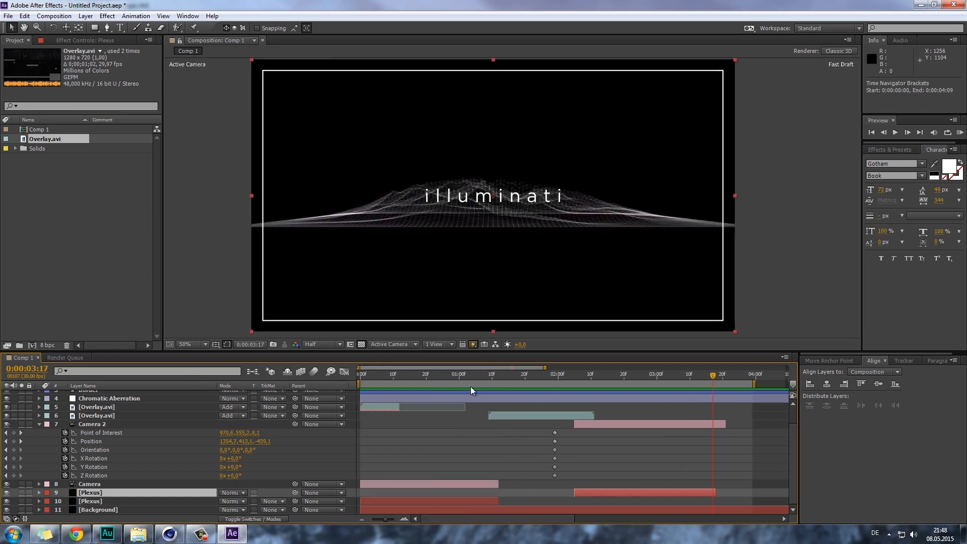
{"action": "left_click_drag", "start_coordinate": [545, 368], "coordinate": [788, 369]}
{"action": "left_click", "coordinate": [670, 455]}
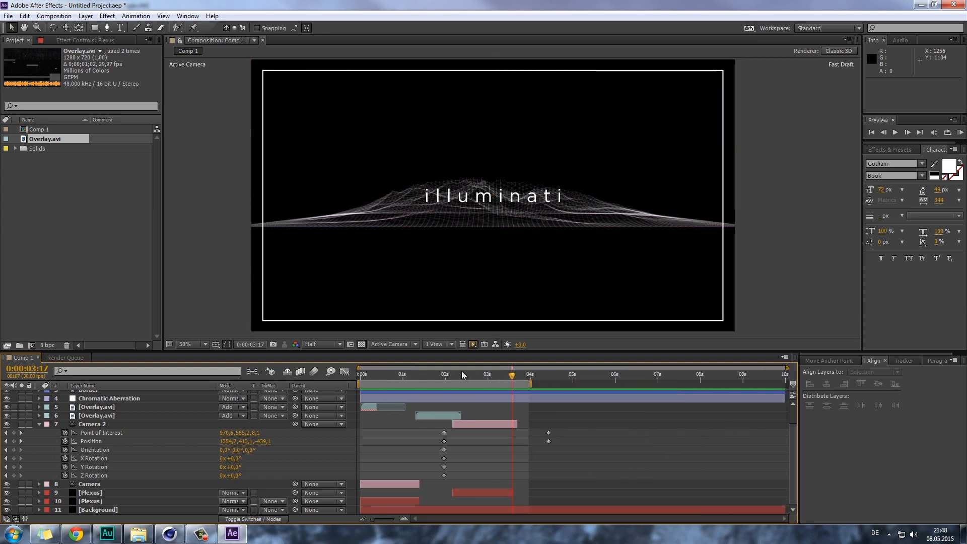
- Widen the tracking of the first shot's illuminati title to 499, judging it at 0:00:01:09
{"action": "left_click_drag", "start_coordinate": [368, 377], "coordinate": [397, 389]}
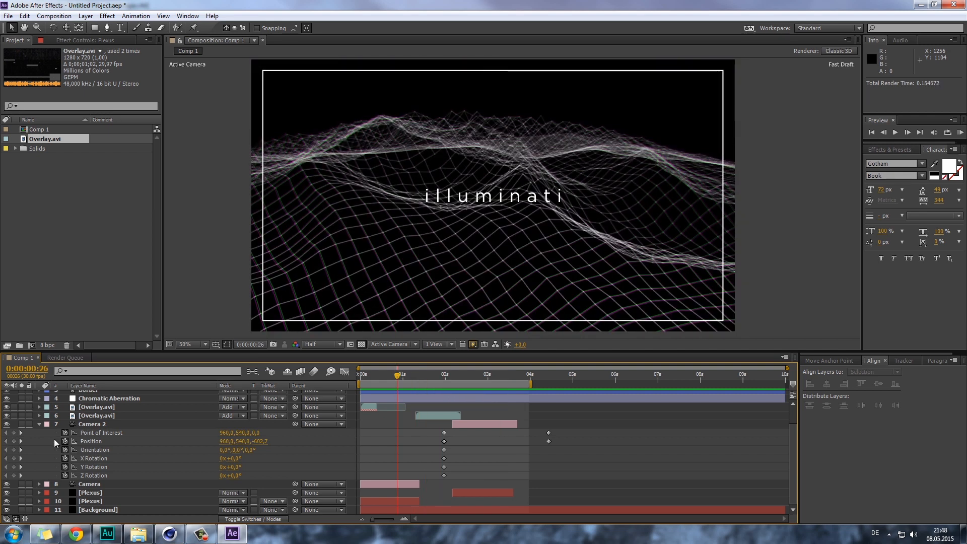
{"action": "left_click", "coordinate": [40, 424]}
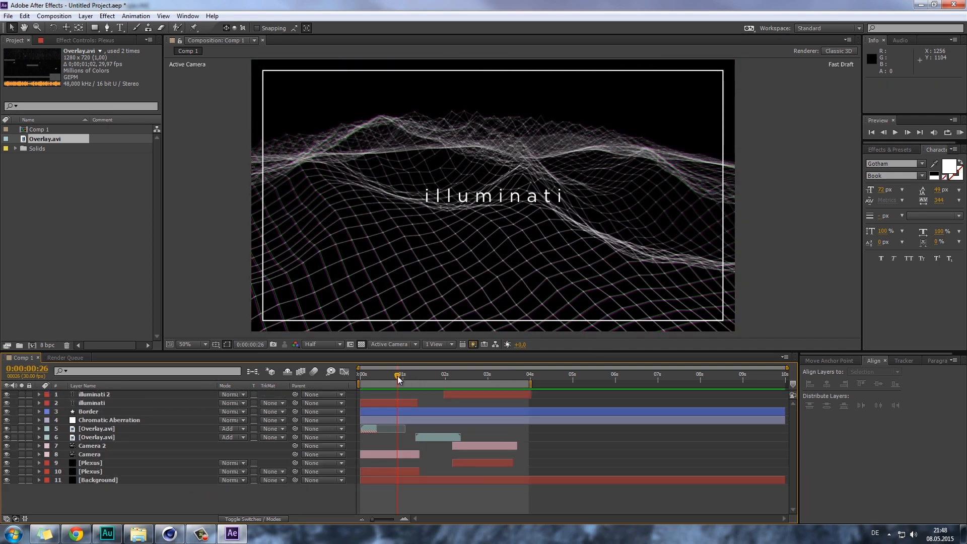
{"action": "left_click_drag", "start_coordinate": [397, 375], "coordinate": [415, 385]}
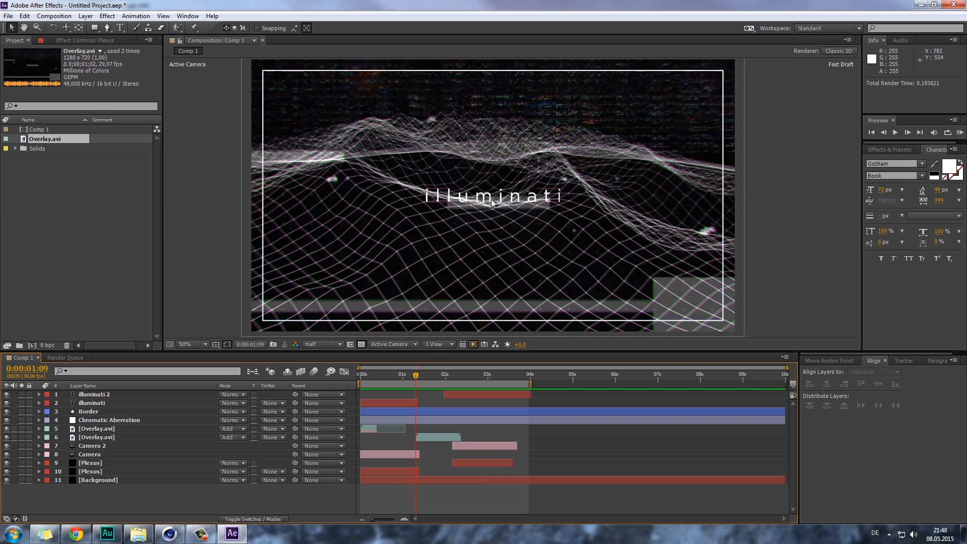
{"action": "left_click", "coordinate": [463, 197]}
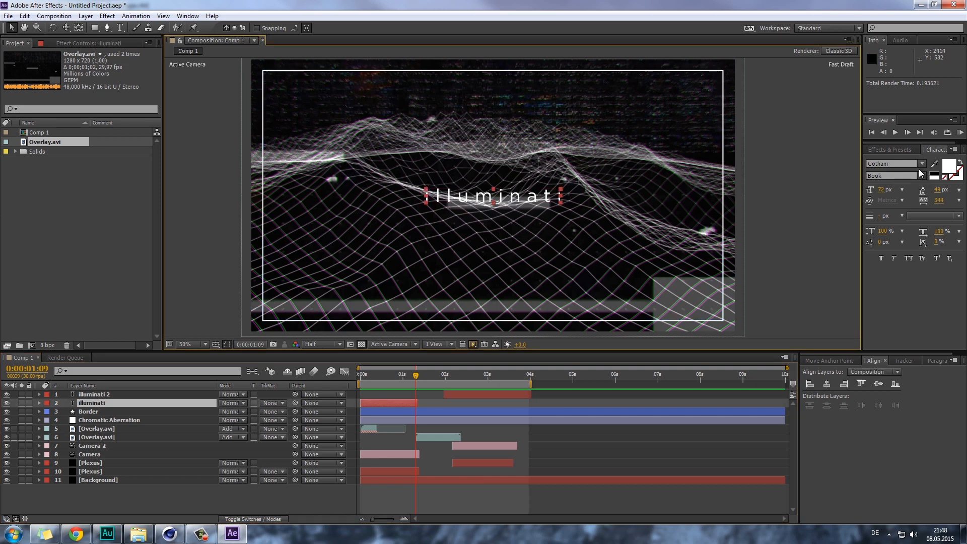
{"action": "left_click_drag", "start_coordinate": [938, 200], "coordinate": [966, 200]}
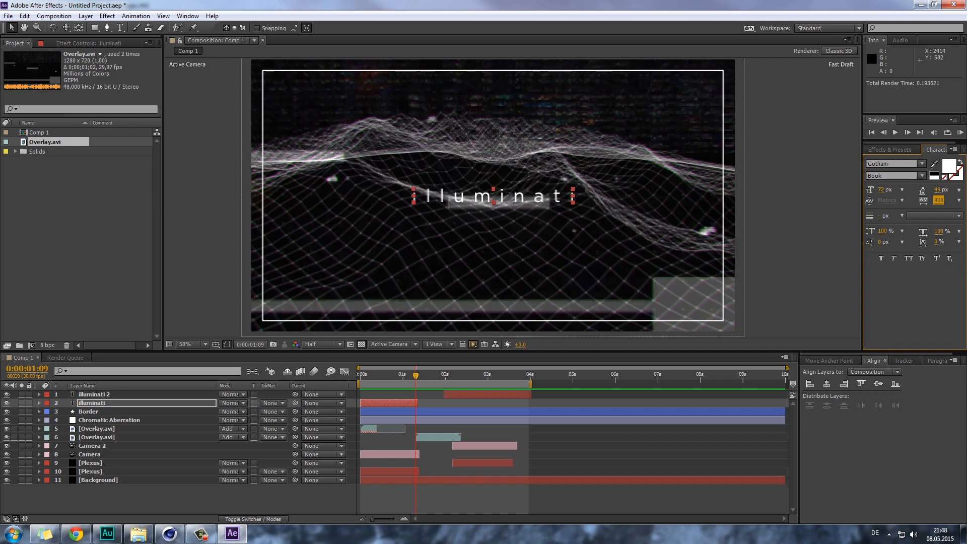
{"action": "left_click", "coordinate": [794, 248]}
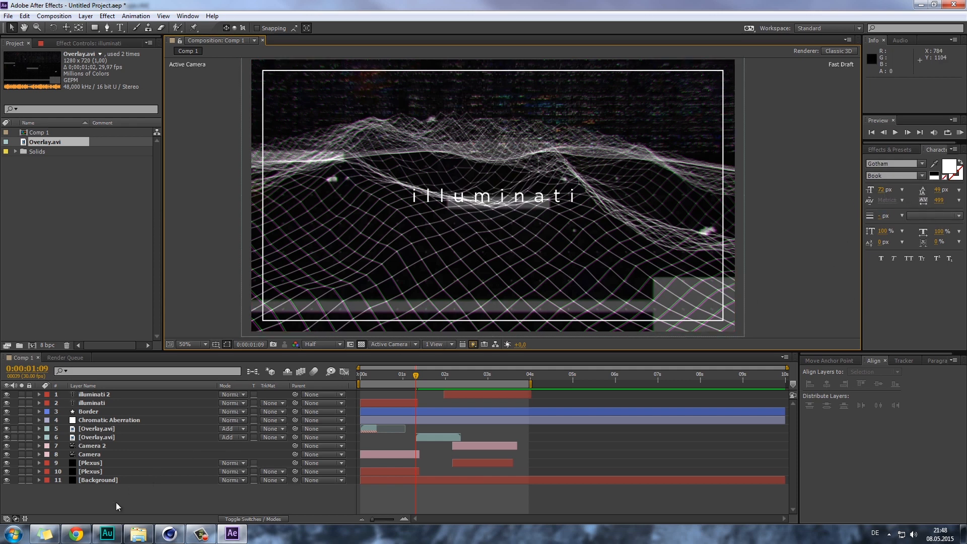
- Set Depth of Field to Camera Settings in the Plexus effect of the first shot's Plexus layer
{"action": "left_click", "coordinate": [361, 374]}
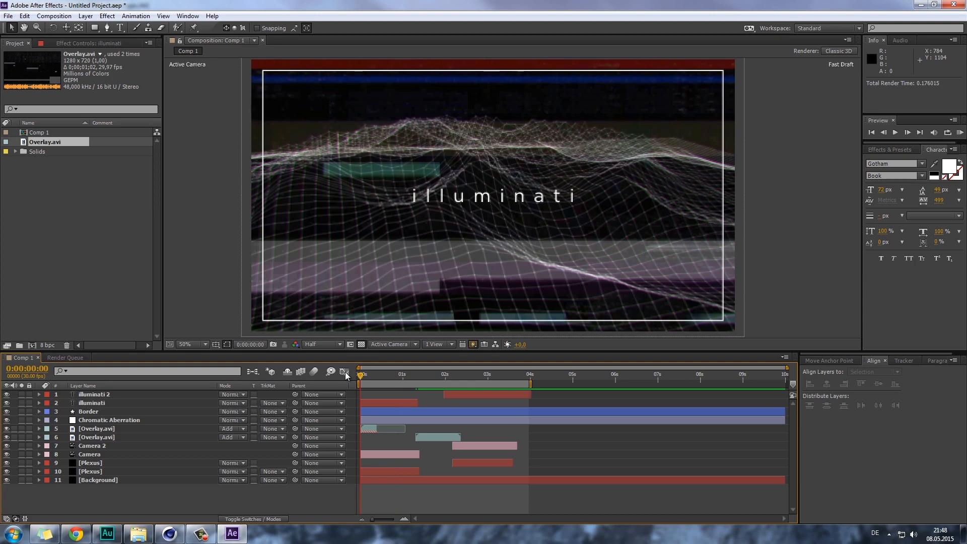
{"action": "left_click_drag", "start_coordinate": [360, 372], "coordinate": [498, 372]}
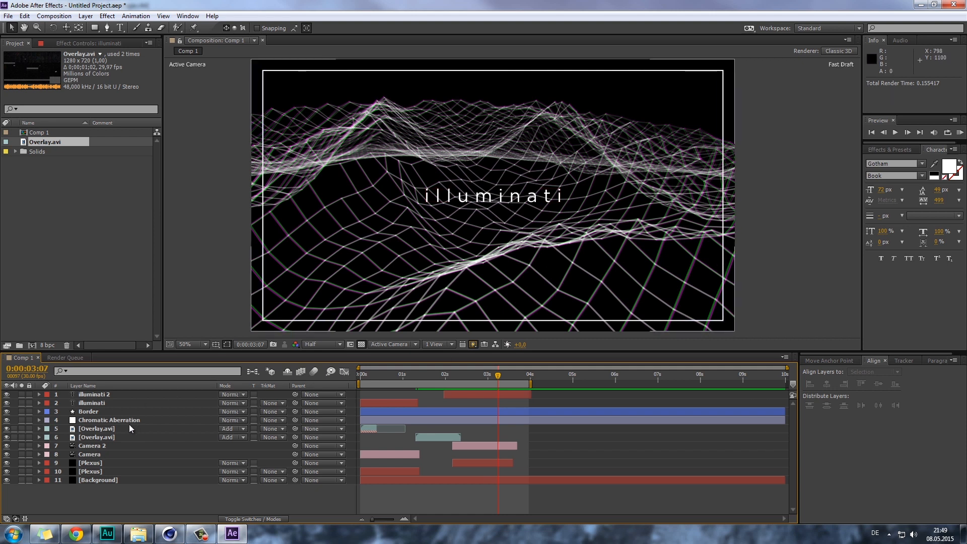
{"action": "left_click", "coordinate": [108, 446]}
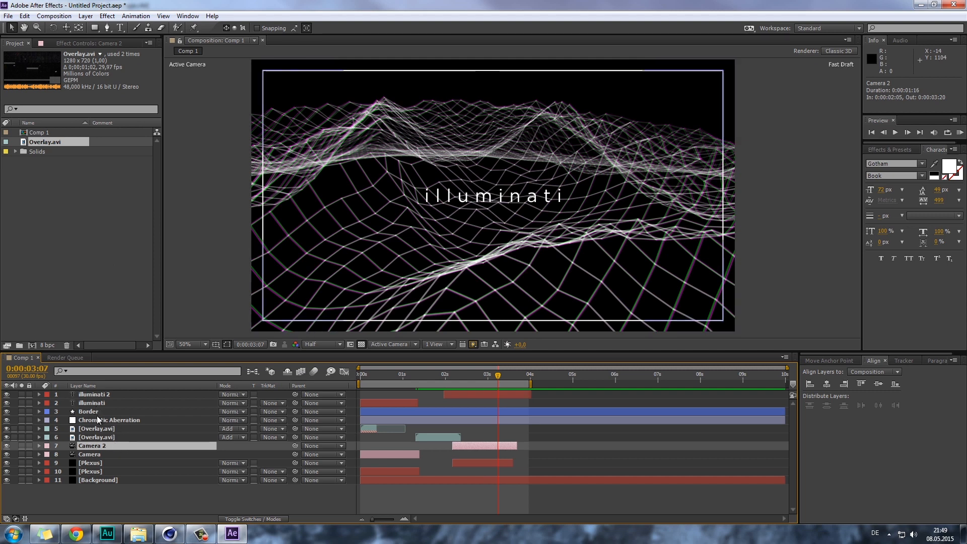
{"action": "left_click", "coordinate": [98, 462]}
{"action": "left_click", "coordinate": [104, 474]}
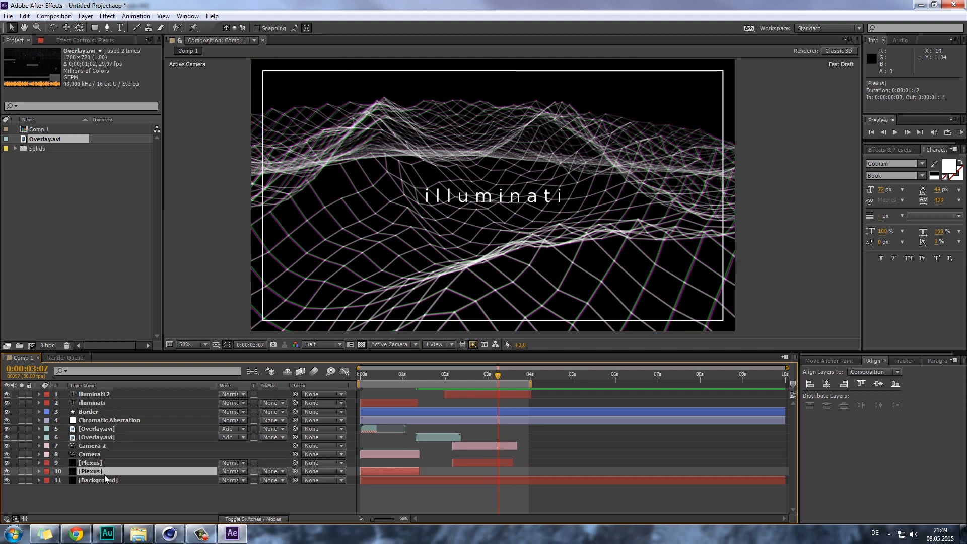
{"action": "left_click", "coordinate": [85, 40]}
{"action": "left_click", "coordinate": [113, 294]}
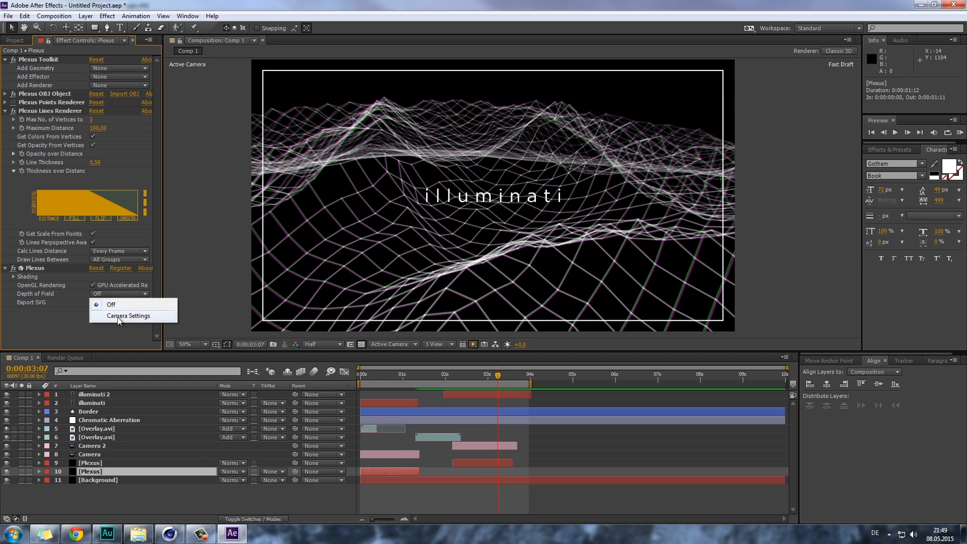
{"action": "left_click", "coordinate": [117, 316]}
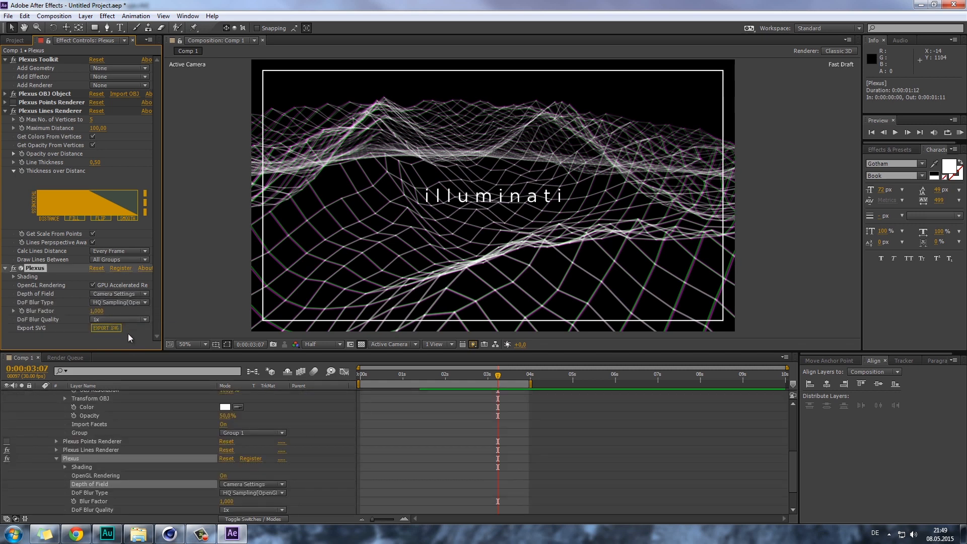
- Inspect the blurred terrain at 0:00:01:02 and expand the first camera's Camera Options
{"action": "left_click_drag", "start_coordinate": [392, 374], "coordinate": [406, 376]}
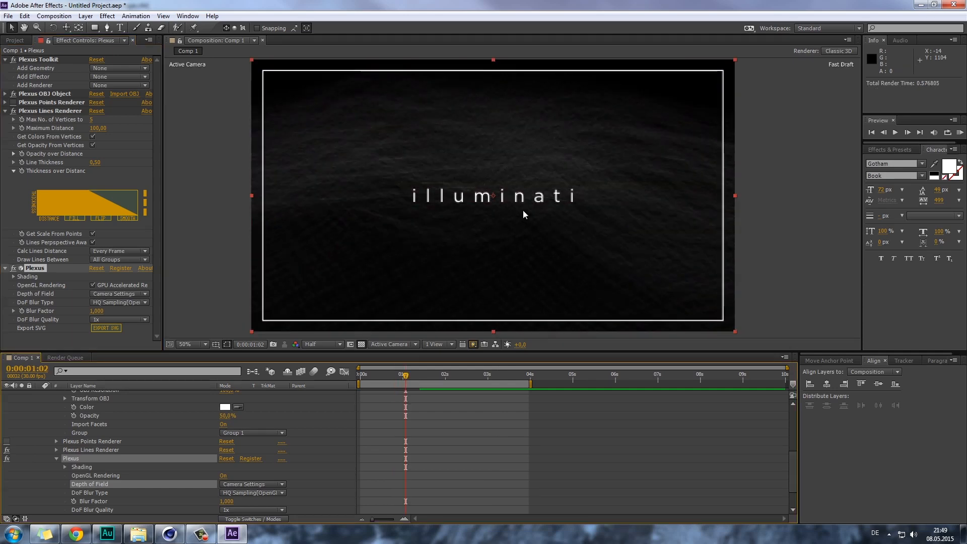
{"action": "scroll", "coordinate": [523, 212], "scroll_direction": "up", "scroll_amount": 1}
{"action": "left_click_drag", "start_coordinate": [480, 243], "coordinate": [505, 192]}
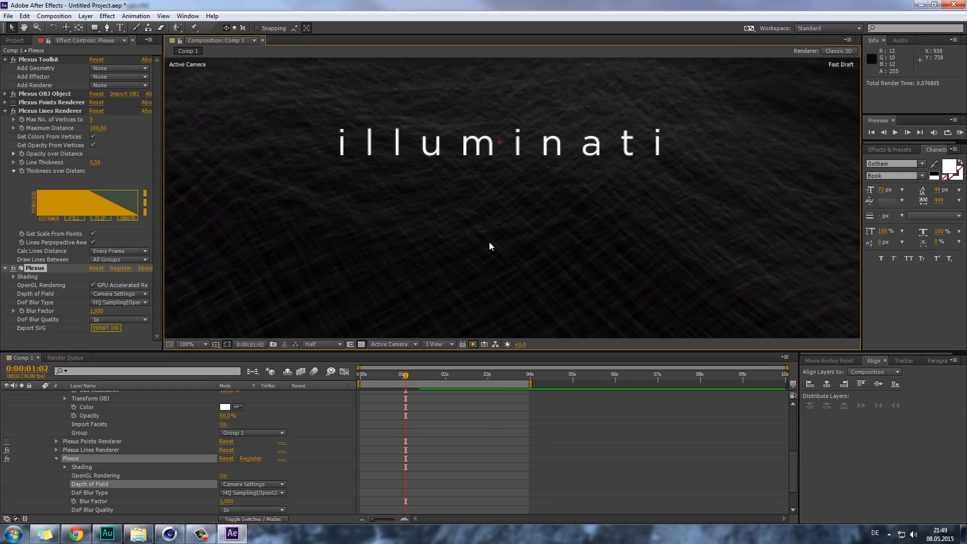
{"action": "left_click_drag", "start_coordinate": [489, 246], "coordinate": [479, 265]}
{"action": "scroll", "coordinate": [86, 421], "scroll_direction": "up", "scroll_amount": 5}
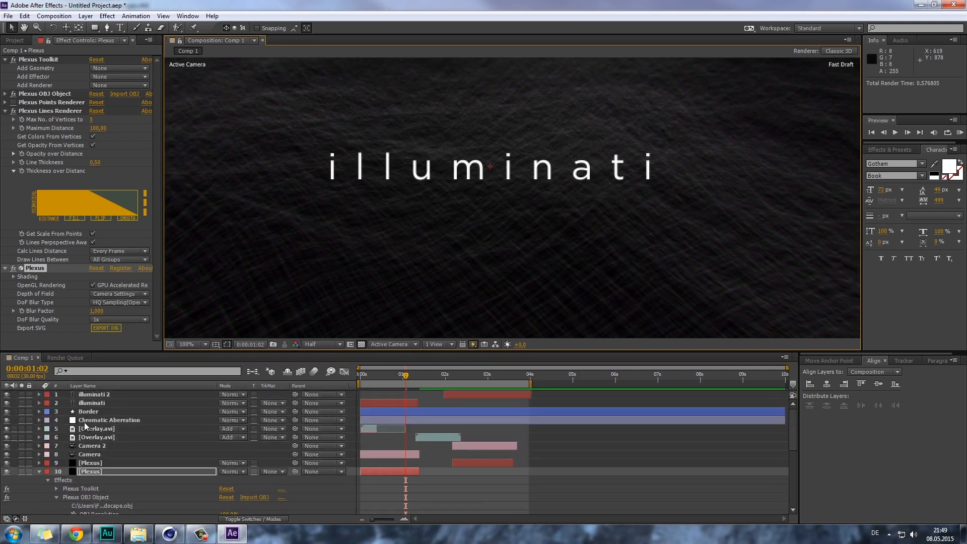
{"action": "left_click", "coordinate": [102, 455]}
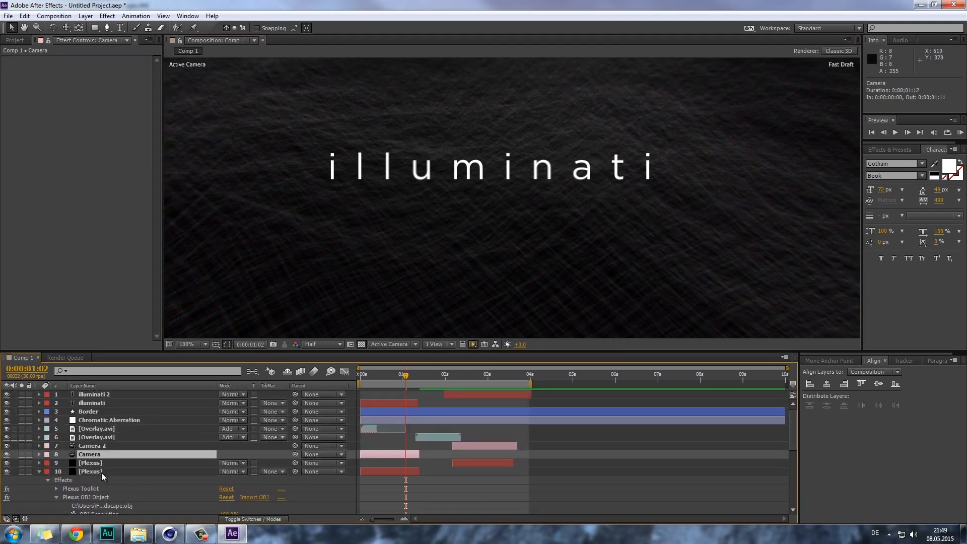
{"action": "left_click", "coordinate": [39, 454]}
{"action": "left_click", "coordinate": [49, 471]}
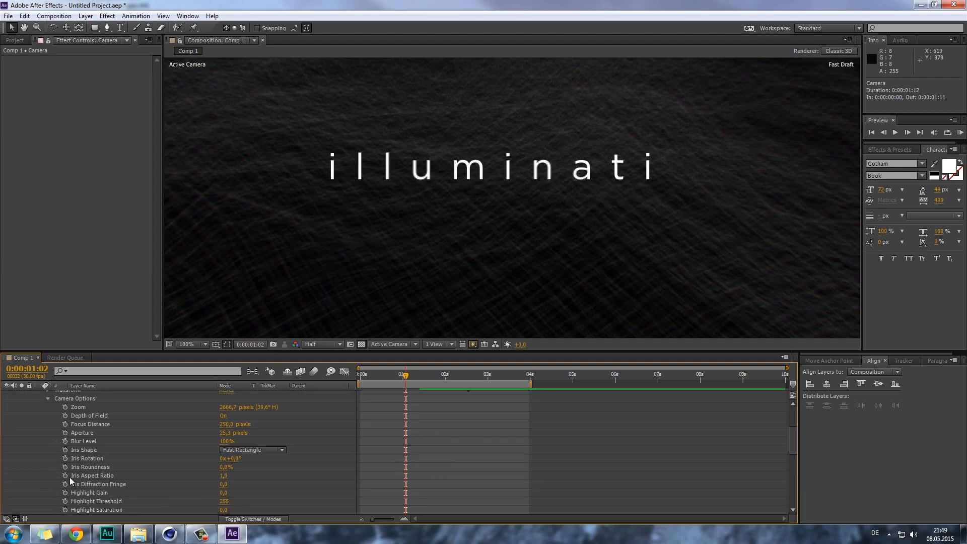
{"action": "scroll", "coordinate": [181, 455], "scroll_direction": "up", "scroll_amount": 1}
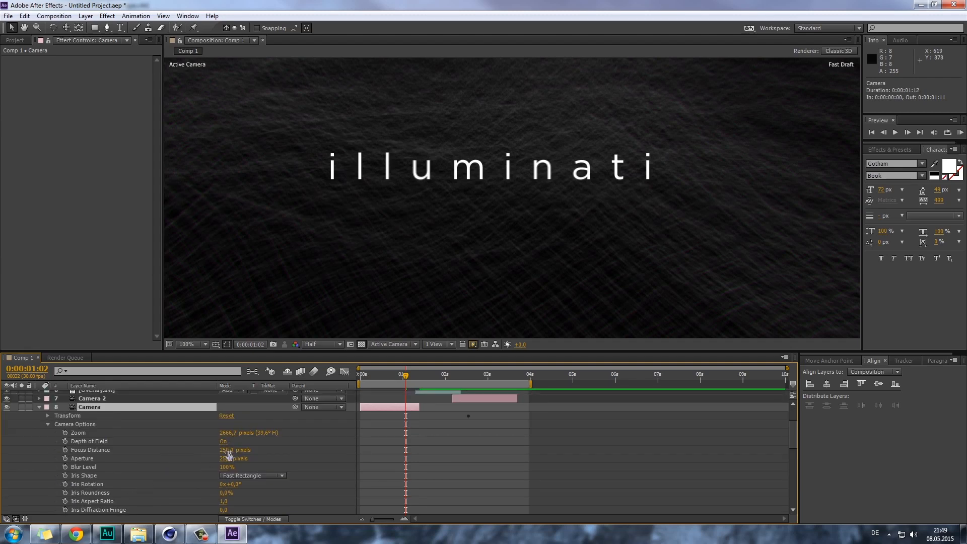
- Try a much larger Focus Distance on the first camera and set its Aperture to 3 pixels
{"action": "left_click_drag", "start_coordinate": [226, 451], "coordinate": [771, 452]}
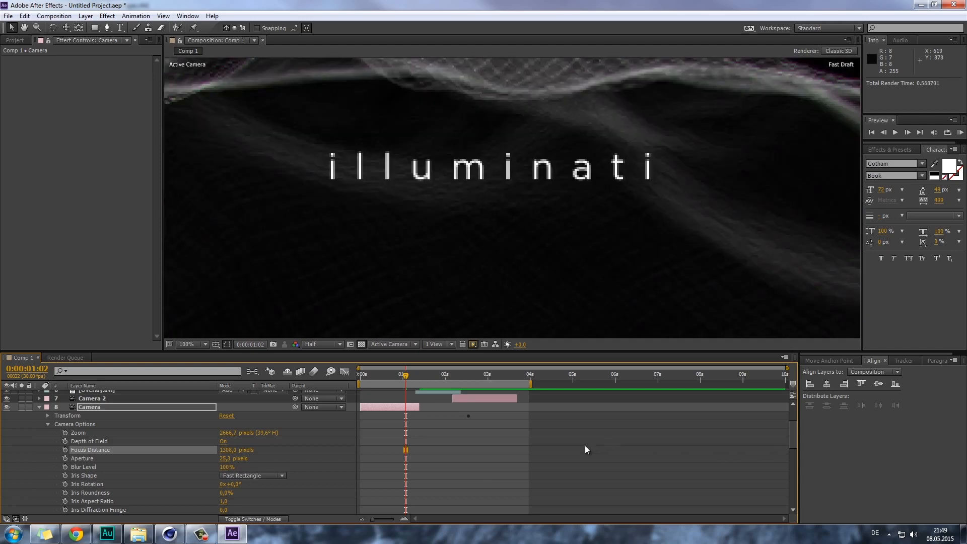
{"action": "scroll", "coordinate": [520, 279], "scroll_direction": "down", "scroll_amount": 2}
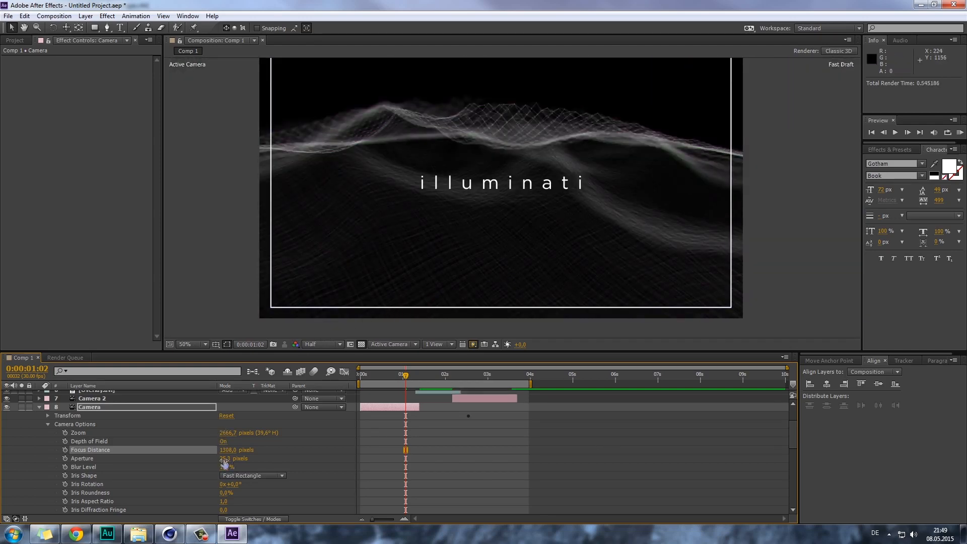
{"action": "left_click_drag", "start_coordinate": [225, 464], "coordinate": [191, 456]}
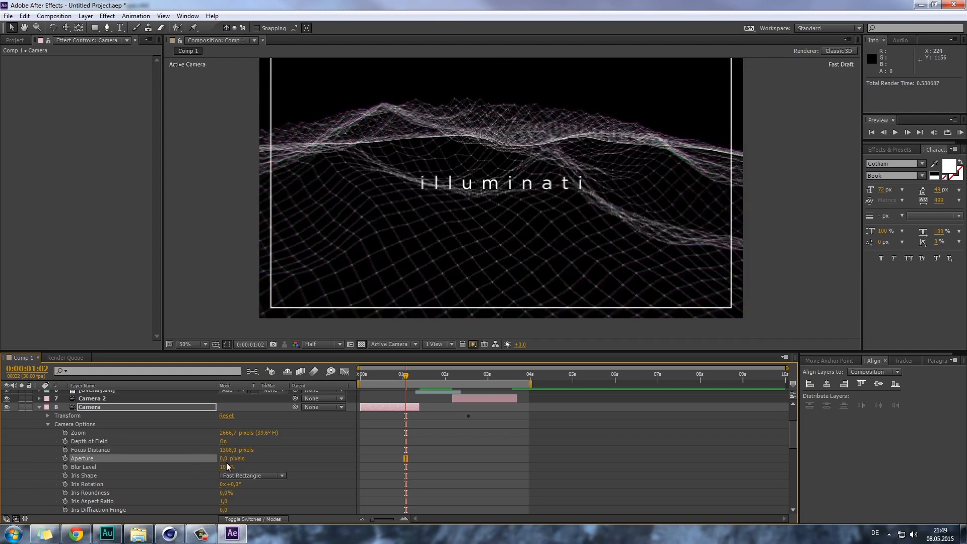
{"action": "left_click", "coordinate": [223, 459]}
{"action": "type", "text": "3"}
{"action": "key", "text": "Return"}
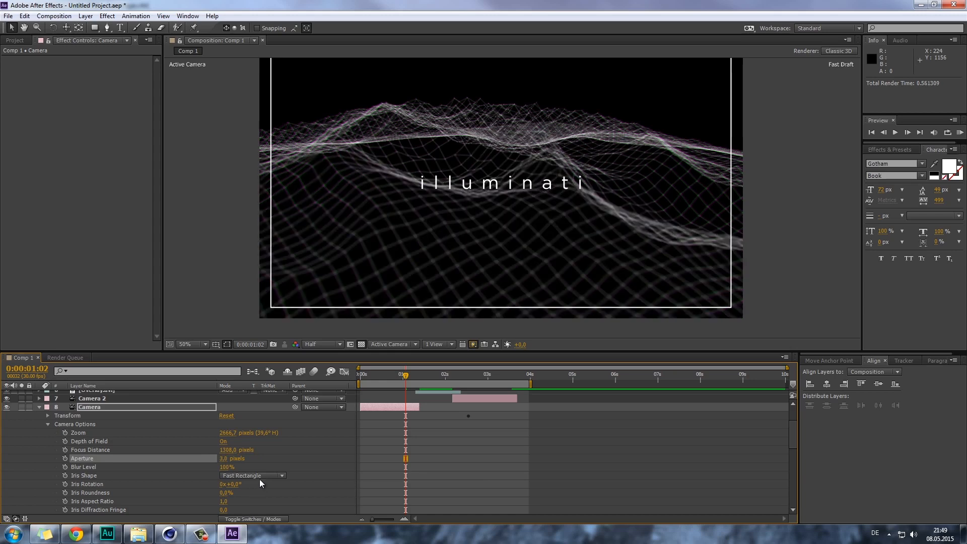
- Enter 250 pixels as the first camera's Focus Distance and raise it to about 566 pixels, sharpening the foreground grid
{"action": "left_click", "coordinate": [227, 450]}
{"action": "type", "text": "250"}
{"action": "key", "text": "Return"}
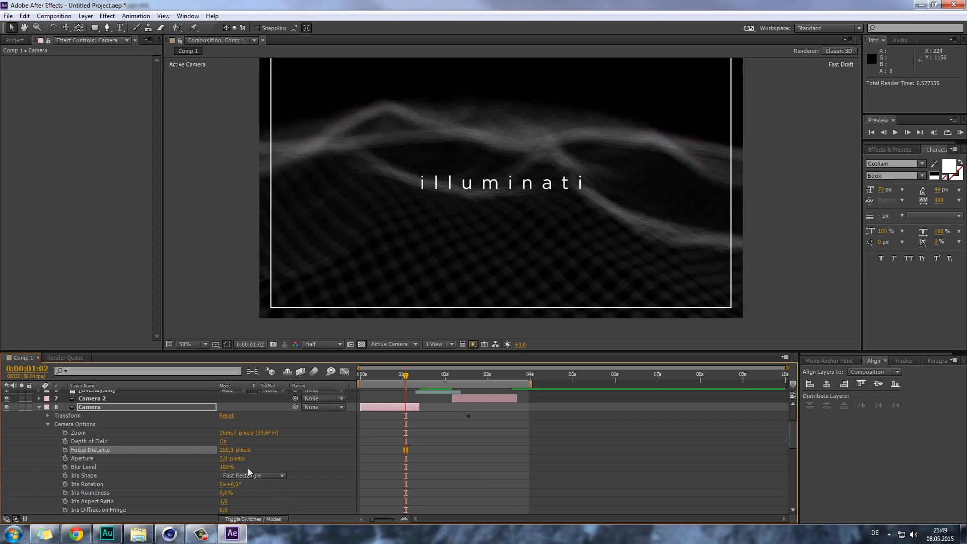
{"action": "left_click_drag", "start_coordinate": [226, 449], "coordinate": [393, 458]}
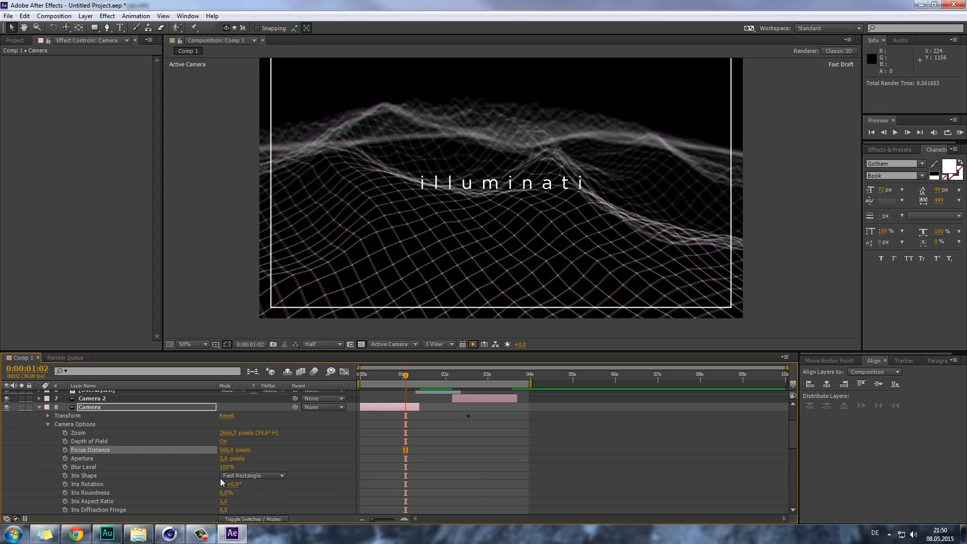
{"action": "left_click_drag", "start_coordinate": [242, 451], "coordinate": [245, 451]}
{"action": "left_click_drag", "start_coordinate": [227, 453], "coordinate": [316, 509]}
{"action": "left_click", "coordinate": [40, 407]}
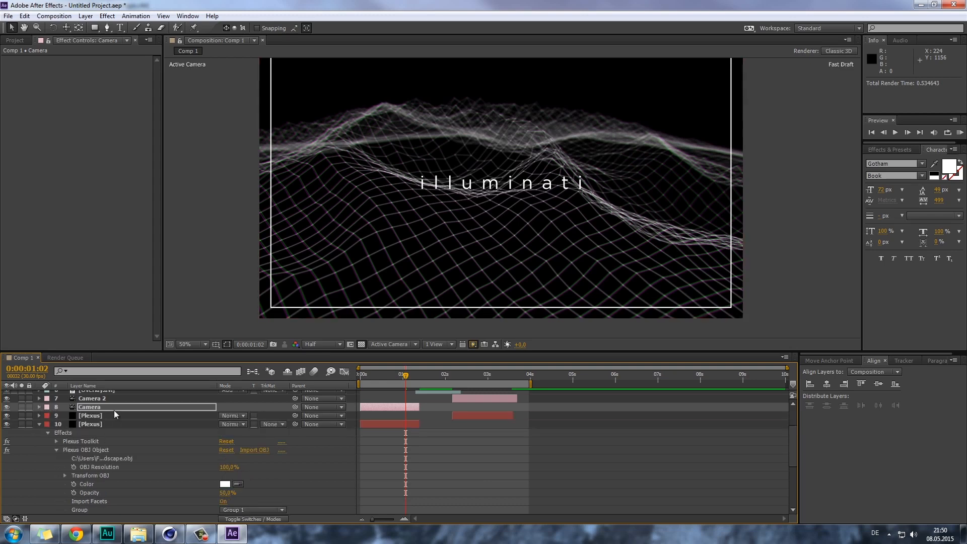
- Go to 0:00:02:12 and set Depth of Field to Camera Settings in the Plexus effect of the second shot's Plexus layer
{"action": "left_click", "coordinate": [99, 398]}
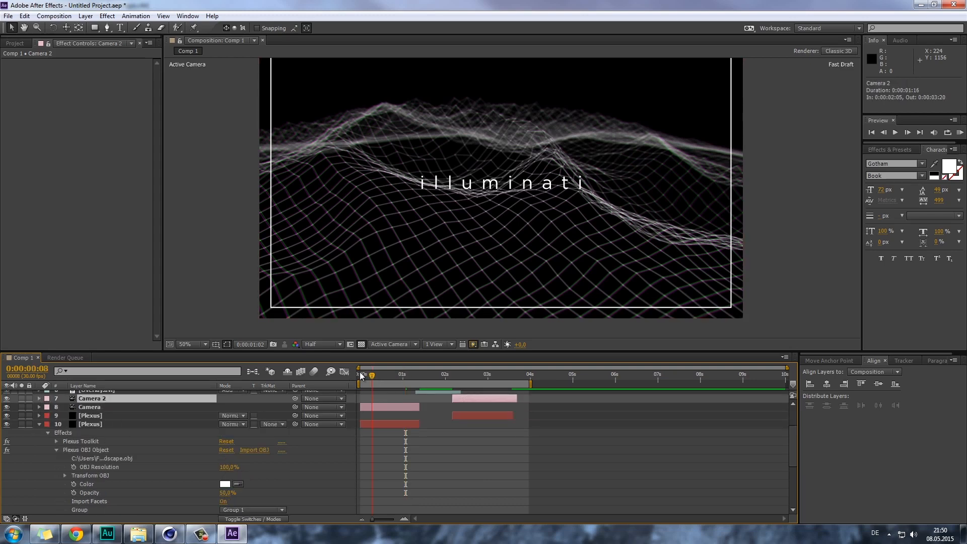
{"action": "left_click", "coordinate": [360, 374]}
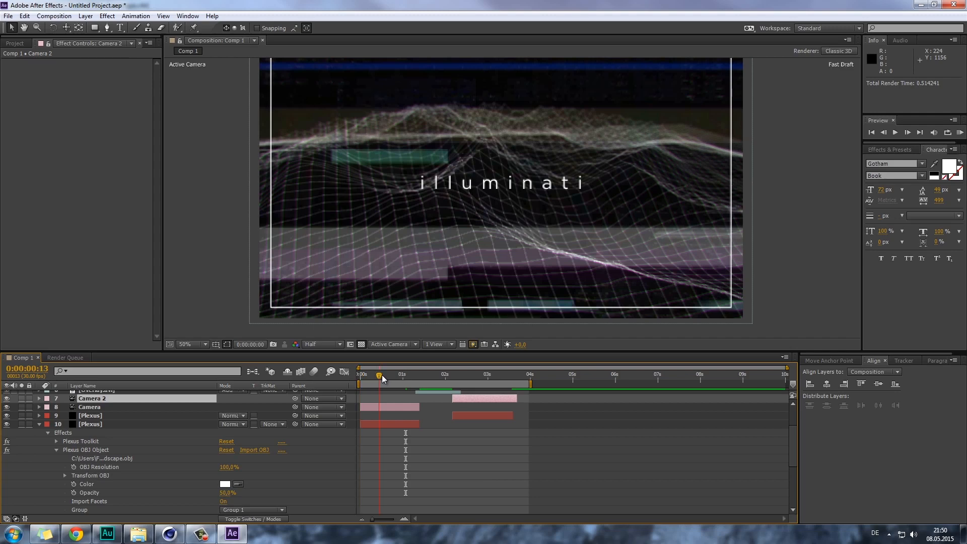
{"action": "left_click_drag", "start_coordinate": [382, 374], "coordinate": [463, 374]}
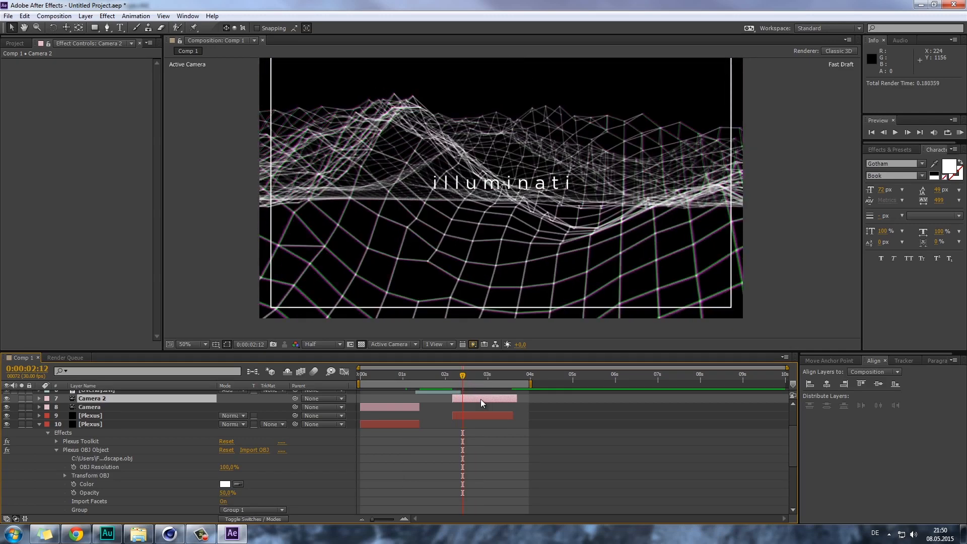
{"action": "left_click", "coordinate": [473, 415]}
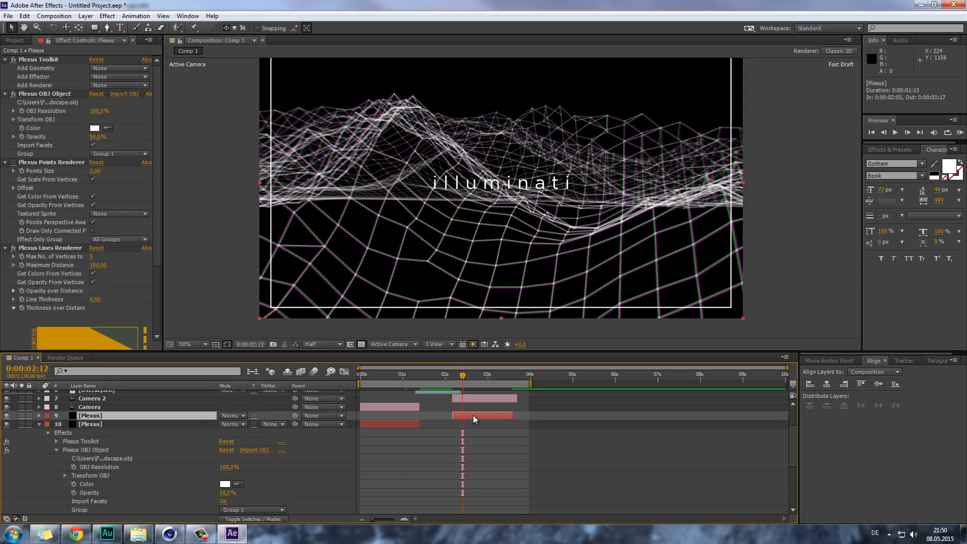
{"action": "scroll", "coordinate": [103, 262], "scroll_direction": "down", "scroll_amount": 2}
{"action": "scroll", "coordinate": [110, 252], "scroll_direction": "down", "scroll_amount": 2}
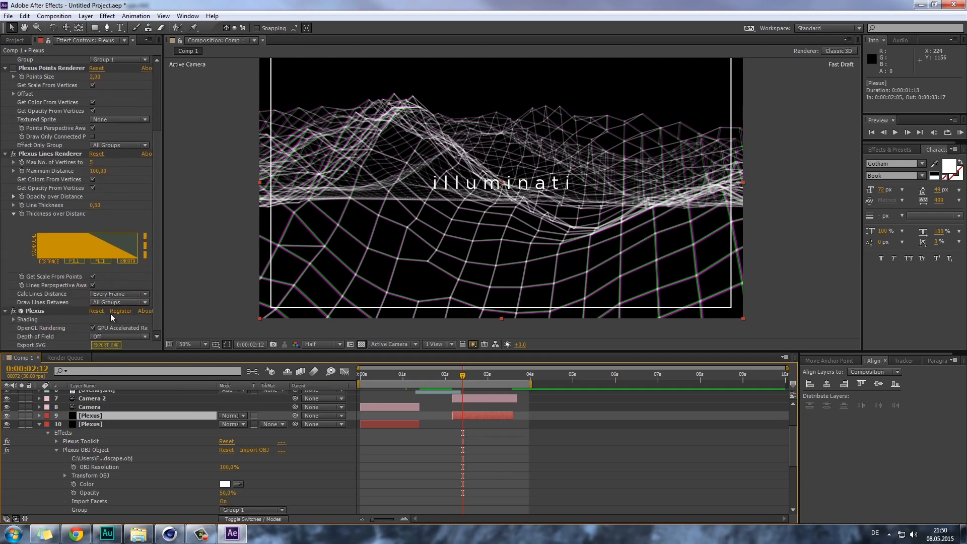
{"action": "left_click", "coordinate": [113, 336]}
{"action": "left_click", "coordinate": [121, 297]}
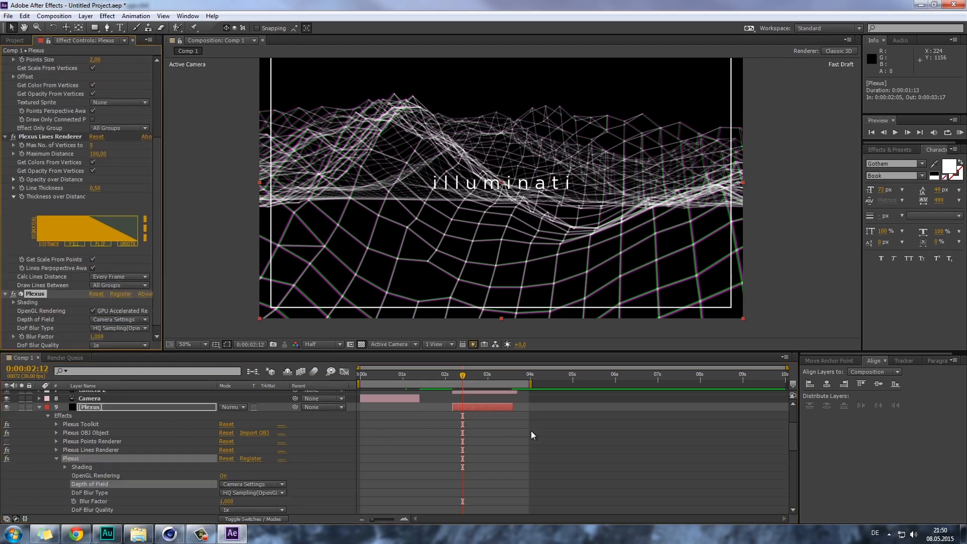
- Expand Camera 2's Camera Options and set its Aperture to 3 pixels
{"action": "scroll", "coordinate": [427, 439], "scroll_direction": "up", "scroll_amount": 3}
{"action": "left_click", "coordinate": [468, 446]}
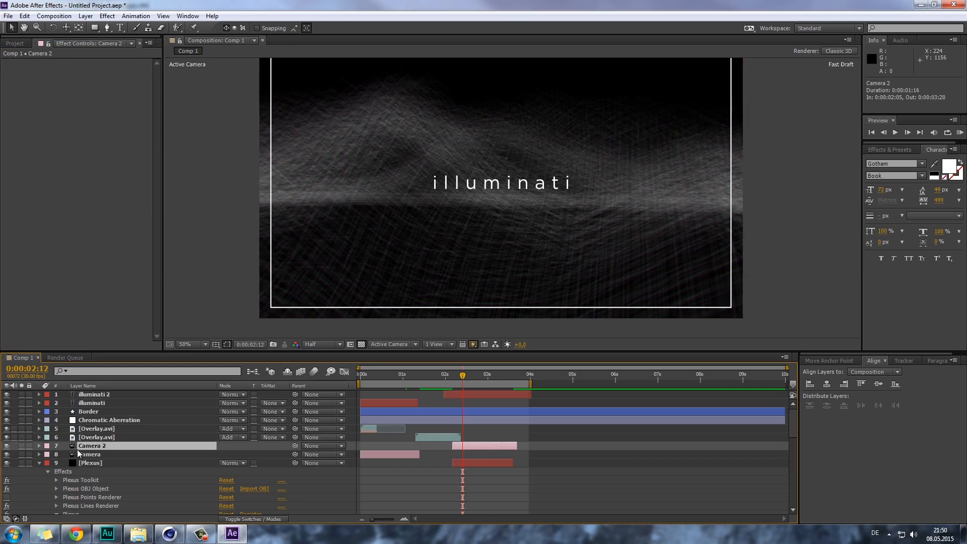
{"action": "left_click", "coordinate": [39, 445]}
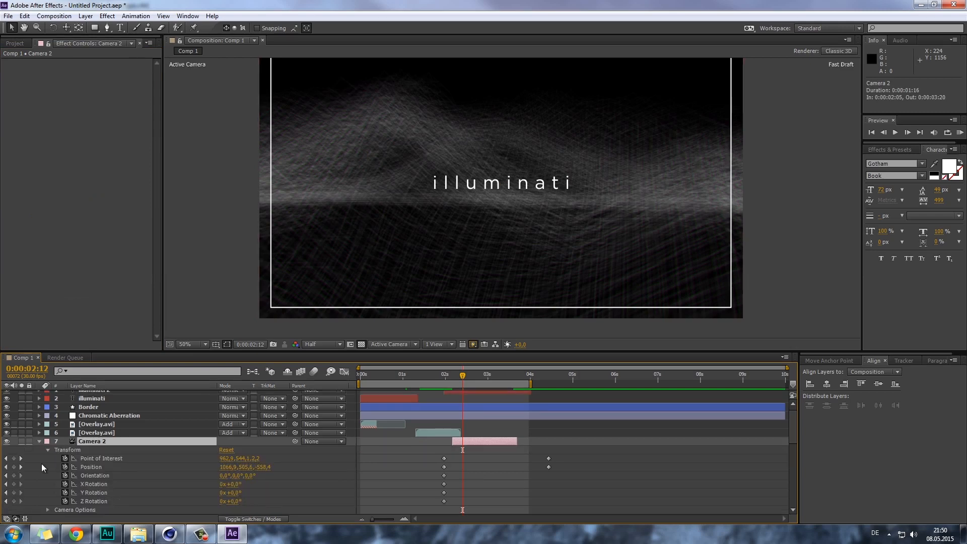
{"action": "left_click", "coordinate": [48, 509]}
{"action": "scroll", "coordinate": [90, 482], "scroll_direction": "down", "scroll_amount": 5}
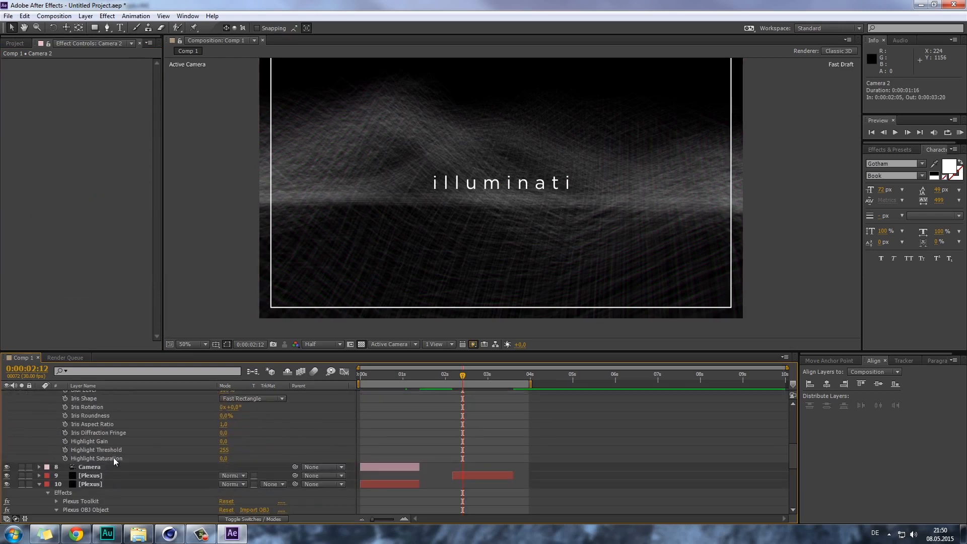
{"action": "scroll", "coordinate": [126, 455], "scroll_direction": "up", "scroll_amount": 2}
{"action": "left_click", "coordinate": [222, 416]}
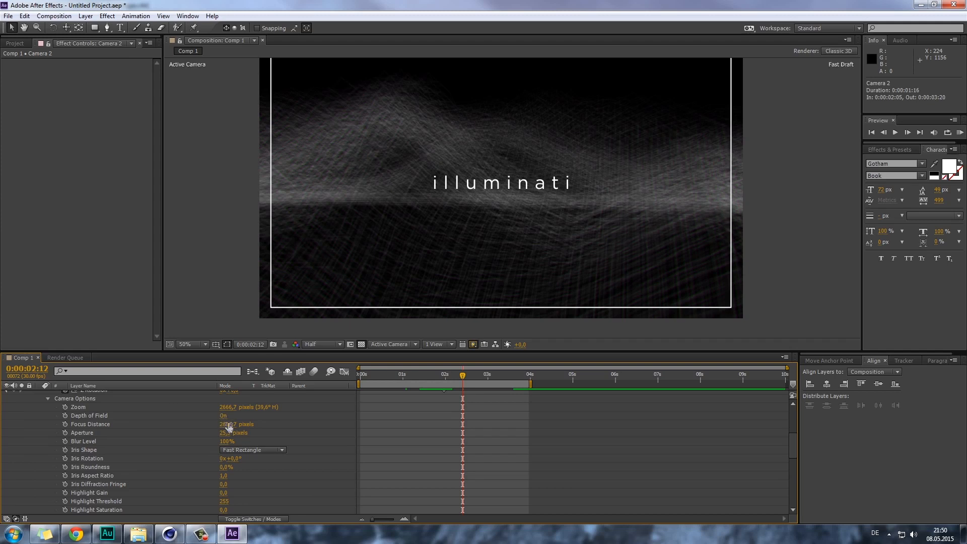
{"action": "left_click", "coordinate": [227, 433]}
{"action": "type", "text": "3"}
{"action": "key", "text": "Return"}
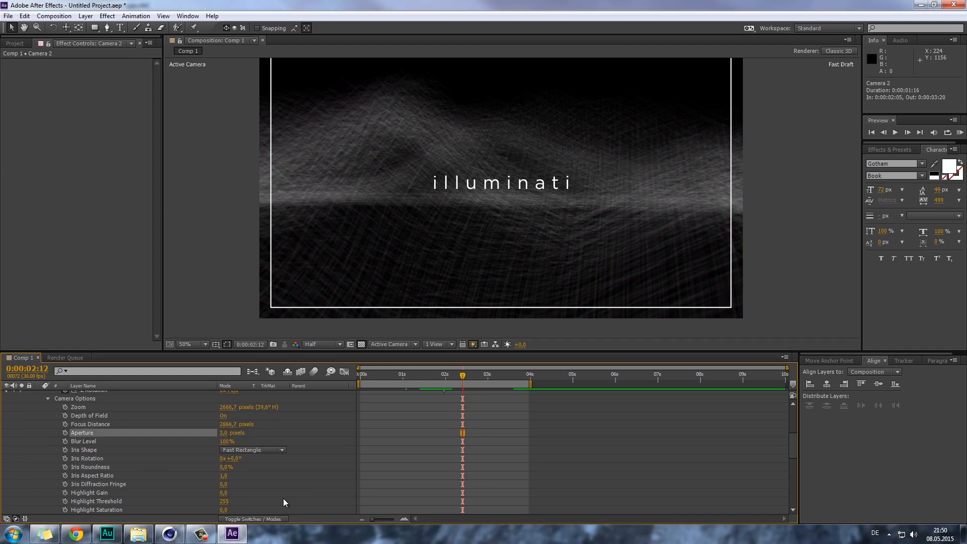
- Enter 250 pixels as Camera 2's Focus Distance and fine-tune it up to 294 pixels
{"action": "left_click", "coordinate": [224, 425]}
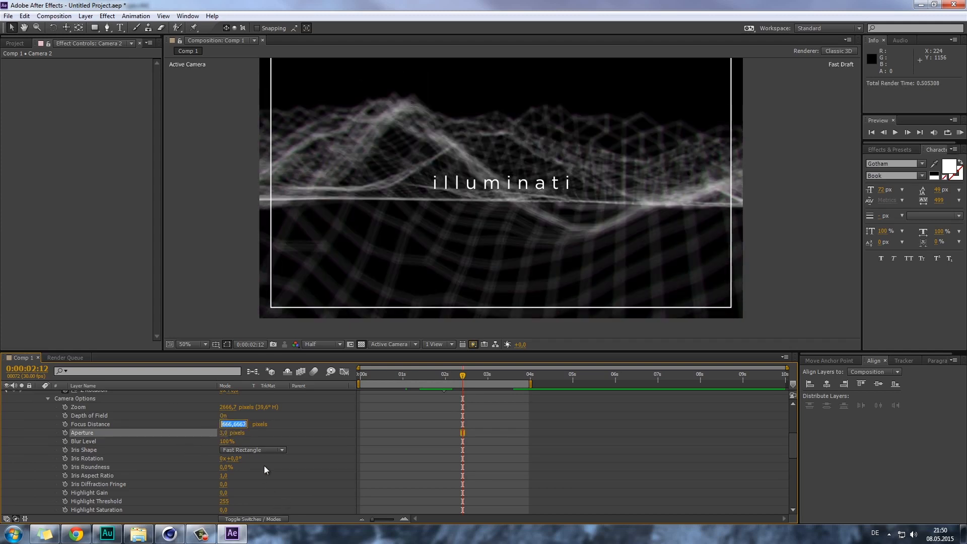
{"action": "type", "text": "250"}
{"action": "key", "text": "Return"}
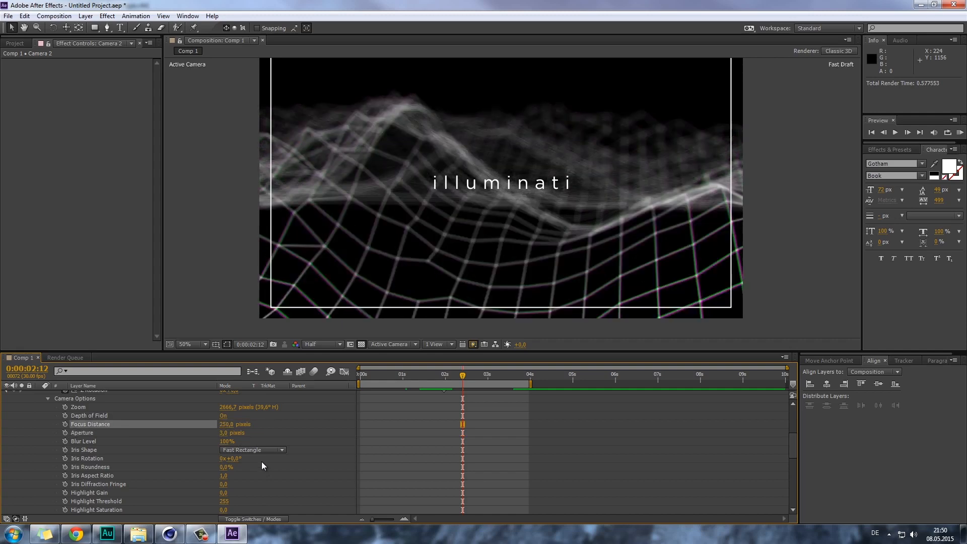
{"action": "left_click_drag", "start_coordinate": [229, 428], "coordinate": [256, 429]}
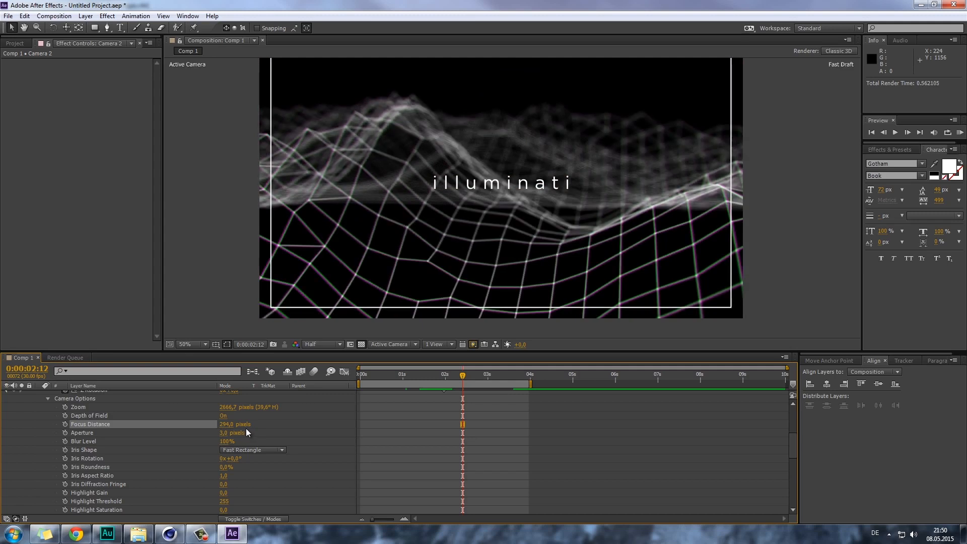
- Enable keyframing for Camera 2's Focus Distance and move the first keyframe to 0:00:02:02
{"action": "left_click", "coordinate": [65, 424]}
{"action": "scroll", "coordinate": [530, 464], "scroll_direction": "up", "scroll_amount": 3}
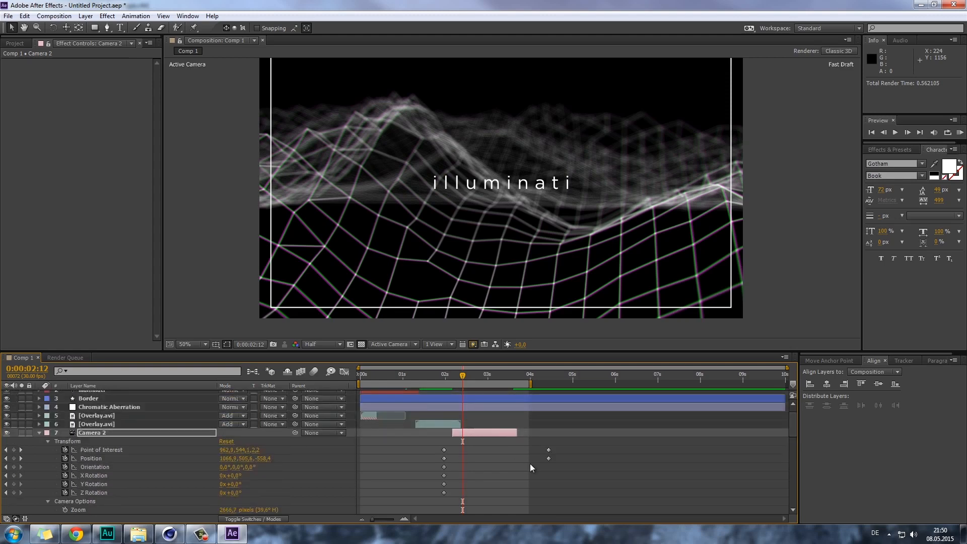
{"action": "left_click_drag", "start_coordinate": [462, 501], "coordinate": [448, 501]}
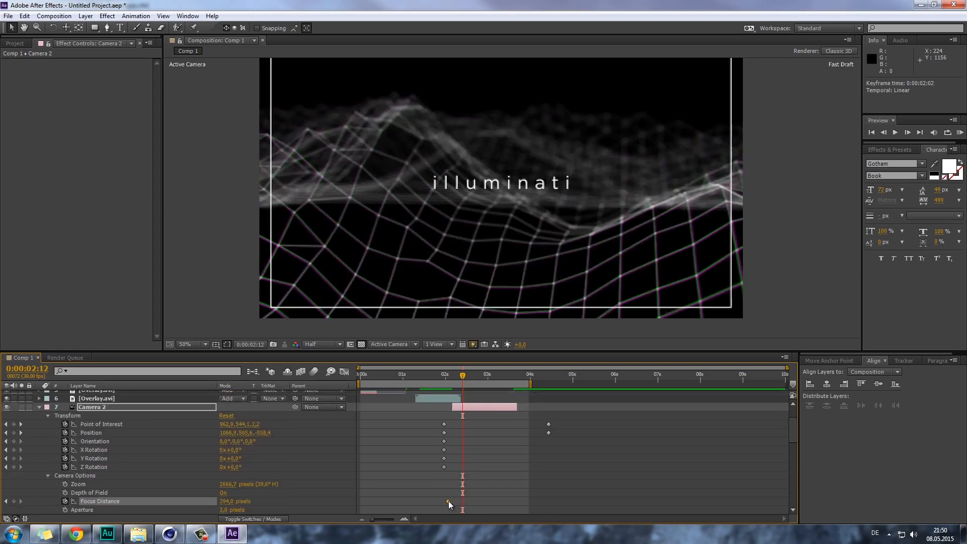
- Raise Camera 2's Focus Distance to 576 pixels at 0:00:03:13 and shift that keyframe to about the four-second mark
{"action": "left_click", "coordinate": [505, 378]}
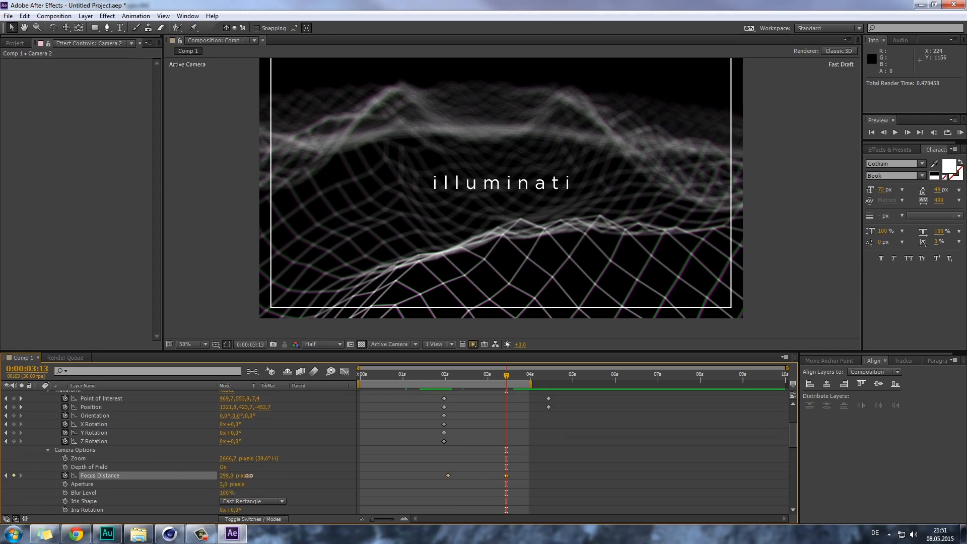
{"action": "left_click_drag", "start_coordinate": [249, 476], "coordinate": [338, 469]}
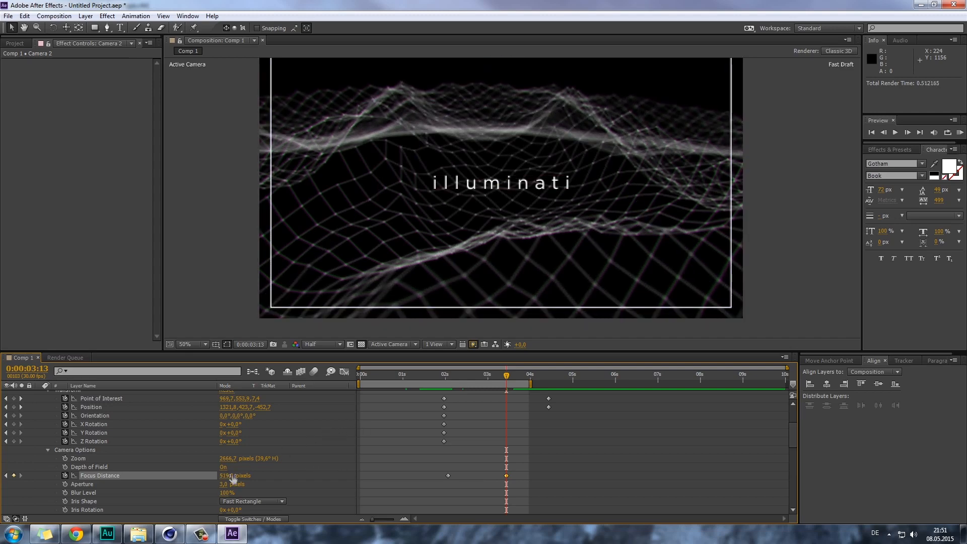
{"action": "left_click_drag", "start_coordinate": [228, 477], "coordinate": [509, 482]}
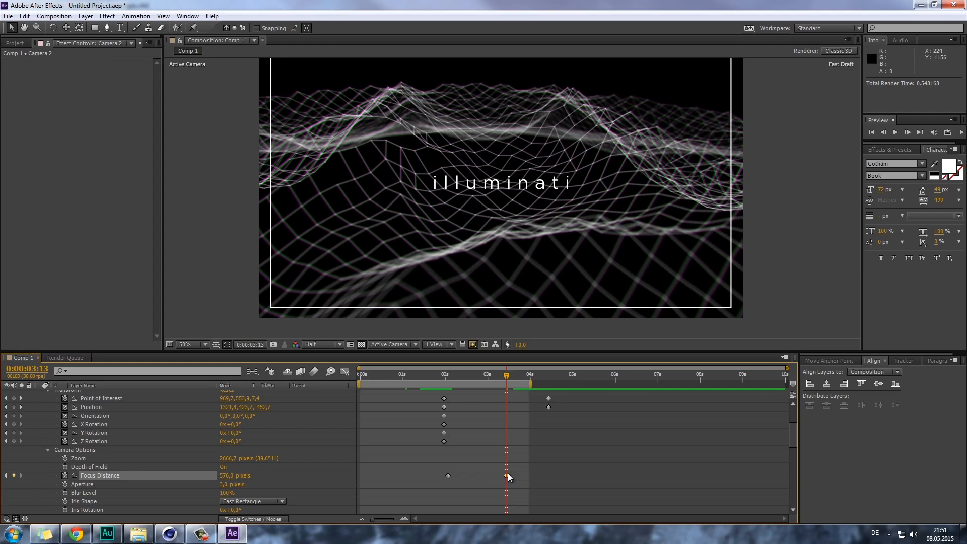
{"action": "left_click_drag", "start_coordinate": [508, 473], "coordinate": [531, 470]}
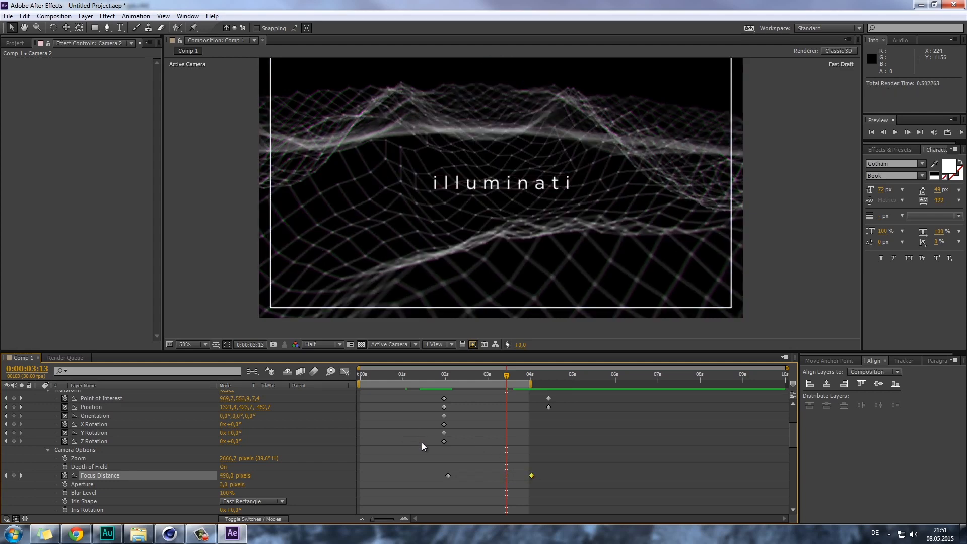
- Collapse the expanded properties of all layers in Comp 1 and clear the layer selection
{"action": "scroll", "coordinate": [117, 454], "scroll_direction": "up", "scroll_amount": 3}
{"action": "left_click", "coordinate": [132, 436]}
{"action": "key", "text": "ctrl+a"}
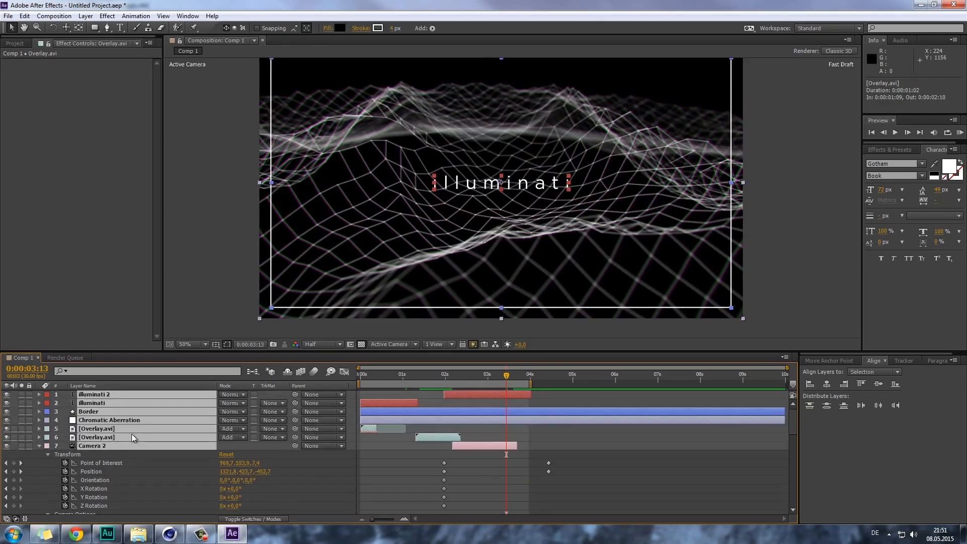
{"action": "key", "text": "u"}
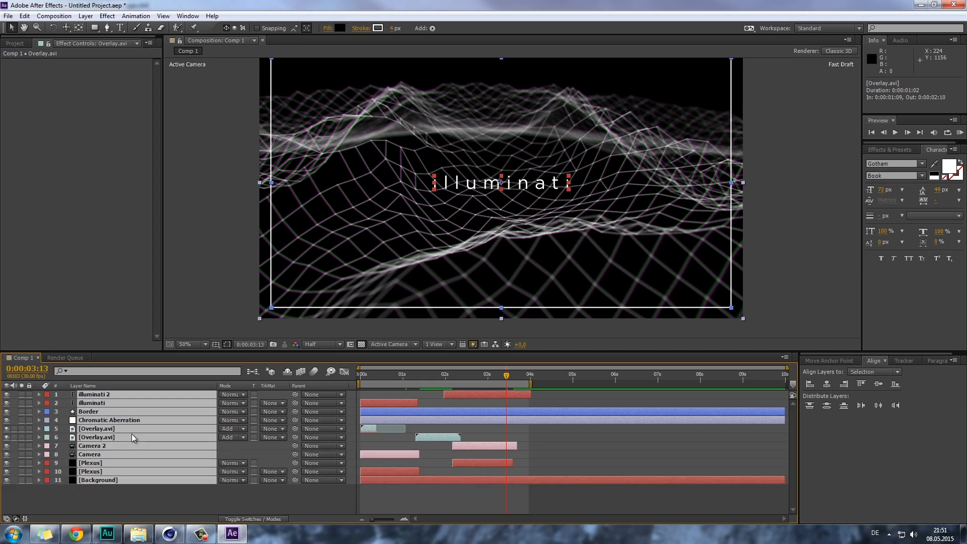
{"action": "left_click", "coordinate": [132, 488]}
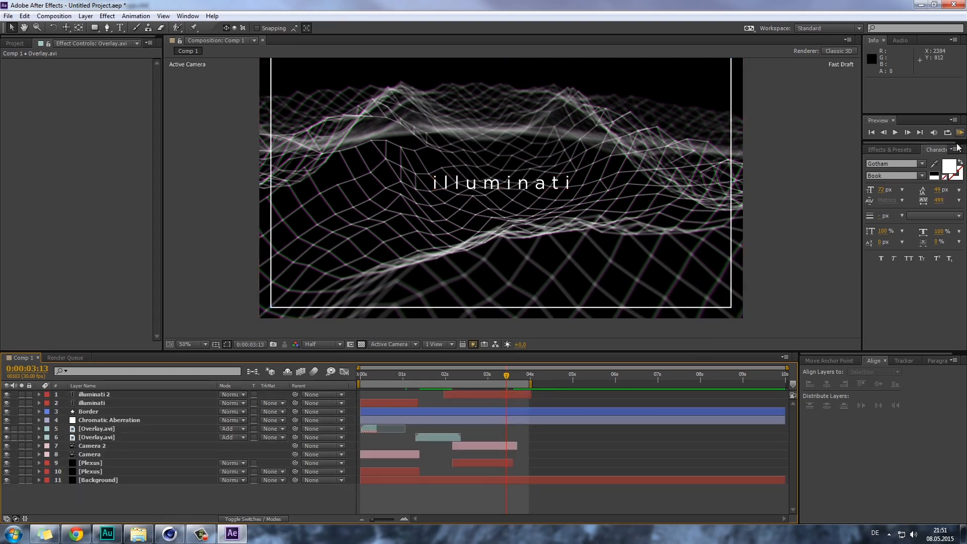
- Enlarge the composition viewer to fit the whole frame and play a RAM preview of the intro
{"action": "left_click_drag", "start_coordinate": [530, 351], "coordinate": [535, 362]}
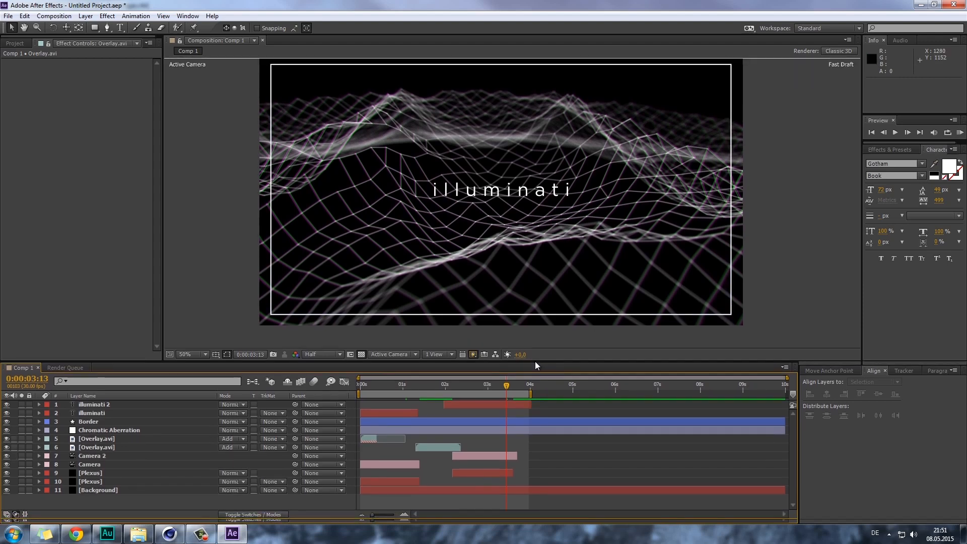
{"action": "mouse_move", "coordinate": [528, 233]}
{"action": "left_mouse_down"}
{"action": "mouse_move", "coordinate": [520, 263]}
{"action": "mouse_move", "coordinate": [536, 226]}
{"action": "left_mouse_up"}
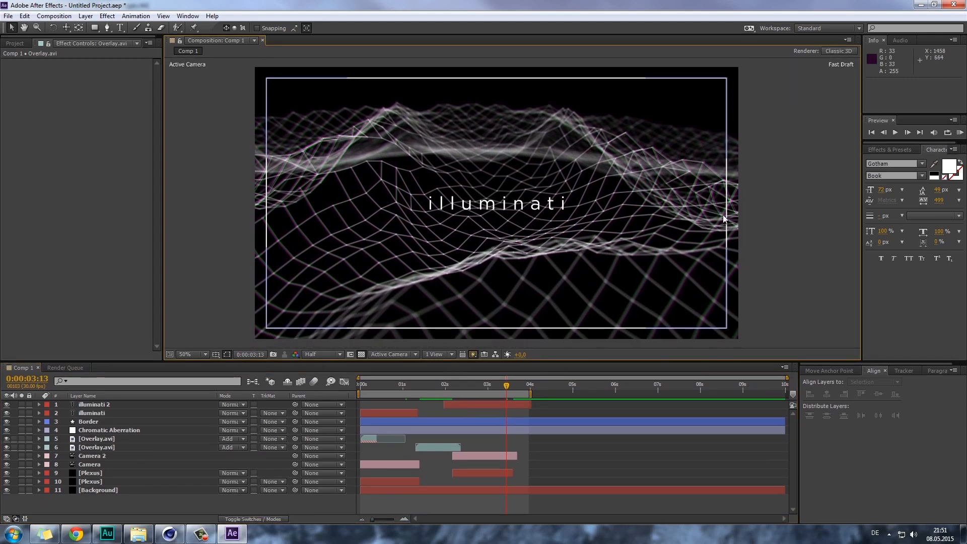
{"action": "key", "text": "KP_0"}
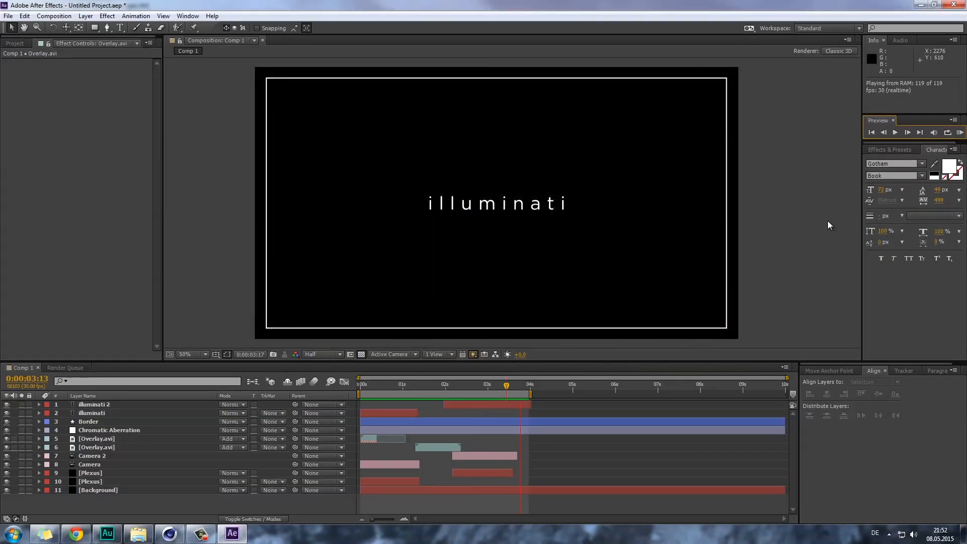
{"action": "left_click", "coordinate": [507, 387]}
- Go to 0:00:02:23 and change the font of the illuminati 2 title to Zenzai Itacha
{"action": "left_click_drag", "start_coordinate": [442, 383], "coordinate": [477, 381]}
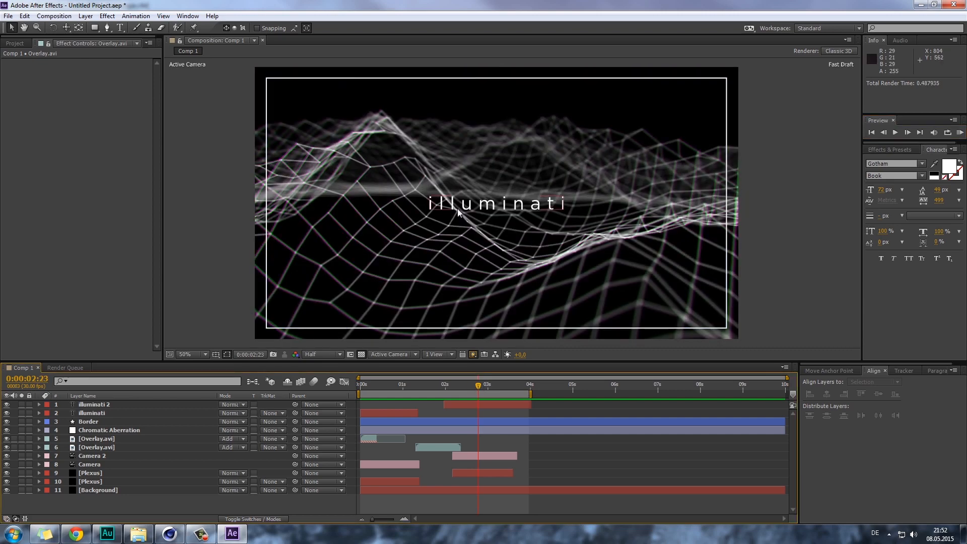
{"action": "scroll", "coordinate": [477, 197], "scroll_direction": "up", "scroll_amount": 2}
{"action": "left_click", "coordinate": [507, 207]}
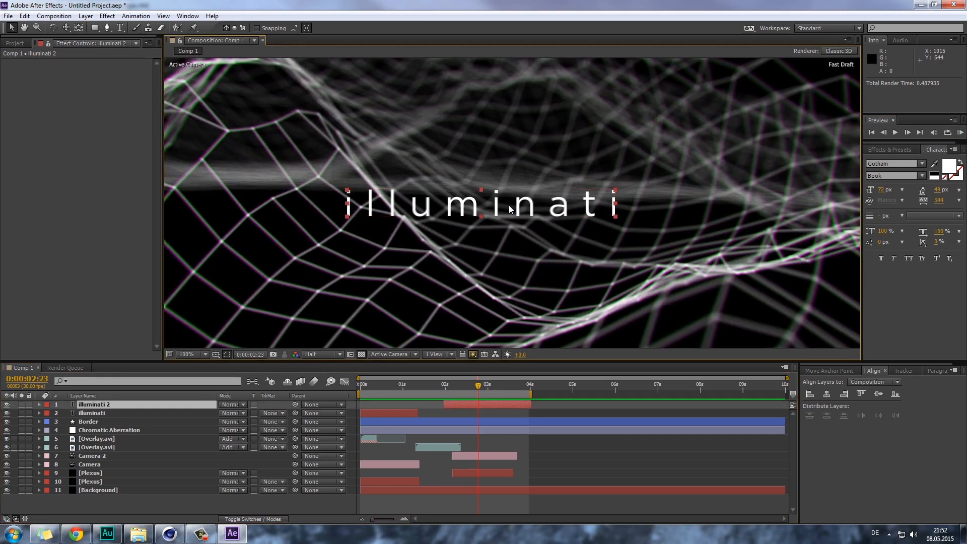
{"action": "left_click", "coordinate": [901, 164]}
{"action": "key", "text": "Return"}
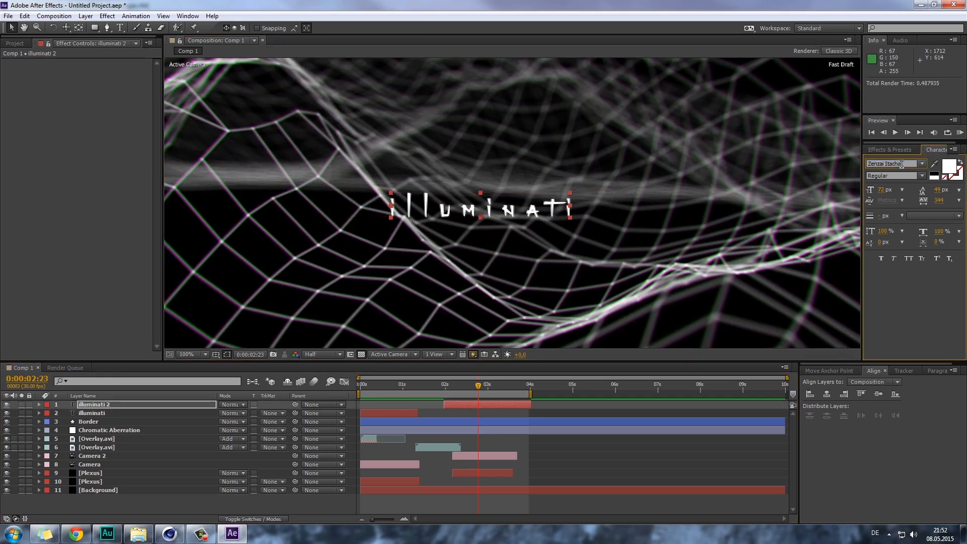
{"action": "scroll", "coordinate": [690, 242], "scroll_direction": "down", "scroll_amount": 2}
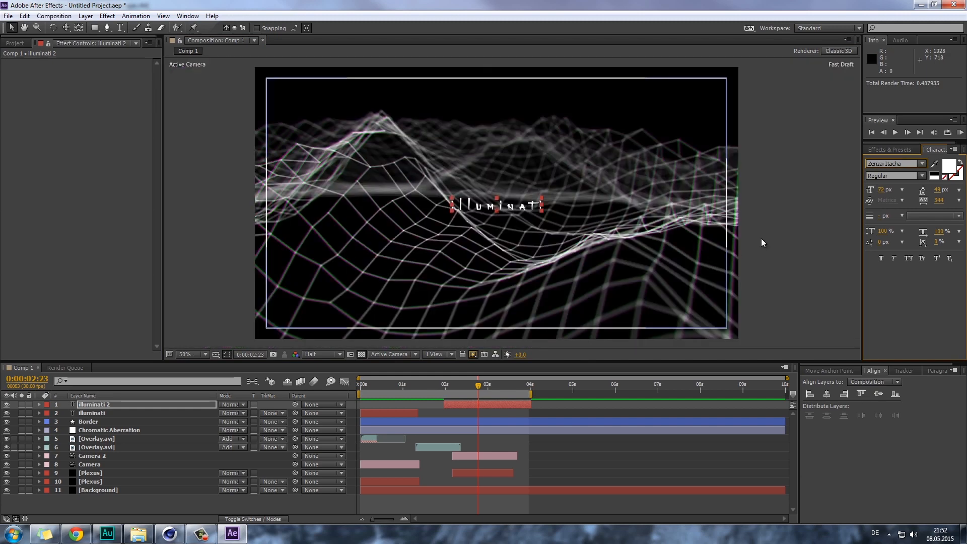
{"action": "left_click", "coordinate": [788, 231]}
- Edit the illuminati 2 text with the Type tool so that its first letter is a capital I
{"action": "left_click", "coordinate": [495, 206]}
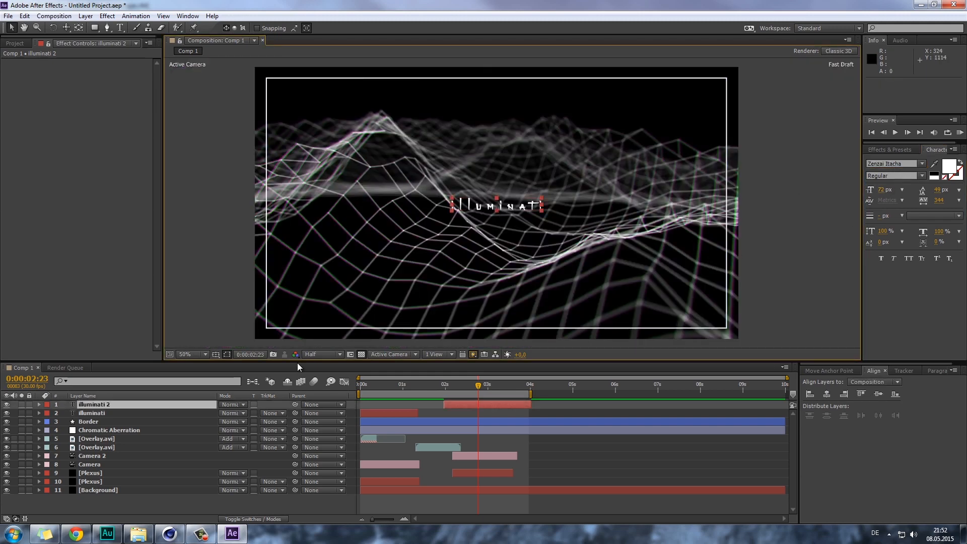
{"action": "key", "text": "ctrl+t"}
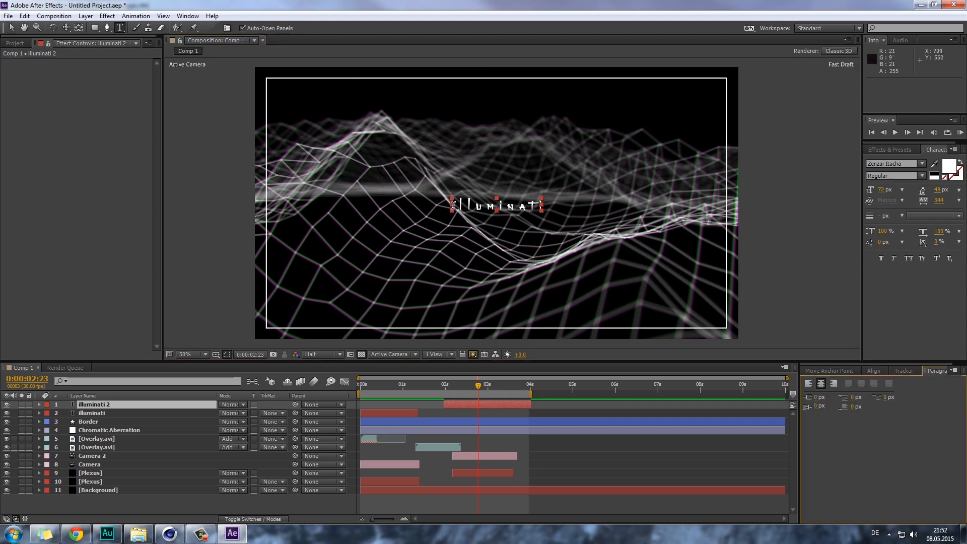
{"action": "left_click", "coordinate": [450, 204]}
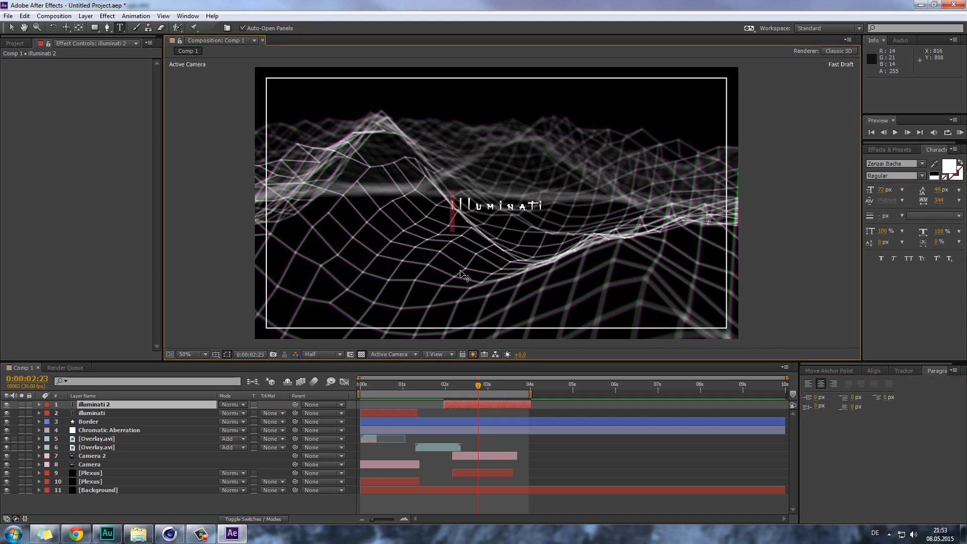
{"action": "type", "text": "I"}
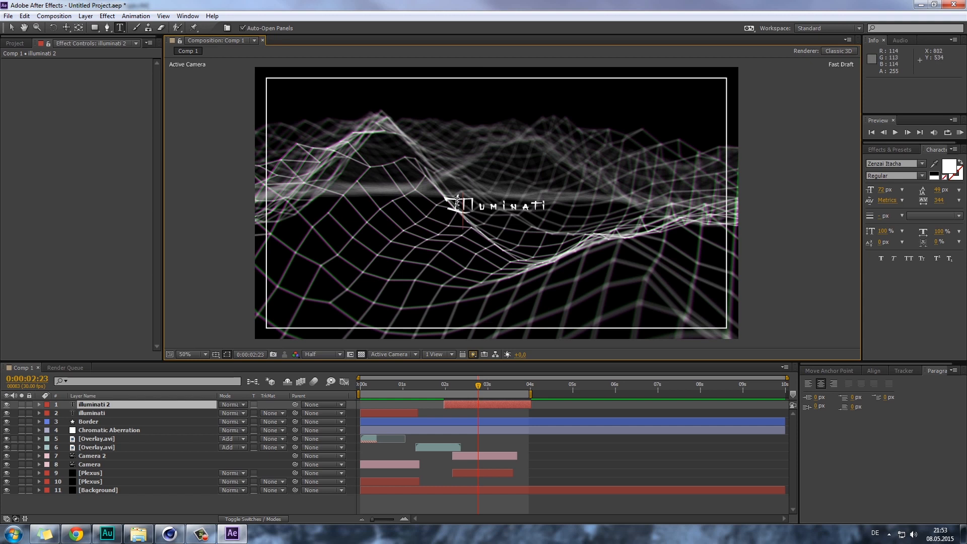
- Try the illuminati 2 title in all capitals as ILLUMINATI, then clear the text
{"action": "left_click_drag", "start_coordinate": [474, 205], "coordinate": [438, 204]}
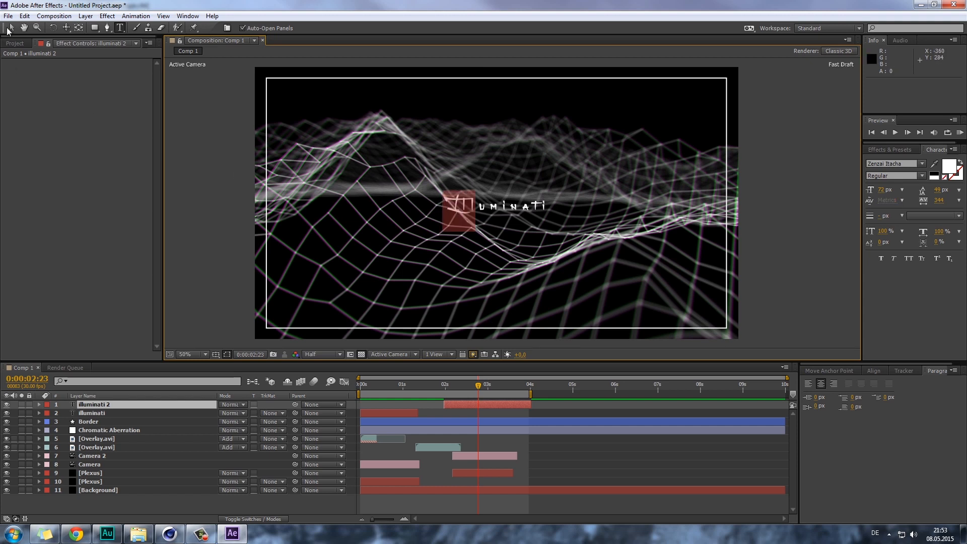
{"action": "left_click", "coordinate": [460, 222]}
{"action": "key", "text": "ctrl+a"}
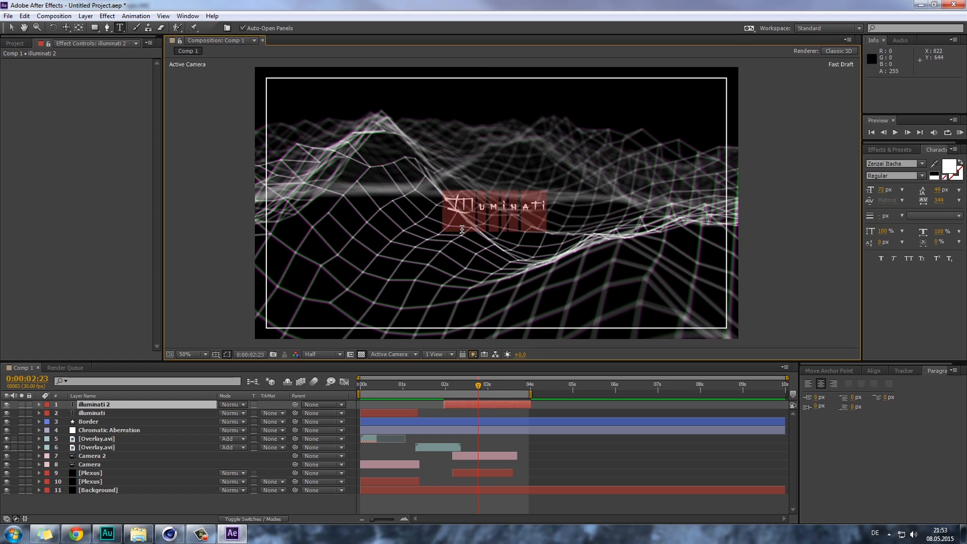
{"action": "type", "text": "ILLU"}
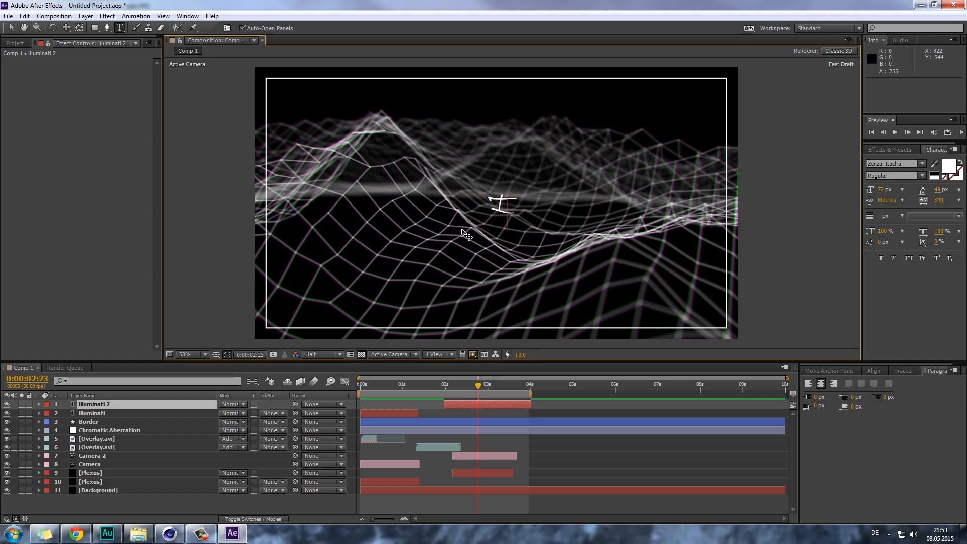
{"action": "type", "text": "M"}
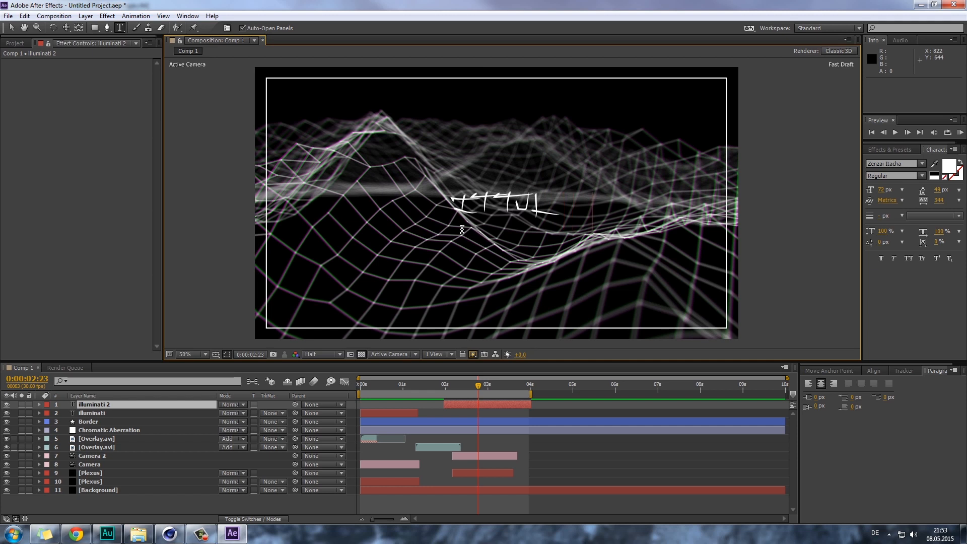
{"action": "type", "text": "INATI"}
{"action": "key", "text": "ctrl+a"}
{"action": "key", "text": "BackSpace"}
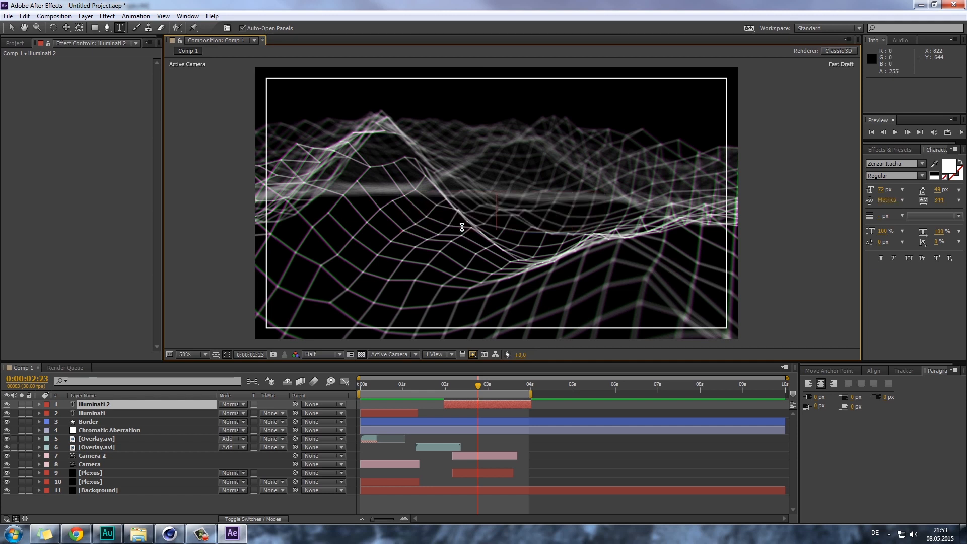
- Retype the illuminati 2 title as Illuminati, enlarge the font size to 123 px and reduce the tracking to about 182
{"action": "type", "text": "co"}
{"action": "type", "text": "luminati"}
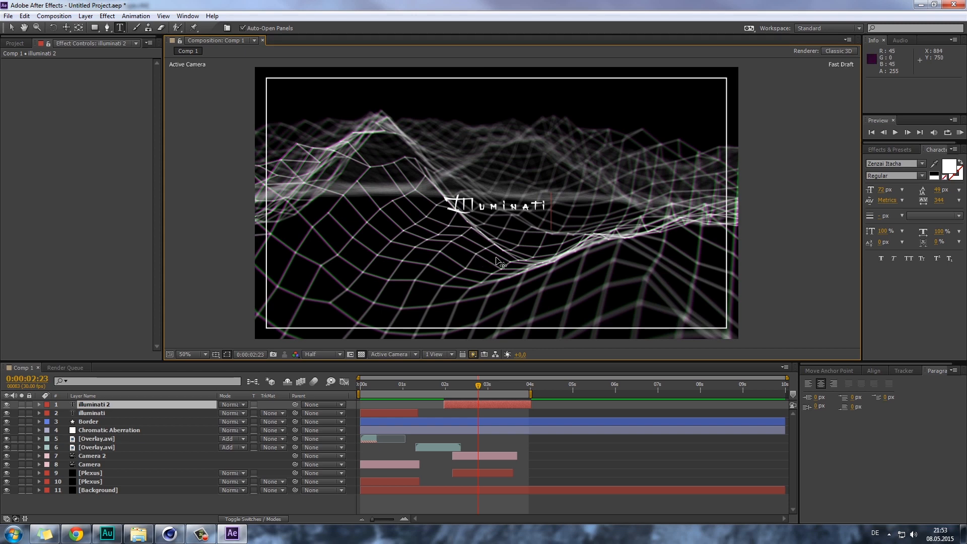
{"action": "left_click", "coordinate": [938, 200]}
{"action": "type", "text": "325"}
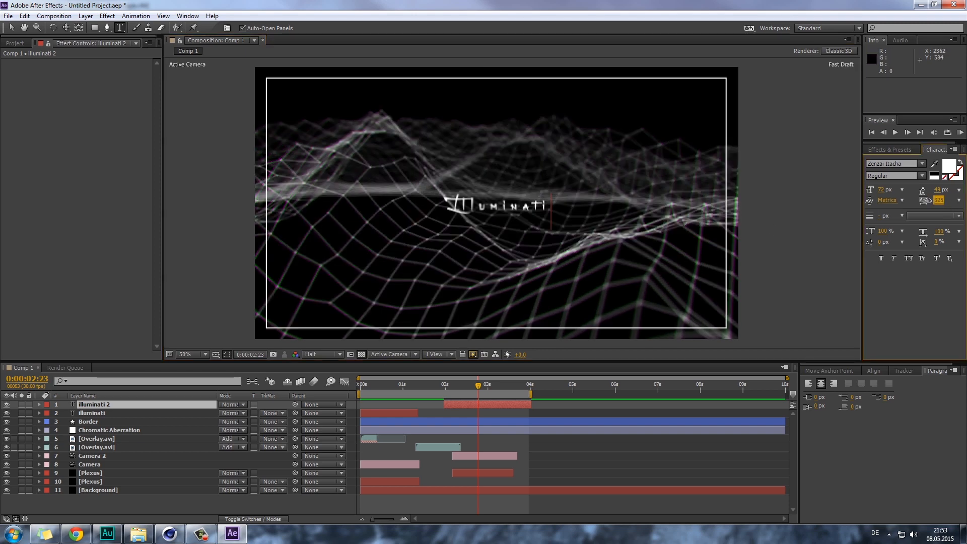
{"action": "double_click", "coordinate": [520, 213]}
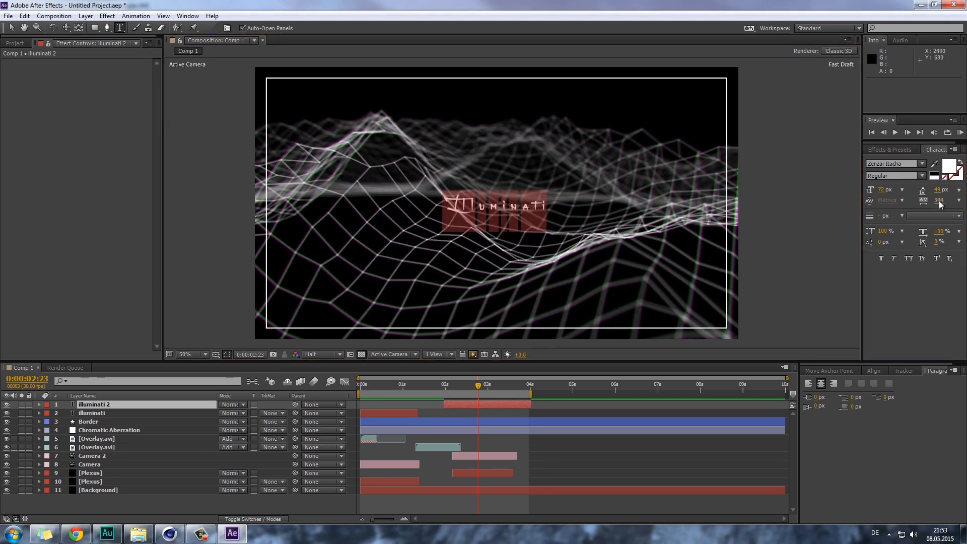
{"action": "left_click_drag", "start_coordinate": [939, 201], "coordinate": [918, 205]}
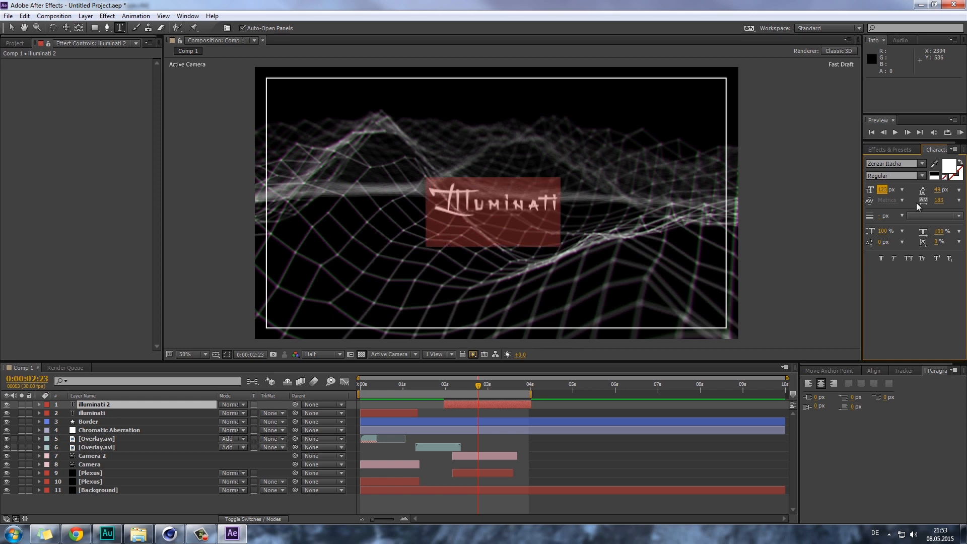
{"action": "left_click", "coordinate": [536, 216]}
{"action": "left_click", "coordinate": [12, 27]}
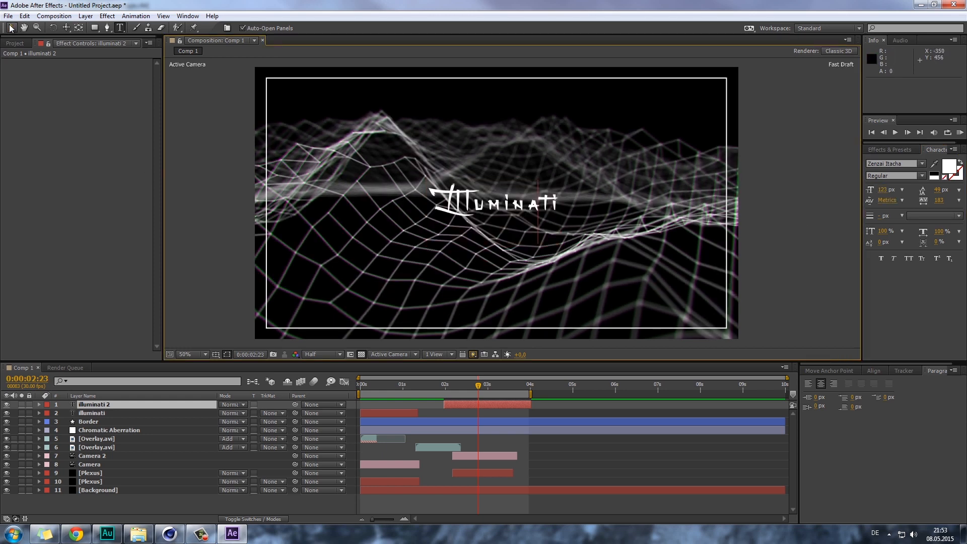
- Center the restyled Illuminati title horizontally and vertically in the composition
{"action": "left_click", "coordinate": [832, 373]}
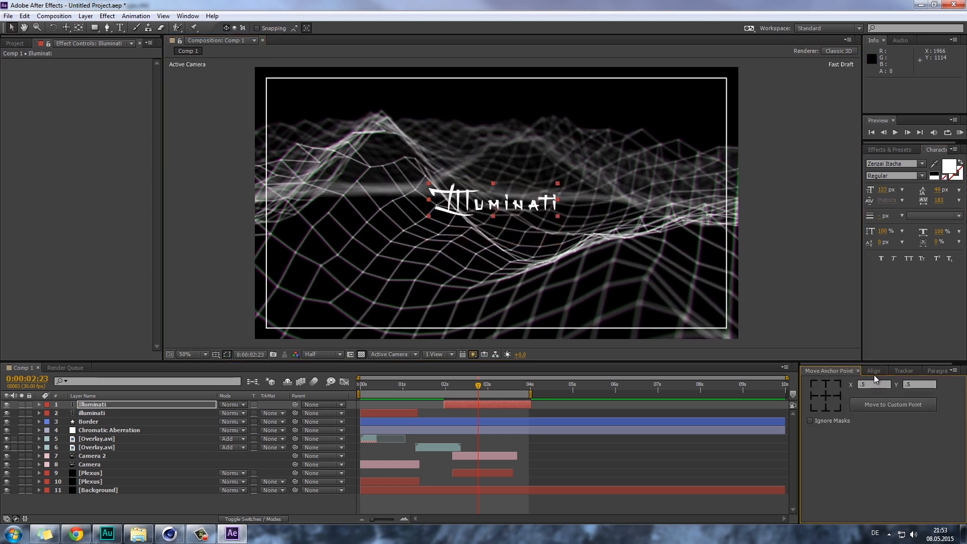
{"action": "left_click", "coordinate": [874, 371]}
{"action": "left_click", "coordinate": [826, 394]}
{"action": "left_click", "coordinate": [878, 394]}
{"action": "left_click", "coordinate": [790, 261]}
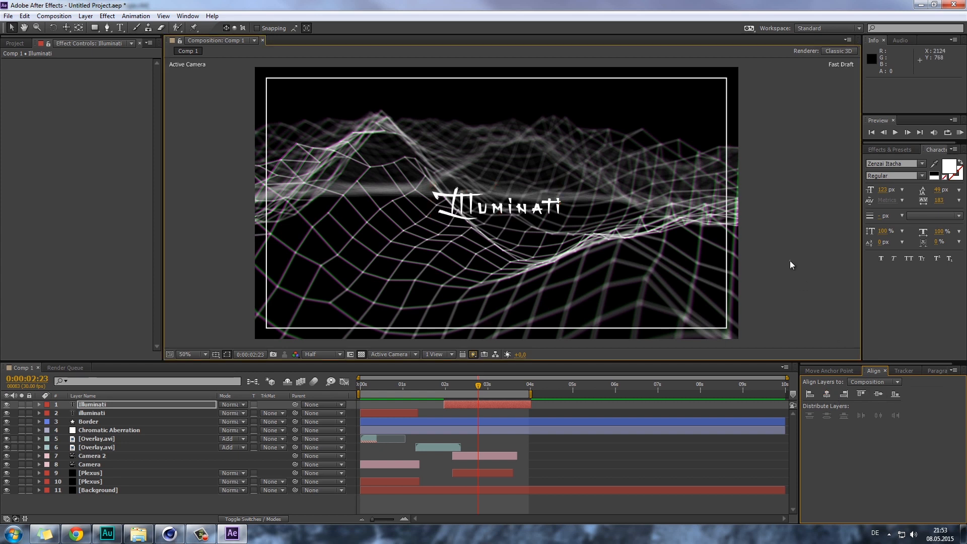
- Apply the Decoder Fade In preset from the Text Animate In animation presets to the Illuminati title layer
{"action": "left_click", "coordinate": [889, 148]}
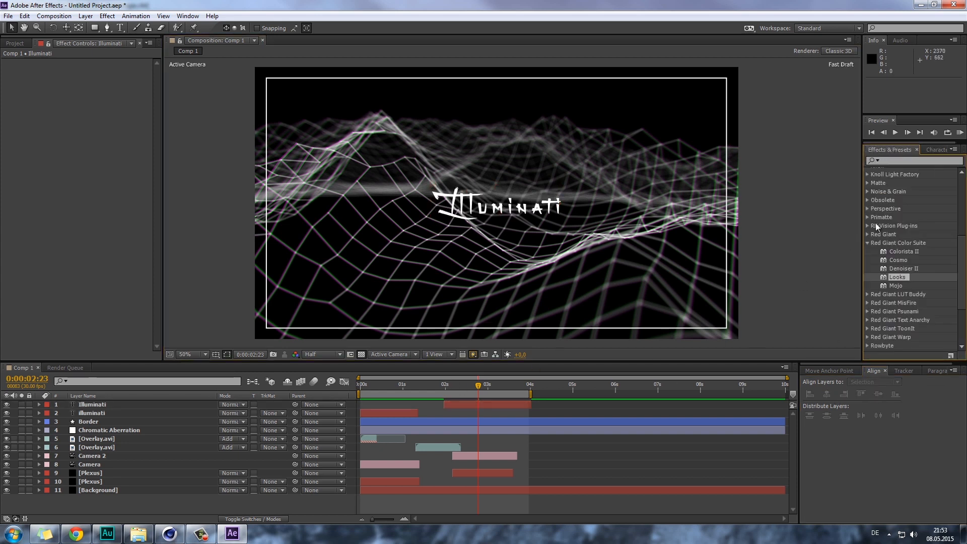
{"action": "left_click", "coordinate": [867, 171]}
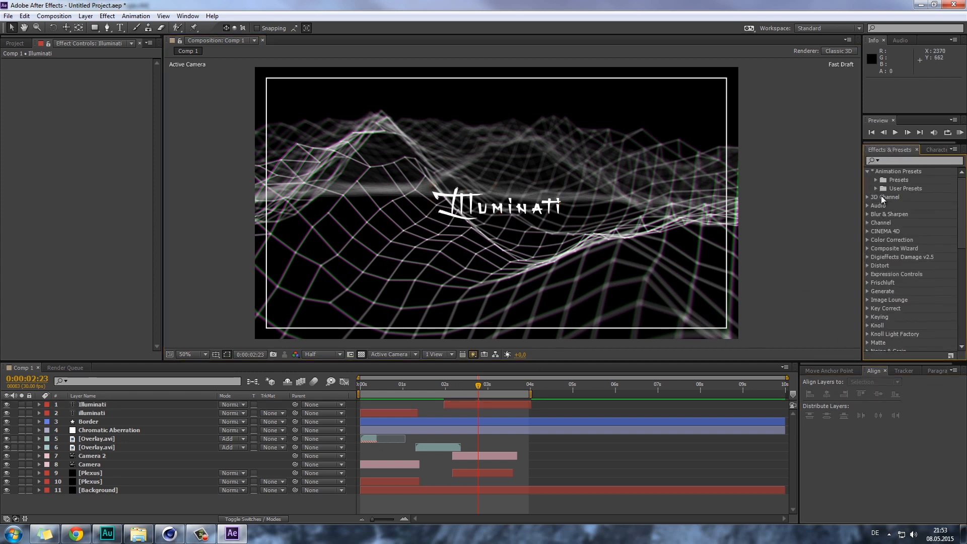
{"action": "left_click", "coordinate": [876, 180]}
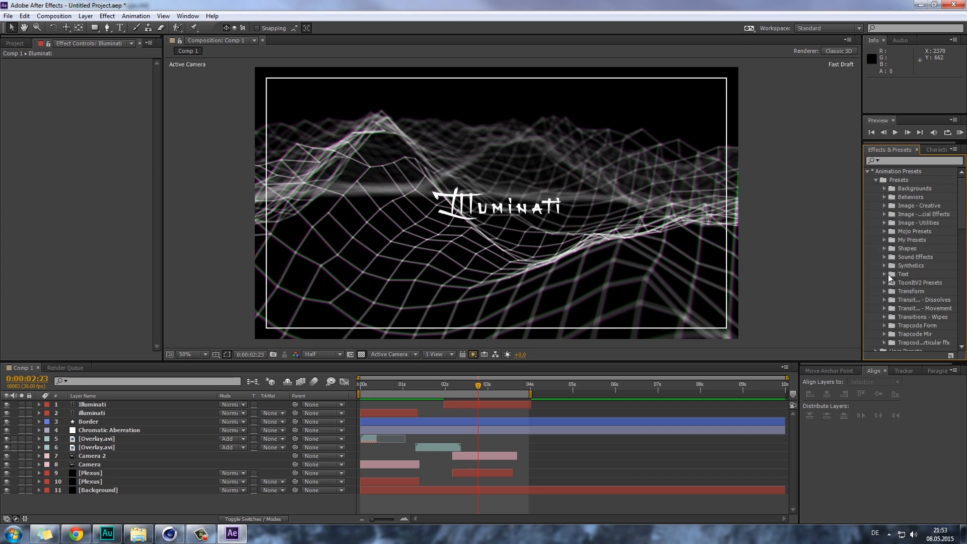
{"action": "left_click", "coordinate": [884, 274]}
{"action": "scroll", "coordinate": [929, 308], "scroll_direction": "down", "scroll_amount": 3}
{"action": "left_click", "coordinate": [892, 218]}
{"action": "scroll", "coordinate": [896, 250], "scroll_direction": "down", "scroll_amount": 2}
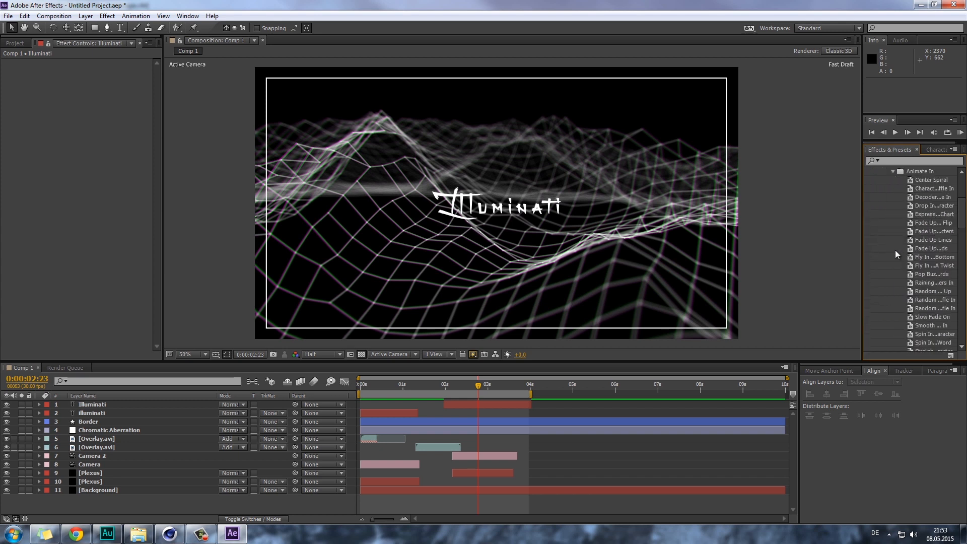
{"action": "left_click", "coordinate": [927, 206]}
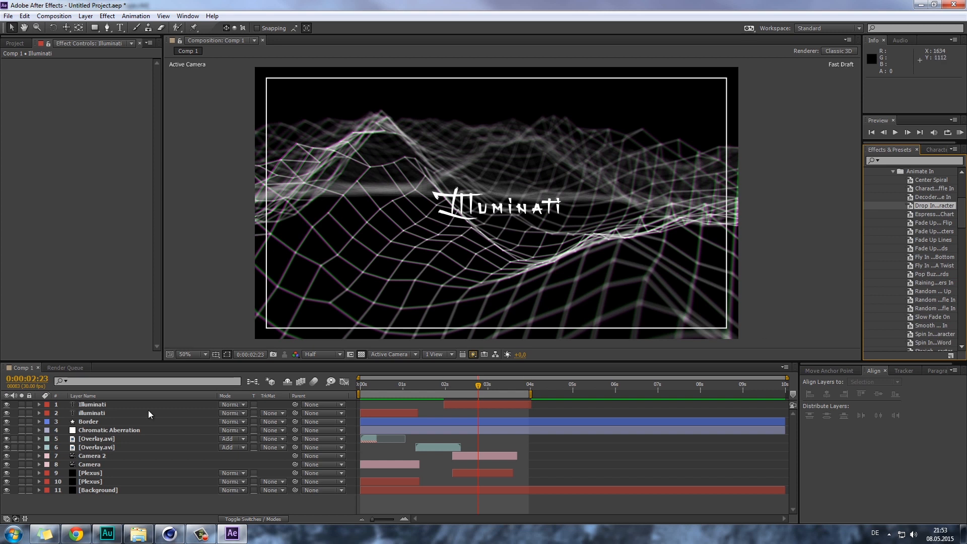
{"action": "left_click", "coordinate": [110, 404]}
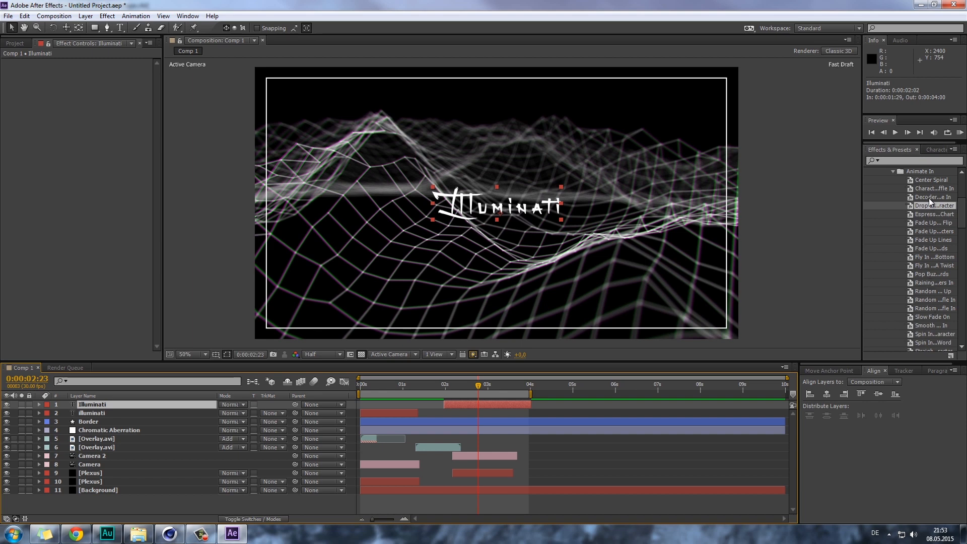
{"action": "left_click_drag", "start_coordinate": [929, 198], "coordinate": [113, 403]}
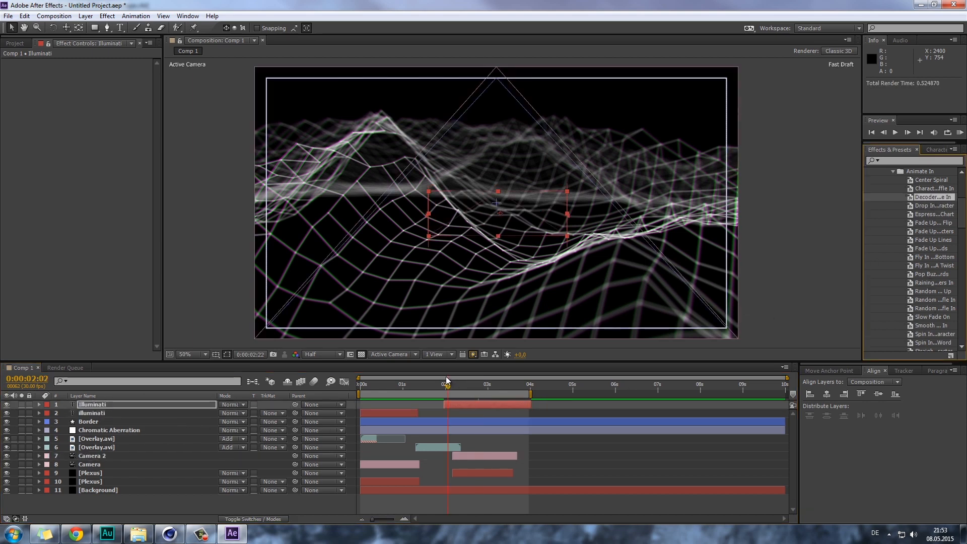
- Scrub through the Illuminati title's decoding animation up to 0:00:03:17 and play a RAM preview of it
{"action": "left_click", "coordinate": [462, 385]}
{"action": "left_click", "coordinate": [468, 385]}
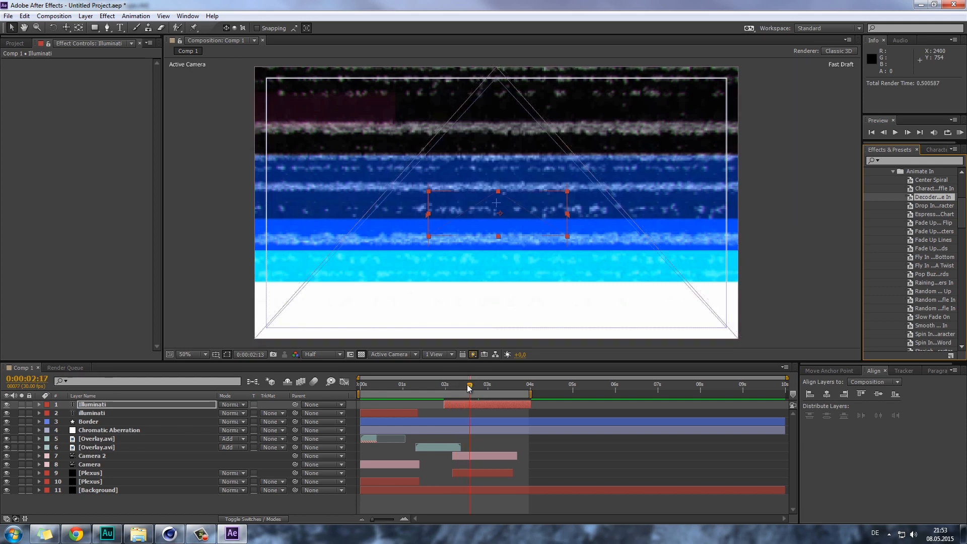
{"action": "left_click", "coordinate": [482, 386]}
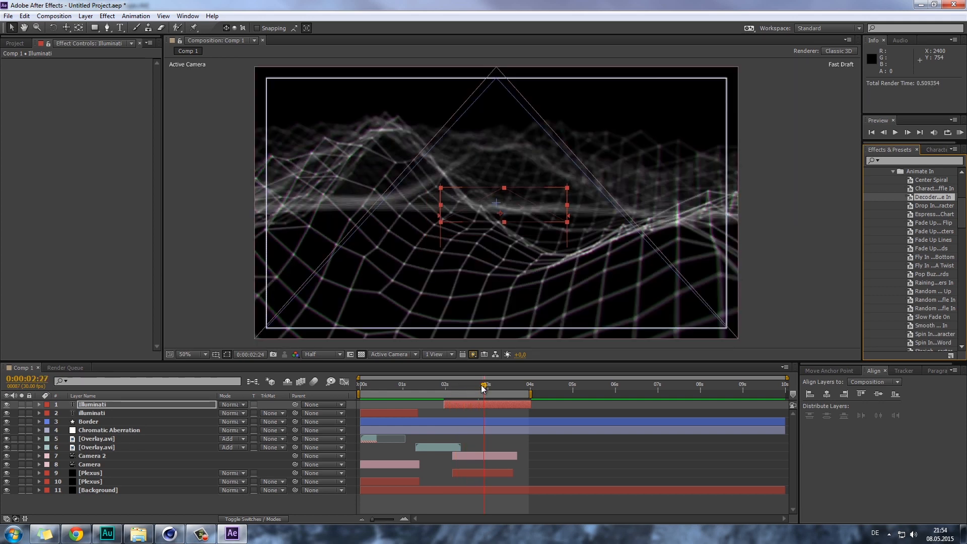
{"action": "left_click_drag", "start_coordinate": [484, 385], "coordinate": [512, 391]}
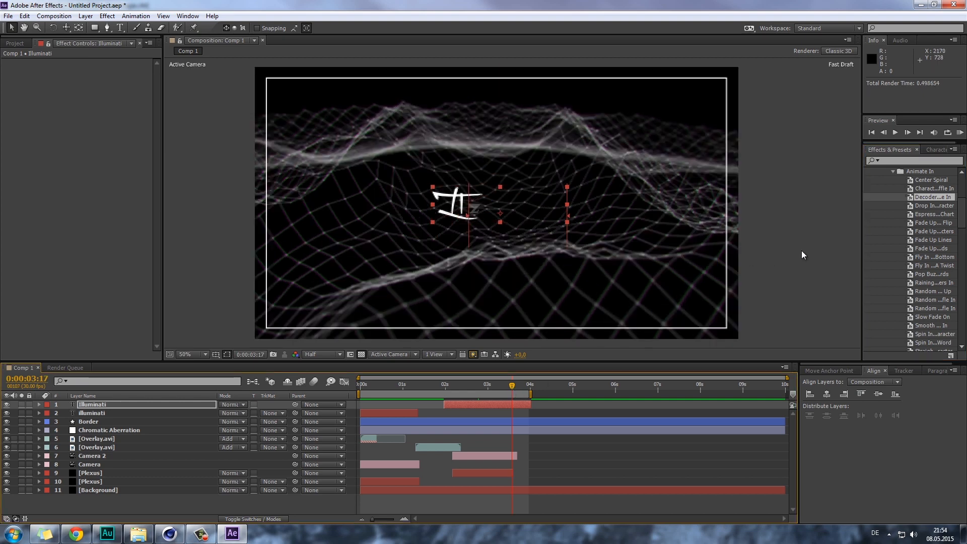
{"action": "left_click", "coordinate": [960, 132]}
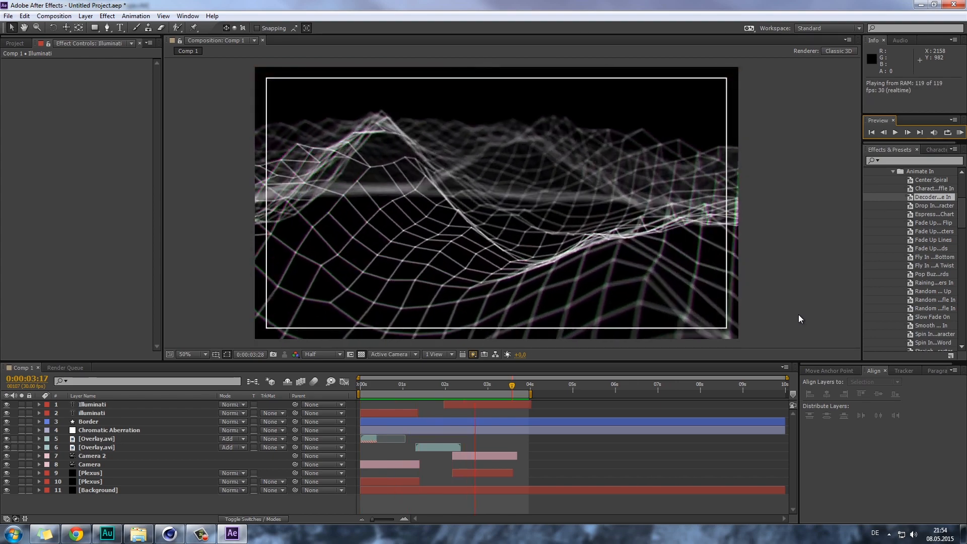
{"action": "key", "text": "space"}
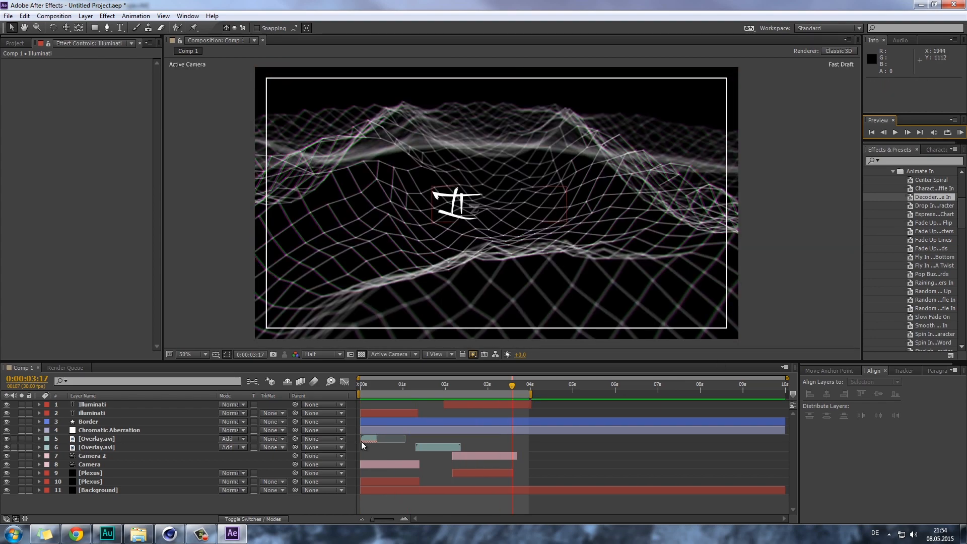
- Reveal the Illuminati layer's keyframes and move the Range Selector Start keyframes to 0:00:02:00 and 0:00:03:28
{"action": "left_click", "coordinate": [99, 405]}
{"action": "key", "text": "u"}
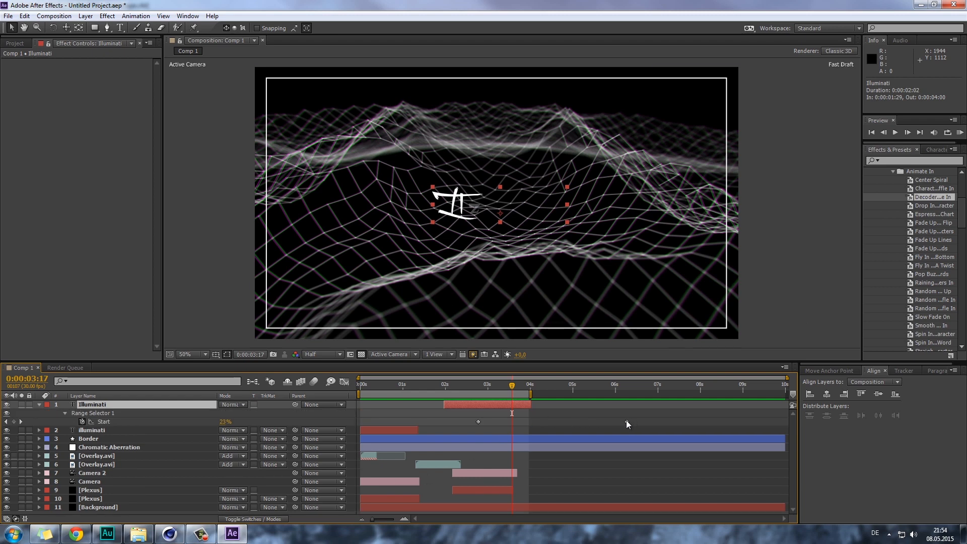
{"action": "left_click_drag", "start_coordinate": [627, 422], "coordinate": [519, 422]}
{"action": "left_click_drag", "start_coordinate": [526, 421], "coordinate": [527, 421]}
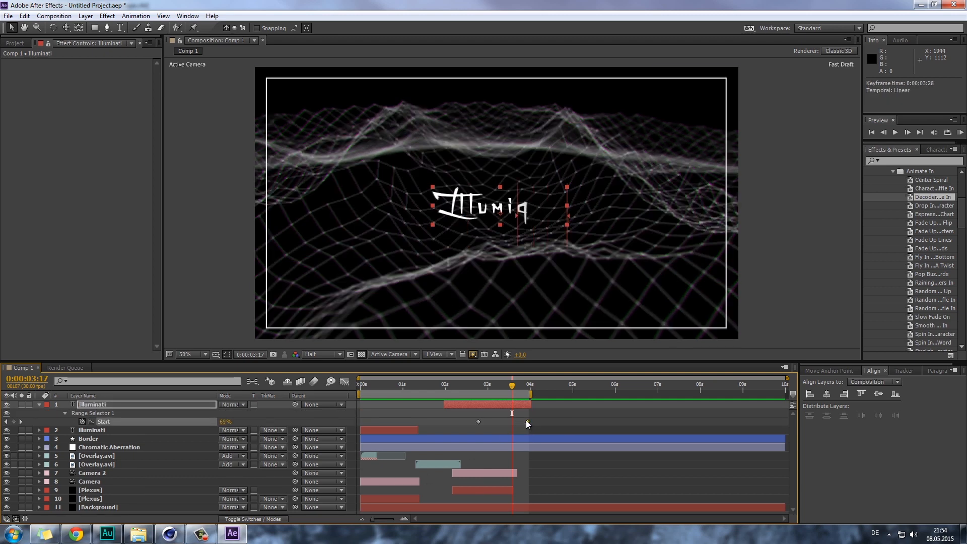
{"action": "left_click", "coordinate": [475, 419]}
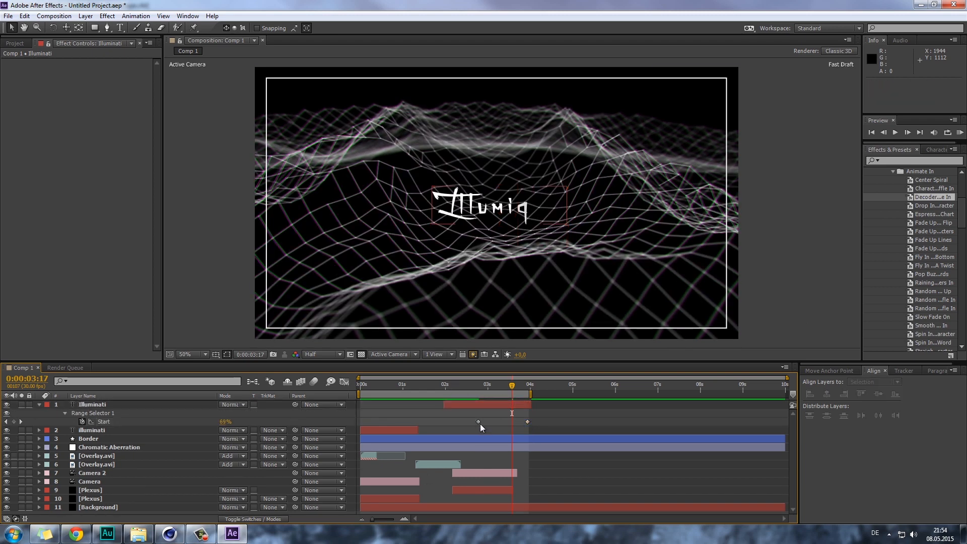
{"action": "left_click_drag", "start_coordinate": [477, 422], "coordinate": [445, 421]}
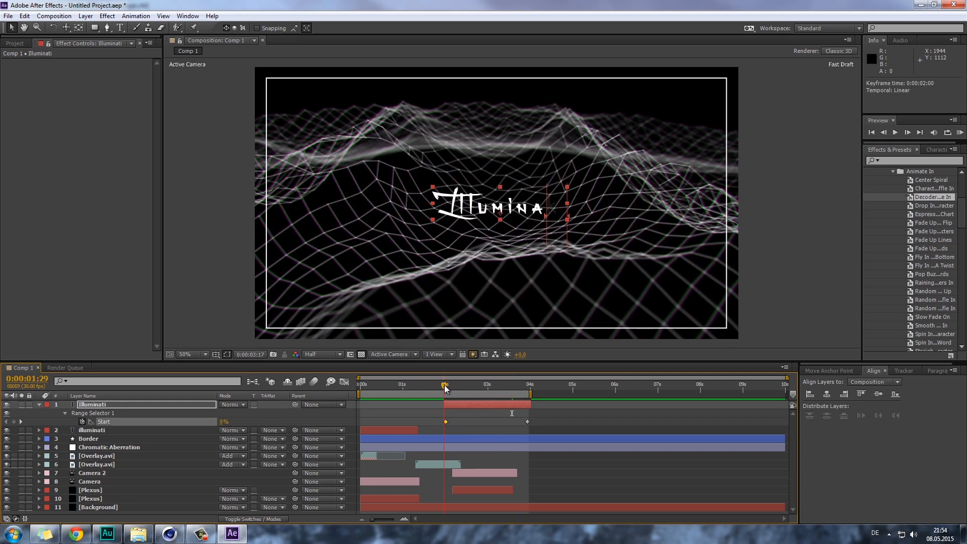
- Move the last Start keyframe earlier, to about the end of the Camera 2 layer, and play a RAM preview
{"action": "left_click", "coordinate": [452, 386]}
{"action": "left_click_drag", "start_coordinate": [457, 385], "coordinate": [491, 385]}
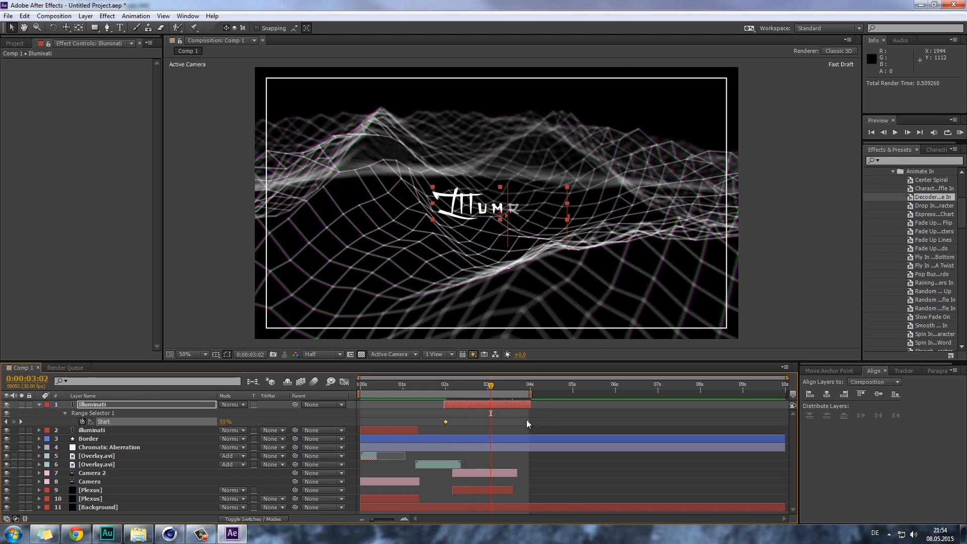
{"action": "left_click_drag", "start_coordinate": [527, 421], "coordinate": [515, 423]}
{"action": "left_click", "coordinate": [960, 133]}
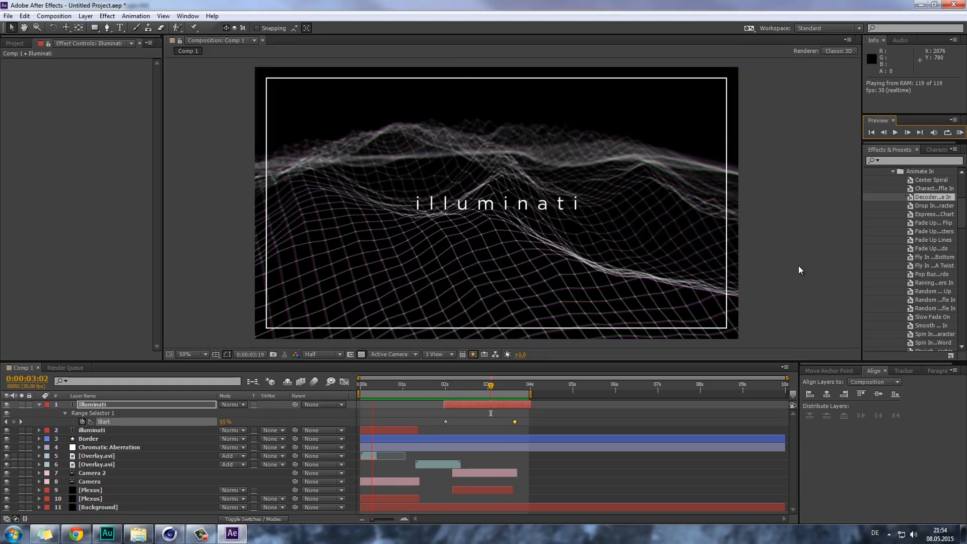
{"action": "key", "text": "space"}
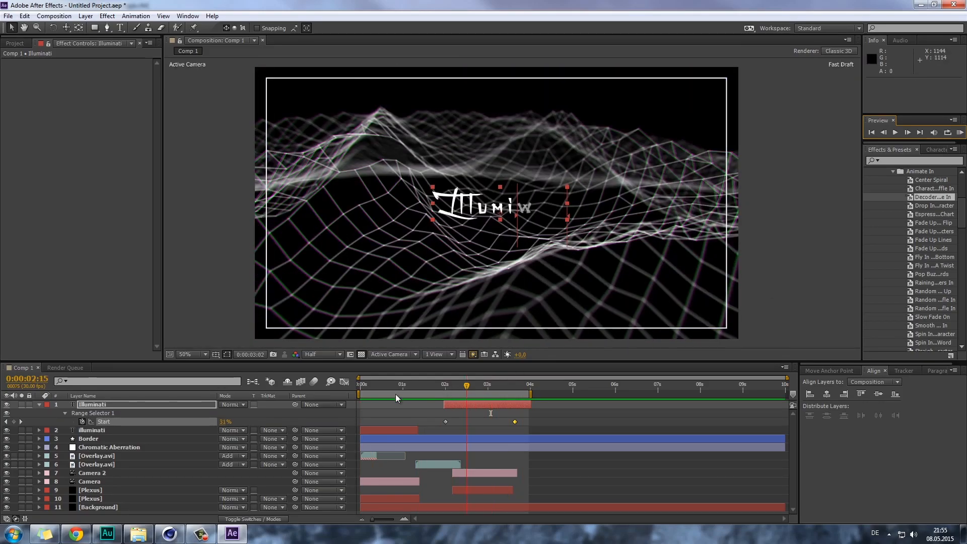
- Review the intro frames from the start of the composition through the glitch transition to 0:00:03:06
{"action": "left_click", "coordinate": [361, 395]}
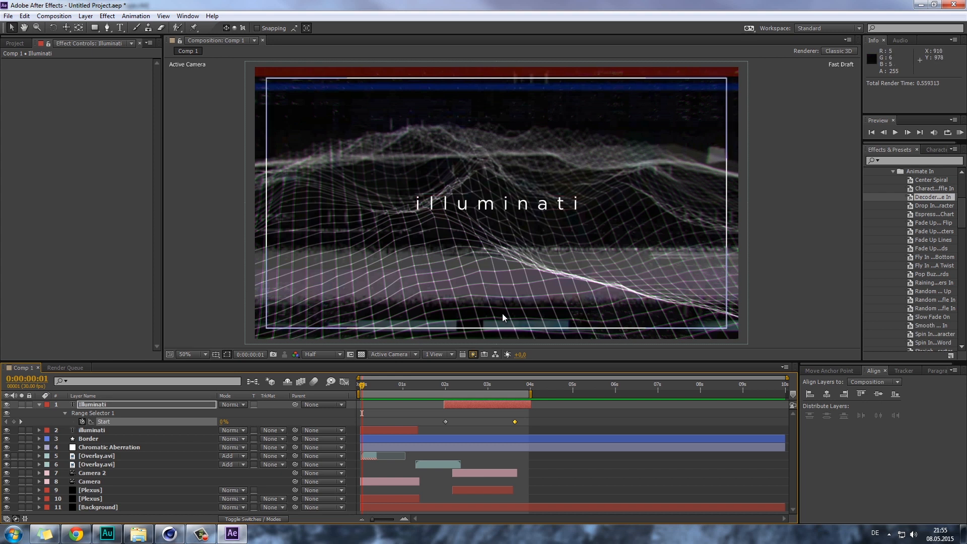
{"action": "left_click", "coordinate": [449, 385]}
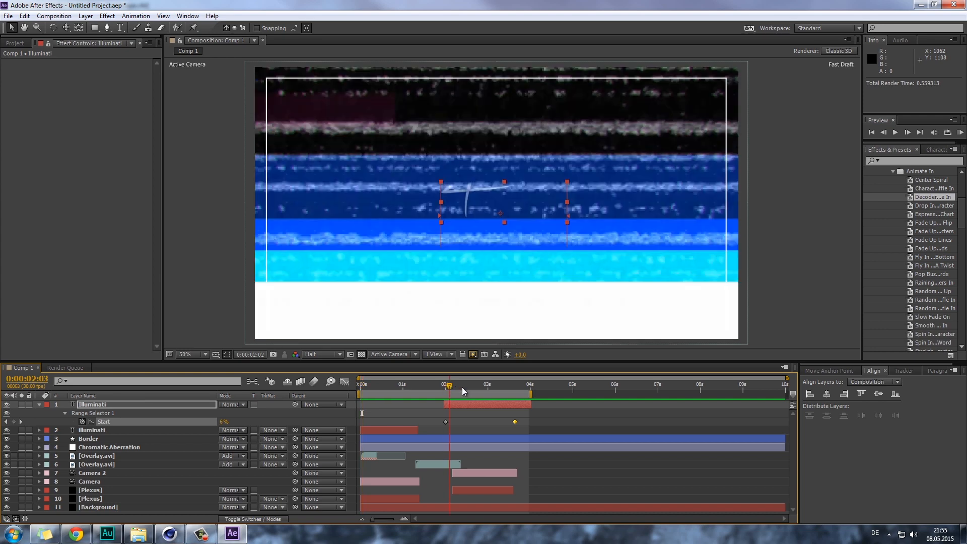
{"action": "left_click_drag", "start_coordinate": [461, 387], "coordinate": [498, 386]}
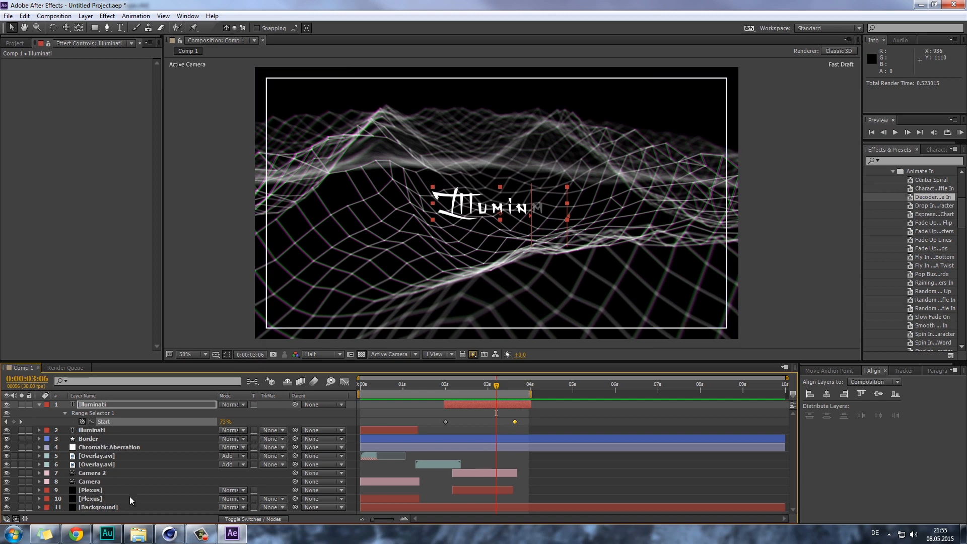
- Try 6 as the Plexus Lines Renderer's maximum number of vertices on the upper Plexus layer, then return it to 5
{"action": "left_click", "coordinate": [104, 493]}
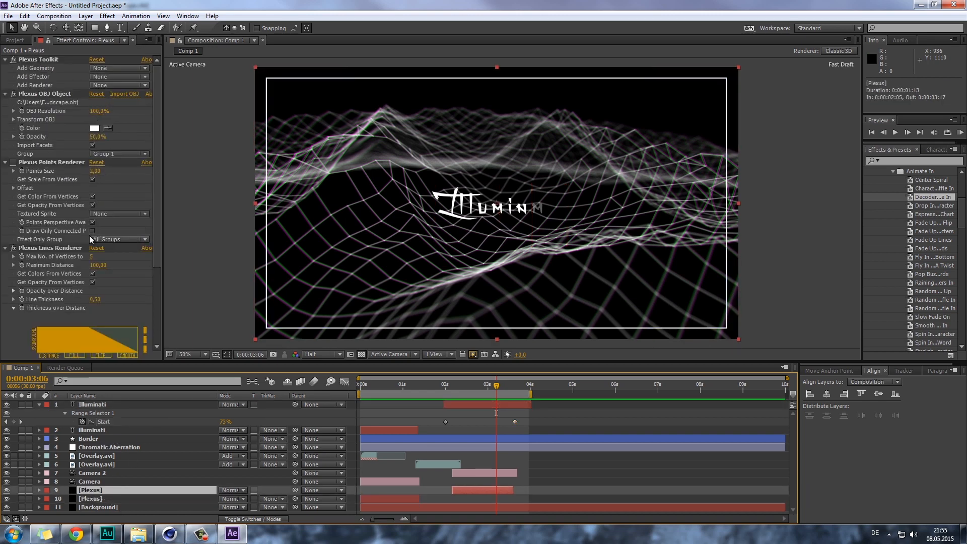
{"action": "scroll", "coordinate": [123, 236], "scroll_direction": "down", "scroll_amount": 3}
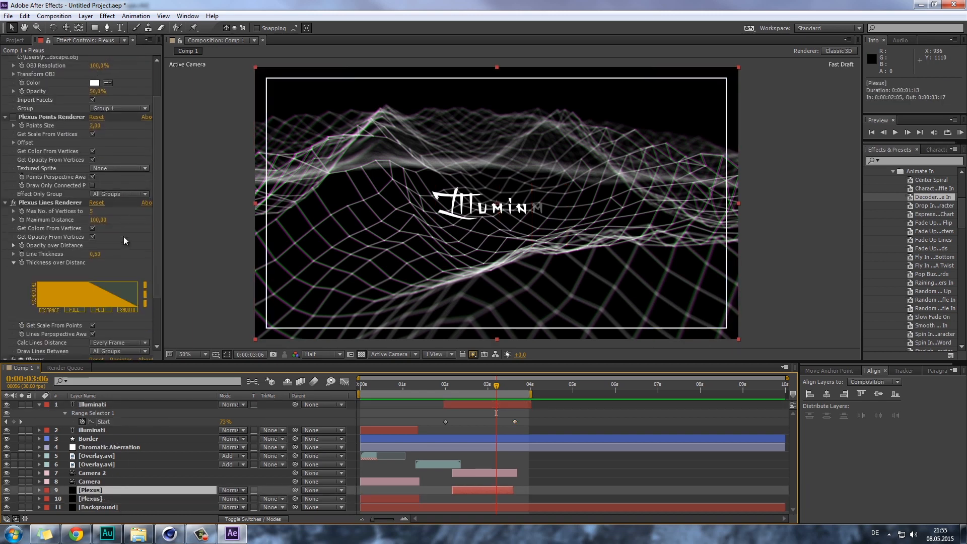
{"action": "left_click", "coordinate": [91, 212]}
{"action": "type", "text": "6"}
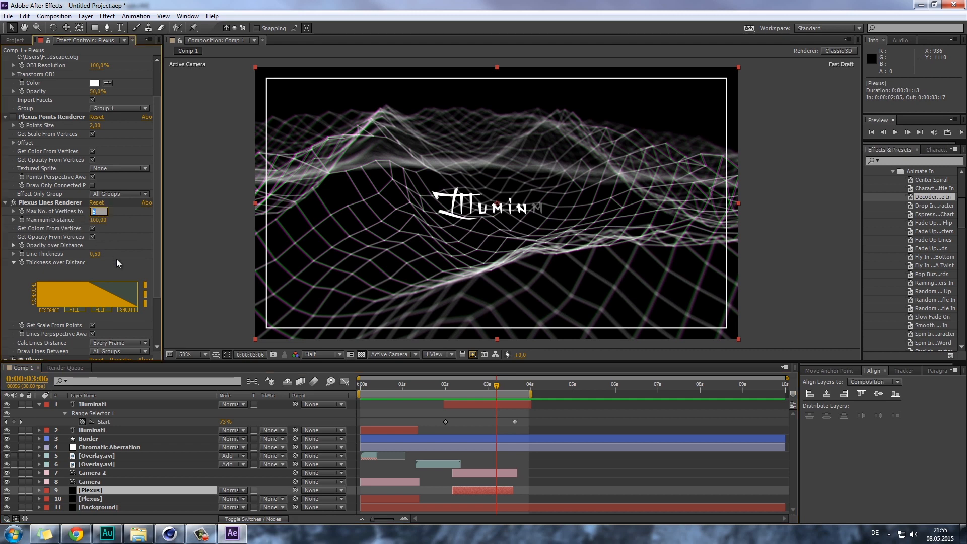
{"action": "key", "text": "Return"}
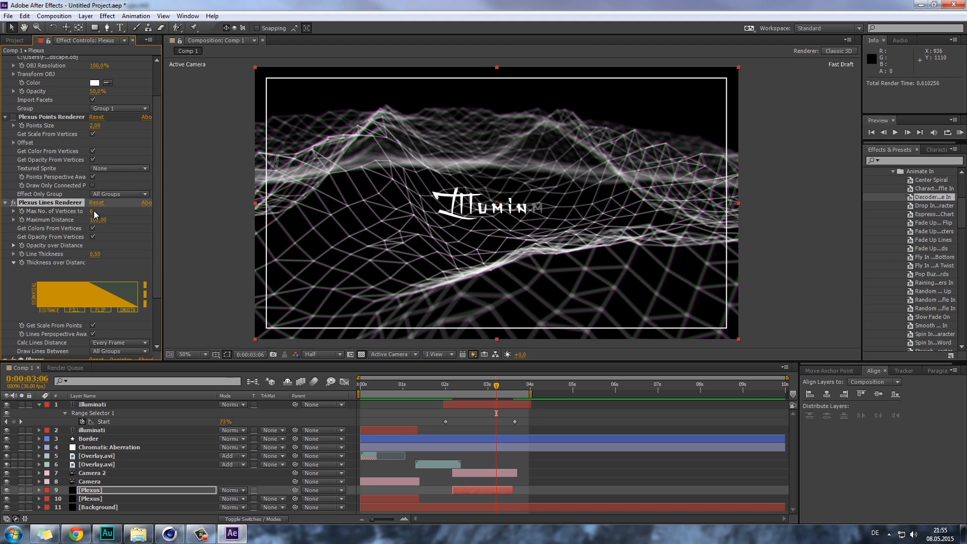
{"action": "key", "text": "ctrl+z"}
{"action": "type", "text": "5"}
{"action": "key", "text": "Return"}
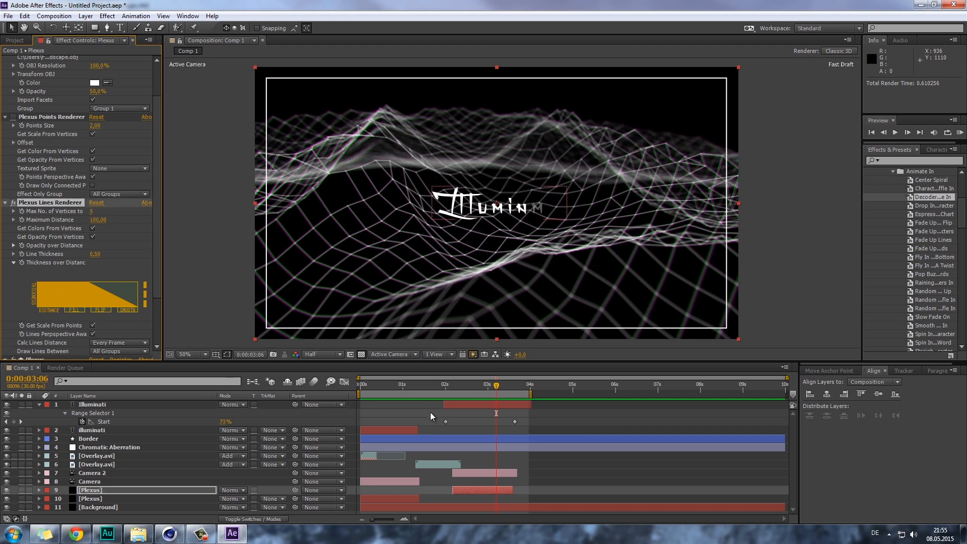
- Replace the opening illuminati title with a copy of the second Illuminati layer starting at 0:00:00:00, and reveal the copy's keyframes
{"action": "left_click", "coordinate": [400, 430]}
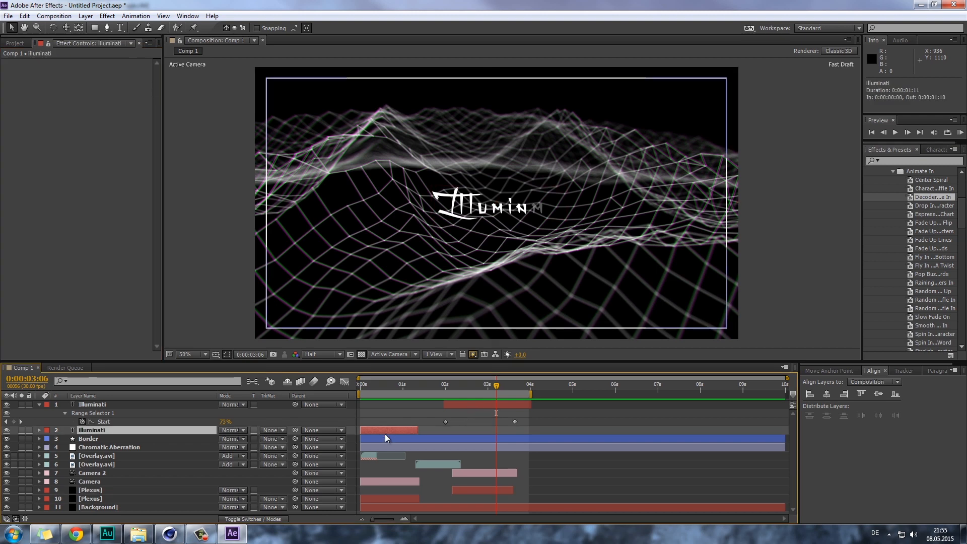
{"action": "key", "text": "Delete"}
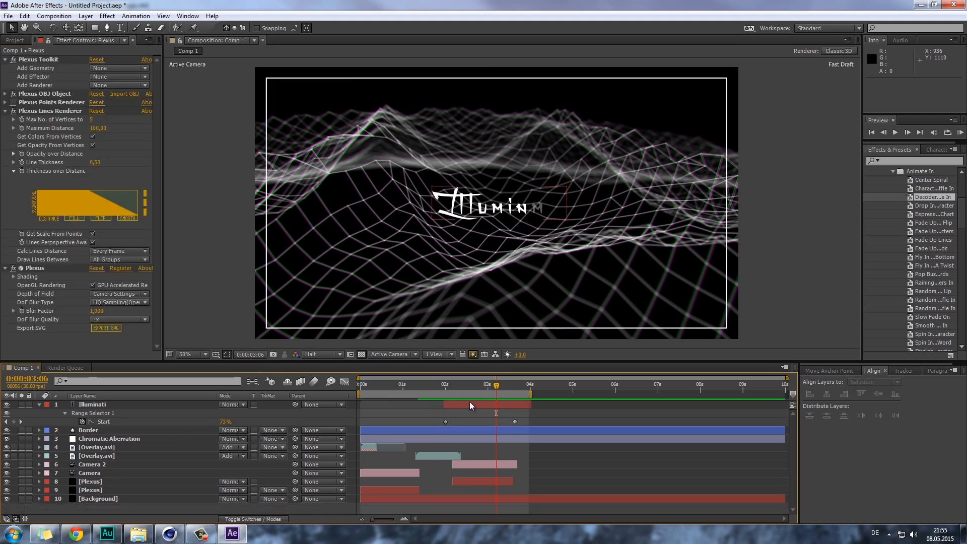
{"action": "left_click", "coordinate": [469, 405]}
{"action": "key", "text": "ctrl+c"}
{"action": "key", "text": "ctrl+v"}
{"action": "left_click_drag", "start_coordinate": [470, 405], "coordinate": [390, 404]}
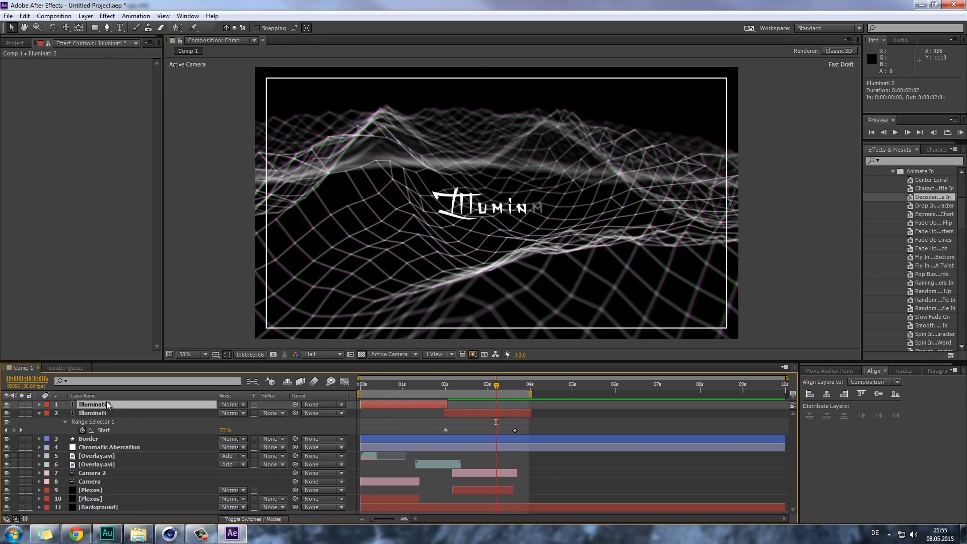
{"action": "key", "text": "u"}
{"action": "left_click", "coordinate": [104, 414]}
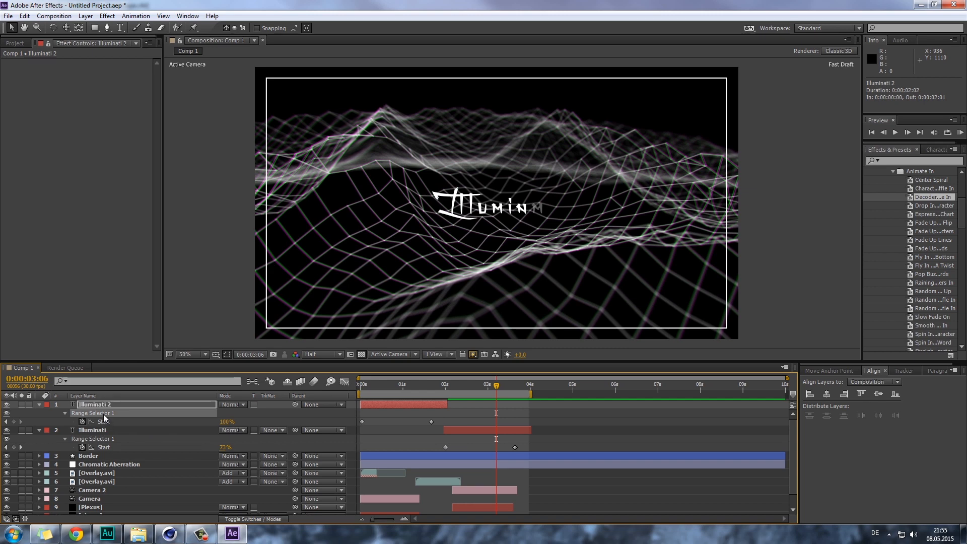
{"action": "left_click", "coordinate": [361, 422]}
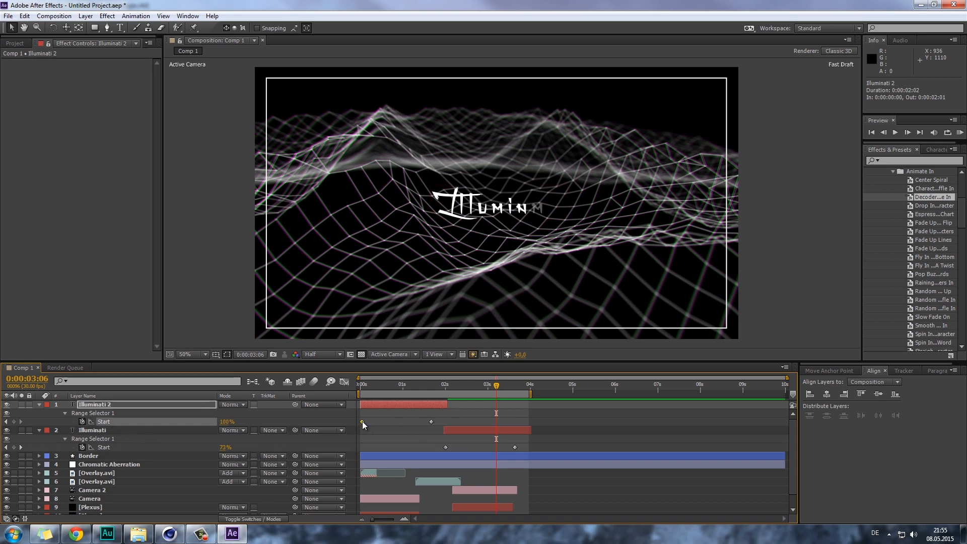
{"action": "key", "text": "Delete"}
{"action": "left_click_drag", "start_coordinate": [431, 422], "coordinate": [375, 422]}
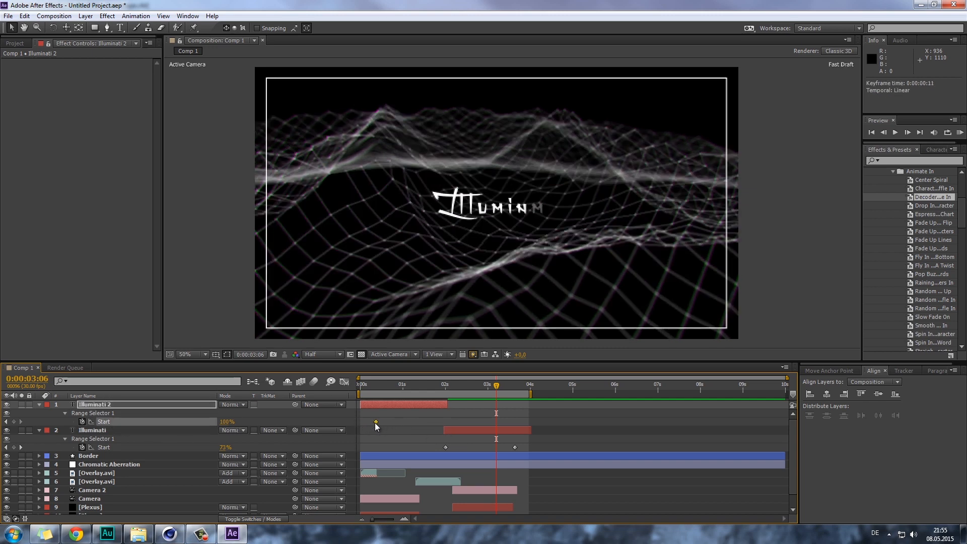
{"action": "key", "text": "ctrl+z"}
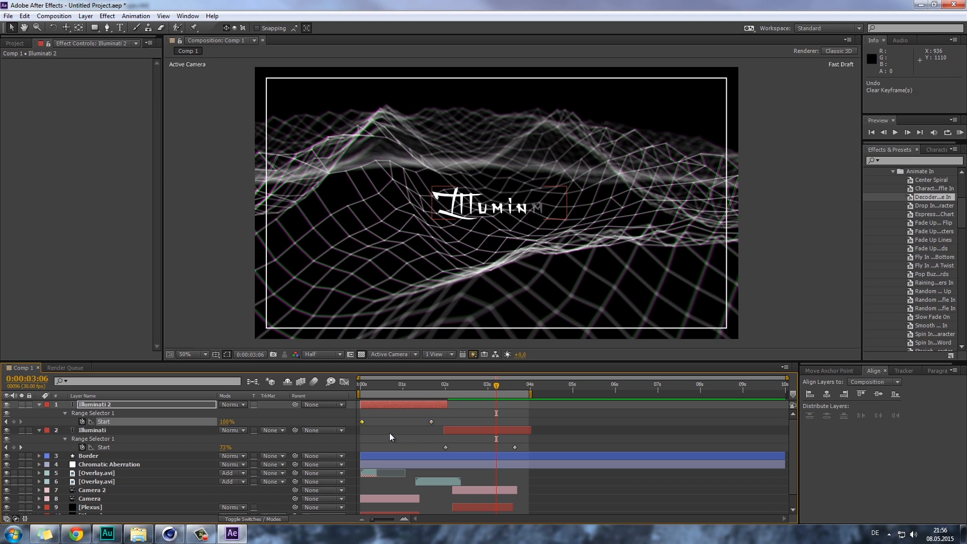
{"action": "key", "text": "ctrl+z"}
- Delete the Illuminati layer's first Start keyframe, then move Illuminati 2's last Start keyframe to about 0:00:01:05 and end that layer at 0:00:01:11
{"action": "left_click", "coordinate": [446, 447]}
{"action": "key", "text": "Delete"}
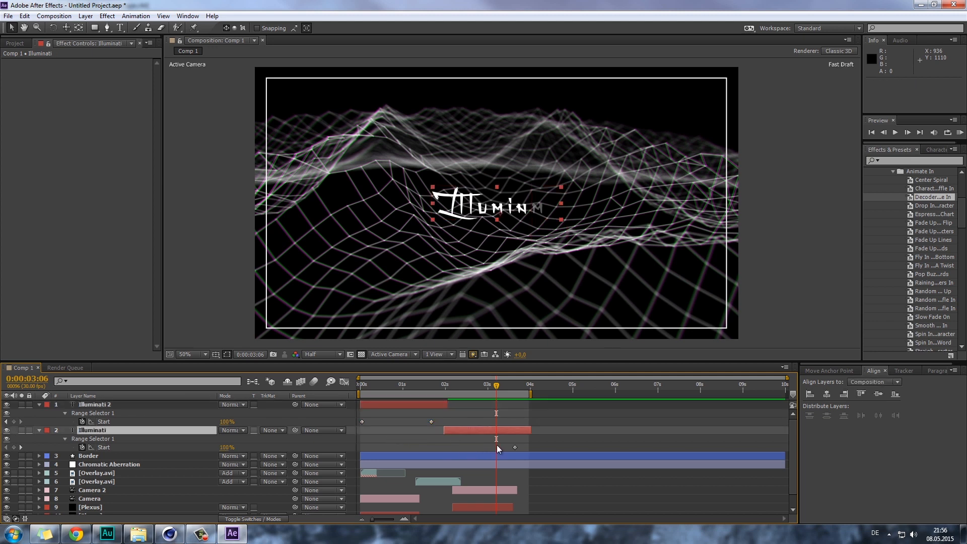
{"action": "left_click_drag", "start_coordinate": [466, 384], "coordinate": [452, 385]}
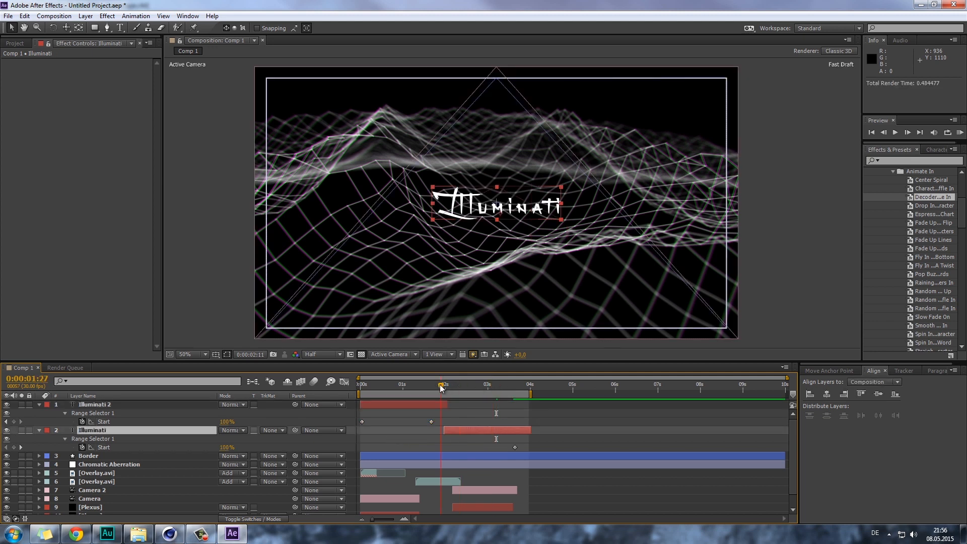
{"action": "left_click_drag", "start_coordinate": [431, 421], "coordinate": [418, 406]}
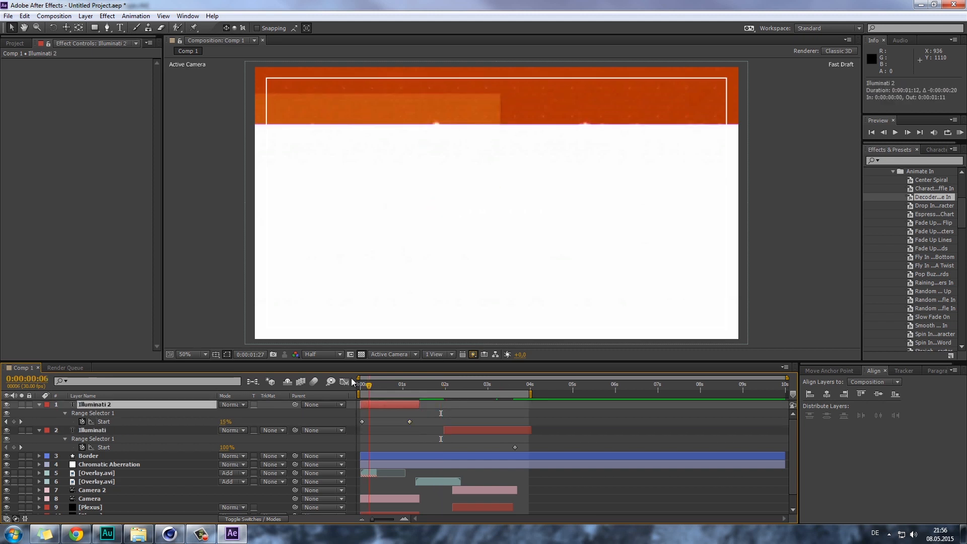
- Trim the end of the second-scene Illuminati title layer to 0:00:03:23
{"action": "left_click_drag", "start_coordinate": [369, 384], "coordinate": [498, 394]}
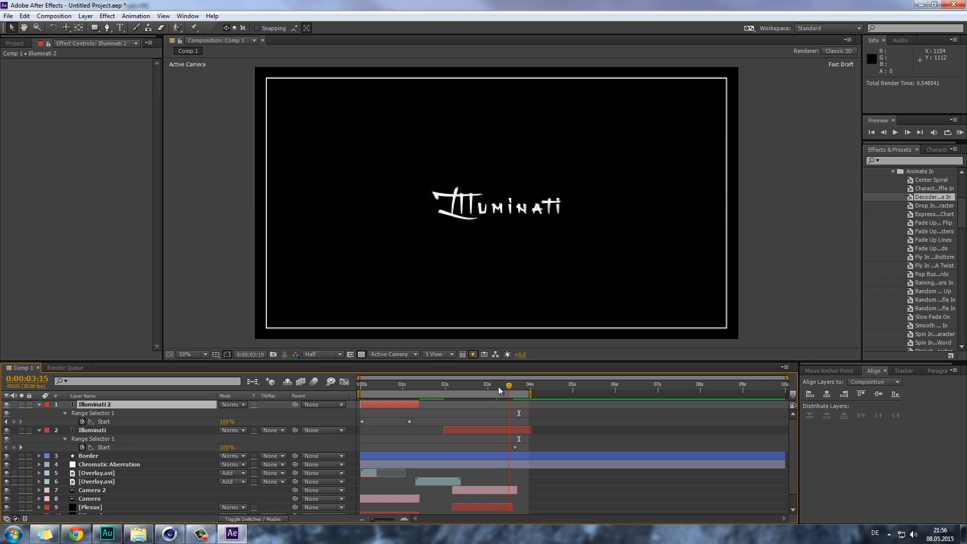
{"action": "left_click_drag", "start_coordinate": [530, 432], "coordinate": [515, 429]}
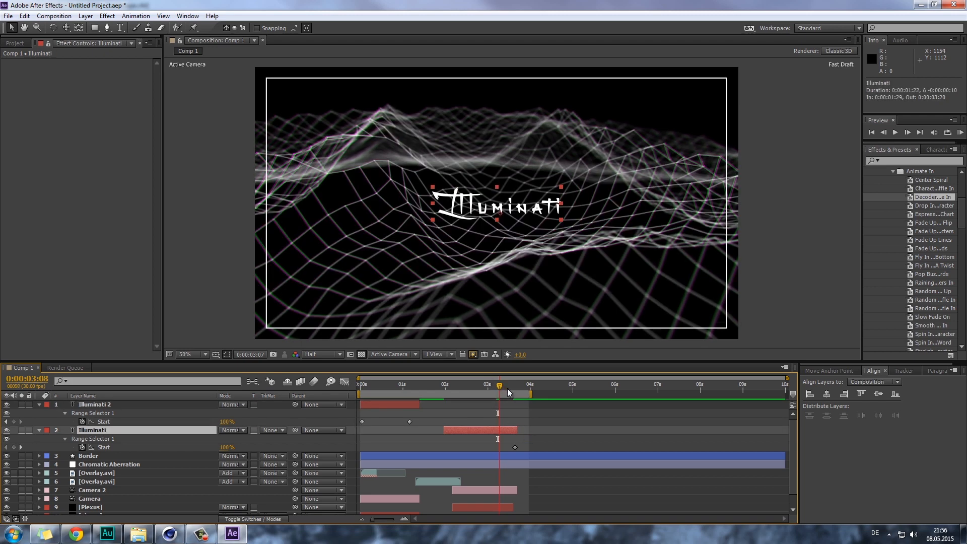
{"action": "left_click_drag", "start_coordinate": [508, 391], "coordinate": [517, 394]}
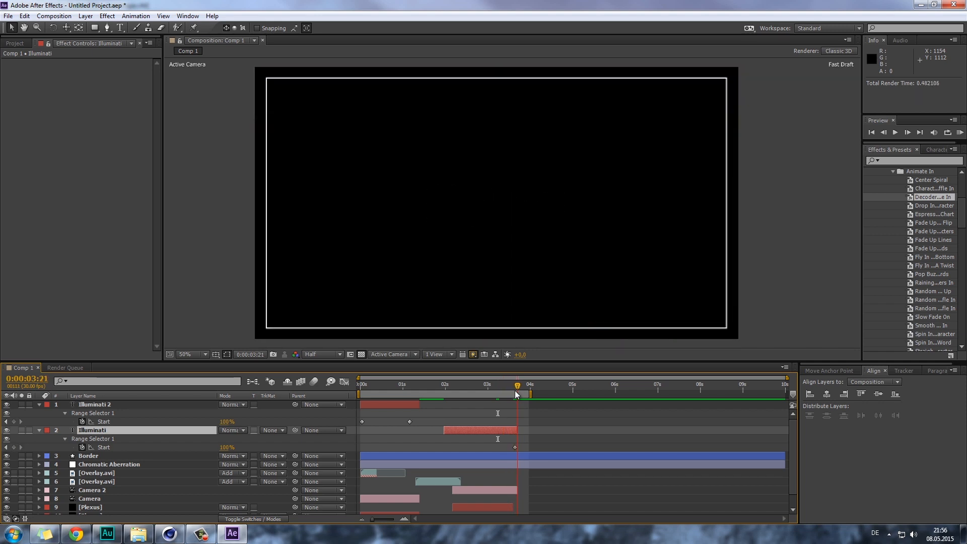
{"action": "left_click_drag", "start_coordinate": [516, 430], "coordinate": [521, 430]}
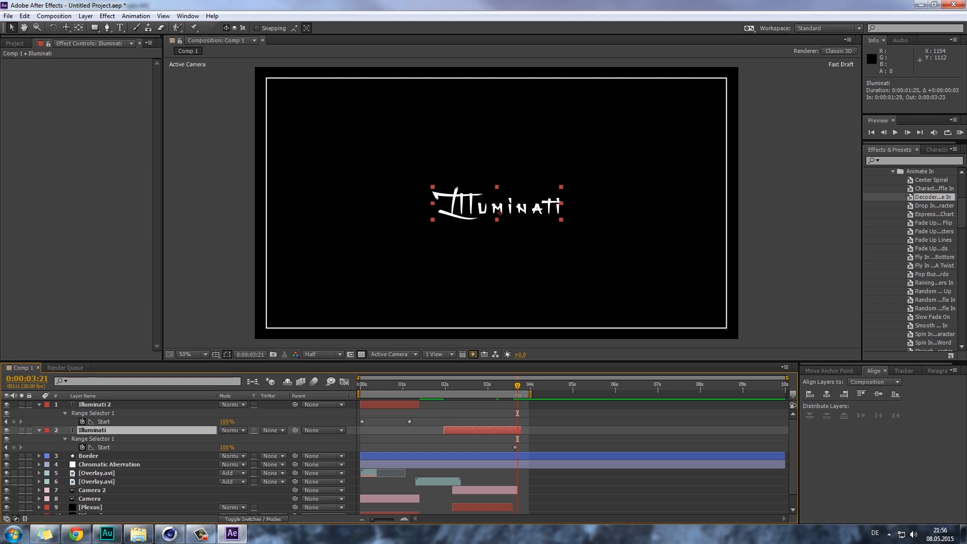
- Trim the Border layer's end to 0:00:04:09 and extend the work area's end to 0:00:04:19
{"action": "mouse_move", "coordinate": [521, 392]}
{"action": "left_mouse_down"}
{"action": "mouse_move", "coordinate": [555, 394]}
{"action": "mouse_move", "coordinate": [519, 392]}
{"action": "mouse_move", "coordinate": [533, 391]}
{"action": "left_mouse_up"}
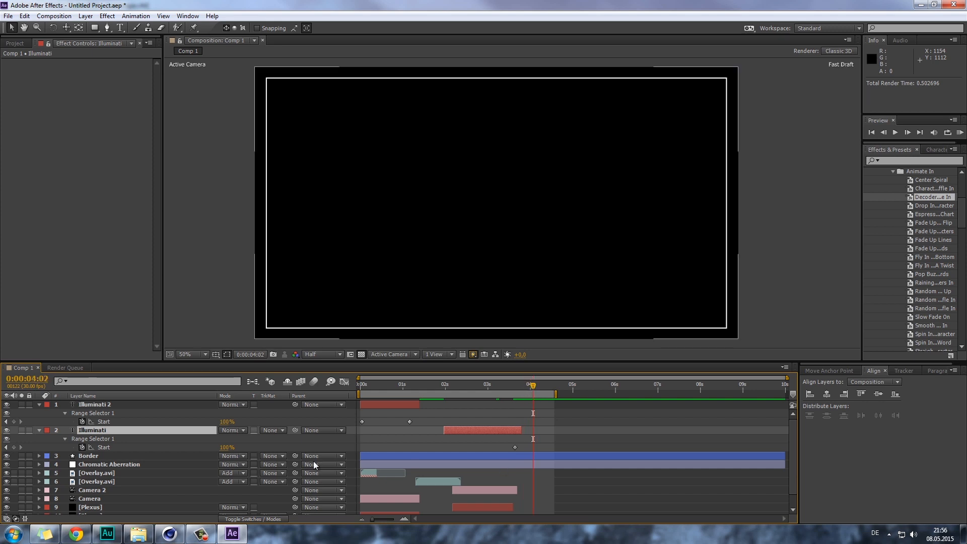
{"action": "left_click_drag", "start_coordinate": [120, 456], "coordinate": [703, 474]}
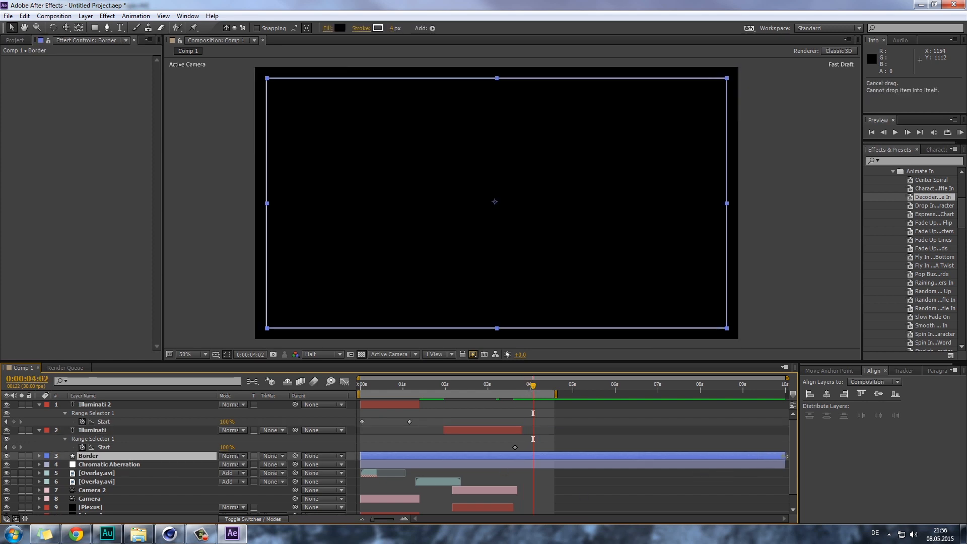
{"action": "left_click_drag", "start_coordinate": [787, 456], "coordinate": [562, 455]}
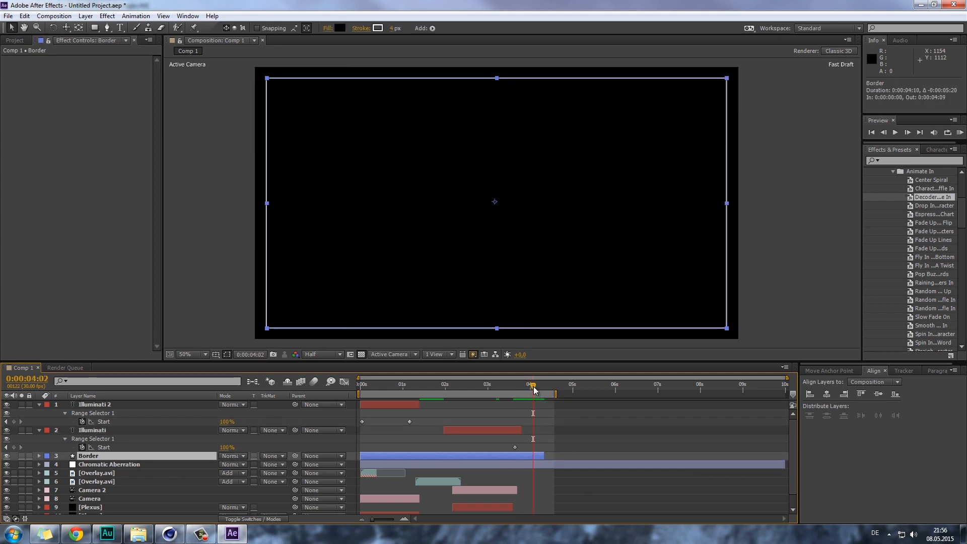
{"action": "left_click_drag", "start_coordinate": [556, 393], "coordinate": [561, 394]}
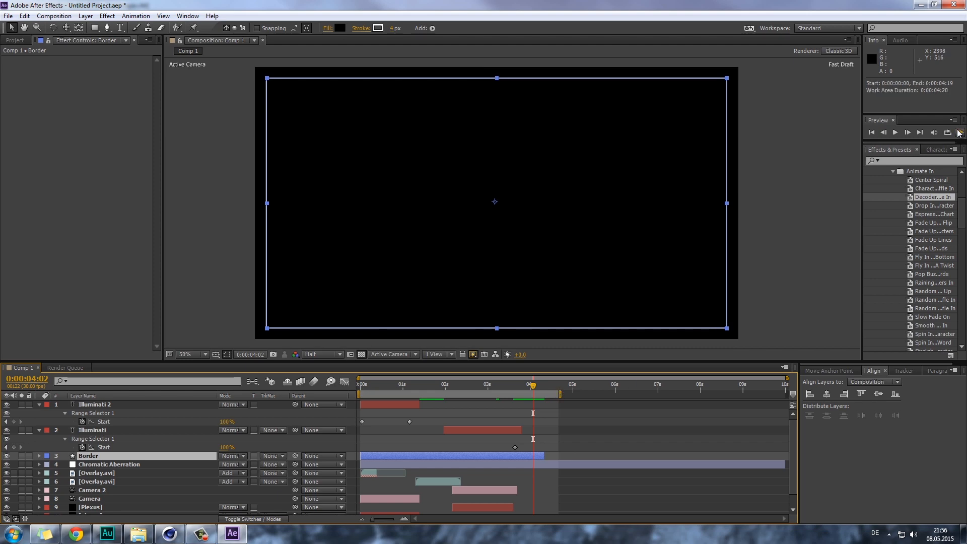
- Play a RAM preview of the work area and review the opening frames from the composition's start
{"action": "left_click", "coordinate": [959, 133]}
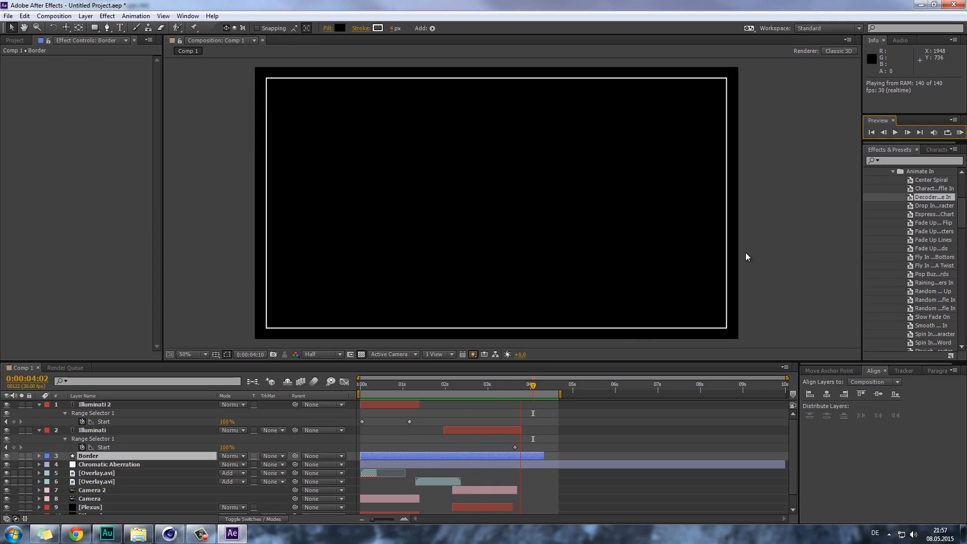
{"action": "left_click", "coordinate": [668, 320]}
{"action": "left_click", "coordinate": [361, 386]}
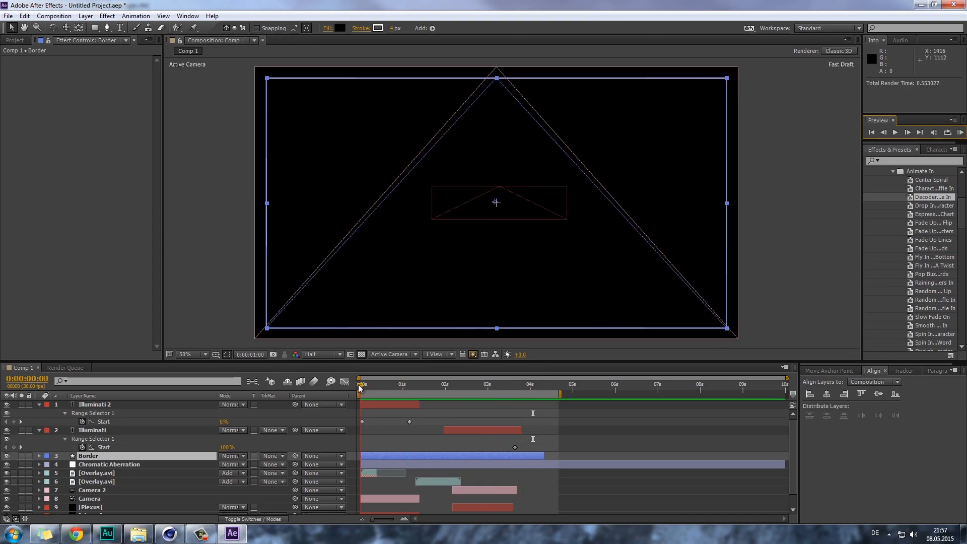
{"action": "key", "text": "space"}
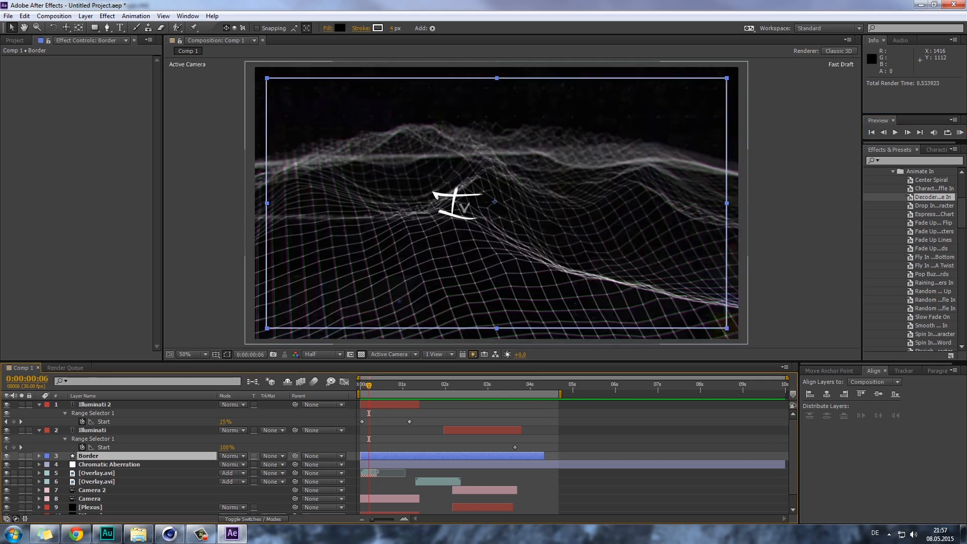
- Extend the end of the first Overlay.avi layer to about 0:00:00:19
{"action": "left_click_drag", "start_coordinate": [376, 472], "coordinate": [381, 473]}
{"action": "left_click_drag", "start_coordinate": [366, 385], "coordinate": [385, 391]}
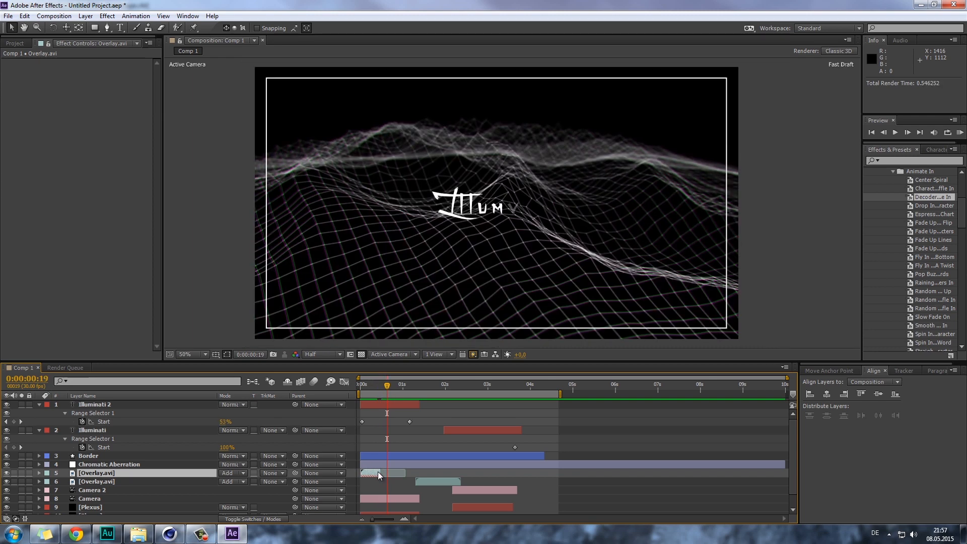
{"action": "left_click_drag", "start_coordinate": [378, 473], "coordinate": [382, 474]}
- Extend the second-scene Illuminati layer's end to 0:00:04:03 and the Border layer's end to 0:00:04:12
{"action": "left_click_drag", "start_coordinate": [387, 385], "coordinate": [509, 391]}
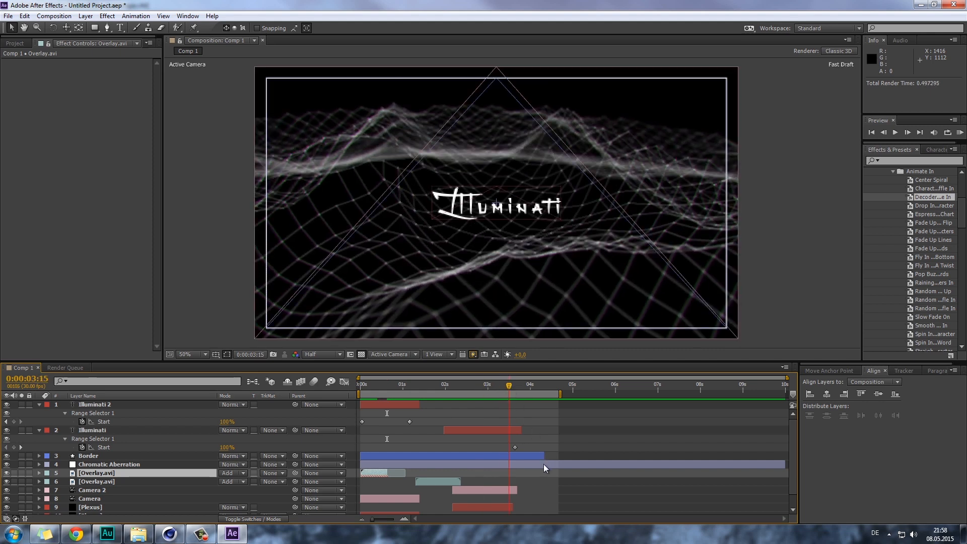
{"action": "left_click_drag", "start_coordinate": [521, 430], "coordinate": [531, 430]}
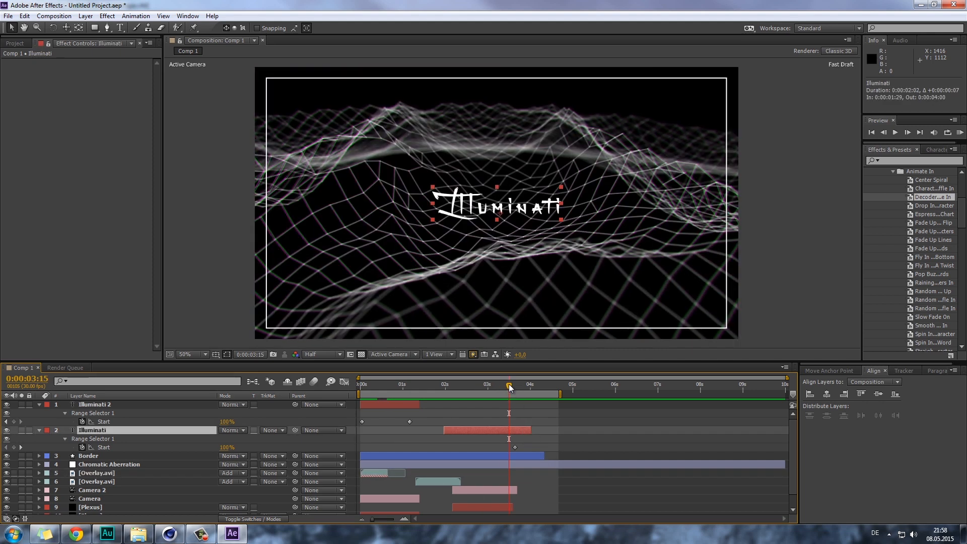
{"action": "left_click_drag", "start_coordinate": [519, 388], "coordinate": [537, 392]}
{"action": "left_click_drag", "start_coordinate": [530, 430], "coordinate": [547, 455]}
{"action": "key", "text": "Page_Up"}
{"action": "key", "text": "Page_Up"}
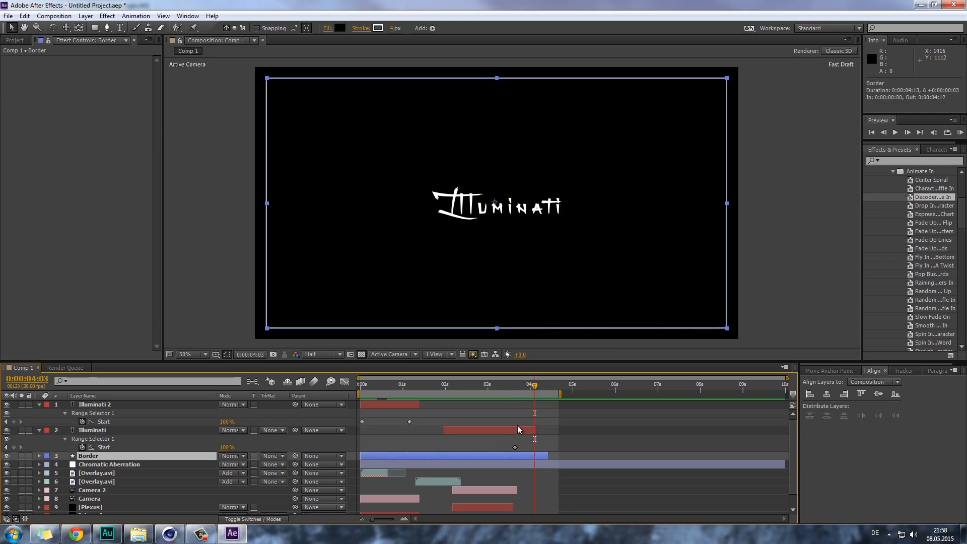
- Fade out the second-scene Illuminati layer with Opacity keyframes of 100% at 0:00:03:21 and 0% at 0:00:04:03
{"action": "left_click", "coordinate": [524, 432]}
{"action": "key", "text": "t"}
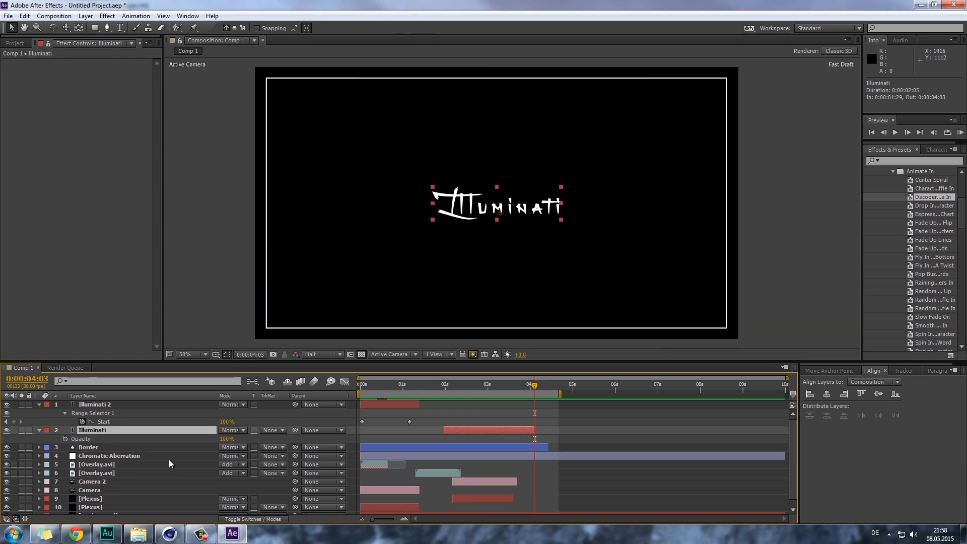
{"action": "left_click", "coordinate": [65, 439]}
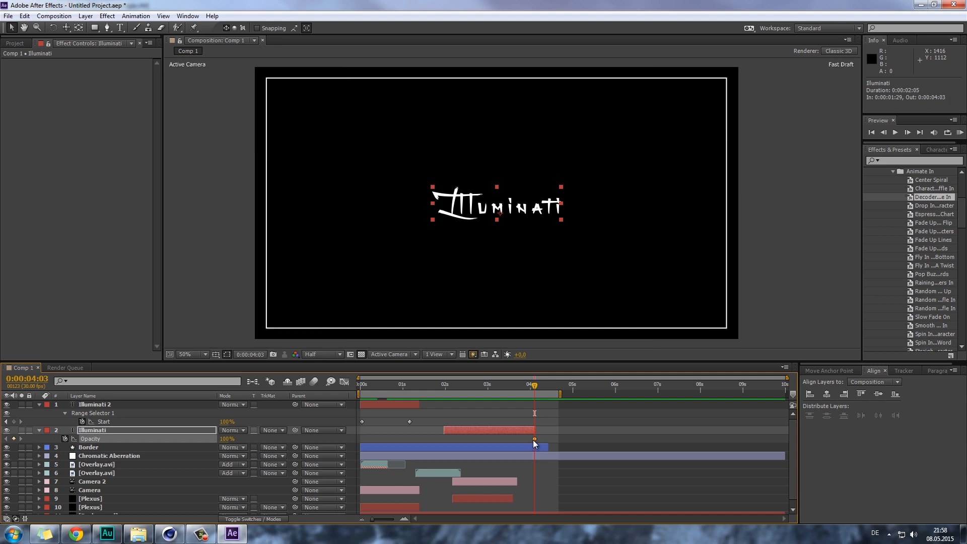
{"action": "left_click_drag", "start_coordinate": [526, 438], "coordinate": [518, 439]}
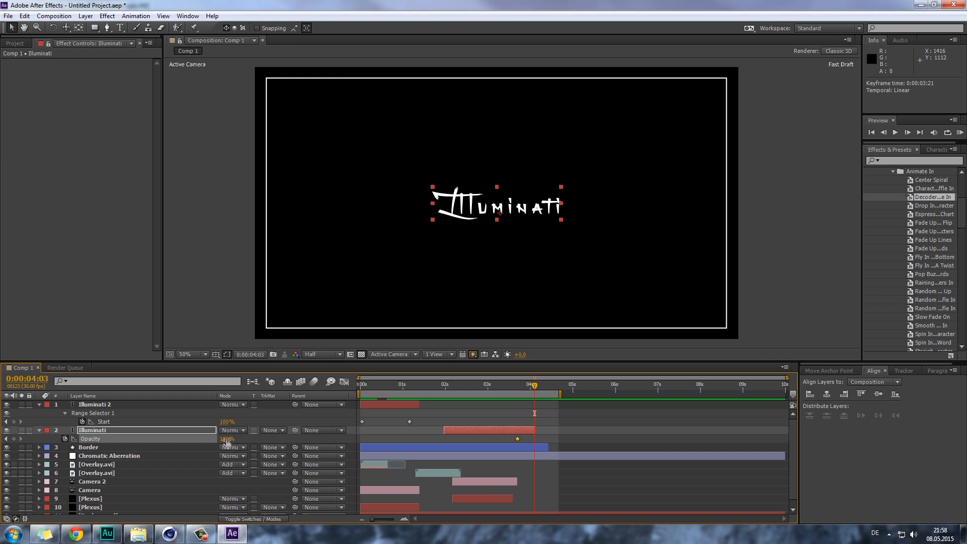
{"action": "left_click_drag", "start_coordinate": [228, 443], "coordinate": [192, 443]}
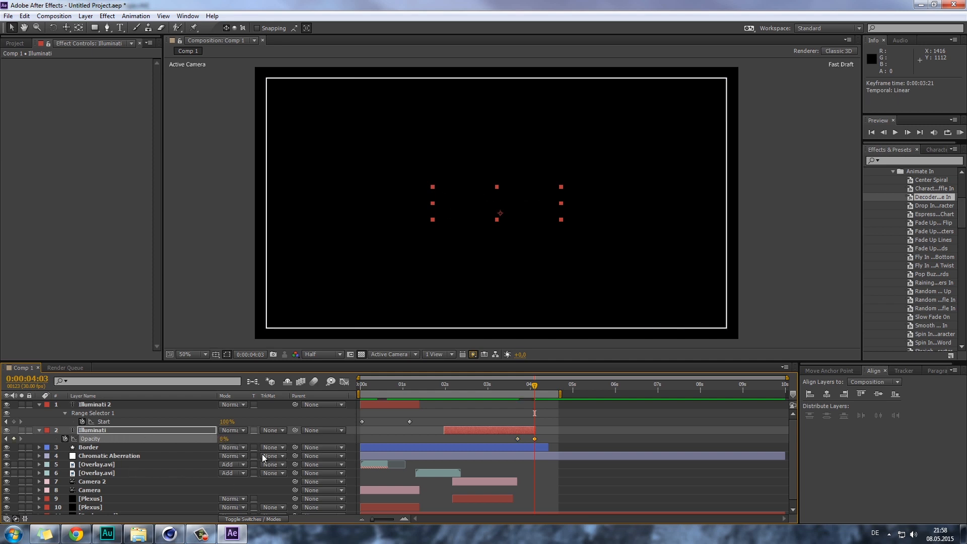
- Trim the Border layer's end to about 0:00:03:18, matching the upper Plexus layer's end, and start a RAM preview
{"action": "left_click", "coordinate": [534, 386]}
{"action": "left_click_drag", "start_coordinate": [534, 386], "coordinate": [442, 411]}
{"action": "left_click_drag", "start_coordinate": [315, 412], "coordinate": [527, 447]}
{"action": "left_click_drag", "start_coordinate": [502, 383], "coordinate": [536, 399]}
{"action": "left_click_drag", "start_coordinate": [527, 447], "coordinate": [513, 447]}
{"action": "left_click_drag", "start_coordinate": [507, 386], "coordinate": [527, 399]}
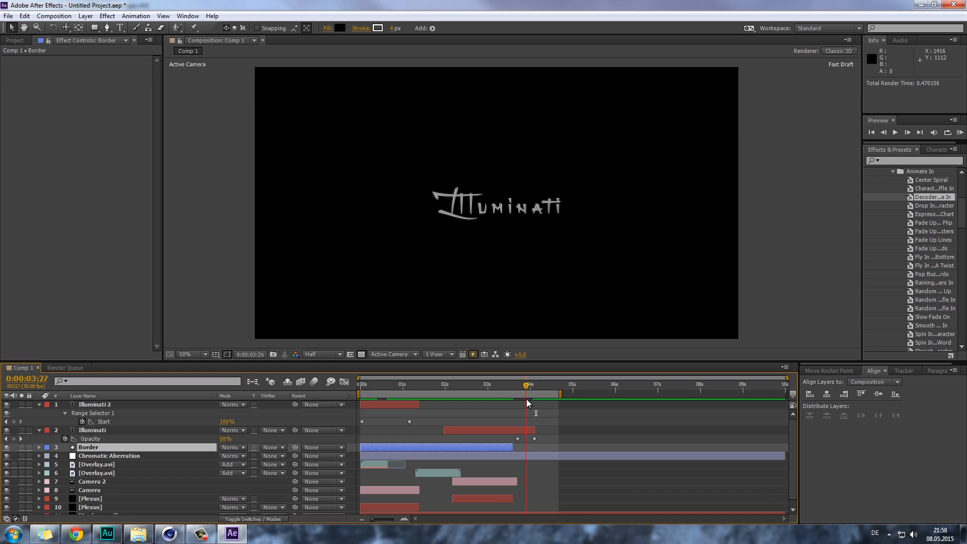
{"action": "left_click", "coordinate": [823, 218]}
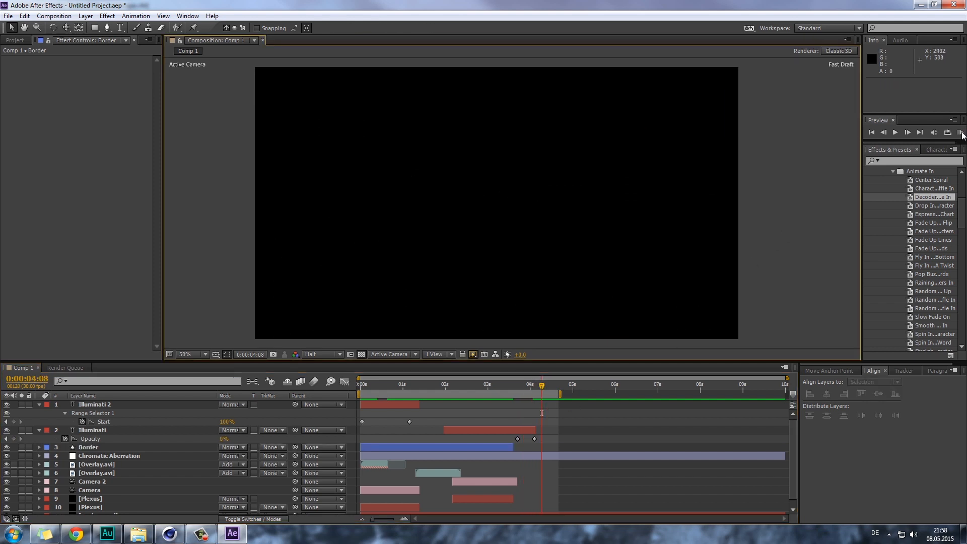
{"action": "left_click", "coordinate": [960, 132]}
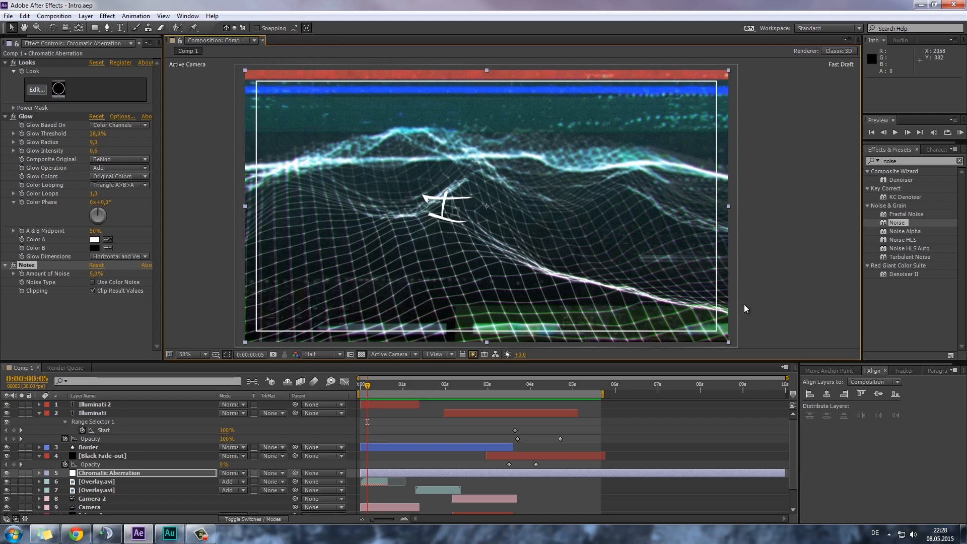
- Review the graded intro's frames across both scenes and return to the opening glitch at 0:00:00:07
{"action": "left_click", "coordinate": [384, 388]}
{"action": "key", "text": "space"}
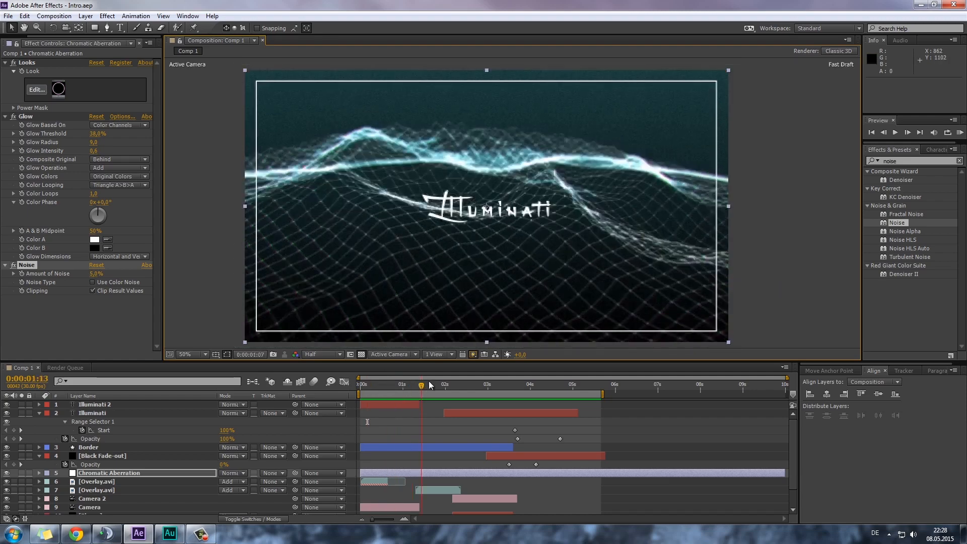
{"action": "left_click_drag", "start_coordinate": [413, 392], "coordinate": [510, 396]}
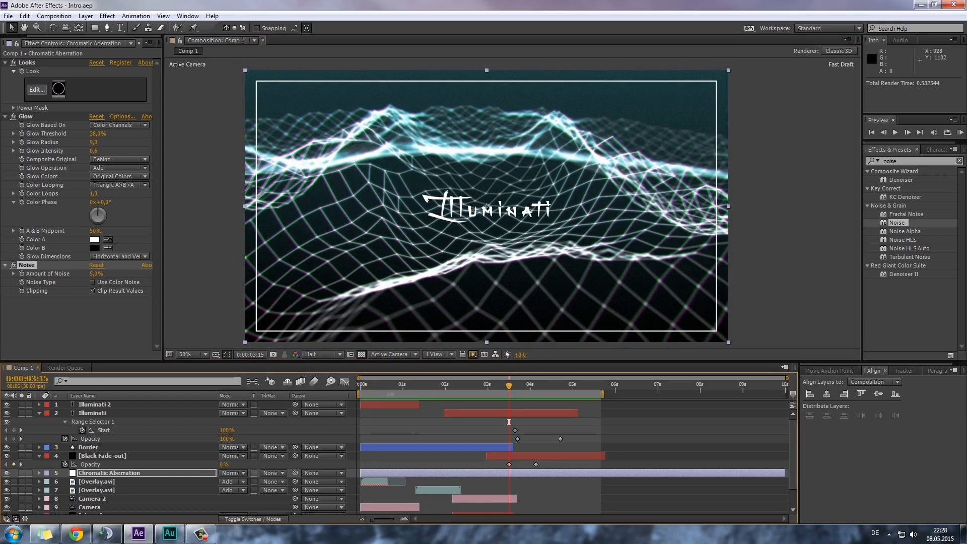
{"action": "left_click", "coordinate": [370, 395]}
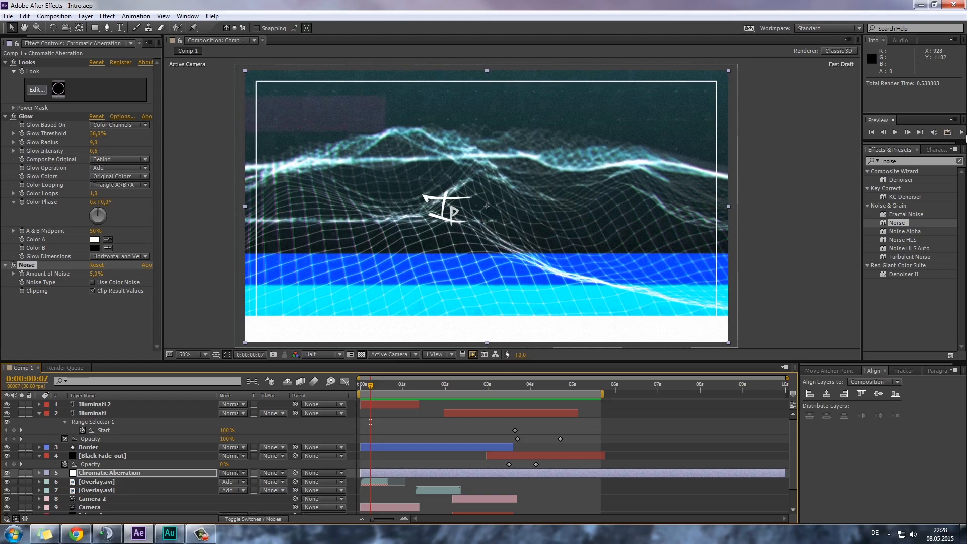
- Play the whole graded intro as a RAM preview and stop the playback
{"action": "left_click", "coordinate": [960, 133]}
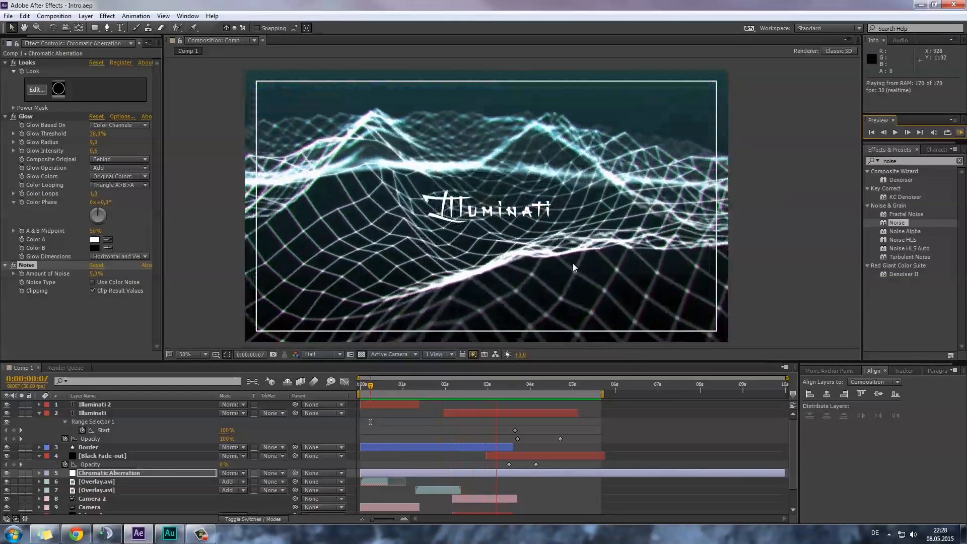
{"action": "key", "text": "space"}
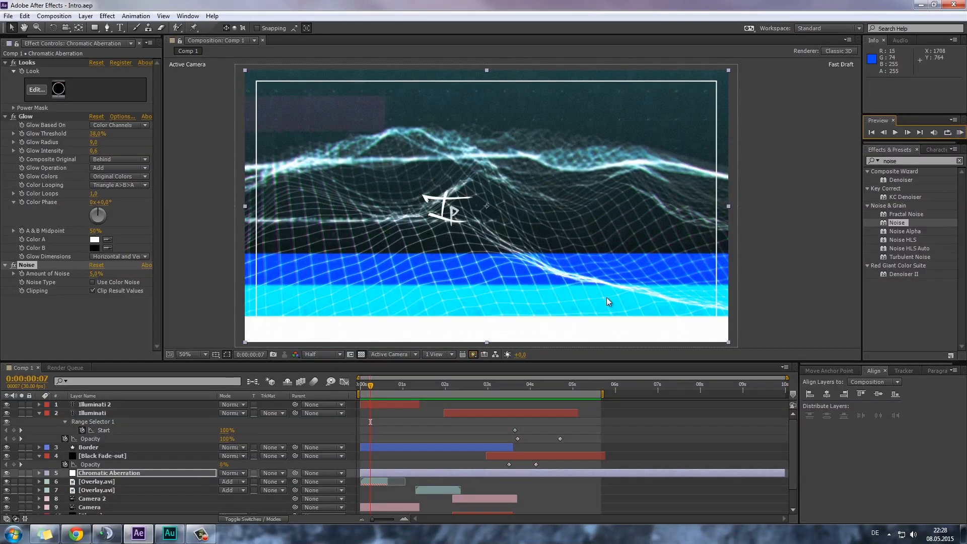
- Inspect the Glow effect on the Chromatic Aberration layer and find the Stylize Glow by searching the effects for "Glow"
{"action": "scroll", "coordinate": [106, 437], "scroll_direction": "down", "scroll_amount": 1}
{"action": "left_click", "coordinate": [104, 449]}
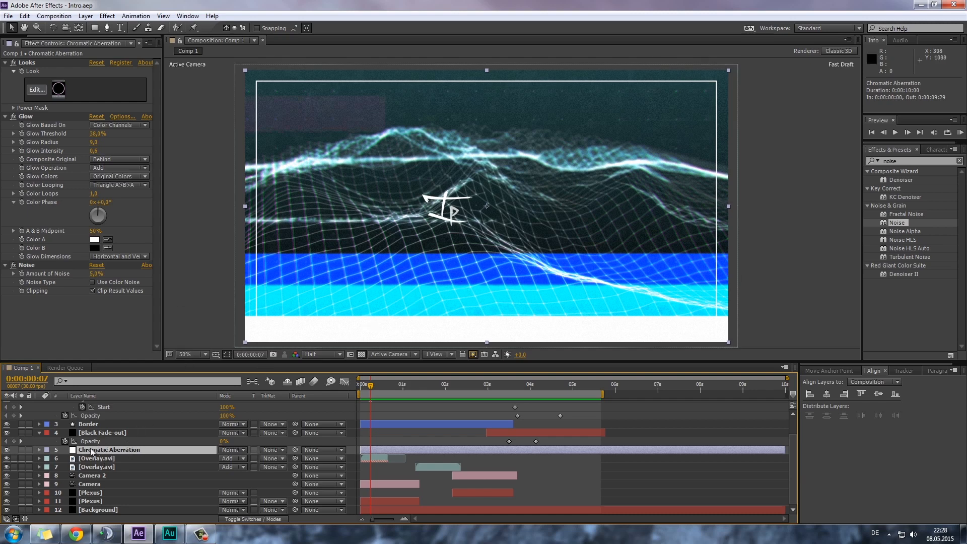
{"action": "left_click", "coordinate": [26, 116]}
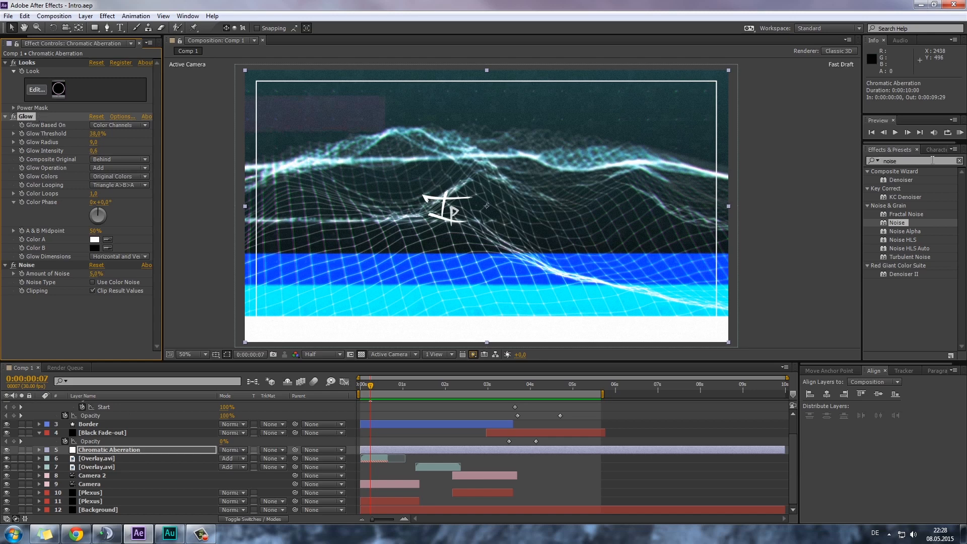
{"action": "left_click", "coordinate": [895, 161]}
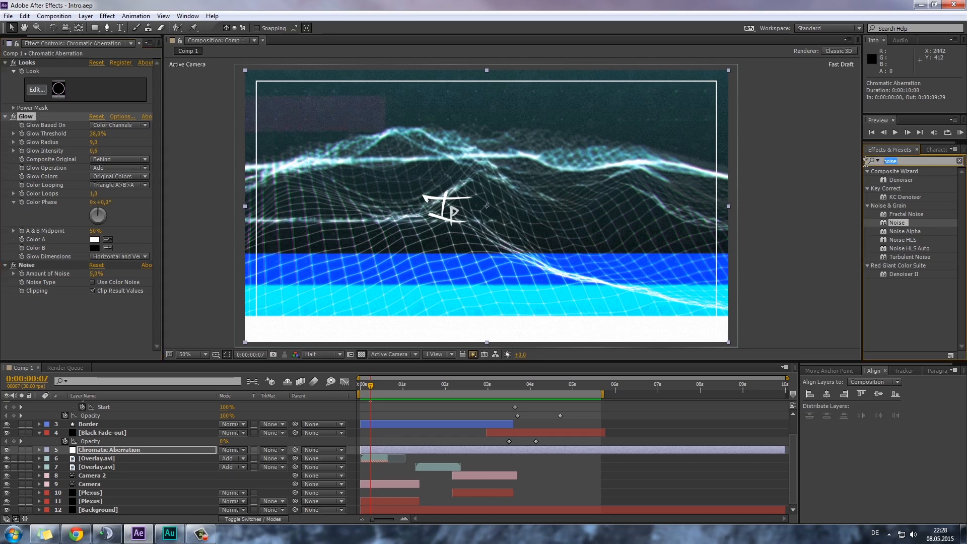
{"action": "type", "text": "Glow"}
{"action": "scroll", "coordinate": [934, 304], "scroll_direction": "down", "scroll_amount": 5}
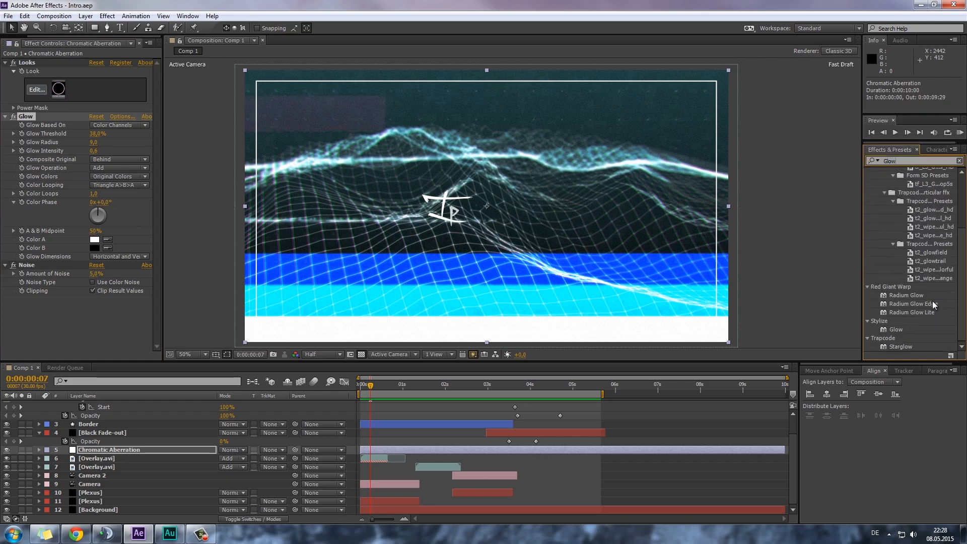
{"action": "left_click", "coordinate": [896, 328]}
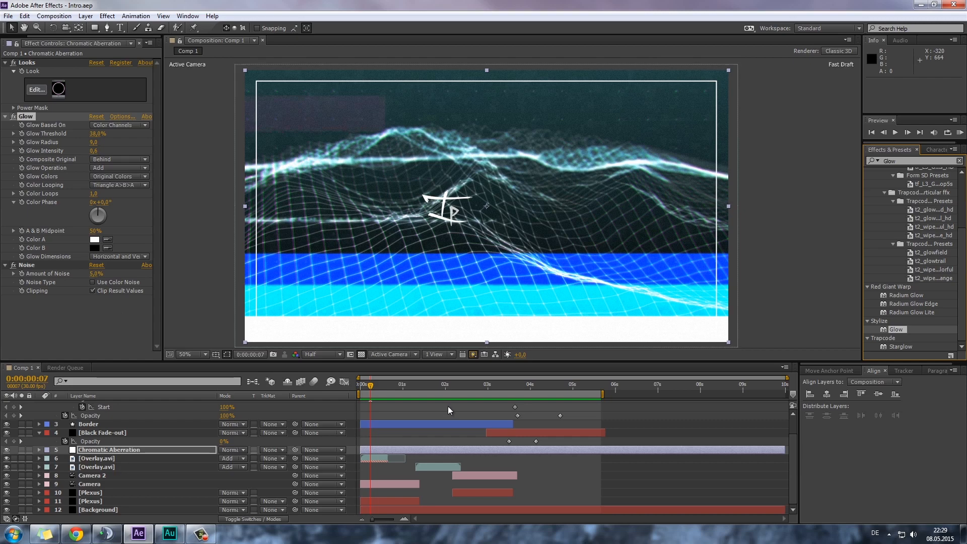
- Try a dark red start color, 3F1D1D, for the Background layer's Gradient Ramp and discard the change
{"action": "left_click", "coordinate": [113, 509]}
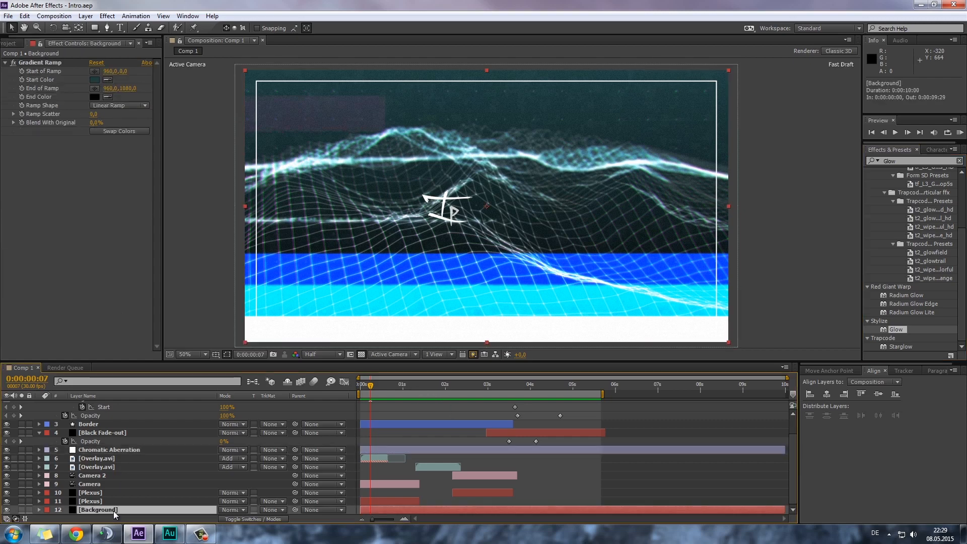
{"action": "left_click", "coordinate": [38, 63]}
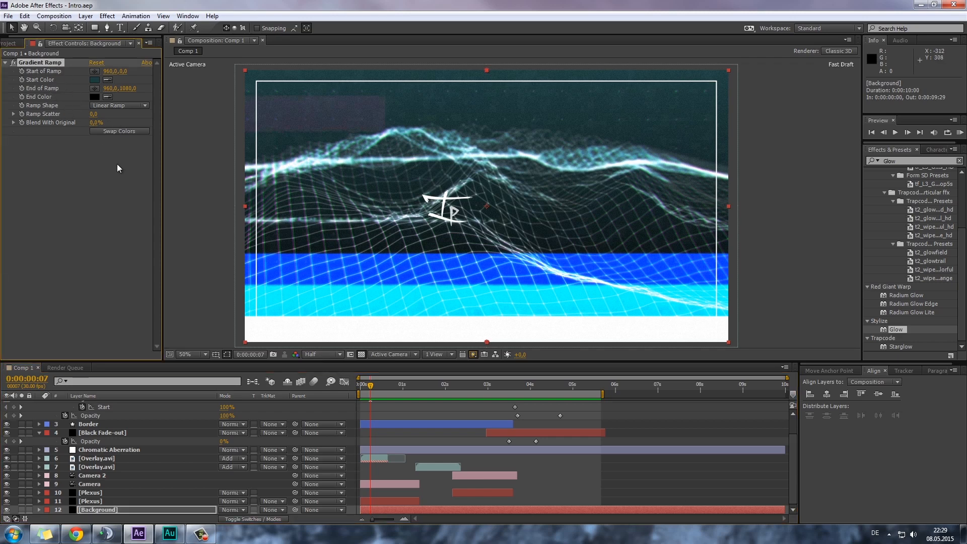
{"action": "left_click", "coordinate": [94, 80]}
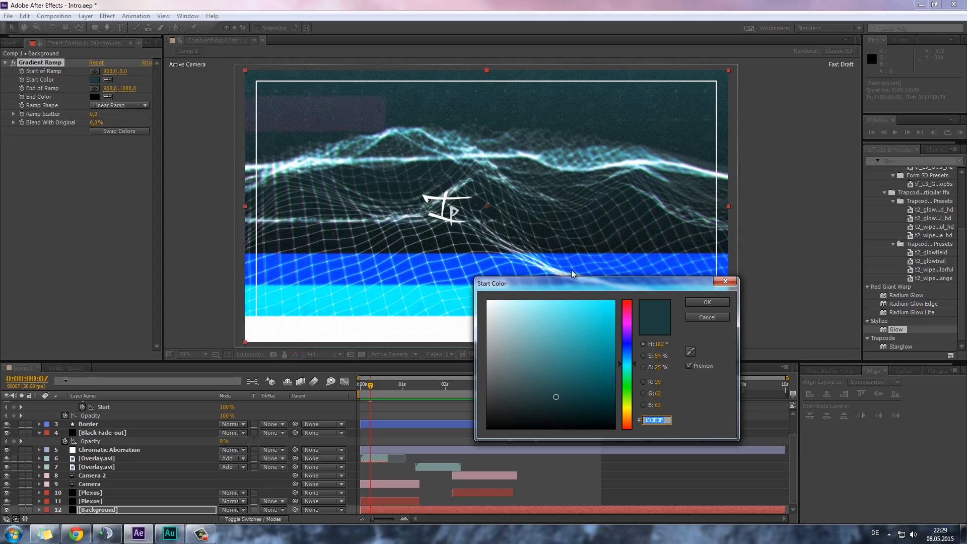
{"action": "left_click_drag", "start_coordinate": [627, 364], "coordinate": [628, 293]}
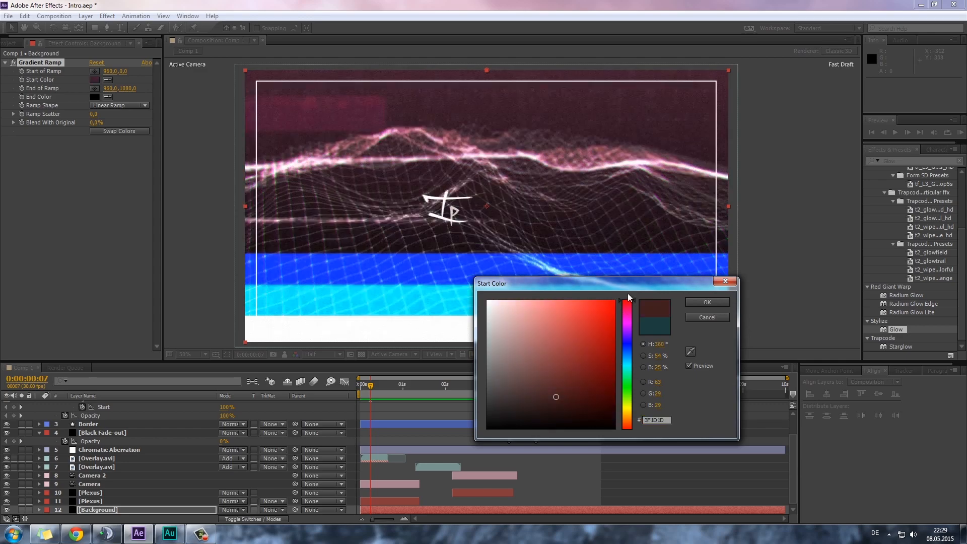
{"action": "left_click", "coordinate": [708, 316]}
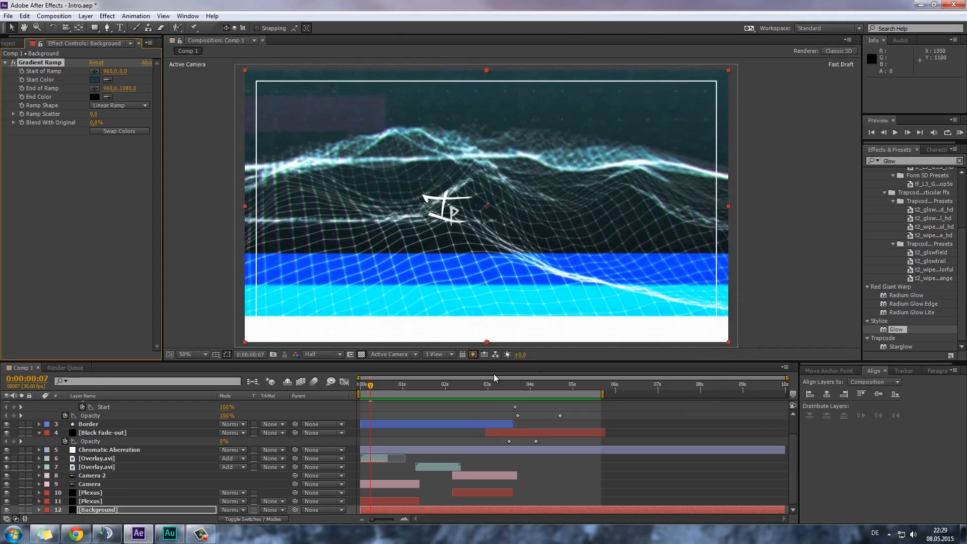
- Inspect the glitch transition frame at 0:00:01:28 and replay the intro as a RAM preview
{"action": "left_click", "coordinate": [445, 385]}
{"action": "left_click_drag", "start_coordinate": [406, 386], "coordinate": [443, 385]}
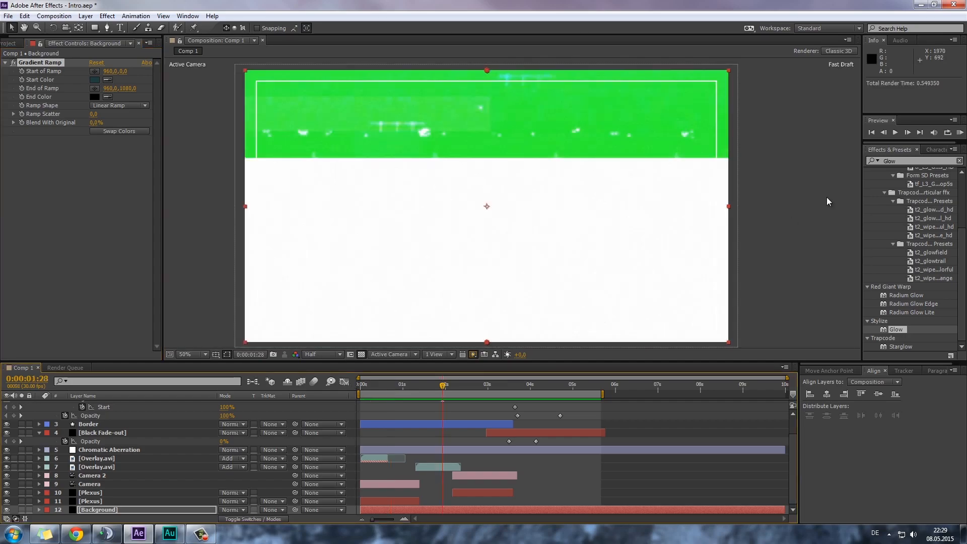
{"action": "left_click", "coordinate": [960, 132]}
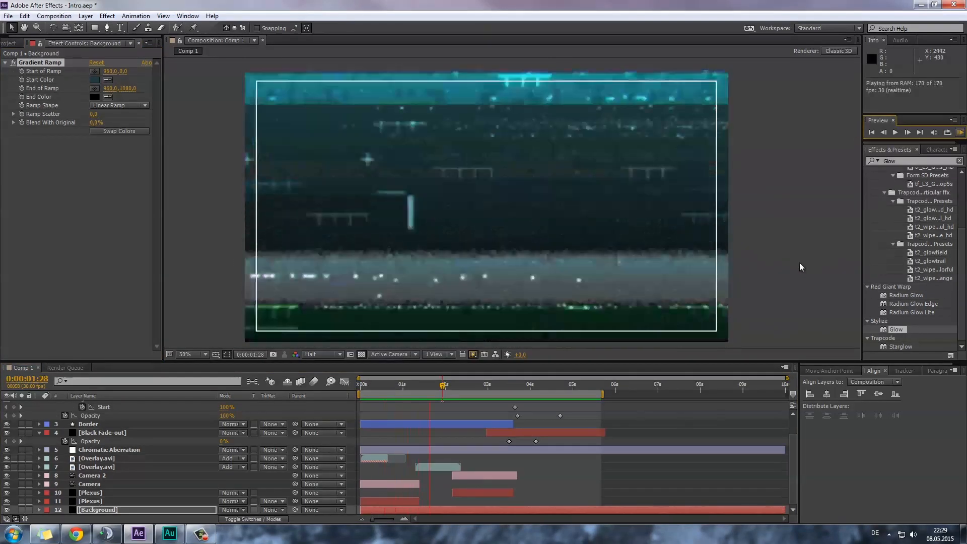